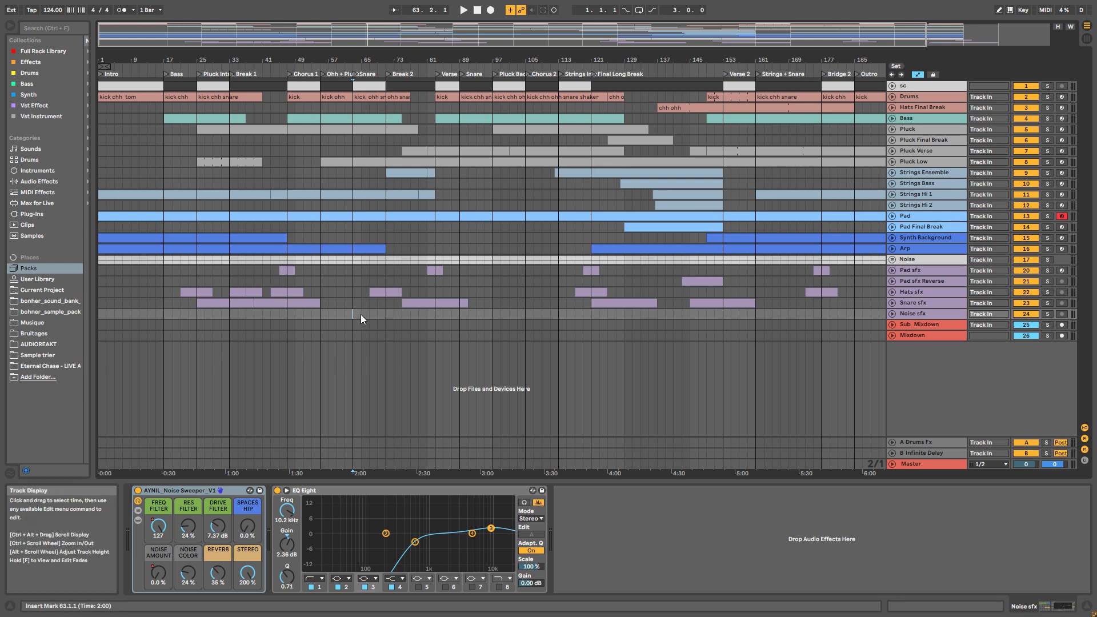
Step: Play the full arrangement from bar 63 and stop playback
{"action": "key", "text": "space"}
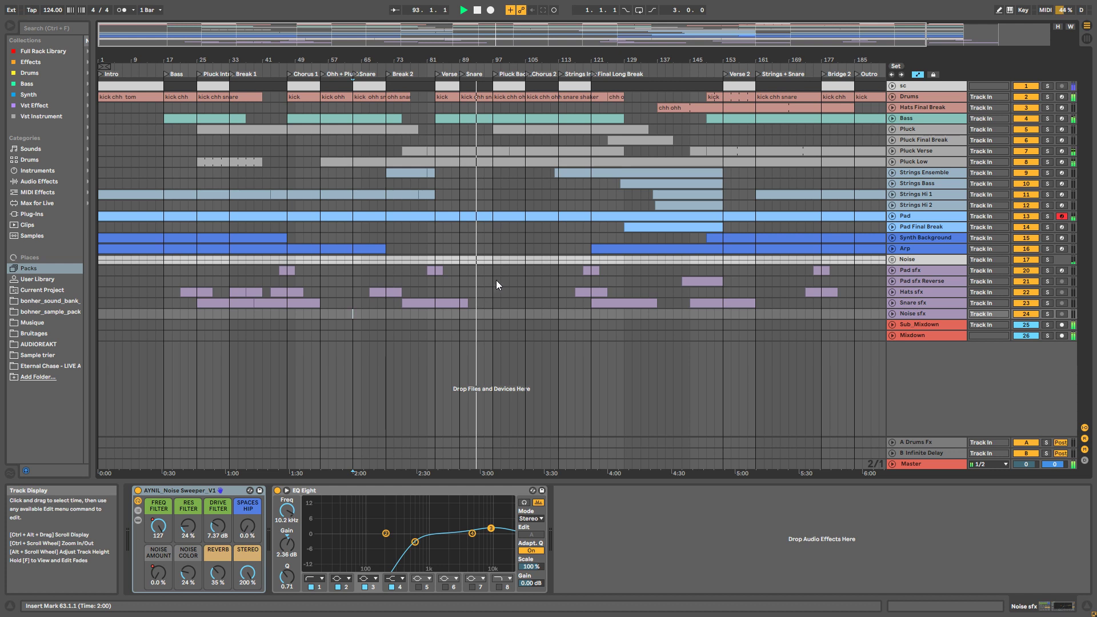
{"action": "left_click", "coordinate": [477, 10]}
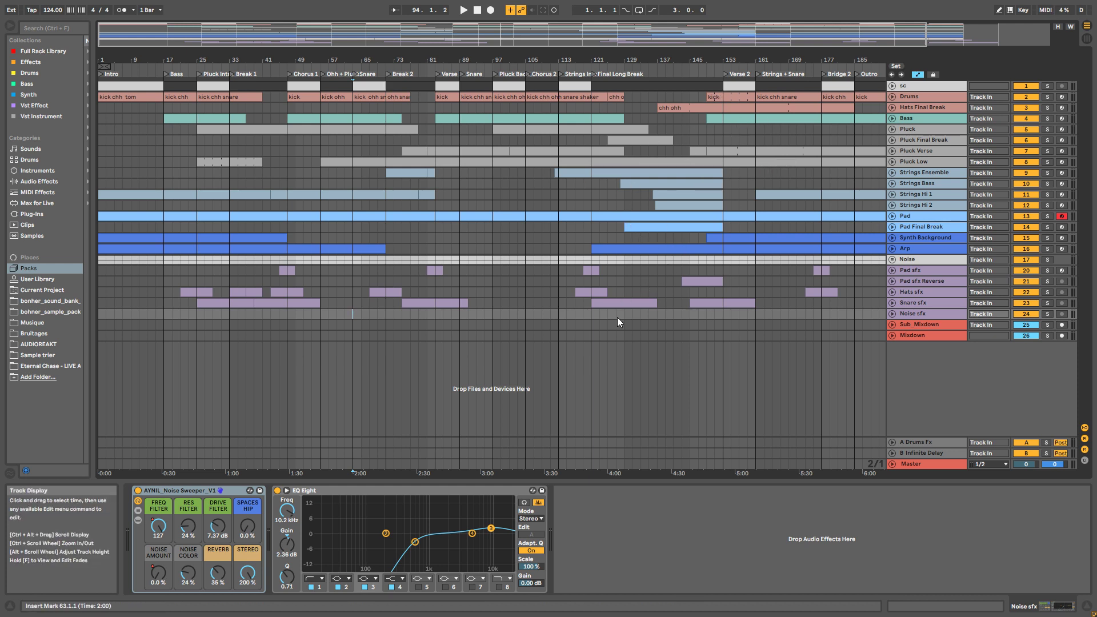
Step: Select the Drums track, unfold the tracks' automation lanes and solo Drums
{"action": "left_click", "coordinate": [928, 97]}
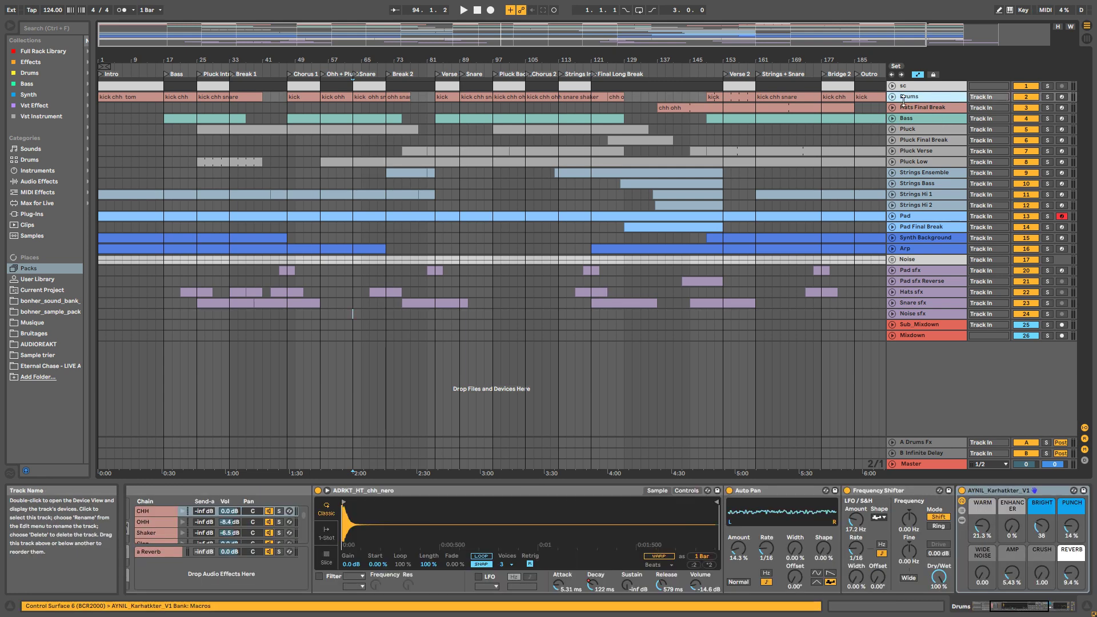
{"action": "key", "text": "u"}
{"action": "left_click", "coordinate": [1047, 97]}
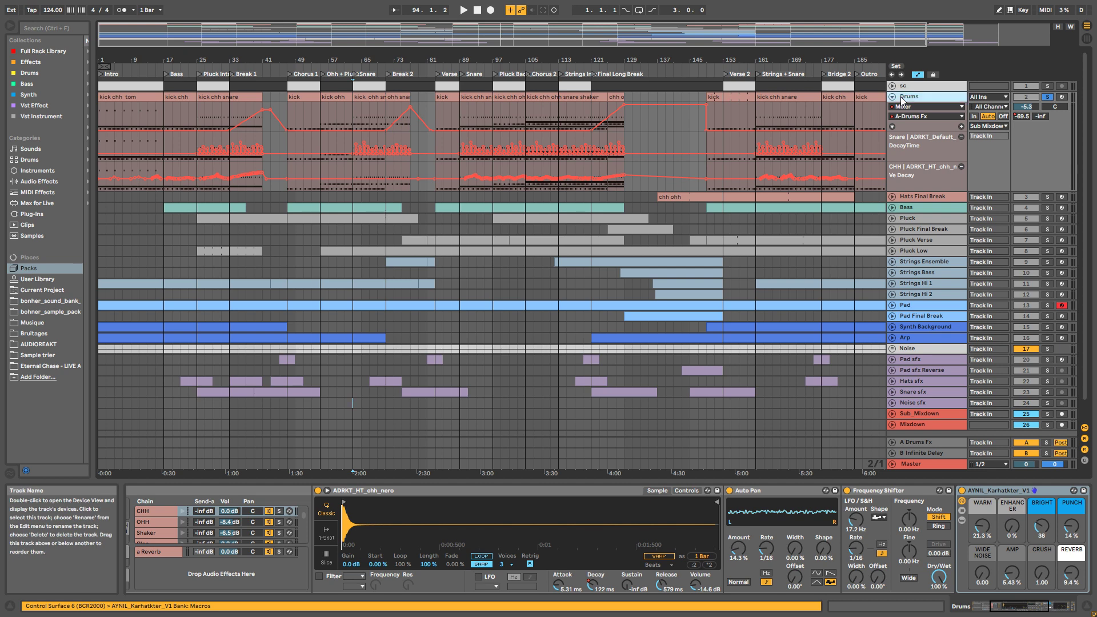
Step: Select the Drums track's intro clip, bring its Drum Rack into view and audition the intro briefly
{"action": "left_click_drag", "start_coordinate": [200, 58], "coordinate": [273, 79]}
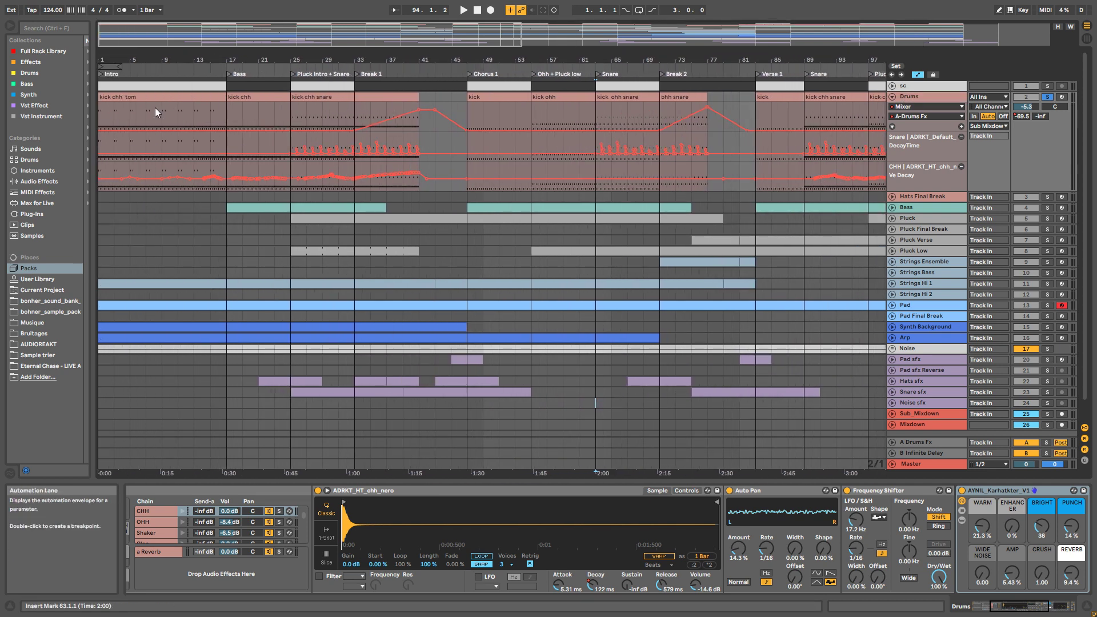
{"action": "left_click", "coordinate": [161, 98]}
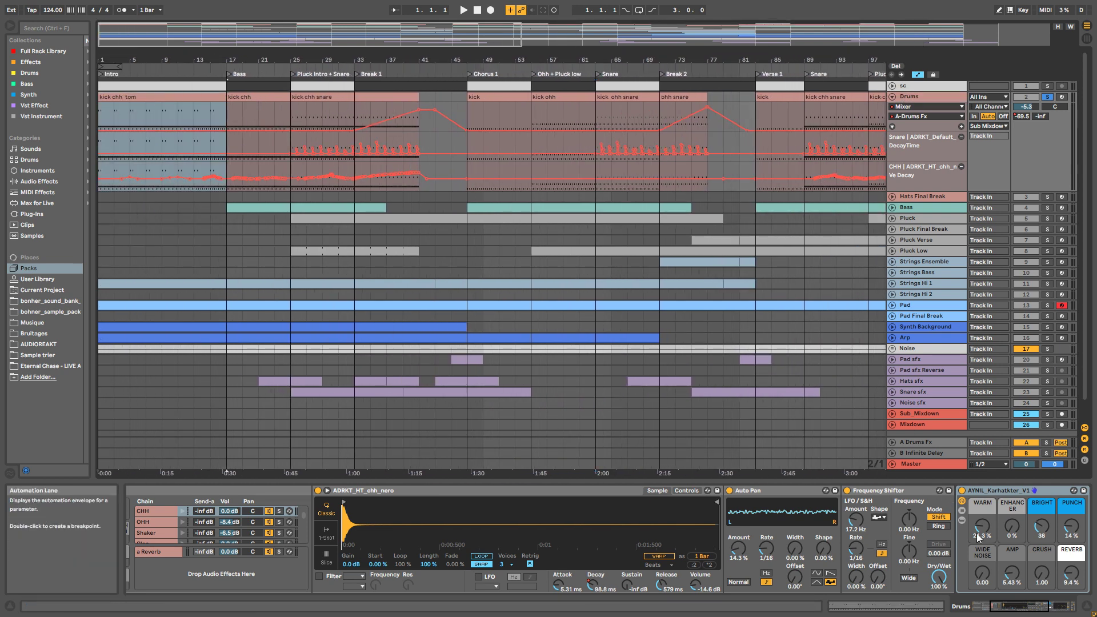
{"action": "left_click", "coordinate": [953, 613]}
{"action": "left_click", "coordinate": [953, 613]}
{"action": "key", "text": "space"}
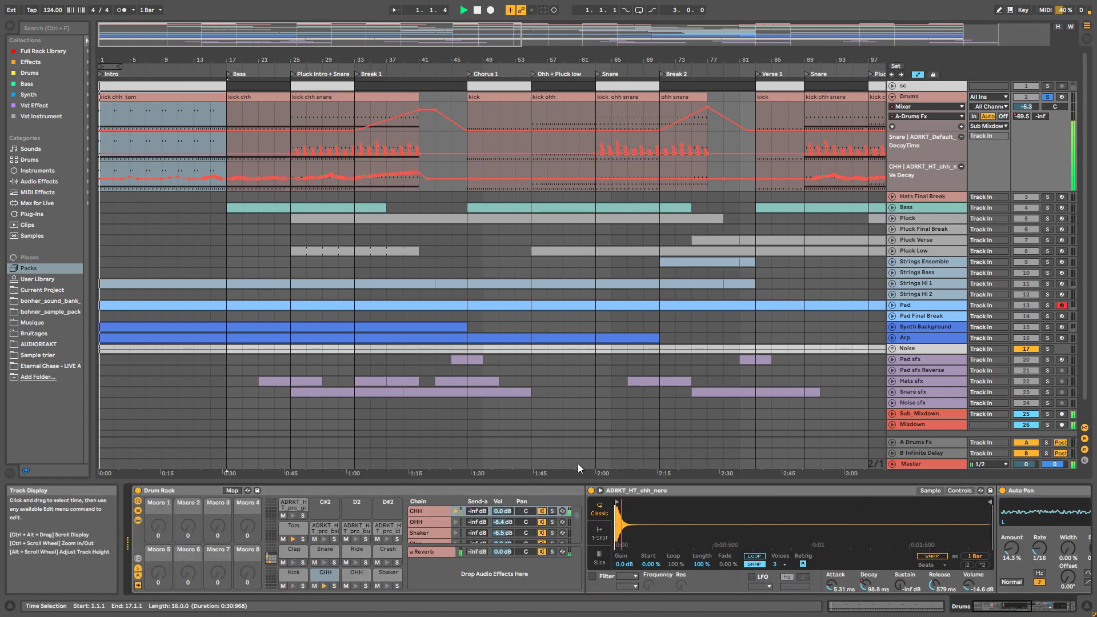
{"action": "key", "text": "space"}
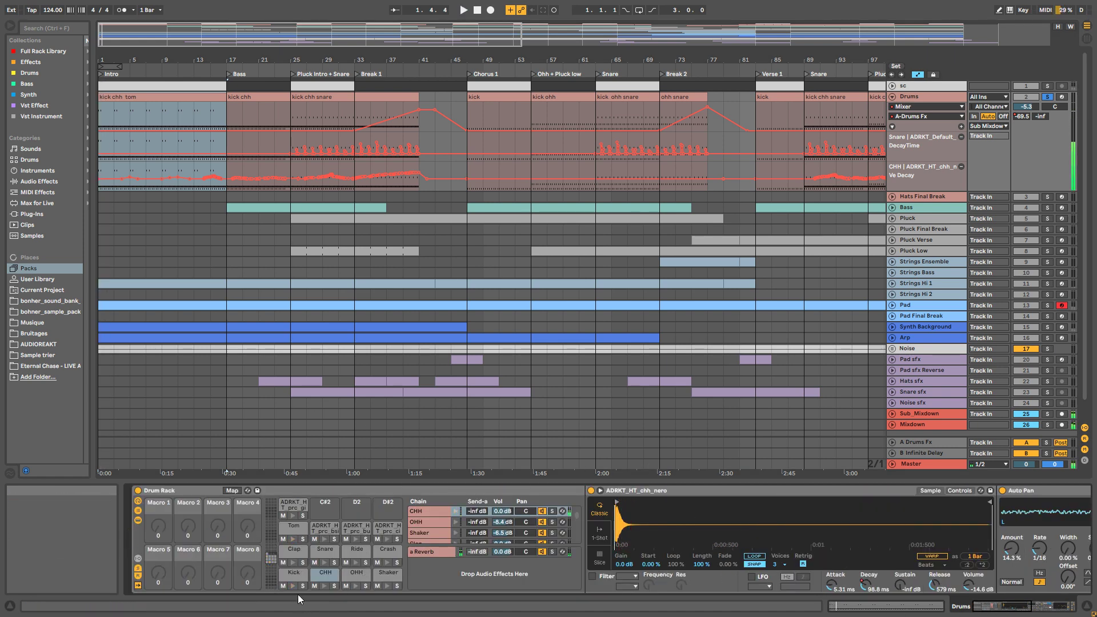
Step: Solo the Kick pad and compare its sound with the AYNIL_KickFat_V1 rack and EQ Eight bypassed and re-enabled
{"action": "left_click", "coordinate": [289, 571]}
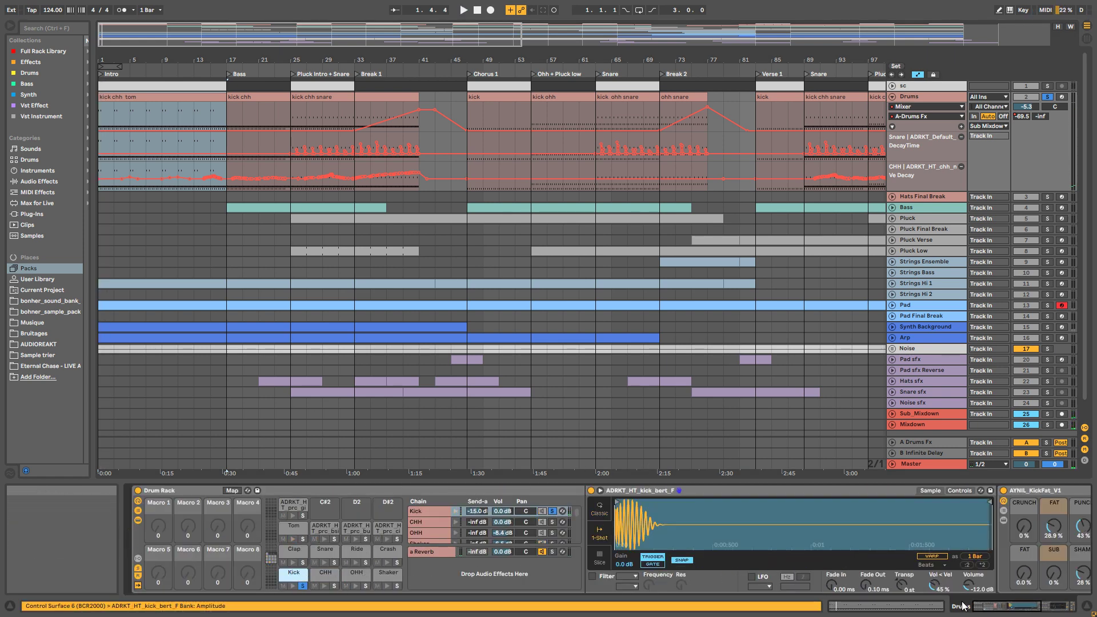
{"action": "left_click_drag", "start_coordinate": [993, 607], "coordinate": [1029, 606]}
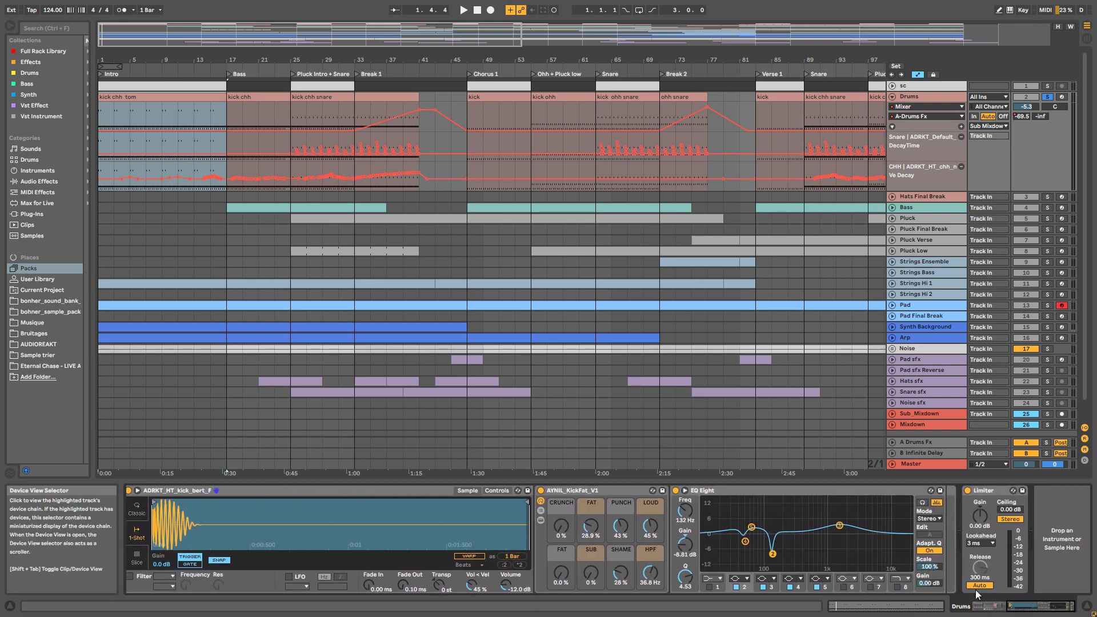
{"action": "left_click", "coordinate": [541, 491]}
{"action": "key", "text": "space"}
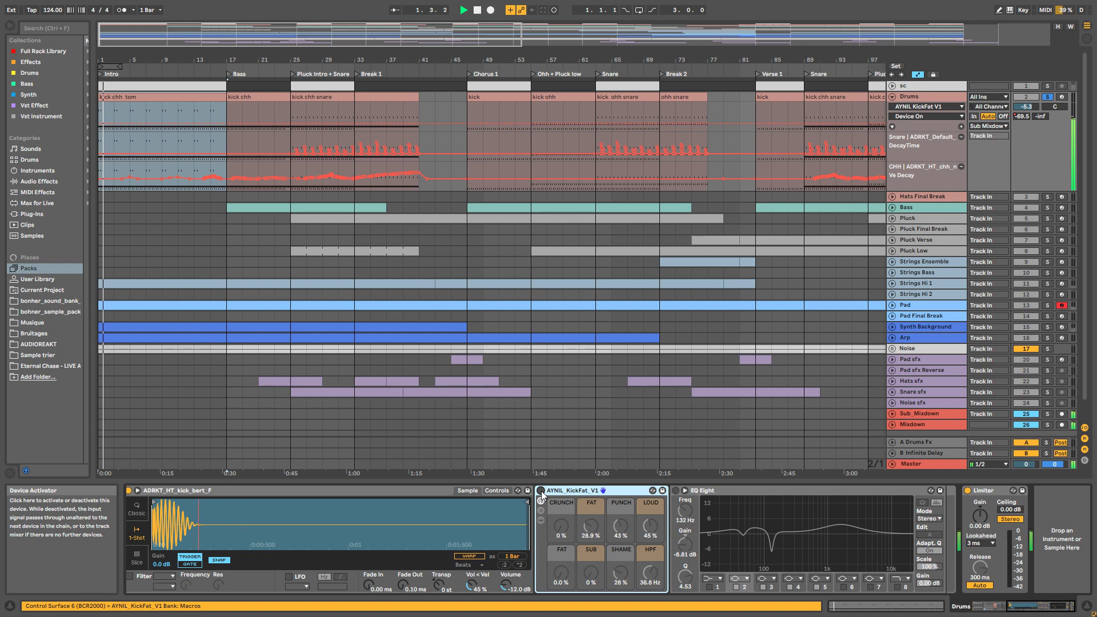
{"action": "left_click", "coordinate": [541, 491]}
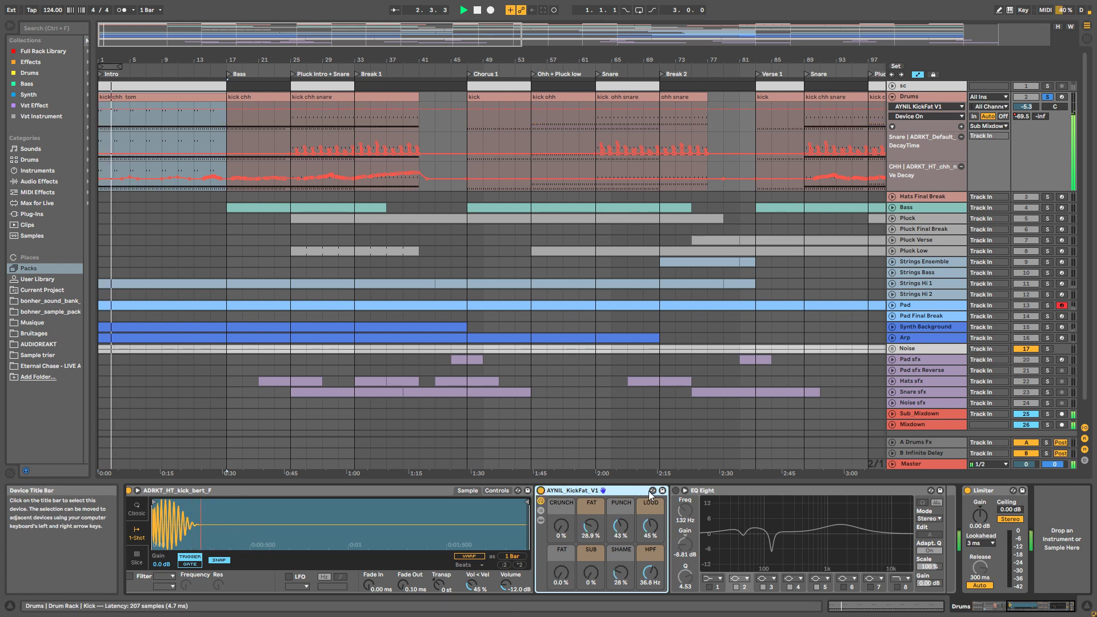
{"action": "left_click", "coordinate": [675, 491]}
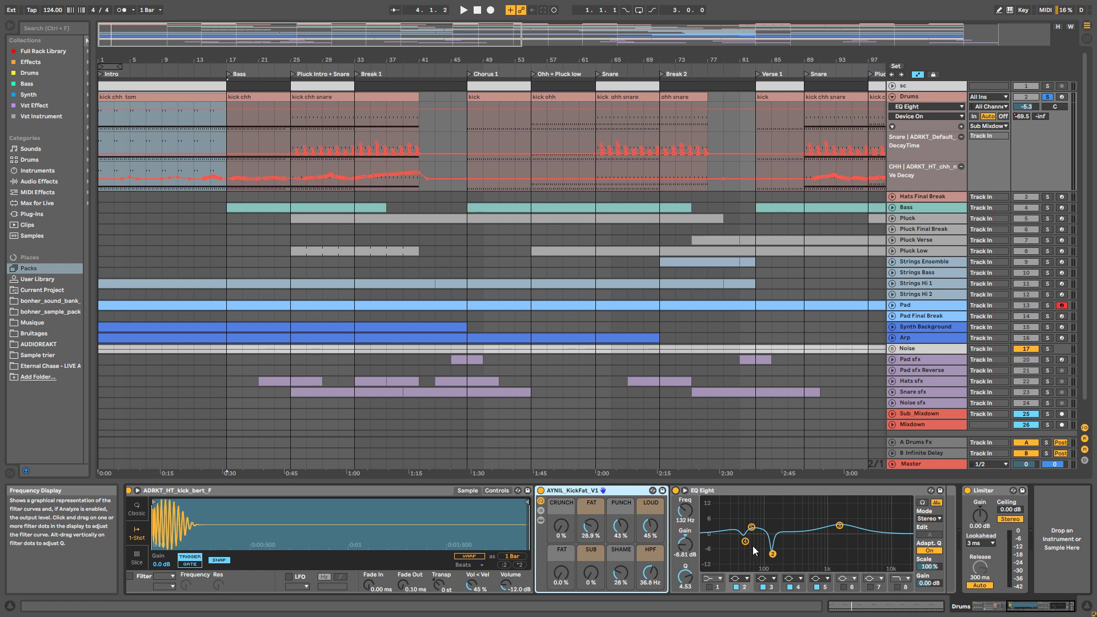
Step: Play the soloed kick while switching EQ Eight's filter 2 and the whole EQ off and on, and inspect its upper-mid boost band
{"action": "key", "text": "space"}
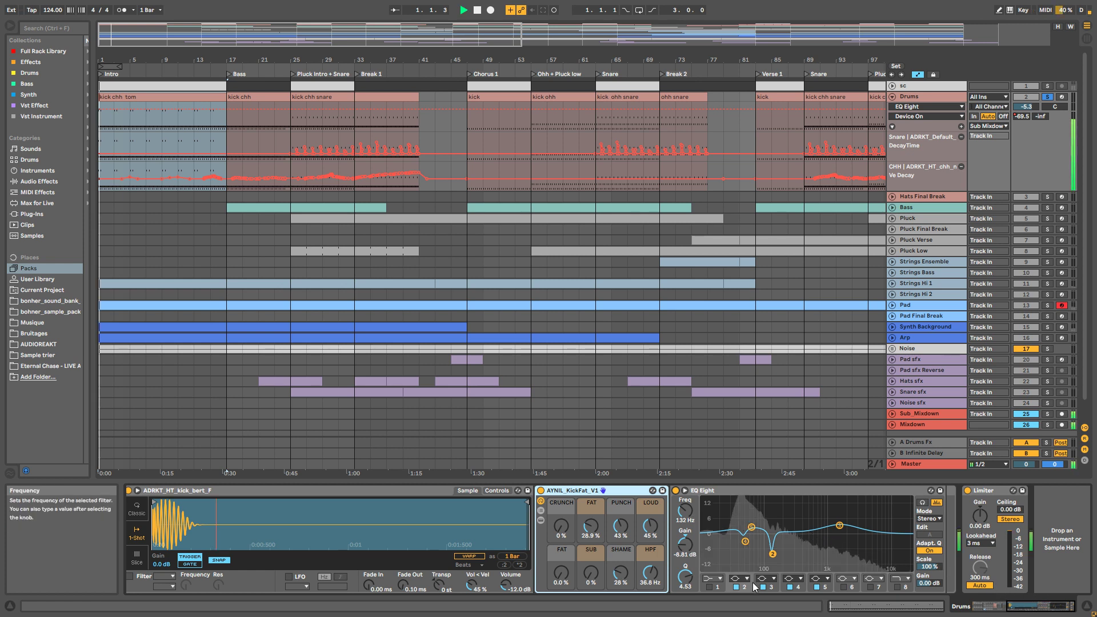
{"action": "left_click", "coordinate": [737, 587]}
{"action": "left_click", "coordinate": [737, 588]}
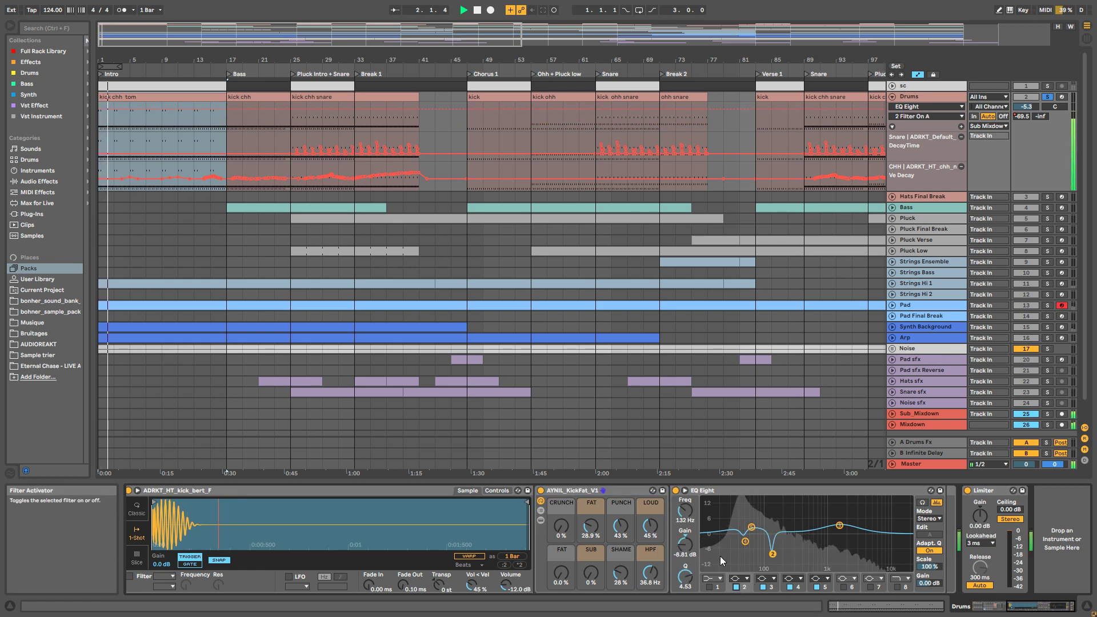
{"action": "left_click", "coordinate": [678, 492]}
{"action": "left_click", "coordinate": [677, 492]}
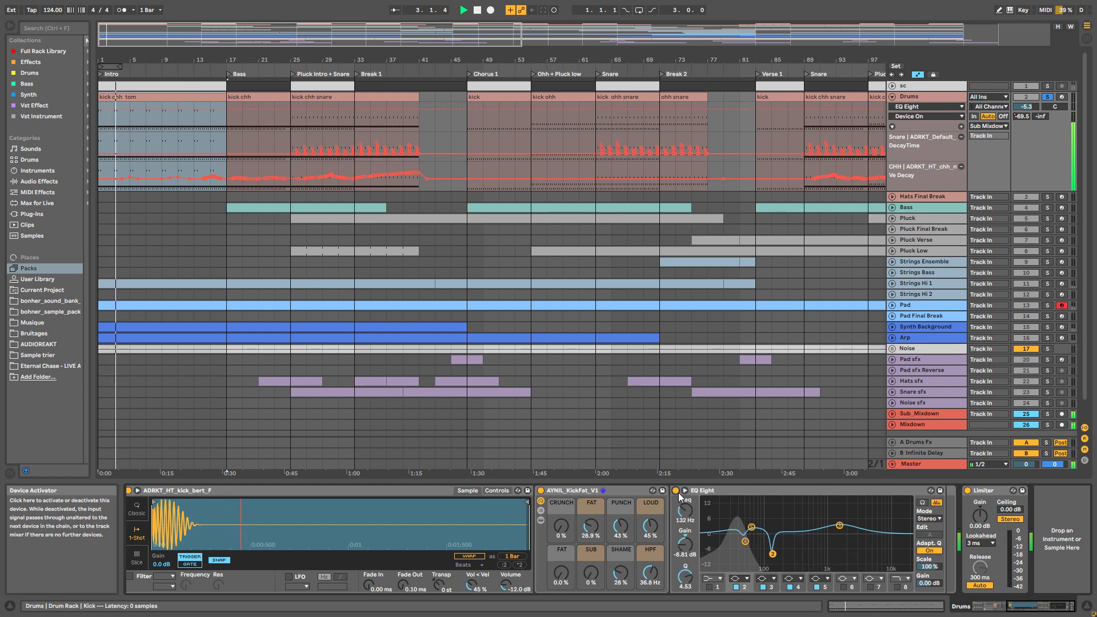
{"action": "left_click", "coordinate": [840, 526]}
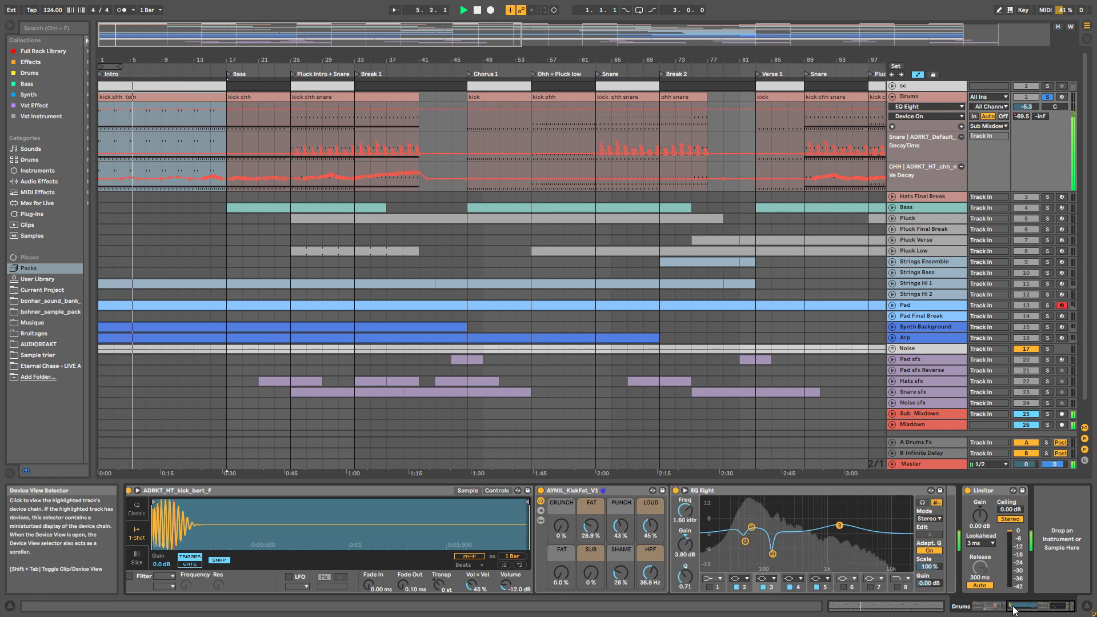
{"action": "left_click_drag", "start_coordinate": [1013, 609], "coordinate": [978, 609]}
{"action": "key", "text": "space"}
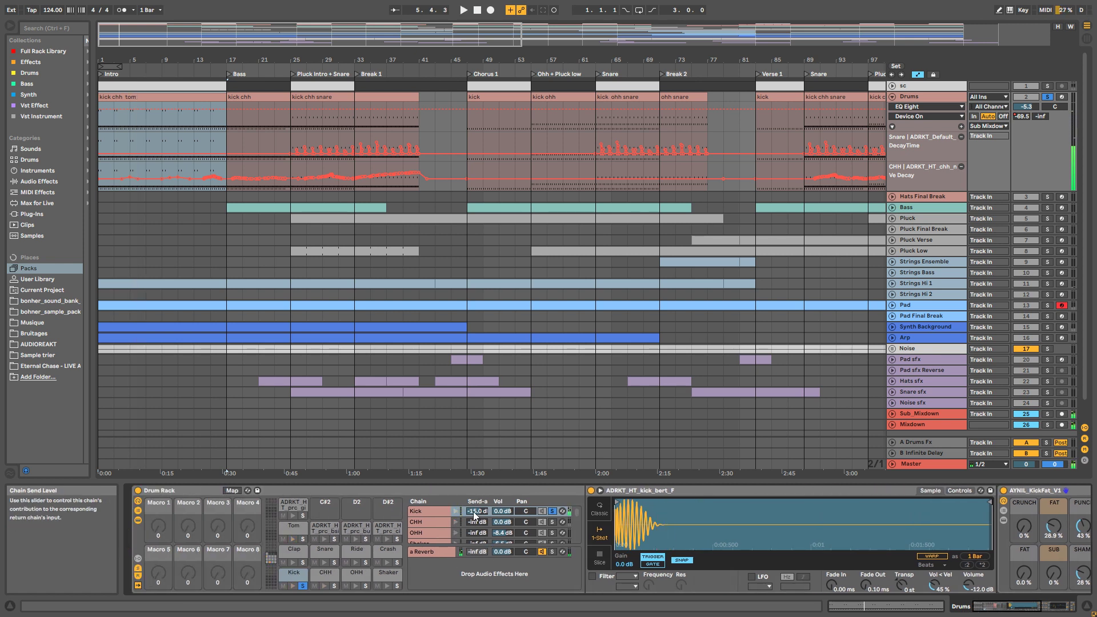
Step: Examine the effects on the Drum Rack's Reverb return chain and take the Kick pad out of solo
{"action": "left_click", "coordinate": [303, 587]}
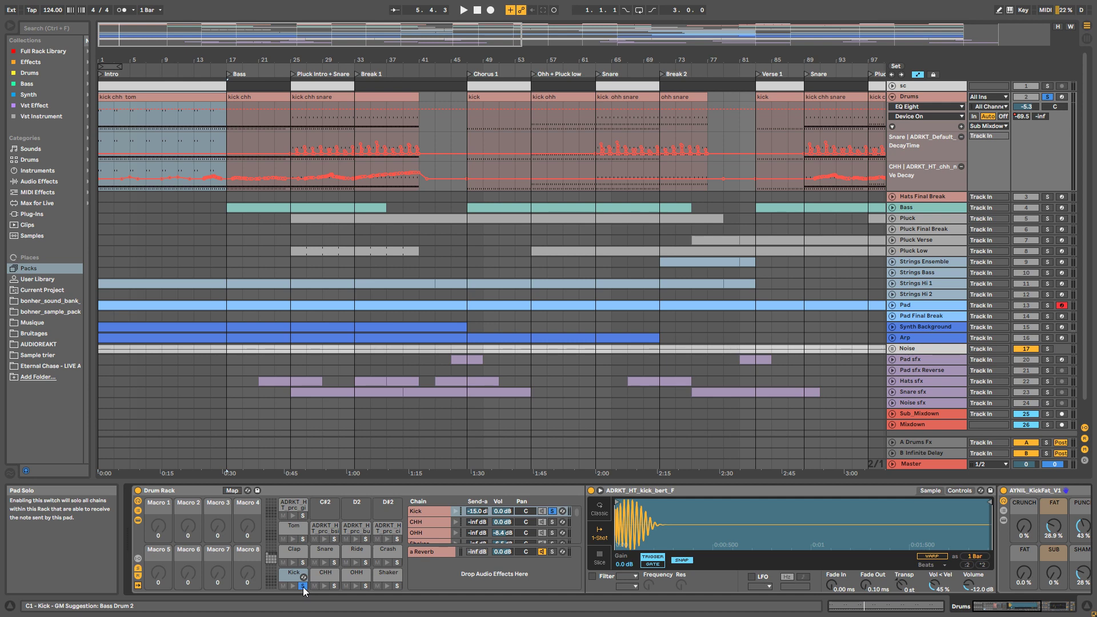
{"action": "left_click", "coordinate": [428, 557]}
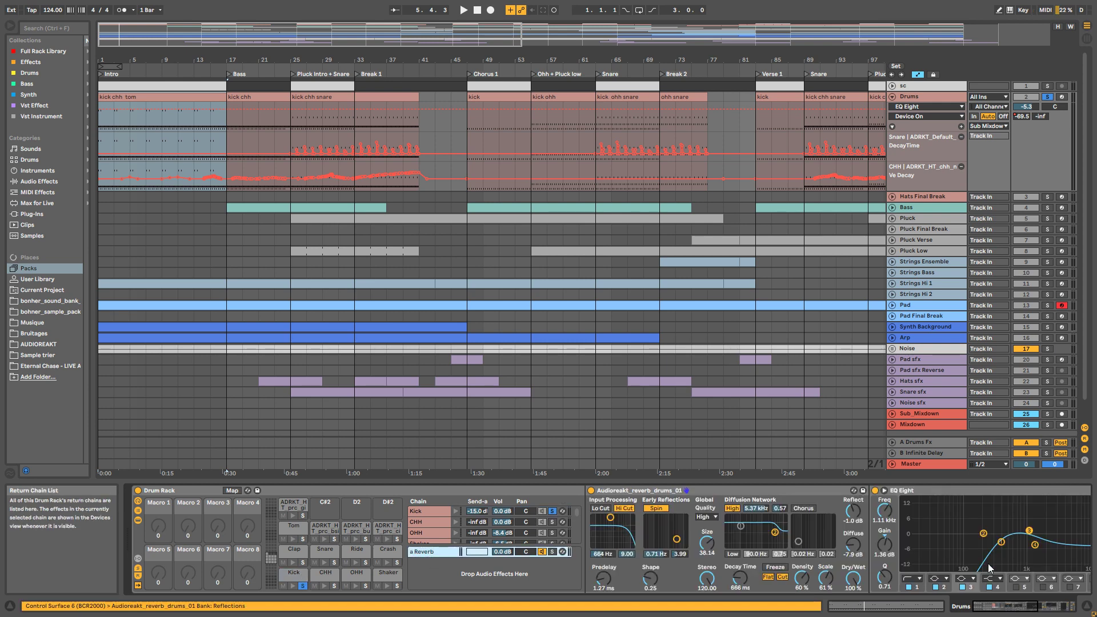
{"action": "scroll", "coordinate": [991, 569], "scroll_direction": "right", "scroll_amount": 5}
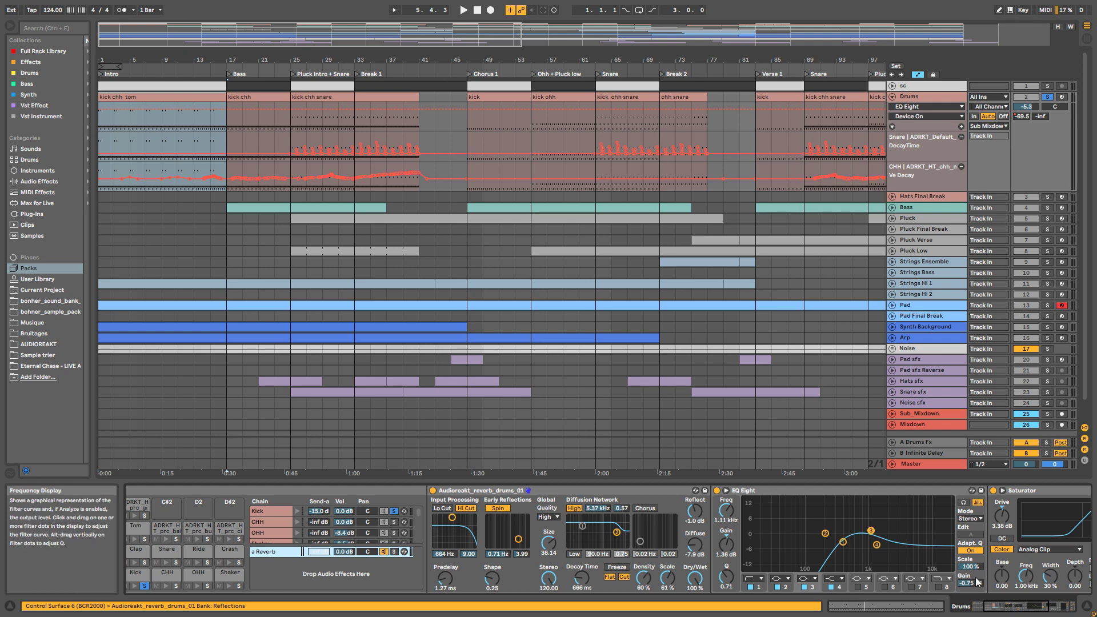
{"action": "scroll", "coordinate": [981, 589], "scroll_direction": "left", "scroll_amount": 5}
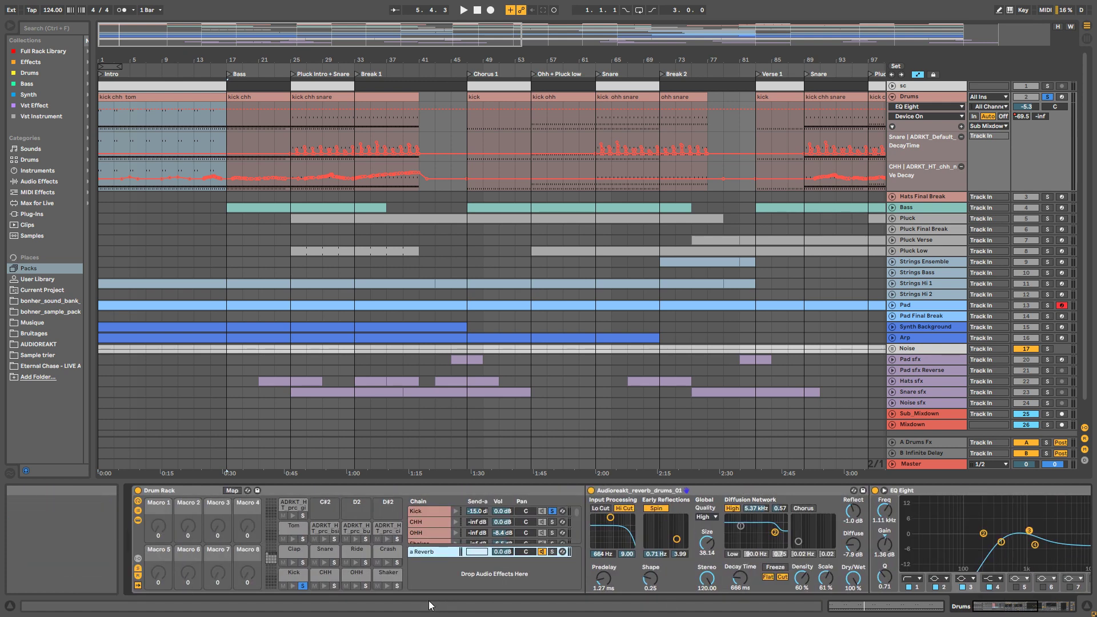
{"action": "left_click", "coordinate": [303, 585]}
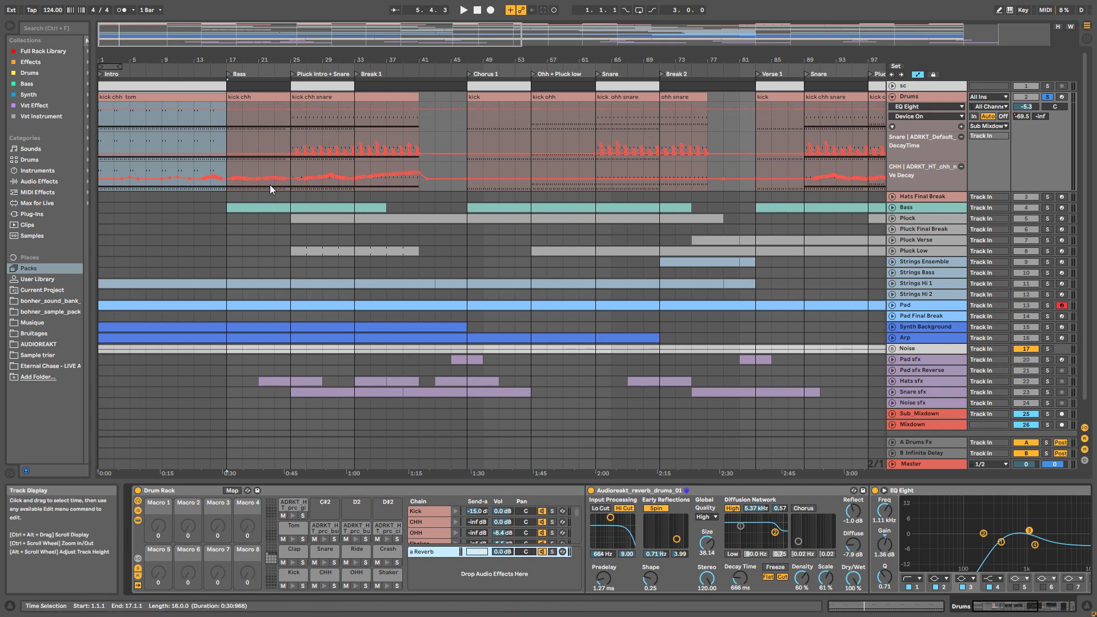
Step: Examine the devices of the CHH, OHH and Shaker pads in the Drum Rack
{"action": "left_click", "coordinate": [323, 578]}
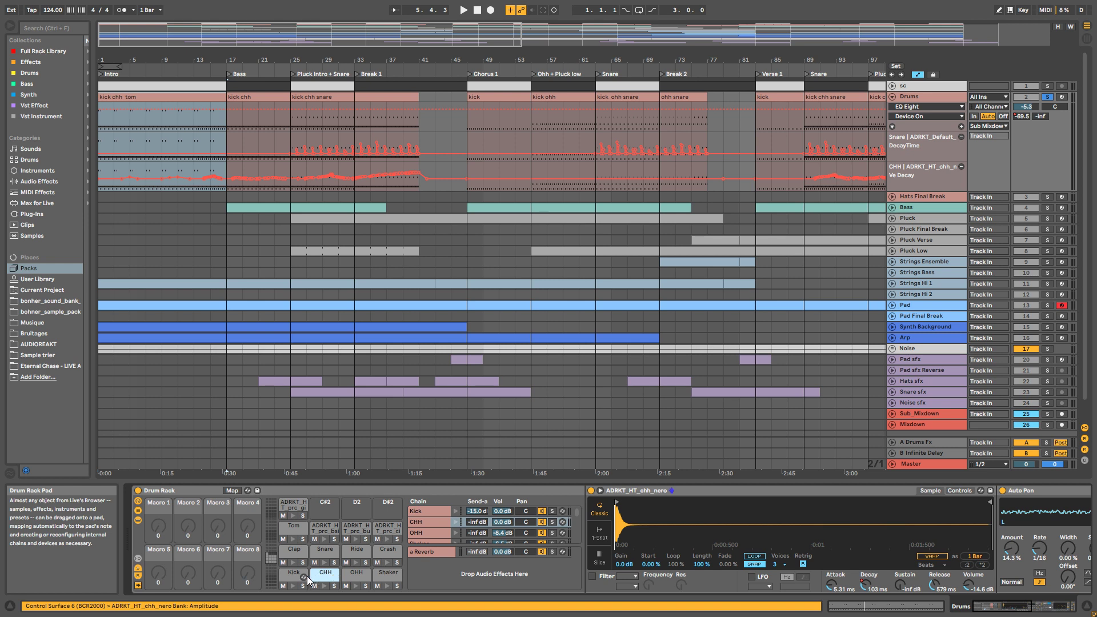
{"action": "left_click", "coordinate": [356, 573]}
{"action": "left_click", "coordinate": [388, 574]}
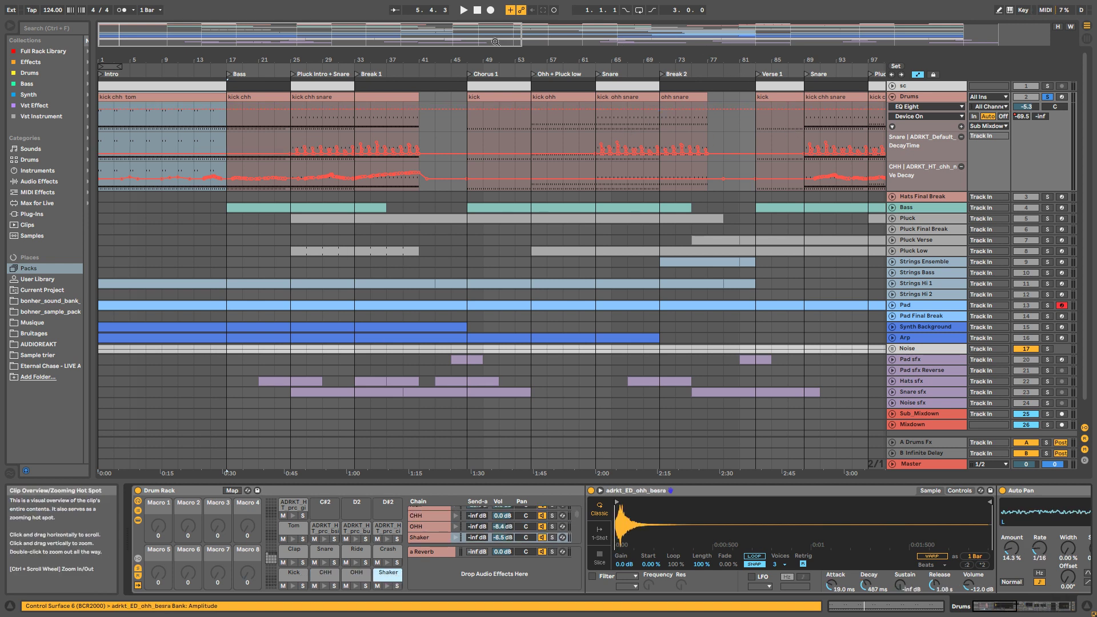
Step: Open the Chorus 2 drum clip in the note editor, focus on bar 17 and select all its CHH notes
{"action": "left_click_drag", "start_coordinate": [495, 33], "coordinate": [591, 42]}
{"action": "left_click", "coordinate": [615, 102]}
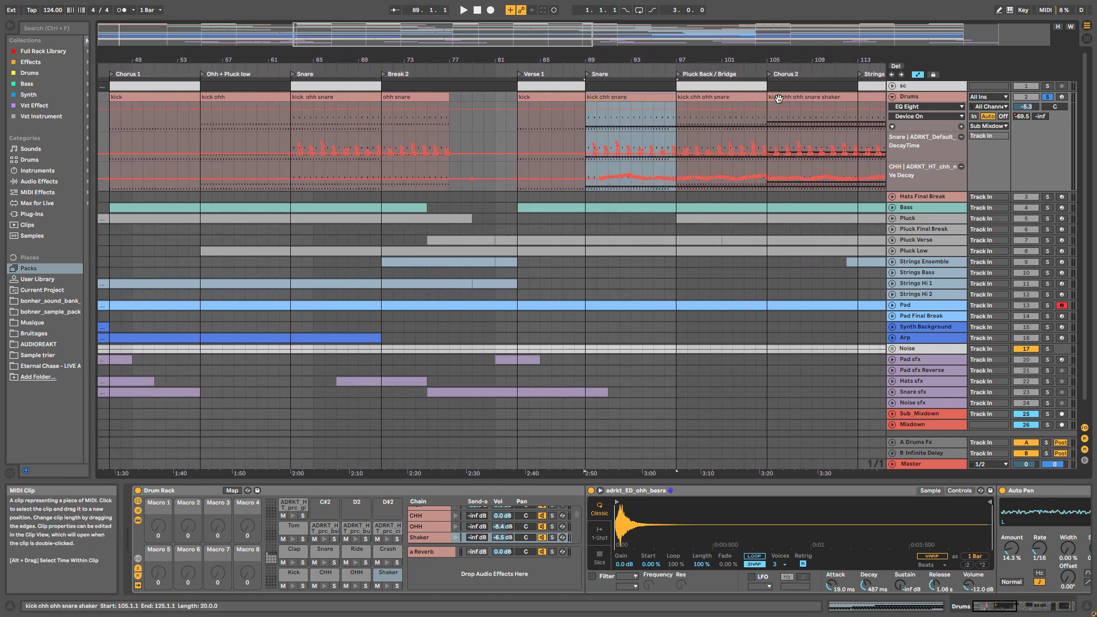
{"action": "double_click", "coordinate": [779, 99]}
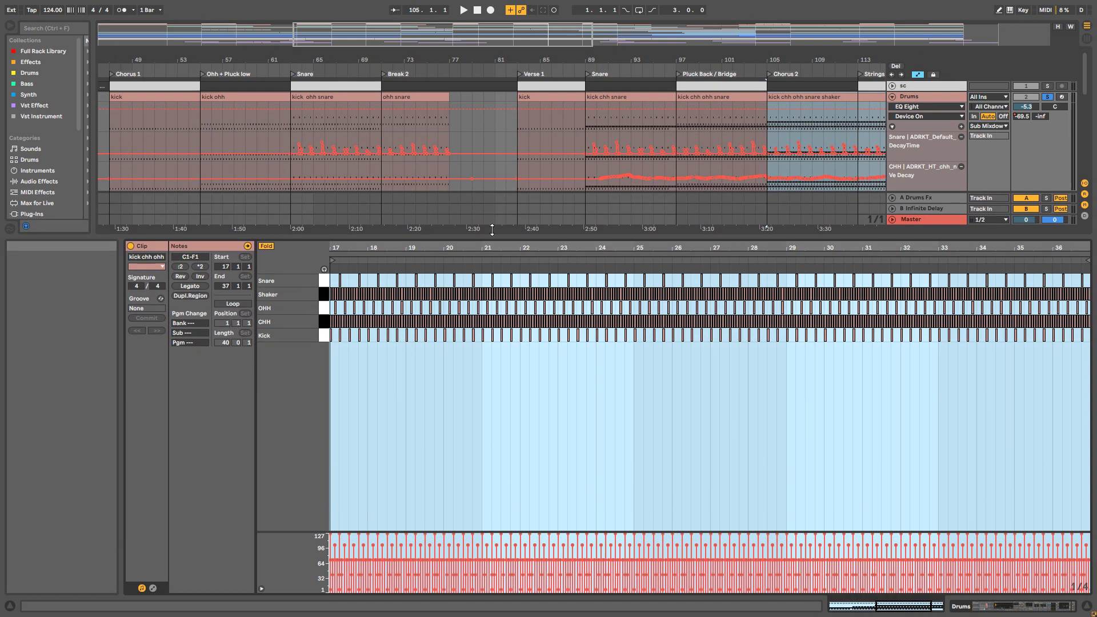
{"action": "left_click_drag", "start_coordinate": [487, 481], "coordinate": [353, 333]}
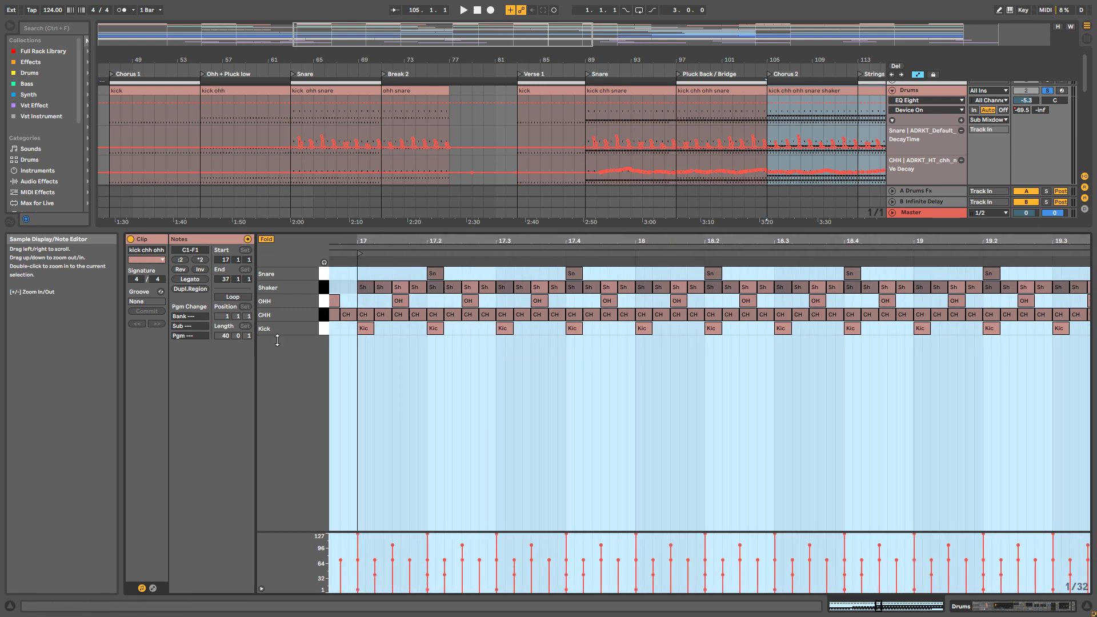
{"action": "left_click", "coordinate": [322, 319]}
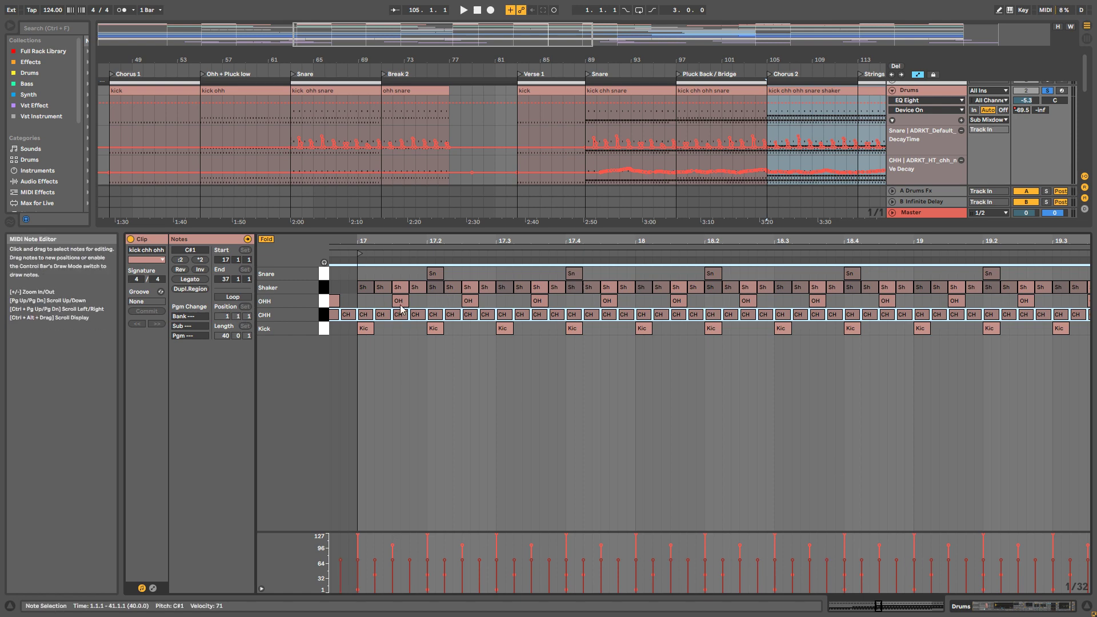
Step: Solo the CHH pad, play it from Chorus 2 while viewing the clip's hi-hat notes, and stop playback
{"action": "double_click", "coordinate": [918, 91]}
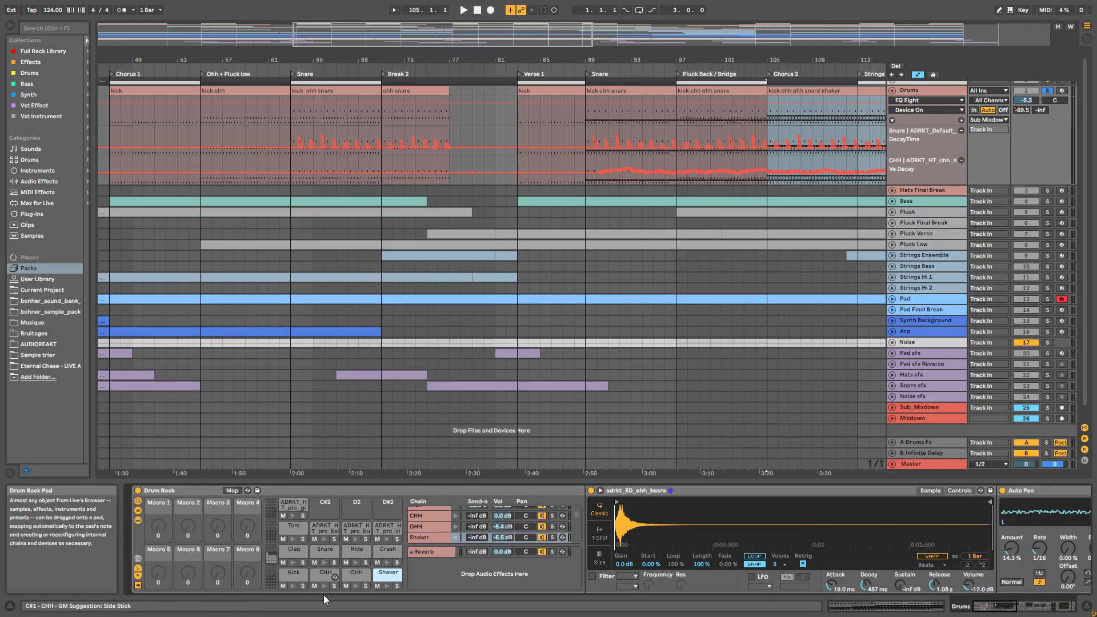
{"action": "key", "text": "space"}
{"action": "left_click", "coordinate": [335, 586]}
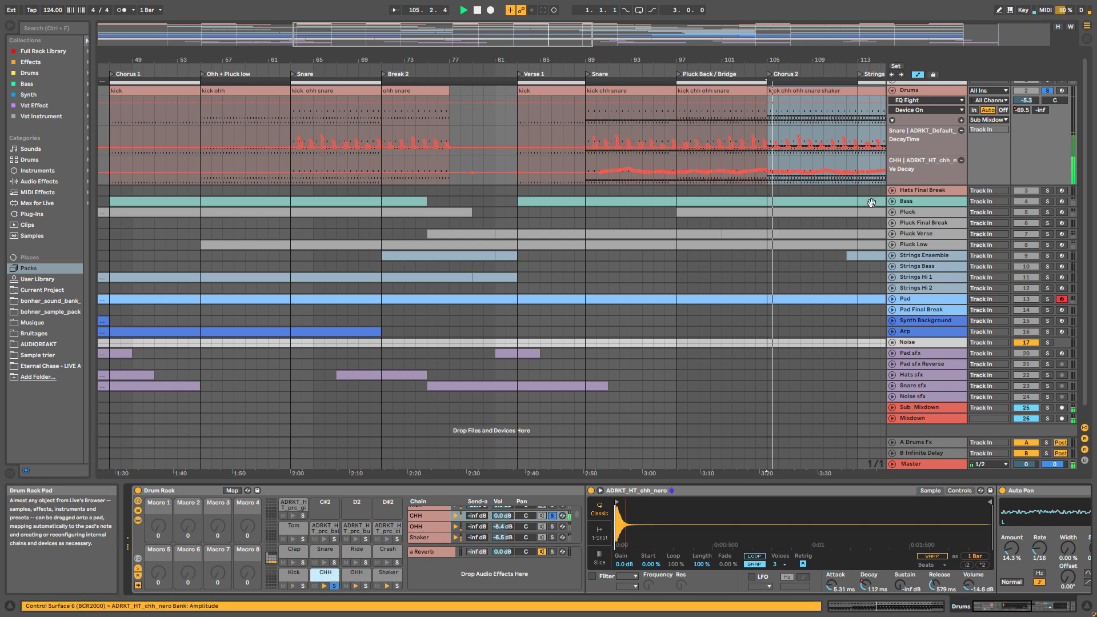
{"action": "double_click", "coordinate": [808, 91]}
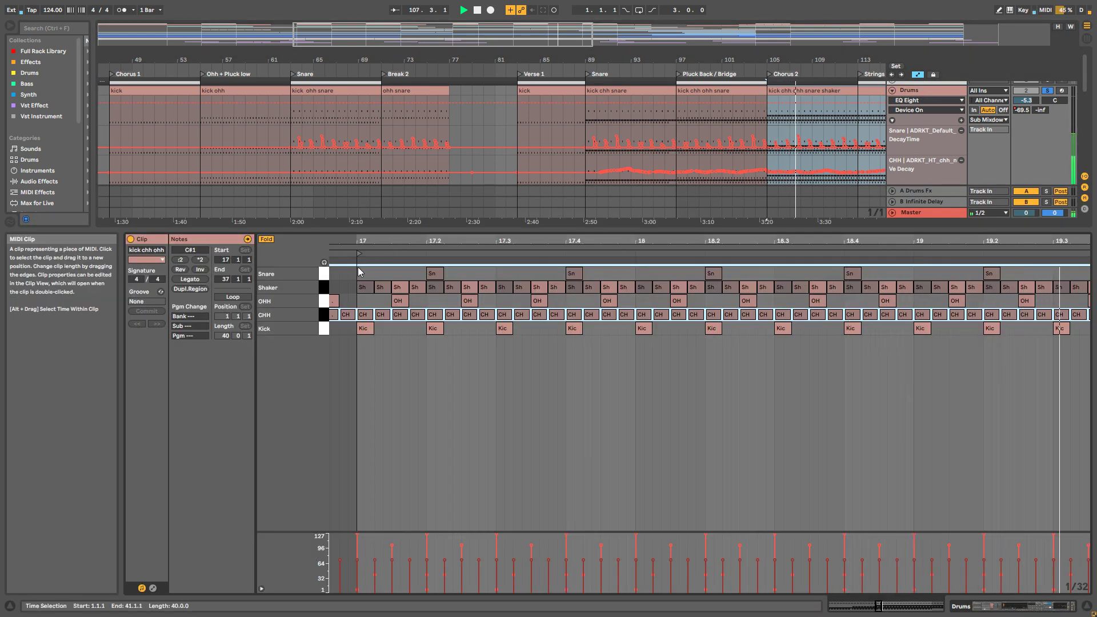
{"action": "key", "text": "space"}
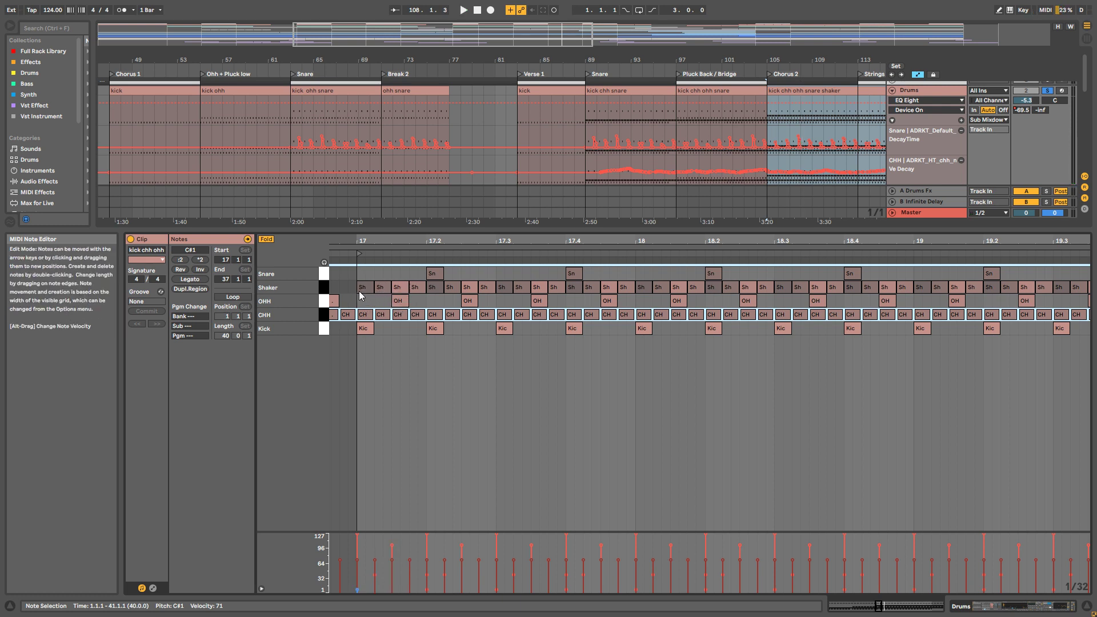
Step: Select all the Shaker notes to examine their velocities, and return to the Drums track's devices
{"action": "left_click", "coordinate": [324, 287]}
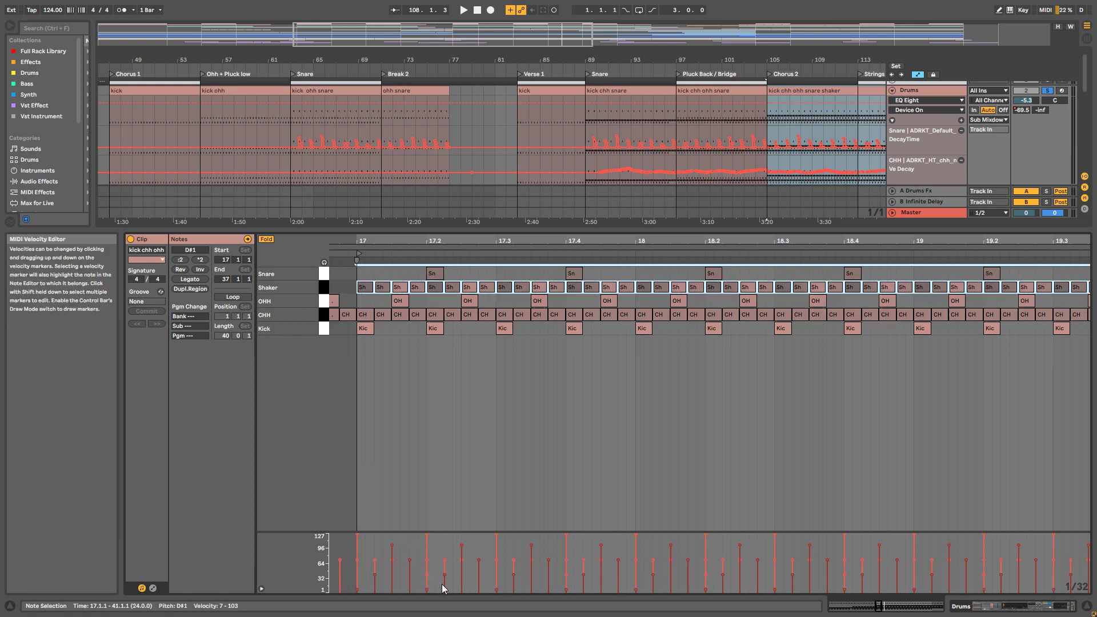
{"action": "left_click", "coordinate": [947, 91]}
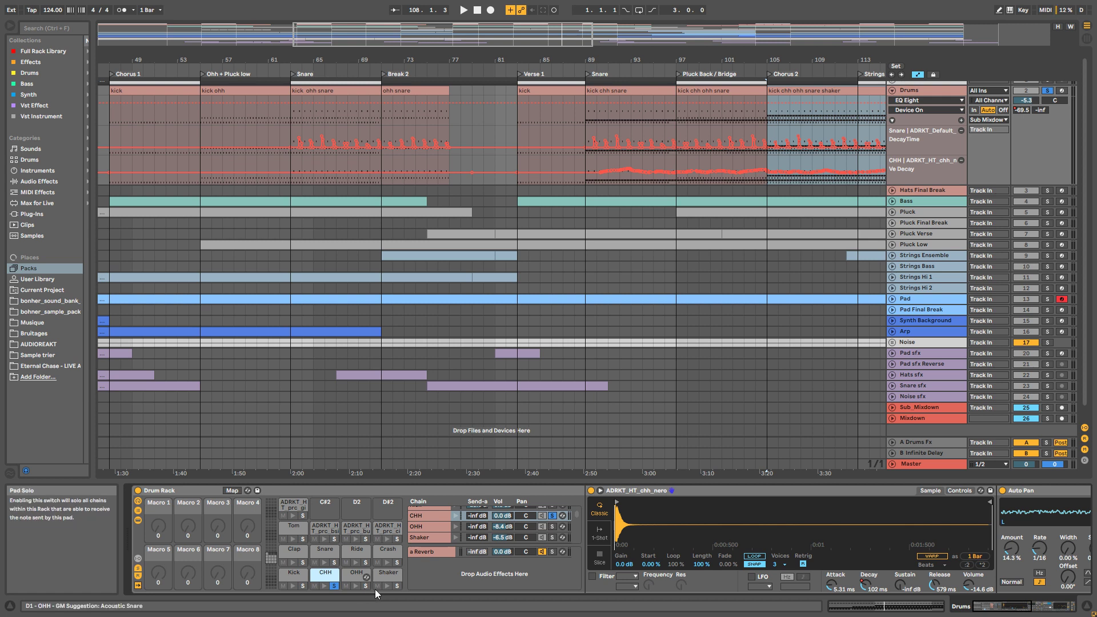
Step: Solo the OHH and Shaker pads alongside CHH, play the drums from Chorus 2, and stop playback
{"action": "left_click", "coordinate": [397, 586]}
{"action": "key", "text": "space"}
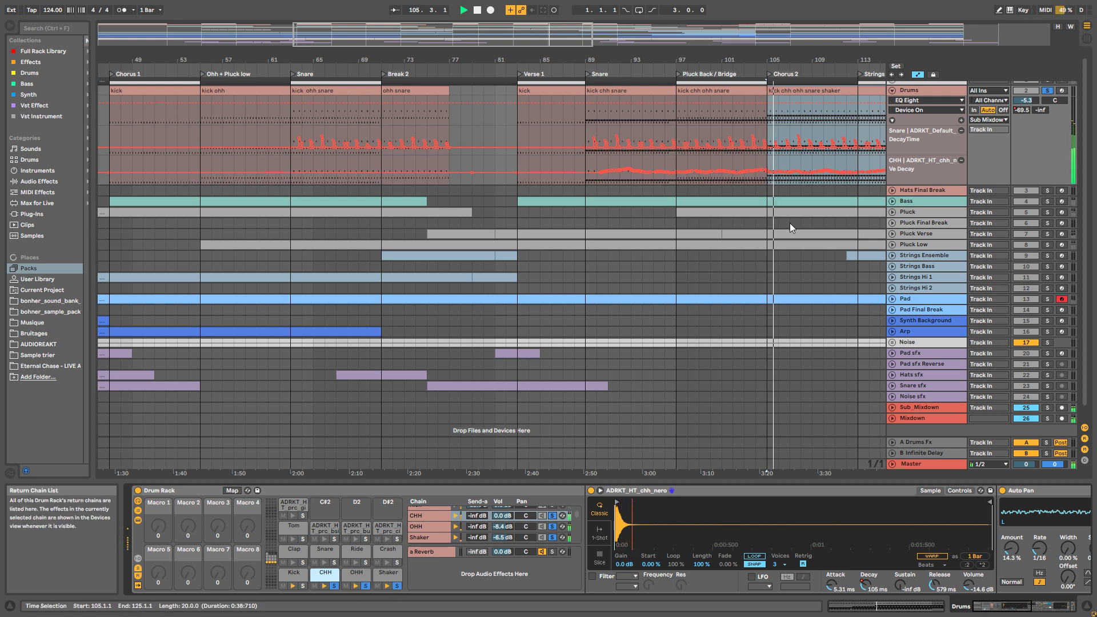
{"action": "key", "text": "space"}
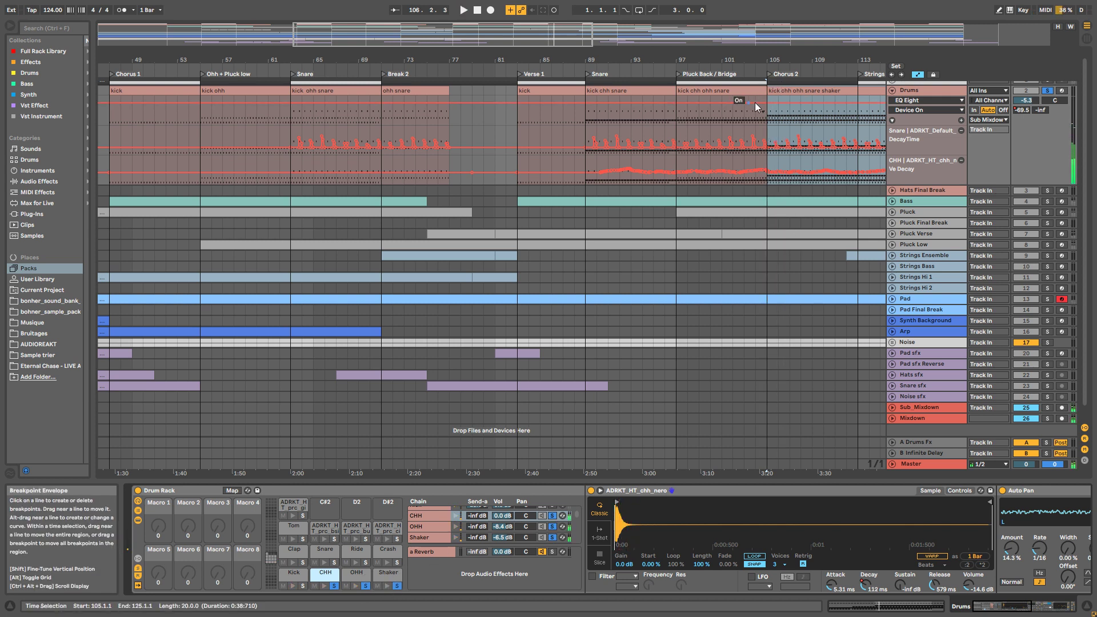
Step: Play the soloed drum pads from bar 14 of the Intro, stop playback, and clear the pad solos
{"action": "left_click", "coordinate": [715, 93]}
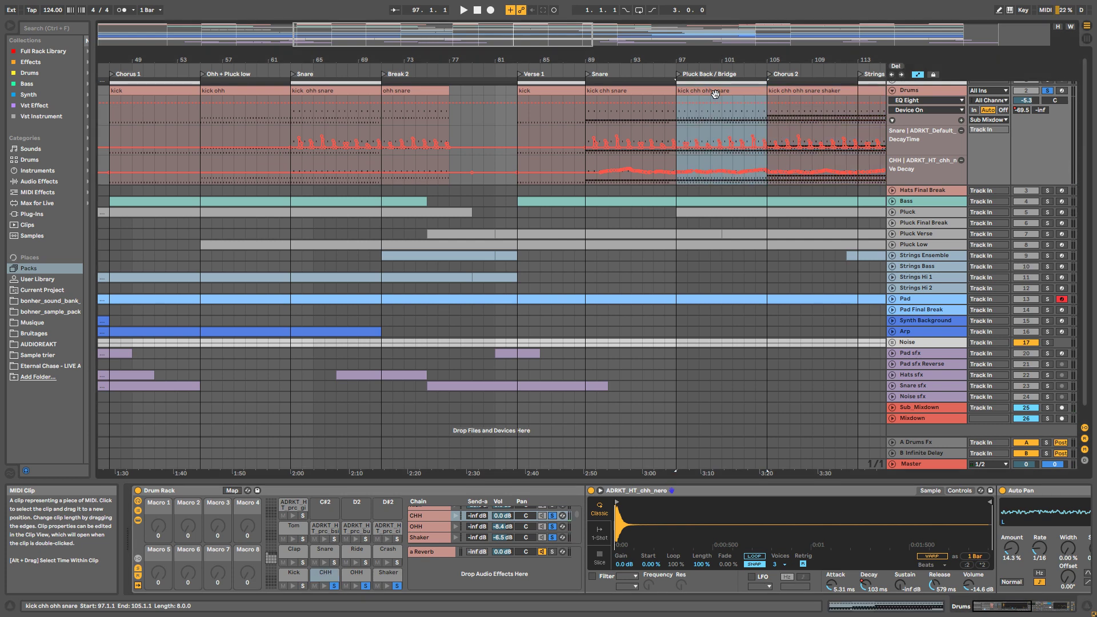
{"action": "left_click_drag", "start_coordinate": [636, 60], "coordinate": [637, 69]}
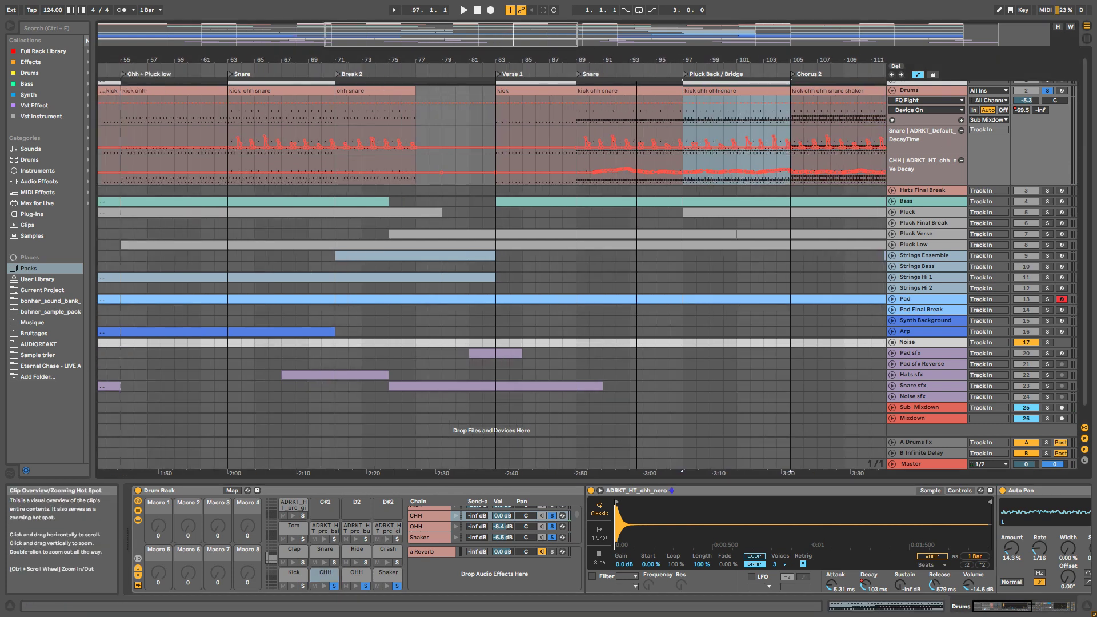
{"action": "left_click_drag", "start_coordinate": [498, 35], "coordinate": [177, 93]}
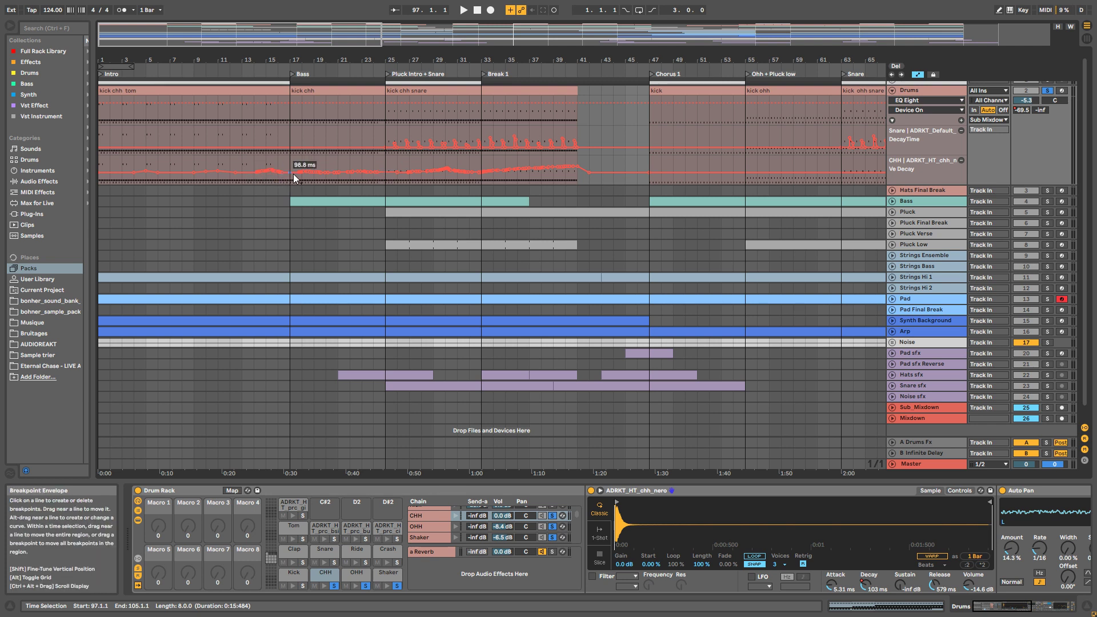
{"action": "left_click", "coordinate": [254, 184]}
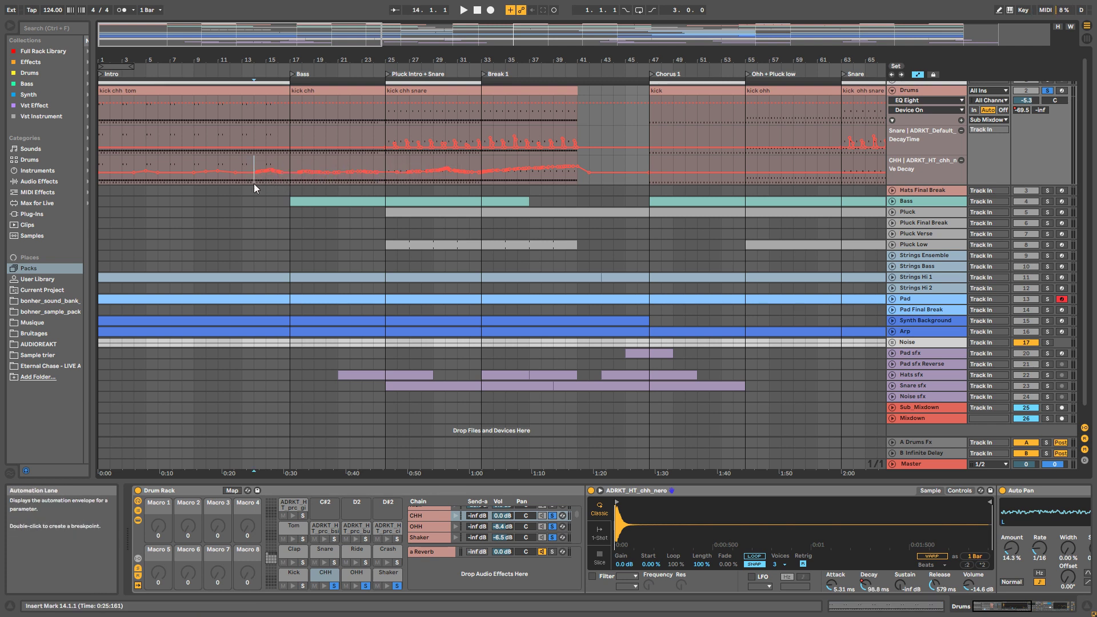
{"action": "key", "text": "space"}
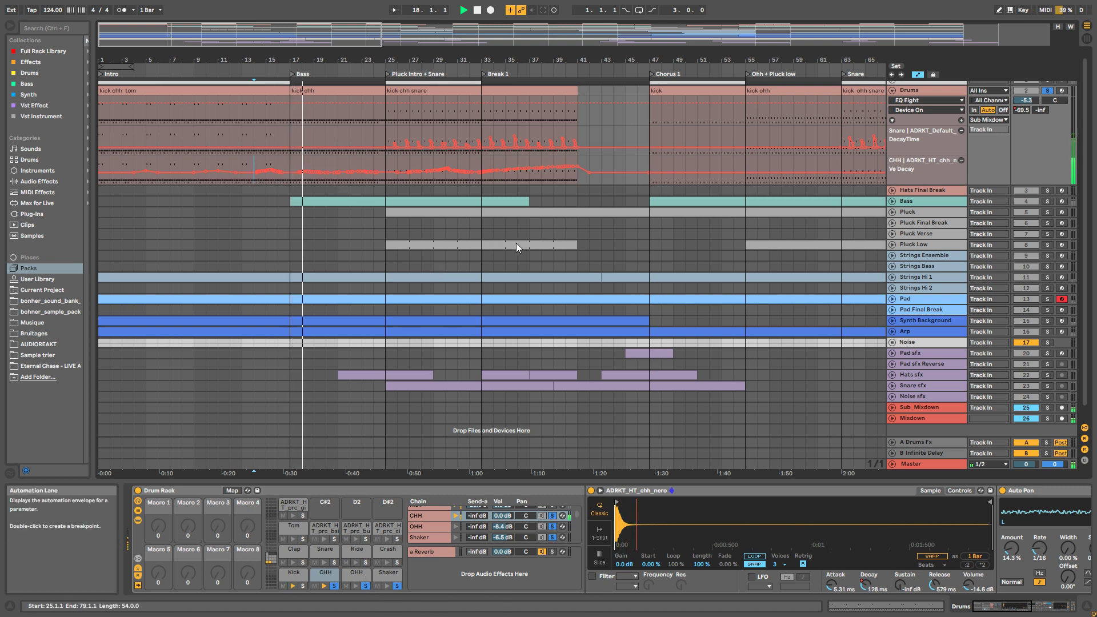
{"action": "key", "text": "space"}
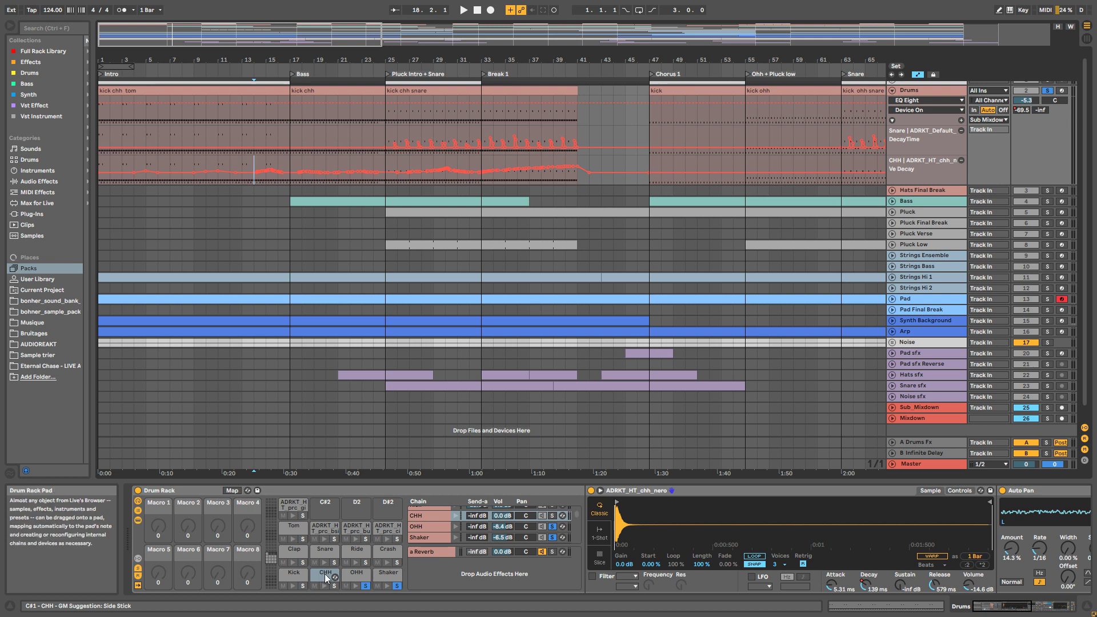
{"action": "left_click", "coordinate": [367, 587]}
{"action": "left_click", "coordinate": [398, 587]}
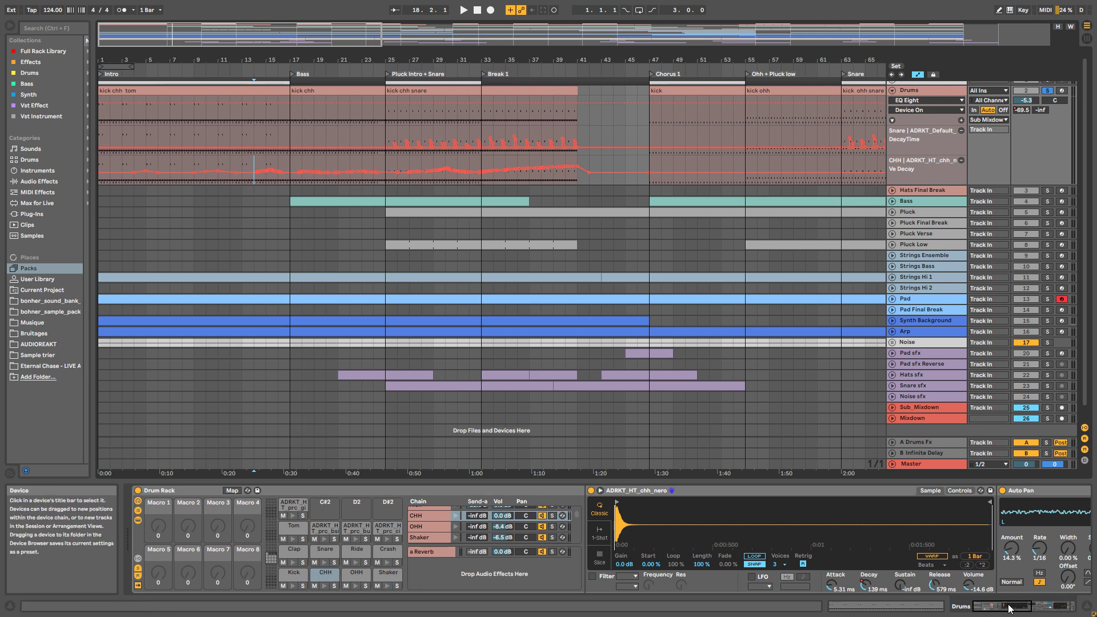
Step: Examine the CHH pad's Auto Pan and Frequency Shifter effects, focusing on the Auto Pan's width control
{"action": "left_click_drag", "start_coordinate": [1002, 604], "coordinate": [1018, 603]}
{"action": "left_click", "coordinate": [787, 493]}
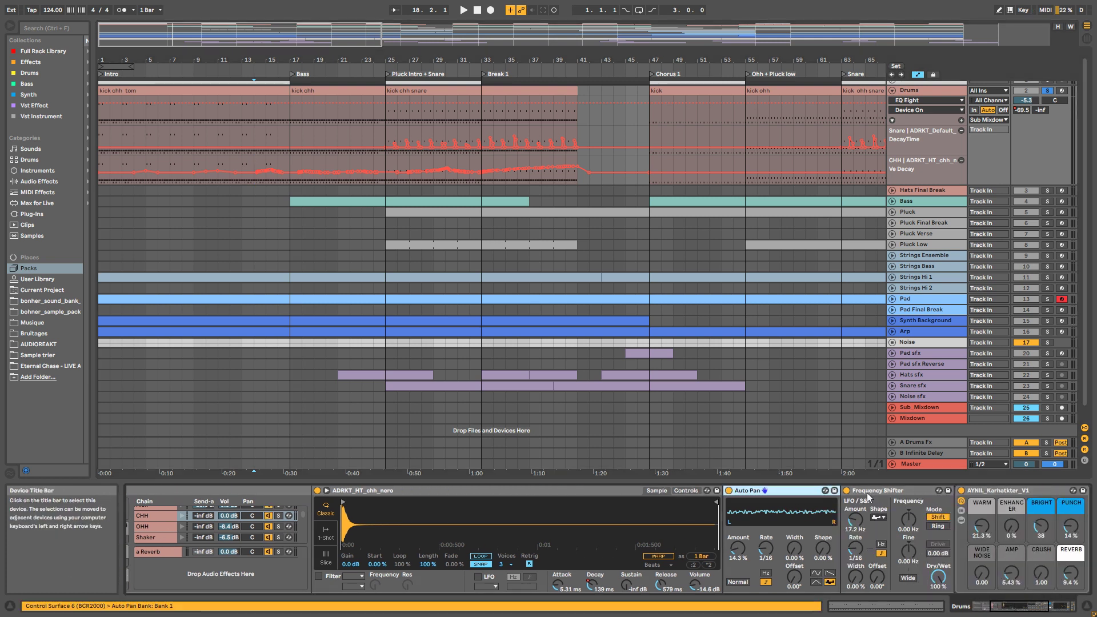
{"action": "left_click", "coordinate": [866, 493]}
{"action": "left_click", "coordinate": [789, 493]}
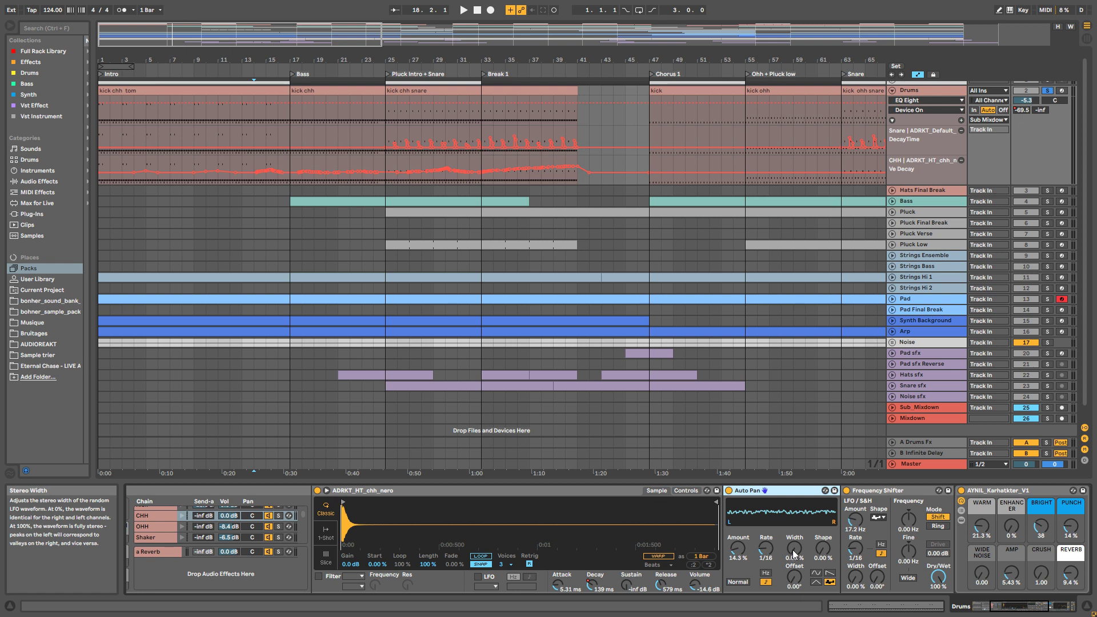
{"action": "left_click_drag", "start_coordinate": [793, 553], "coordinate": [793, 526]}
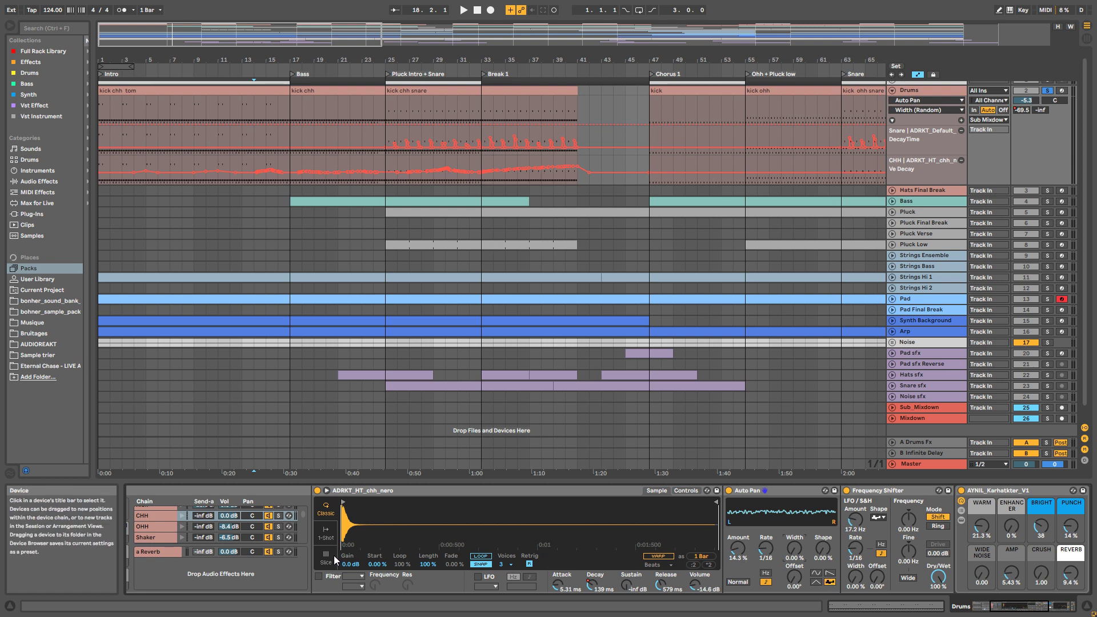
Step: Solo the CHH pad, play from bar 8 in the Intro, and compare it with Auto Pan bypassed and re-enabled
{"action": "left_click", "coordinate": [188, 98]}
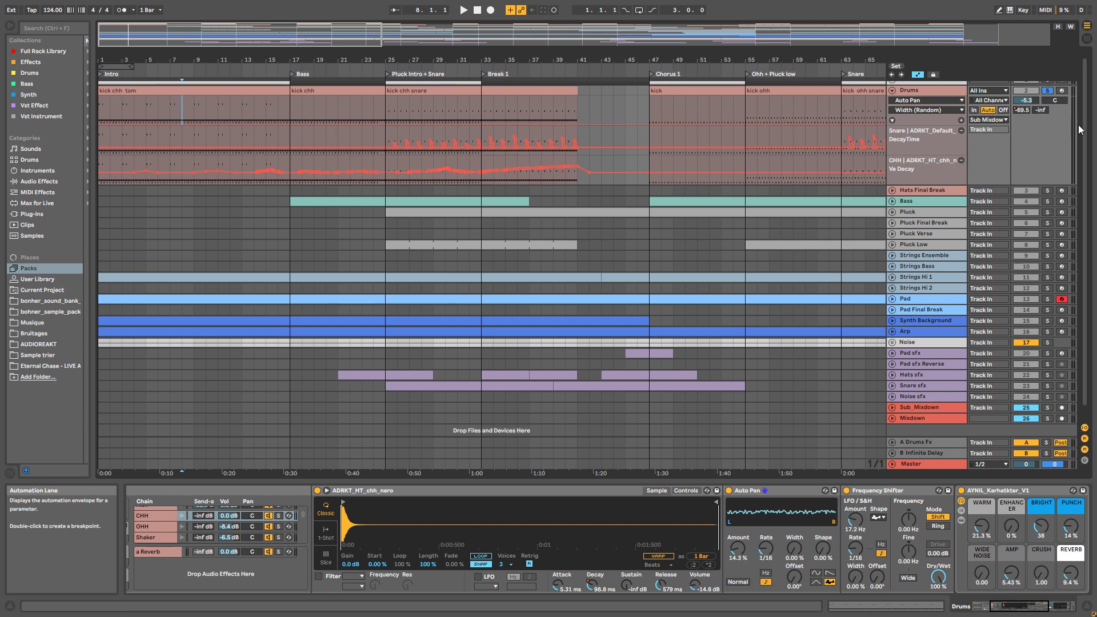
{"action": "key", "text": "space"}
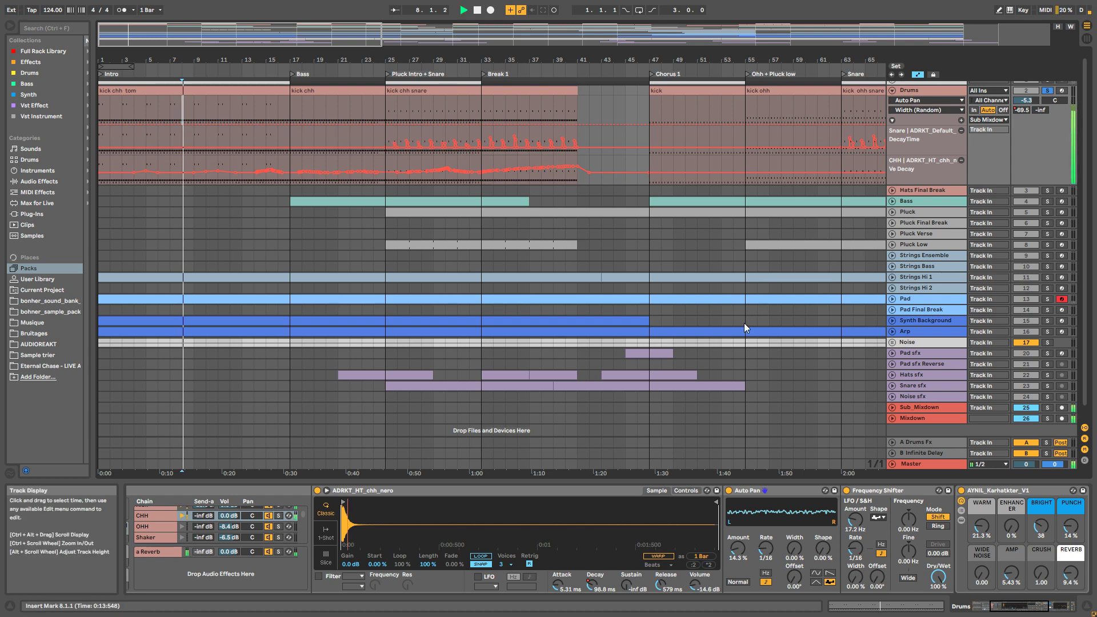
{"action": "left_click", "coordinate": [971, 611]}
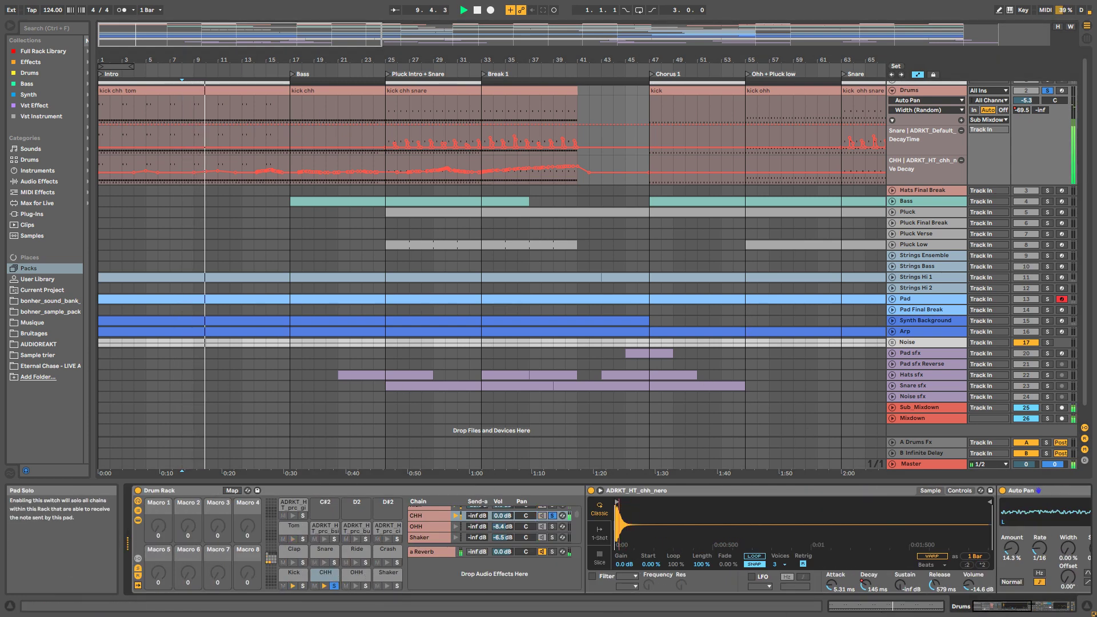
{"action": "left_click_drag", "start_coordinate": [1005, 608], "coordinate": [1016, 608]}
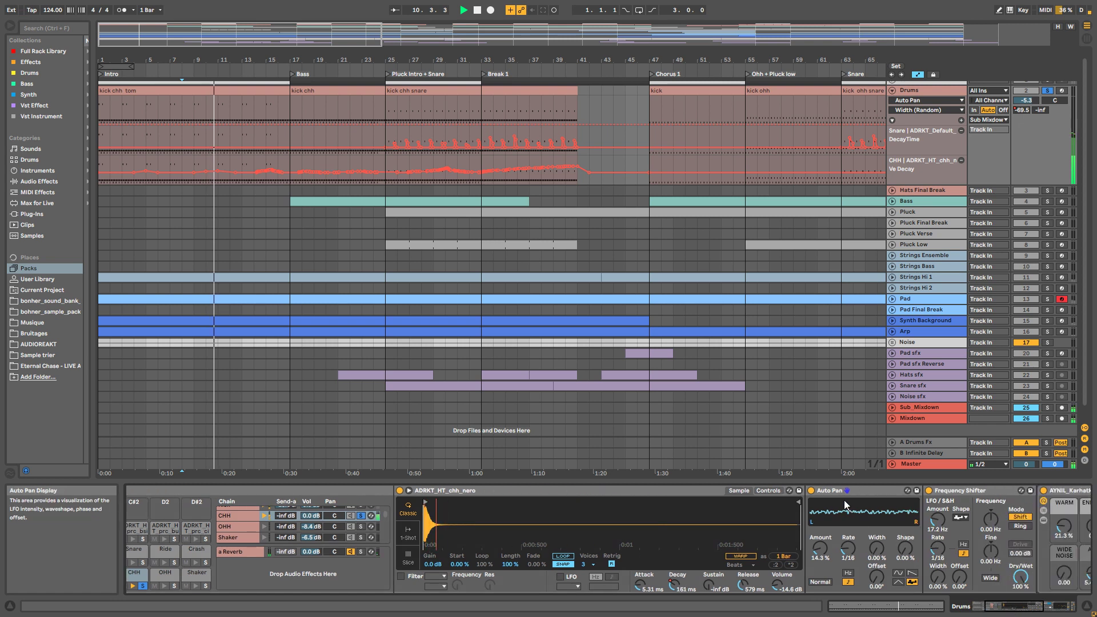
{"action": "left_click", "coordinate": [811, 491]}
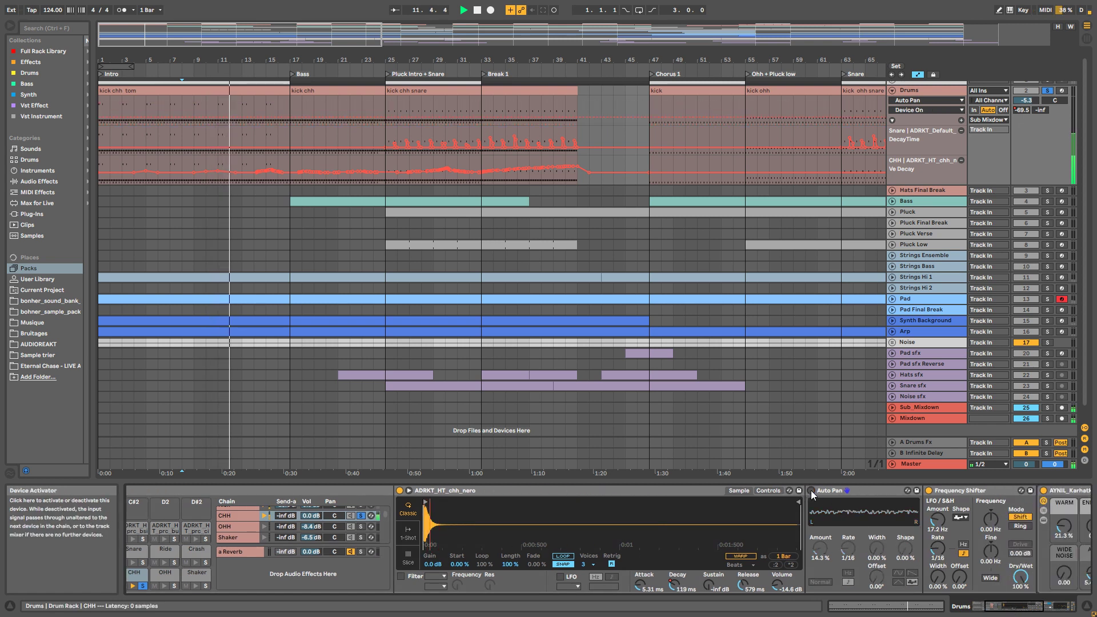
{"action": "left_click", "coordinate": [811, 491]}
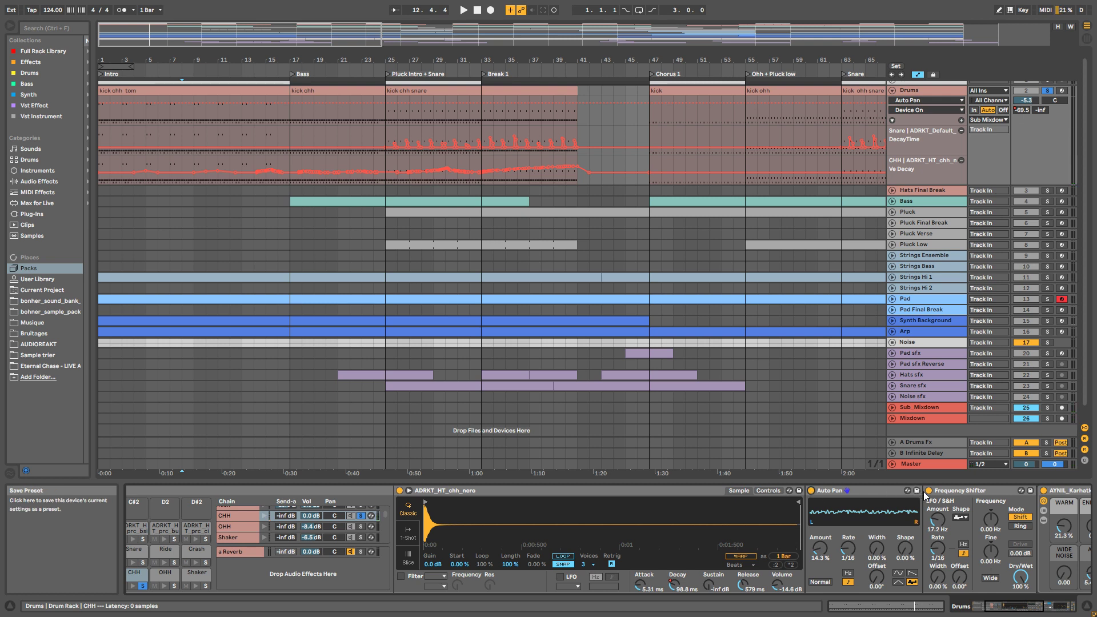
Step: Play the soloed CHH from bar 8 and compare its sound with the Frequency Shifter bypassed and re-enabled
{"action": "left_click", "coordinate": [952, 492]}
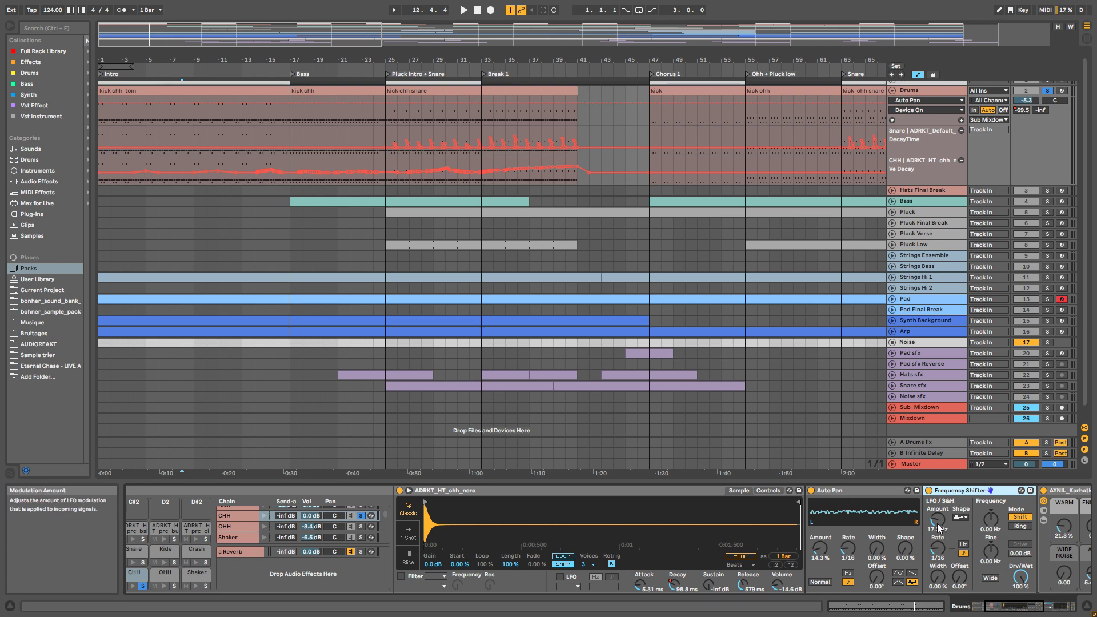
{"action": "key", "text": "space"}
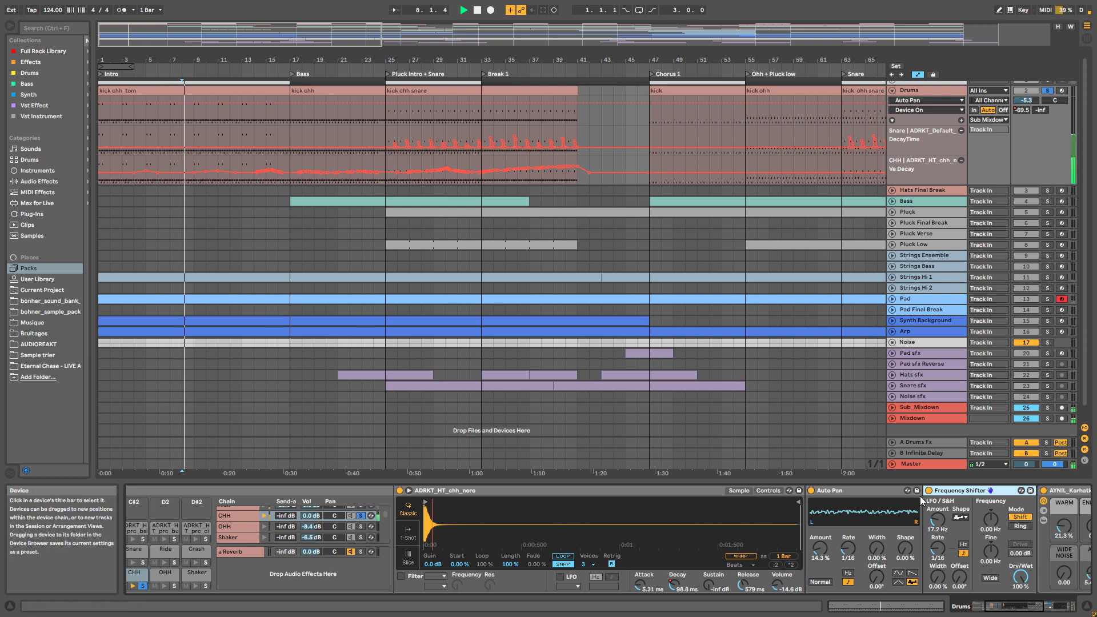
{"action": "left_click", "coordinate": [929, 491]}
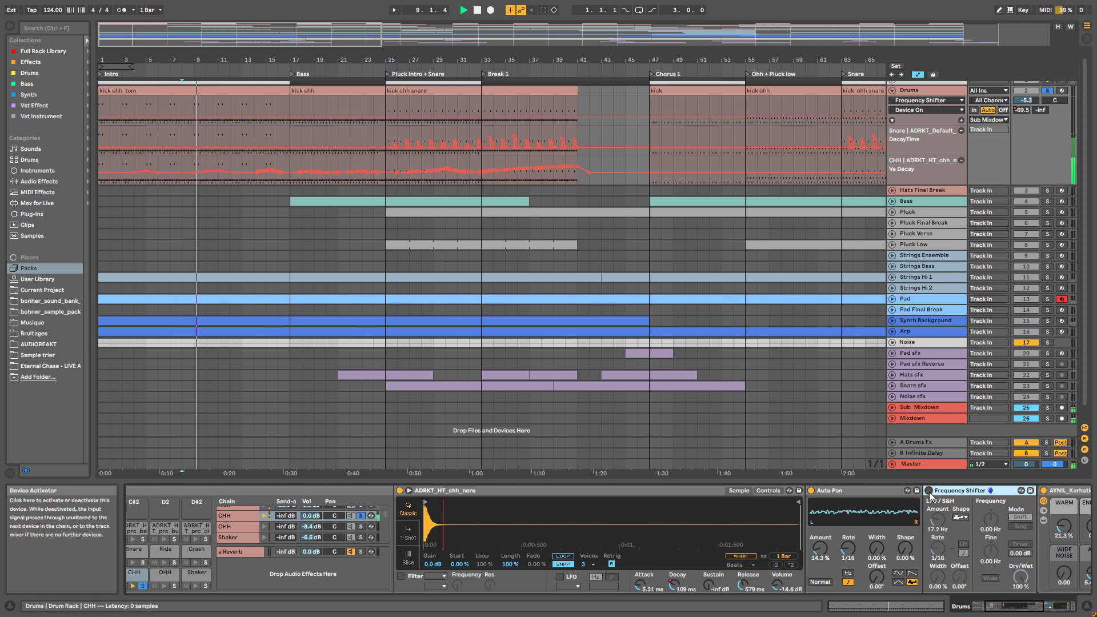
{"action": "left_click", "coordinate": [930, 491]}
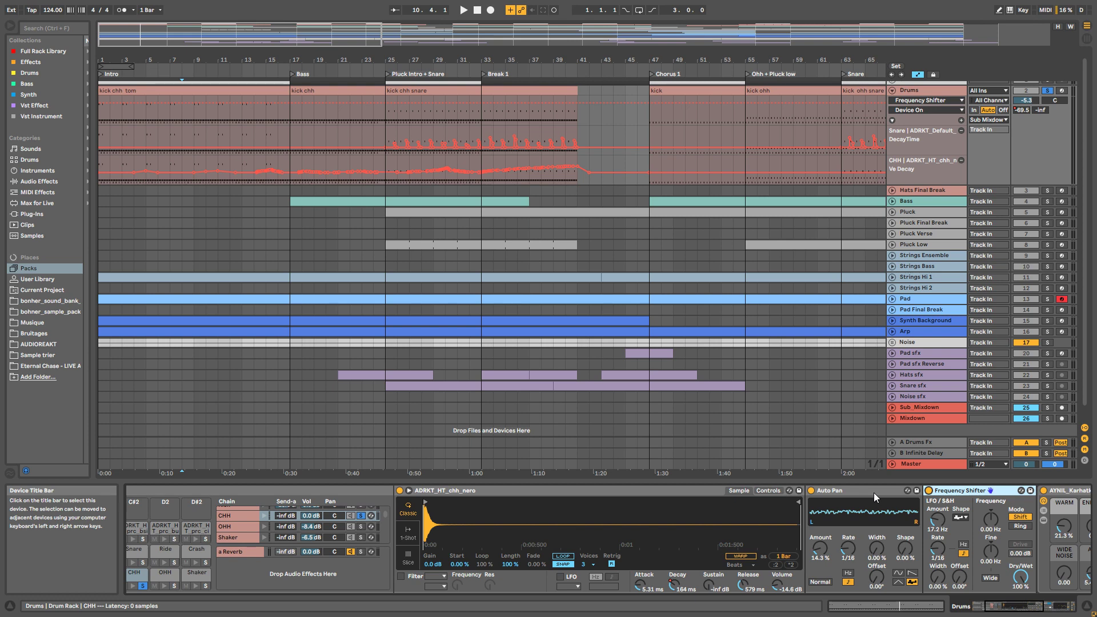
Step: Reveal the devices inside CHH's AYNIL_Karhatkter_V1 rack, inspect its Saturator, and hide the rack's devices again
{"action": "left_click_drag", "start_coordinate": [996, 609], "coordinate": [1034, 609]}
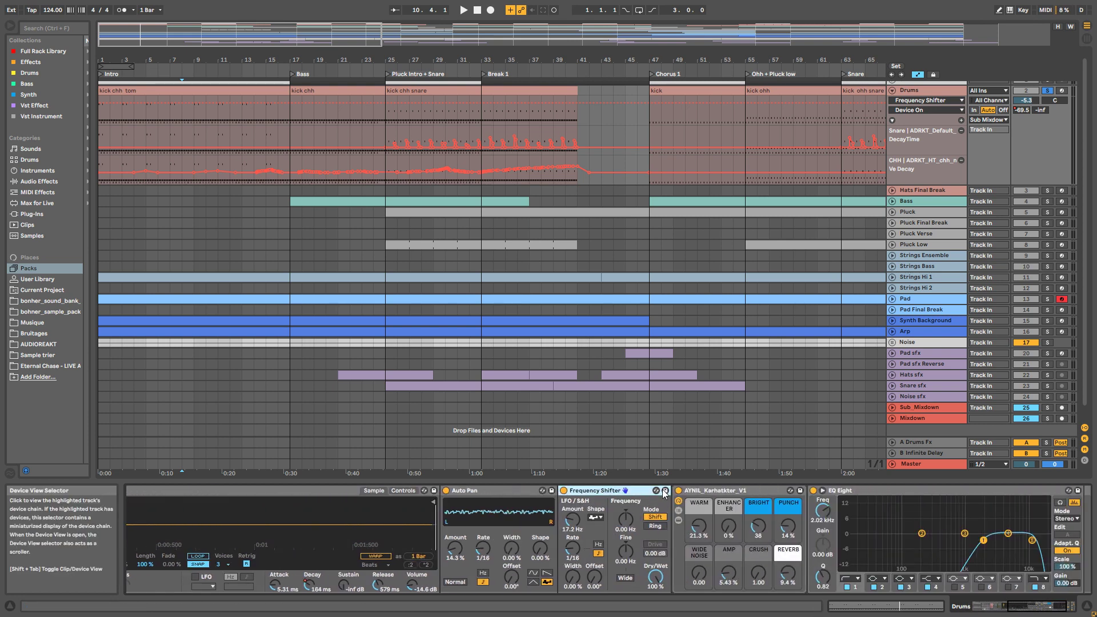
{"action": "left_click", "coordinate": [780, 491]}
{"action": "scroll", "coordinate": [926, 577], "scroll_direction": "right", "scroll_amount": 3}
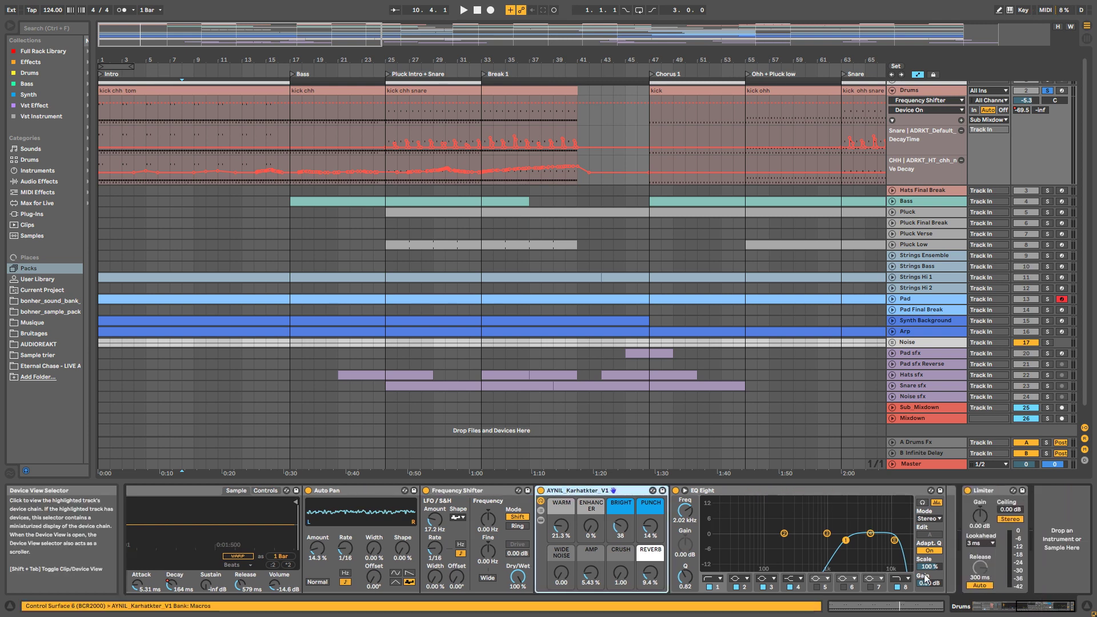
{"action": "left_click", "coordinate": [540, 520]}
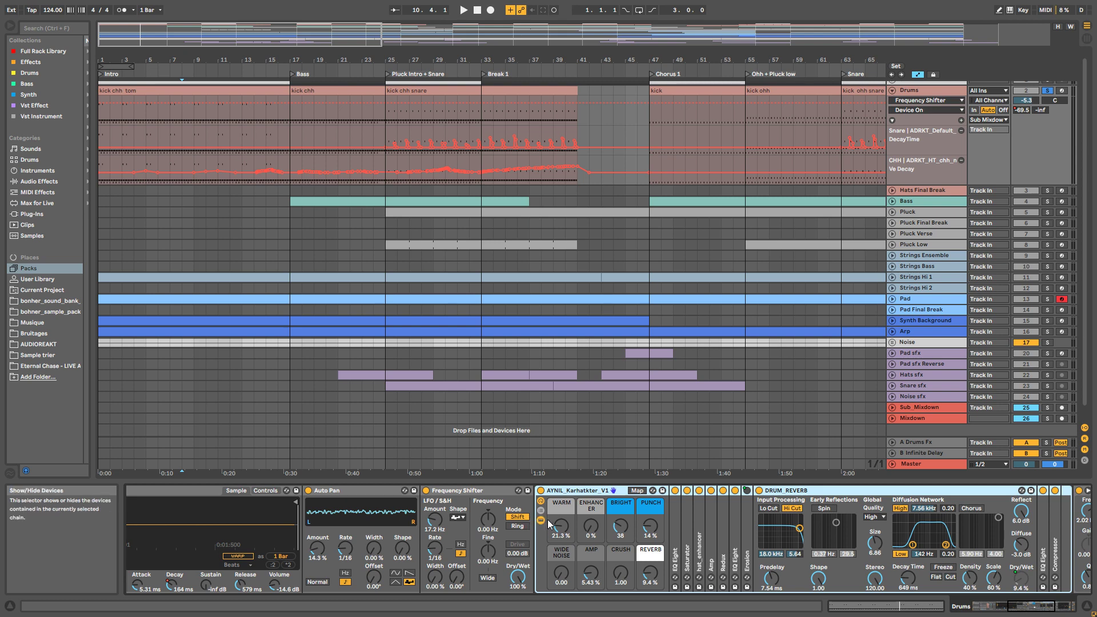
{"action": "double_click", "coordinate": [687, 546]}
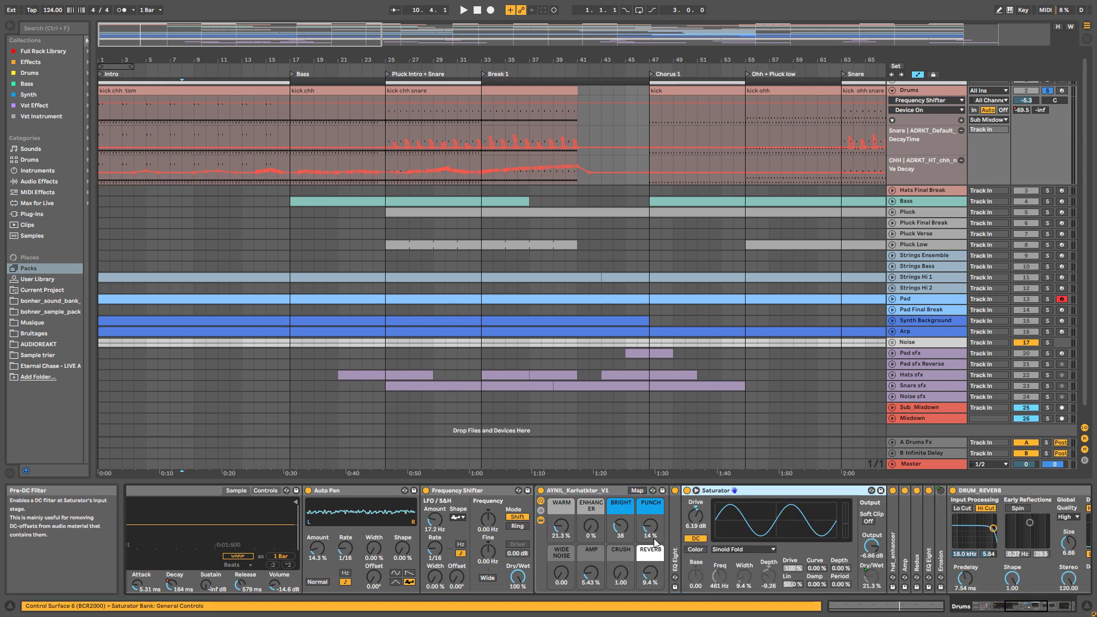
{"action": "left_click", "coordinate": [542, 521]}
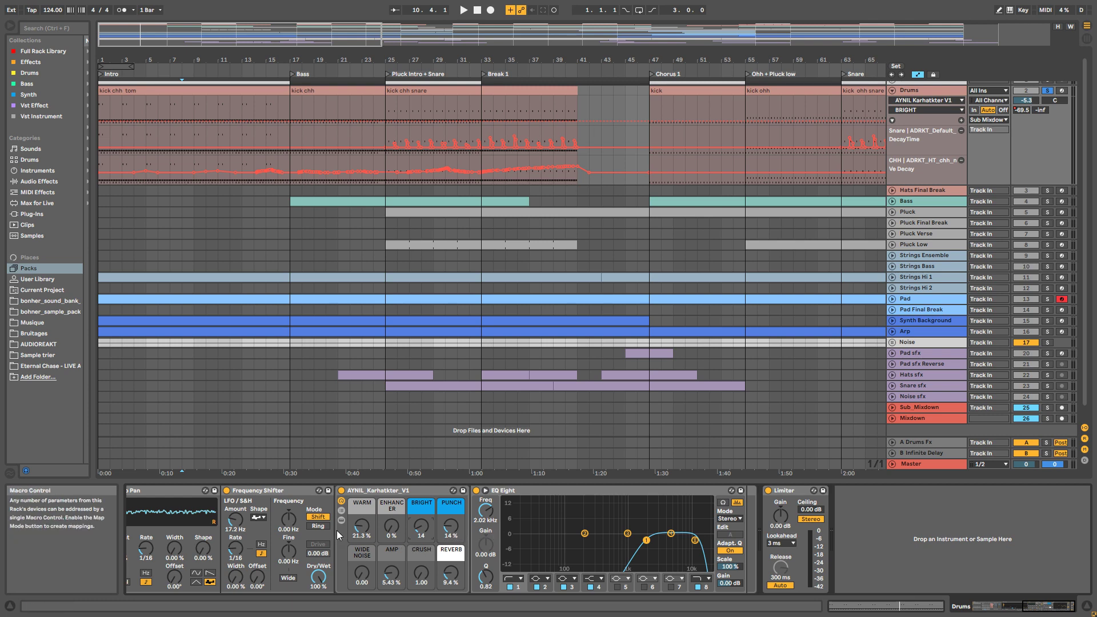
Step: Play the soloed CHH from bar 8, toggle the AYNIL_Karhatkter_V1 rack to compare its effect, and stop playback
{"action": "key", "text": "space"}
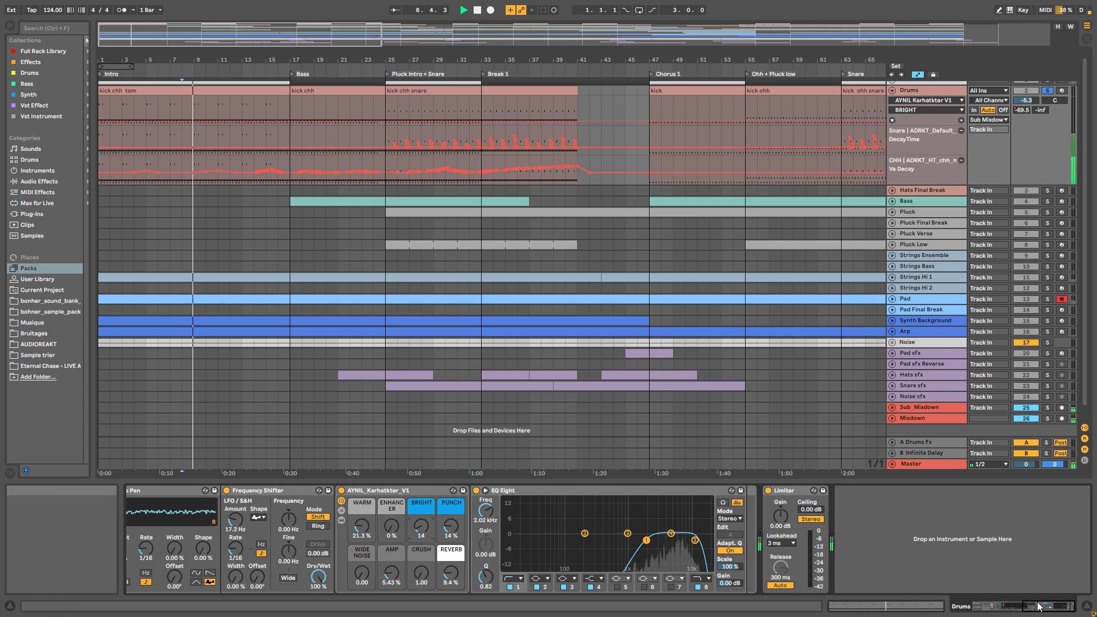
{"action": "left_click_drag", "start_coordinate": [1039, 607], "coordinate": [1014, 610]}
{"action": "left_click", "coordinate": [775, 492]}
{"action": "key", "text": "space"}
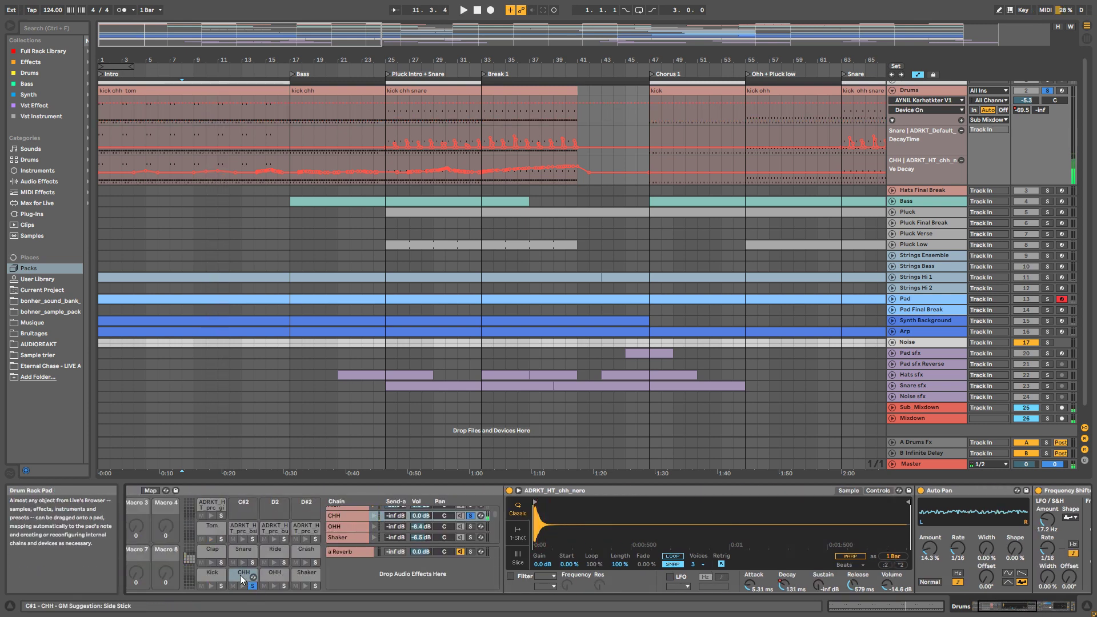
Step: Examine the OHH pad's device chain and open the Shaker pad's devices in the Drum Rack
{"action": "left_click", "coordinate": [273, 576]}
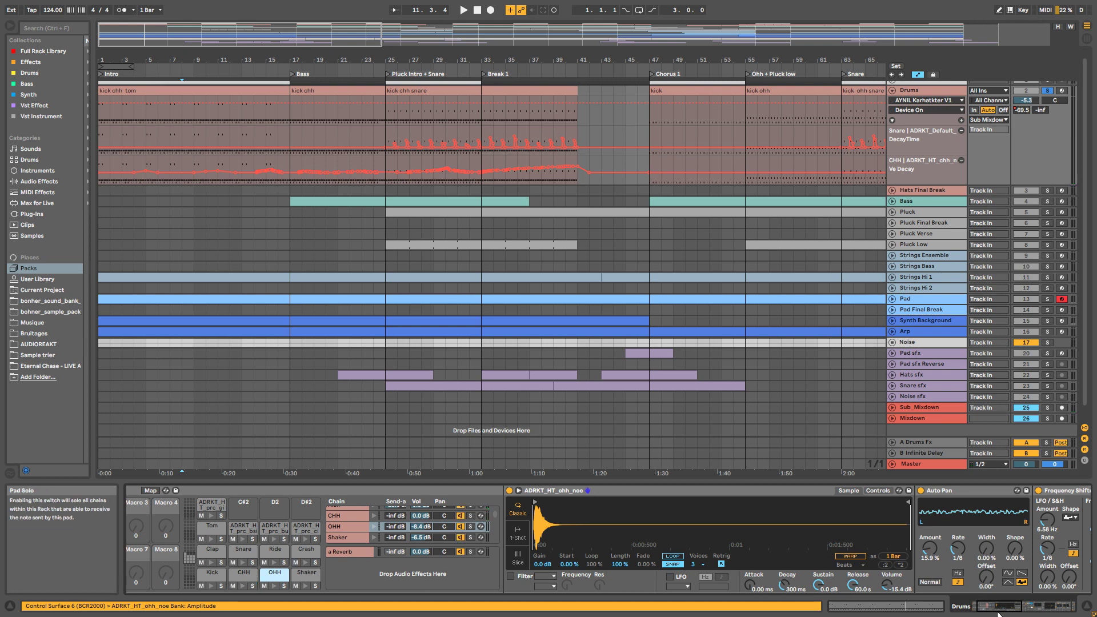
{"action": "left_click_drag", "start_coordinate": [999, 613], "coordinate": [1058, 607]}
{"action": "left_click", "coordinate": [396, 576]}
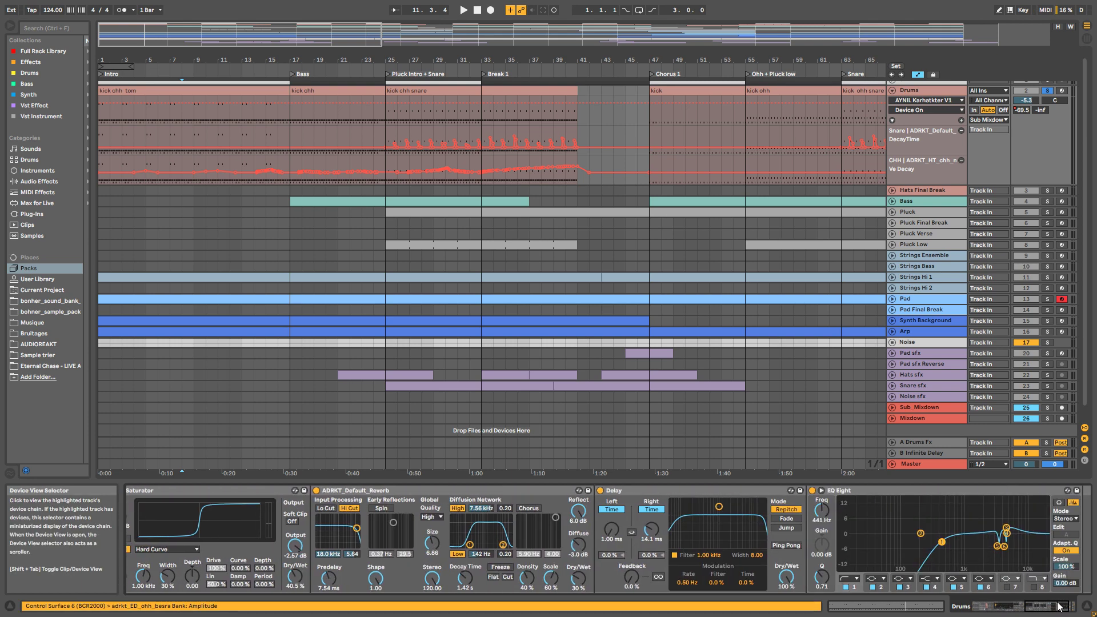
Step: Play the Drums track around the Strings Intro with the Shaker pad soloed
{"action": "key", "text": "space"}
{"action": "key", "text": "space"}
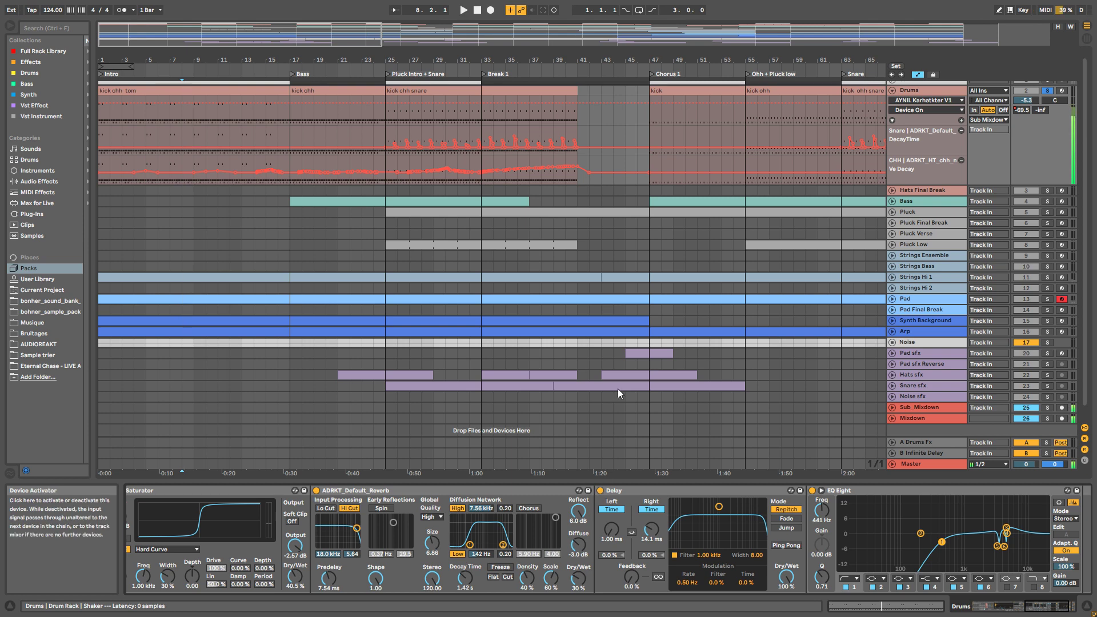
{"action": "left_click_drag", "start_coordinate": [354, 35], "coordinate": [716, 28]}
{"action": "left_click", "coordinate": [462, 91]}
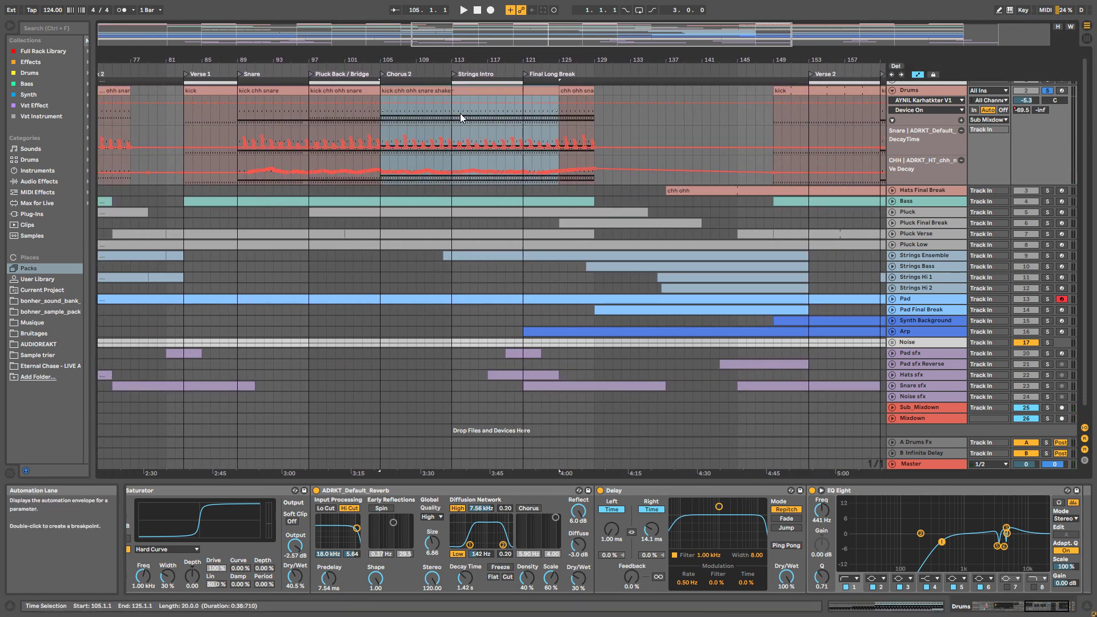
{"action": "key", "text": "space"}
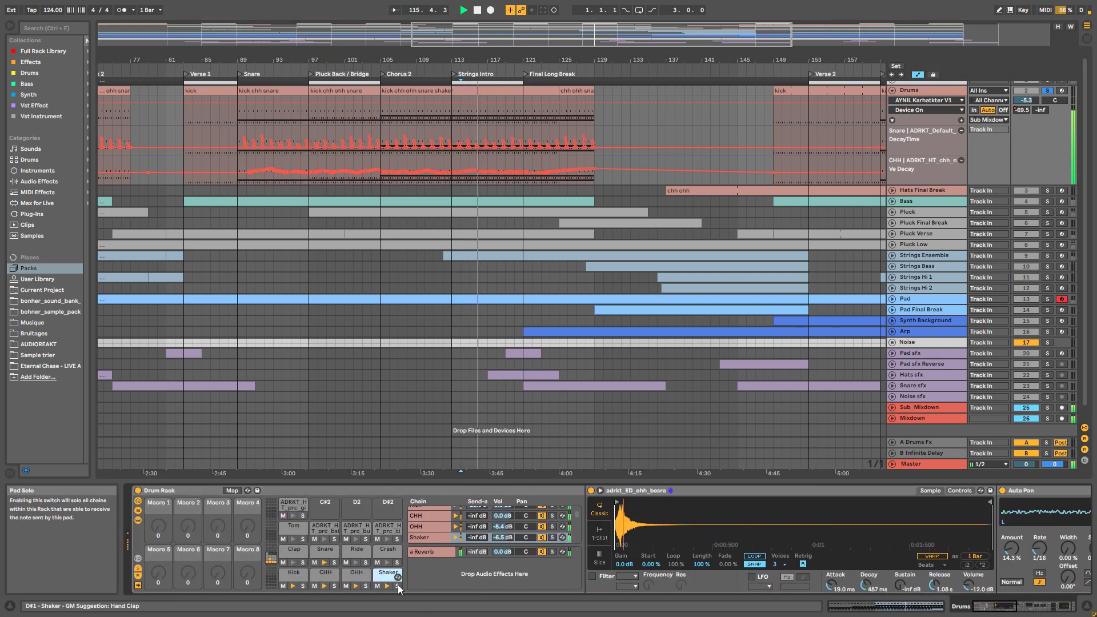
Step: Compare the soloed Shaker's sound with its Delay bypassed and re-enabled
{"action": "left_click_drag", "start_coordinate": [991, 607], "coordinate": [1032, 607]}
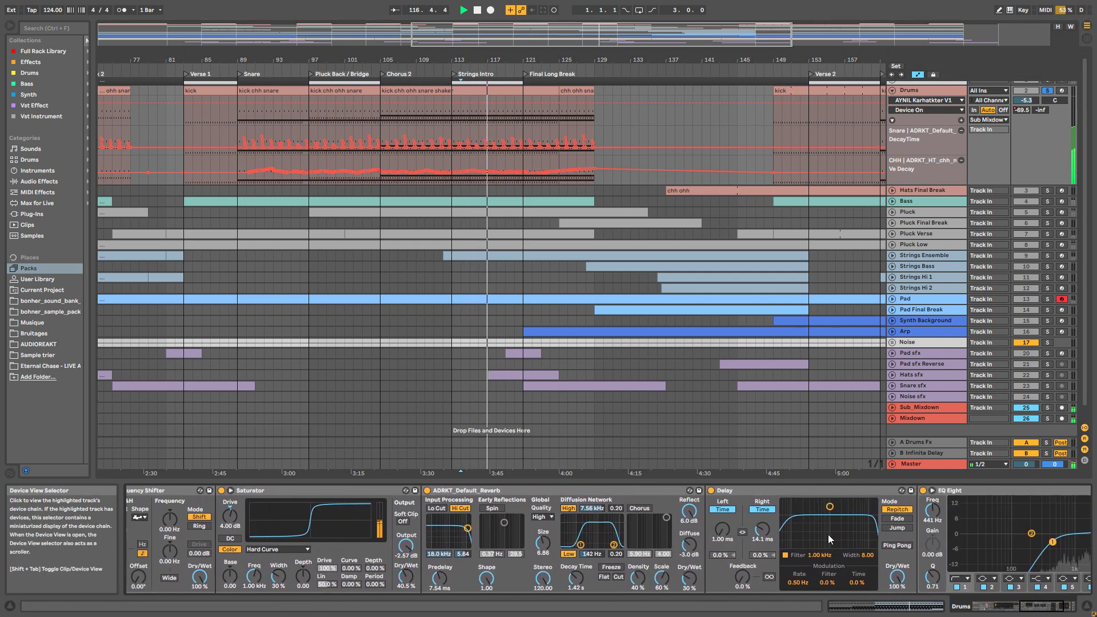
{"action": "left_click", "coordinate": [712, 490]}
{"action": "left_click", "coordinate": [712, 491]}
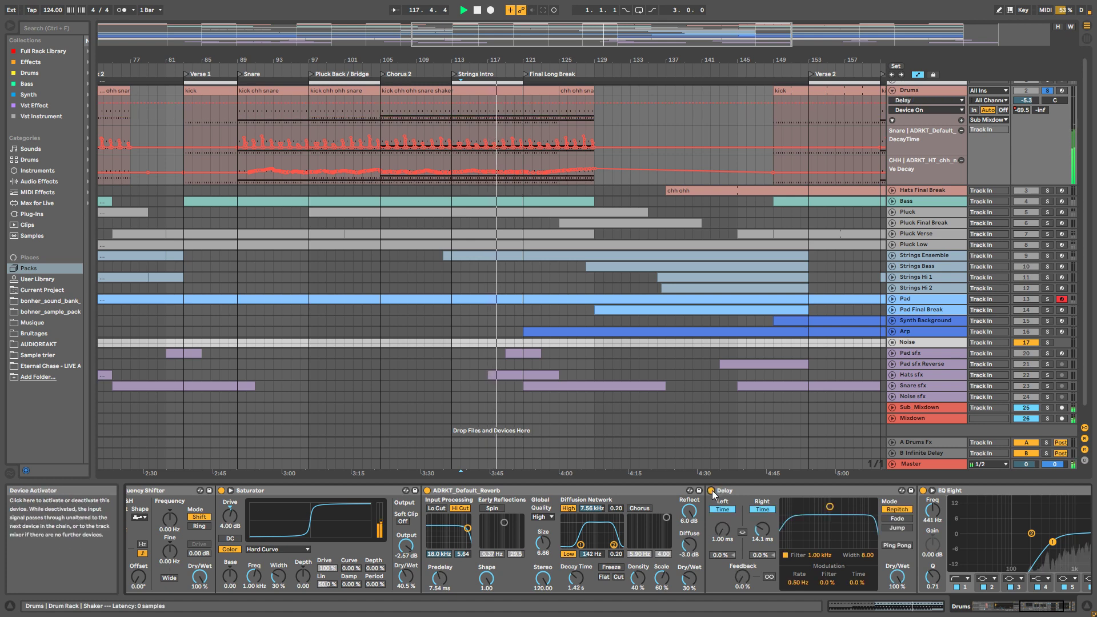
Step: Compare the soloed Shaker's sound with filters 5 and 6 of its EQ Eight bypassed and re-enabled in turn
{"action": "left_click_drag", "start_coordinate": [1054, 612], "coordinate": [1071, 607]}
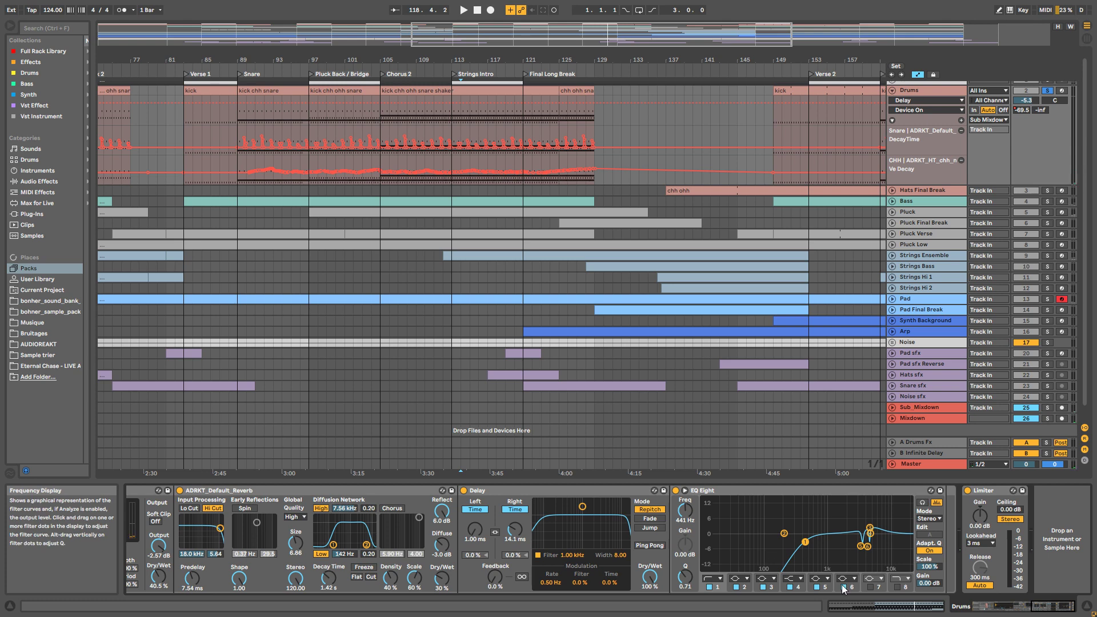
{"action": "key", "text": "space"}
{"action": "left_click", "coordinate": [816, 587]}
{"action": "left_click", "coordinate": [817, 587]}
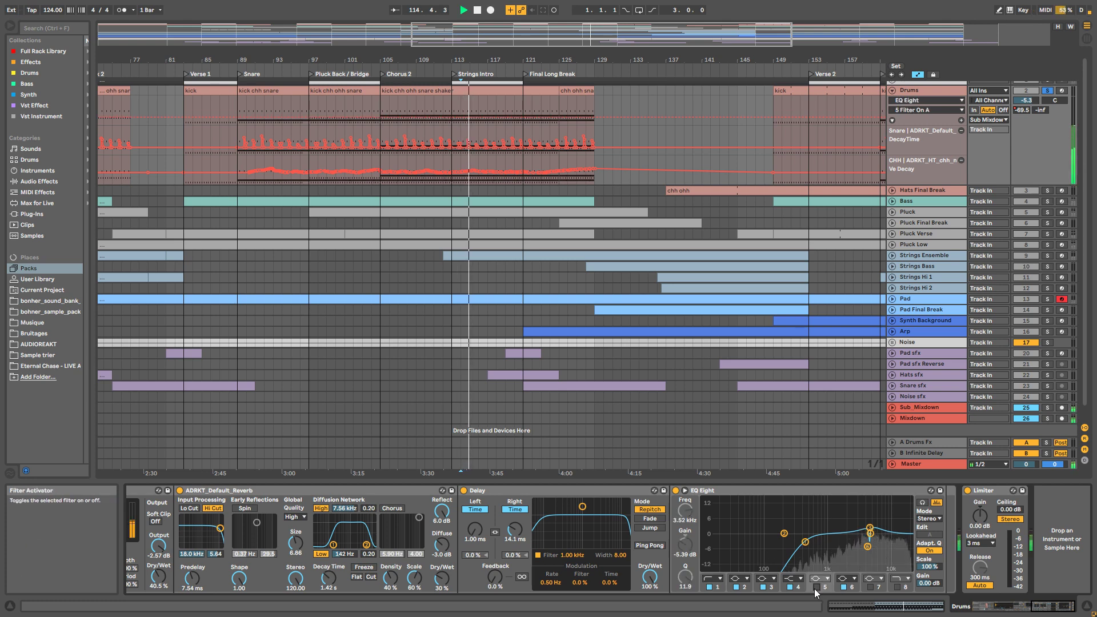
{"action": "left_click", "coordinate": [844, 587]}
{"action": "left_click", "coordinate": [845, 588]}
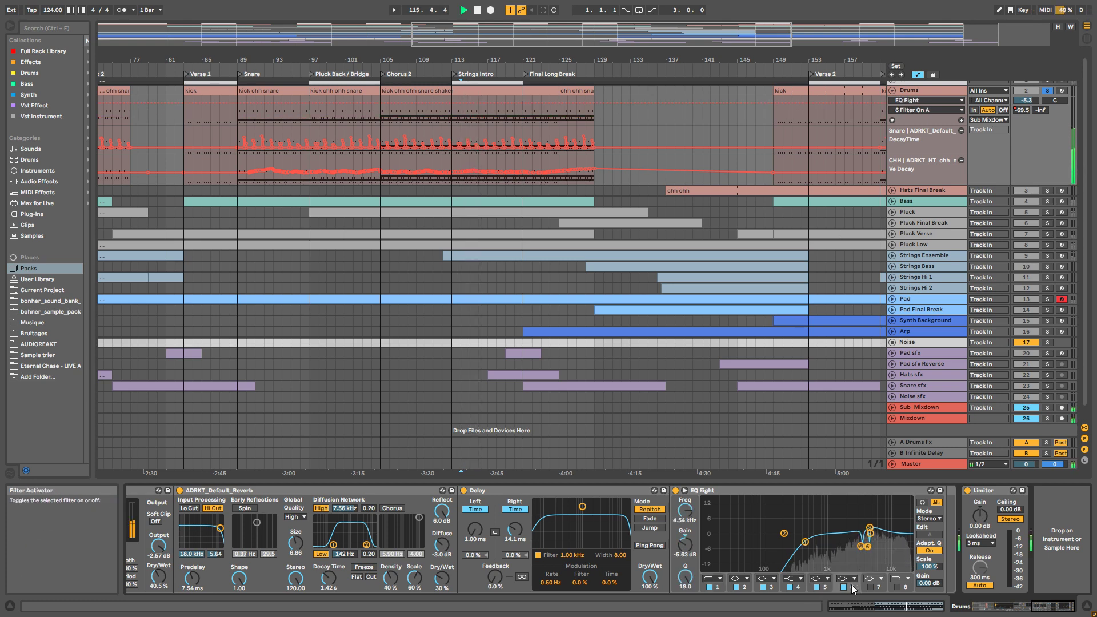
{"action": "key", "text": "space"}
Step: Return to the Drum Rack, unsolo the Shaker pad, and select and solo the Clap pad
{"action": "left_click_drag", "start_coordinate": [1053, 606], "coordinate": [942, 610]}
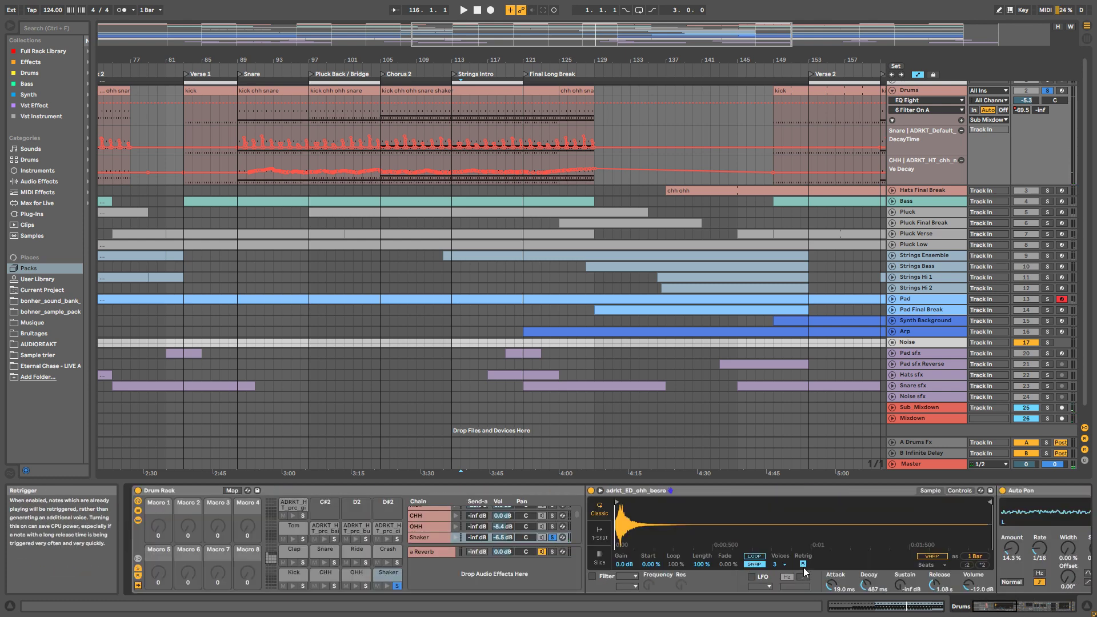
{"action": "left_click", "coordinate": [398, 585]}
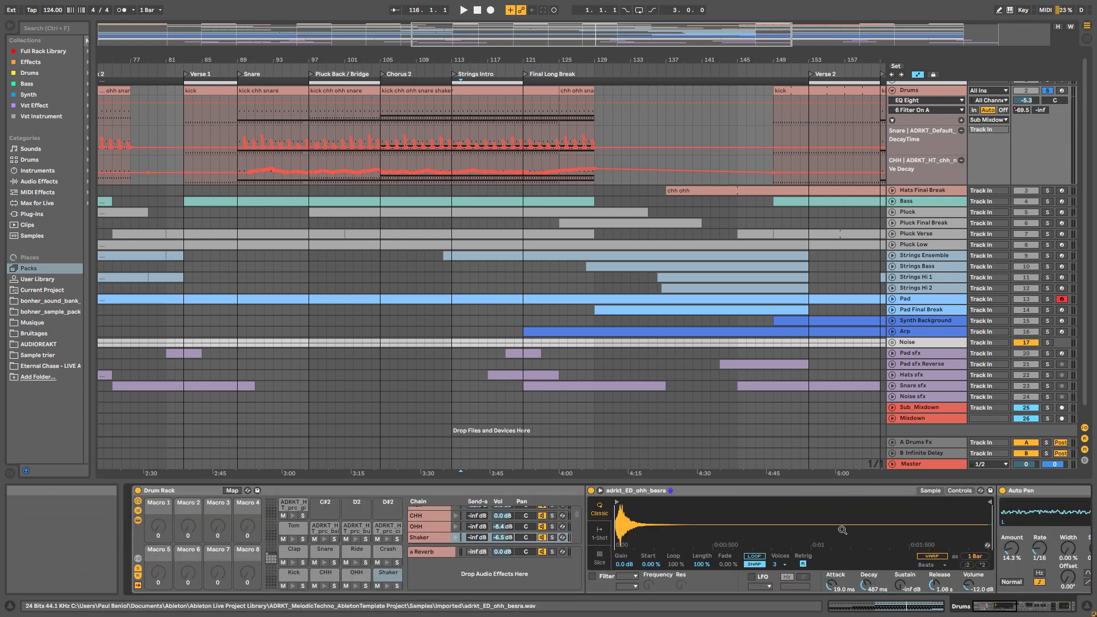
{"action": "left_click", "coordinate": [298, 554]}
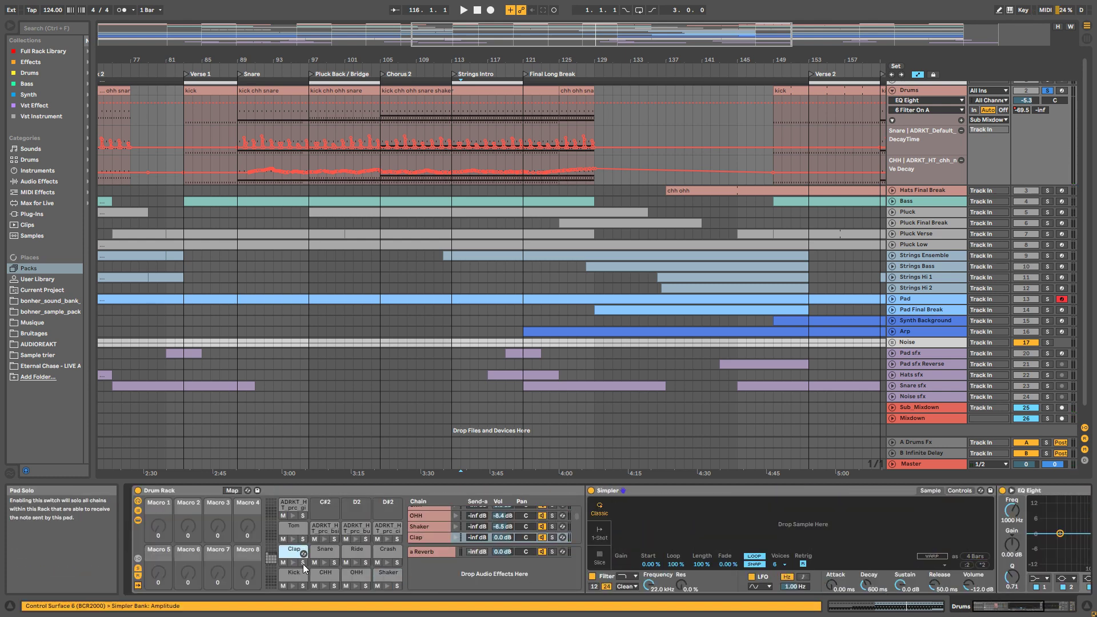
{"action": "left_click", "coordinate": [303, 563]}
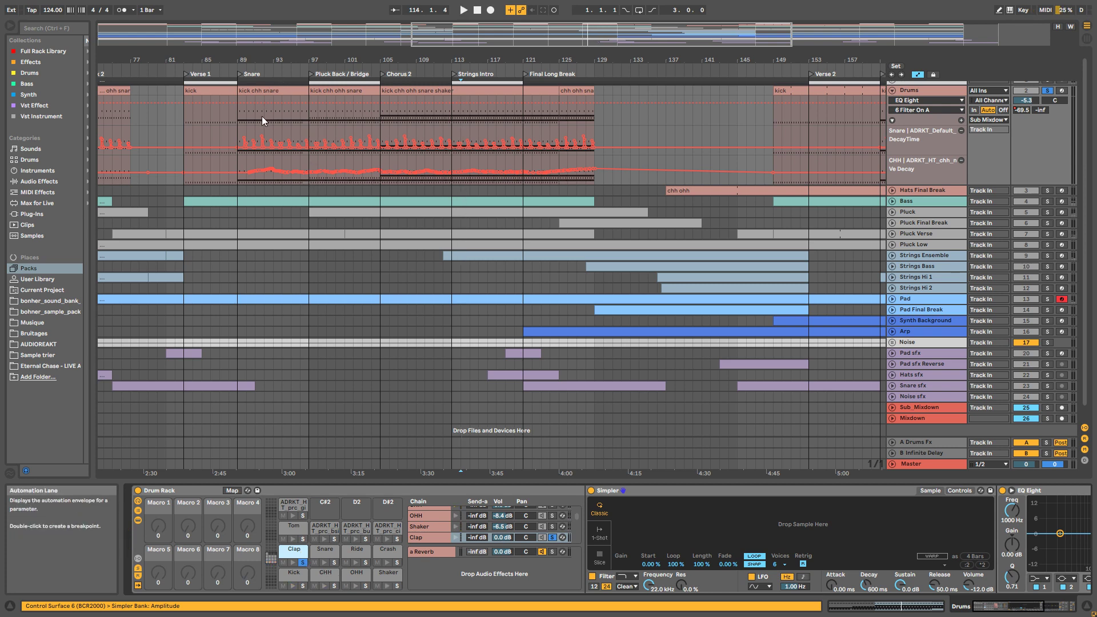
Step: Play the Drums track from bar 92 and switch the solo to the Snare pad
{"action": "left_click", "coordinate": [265, 120]}
{"action": "key", "text": "space"}
{"action": "left_click", "coordinate": [323, 550]}
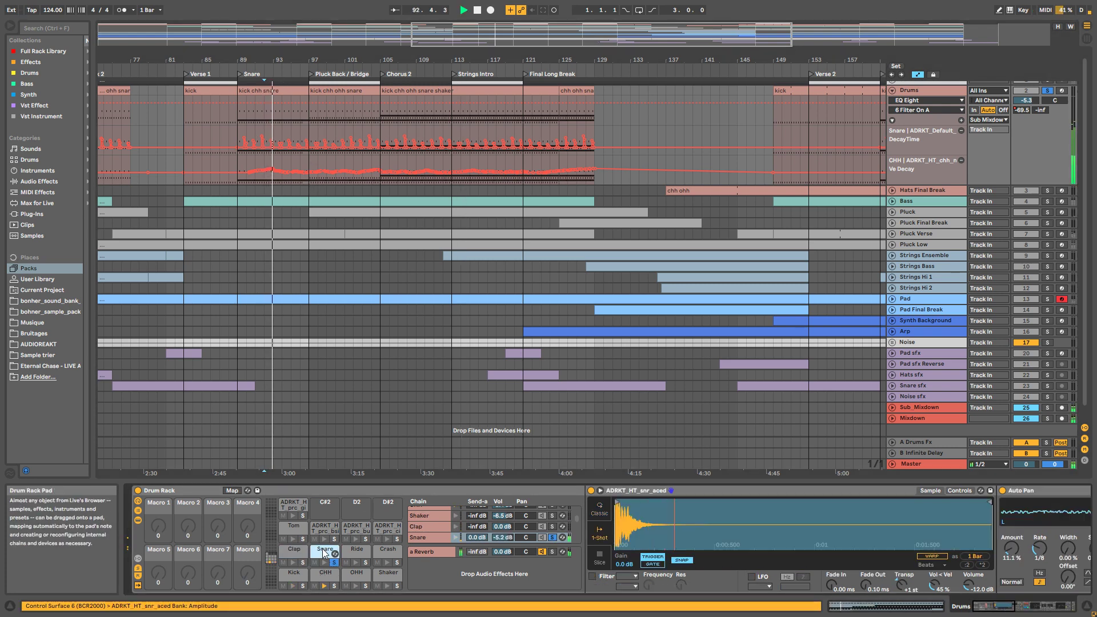
Step: Play the soloed Snare from bar 92 and compare its sound with the first EQ Eight's filter 5 bypassed and re-enabled
{"action": "left_click_drag", "start_coordinate": [999, 609], "coordinate": [1020, 609]}
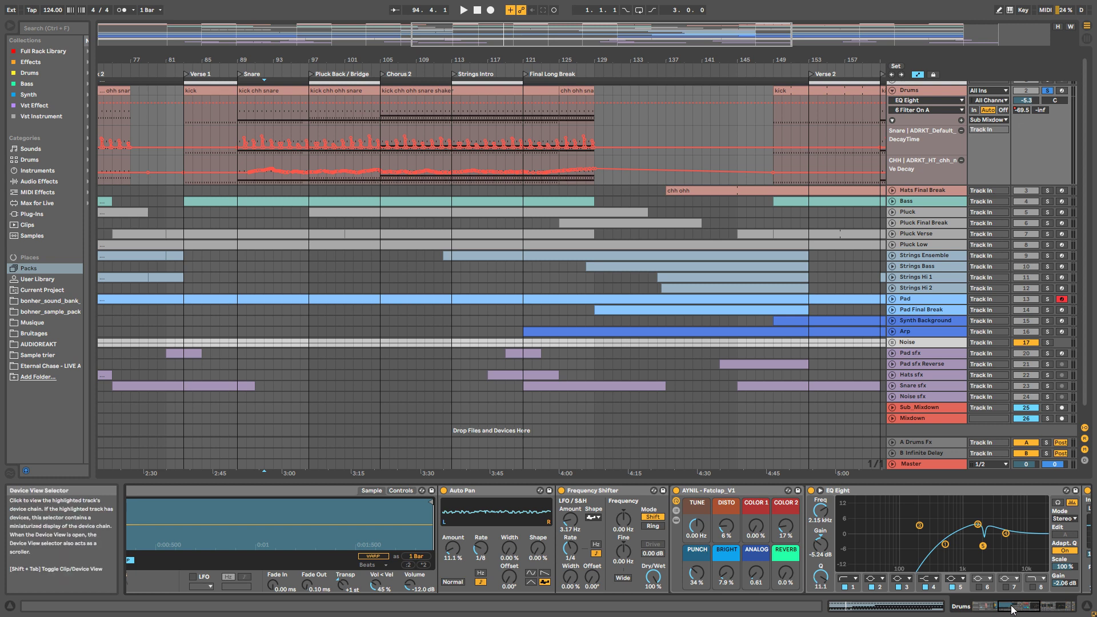
{"action": "left_click_drag", "start_coordinate": [1013, 609], "coordinate": [1033, 607]}
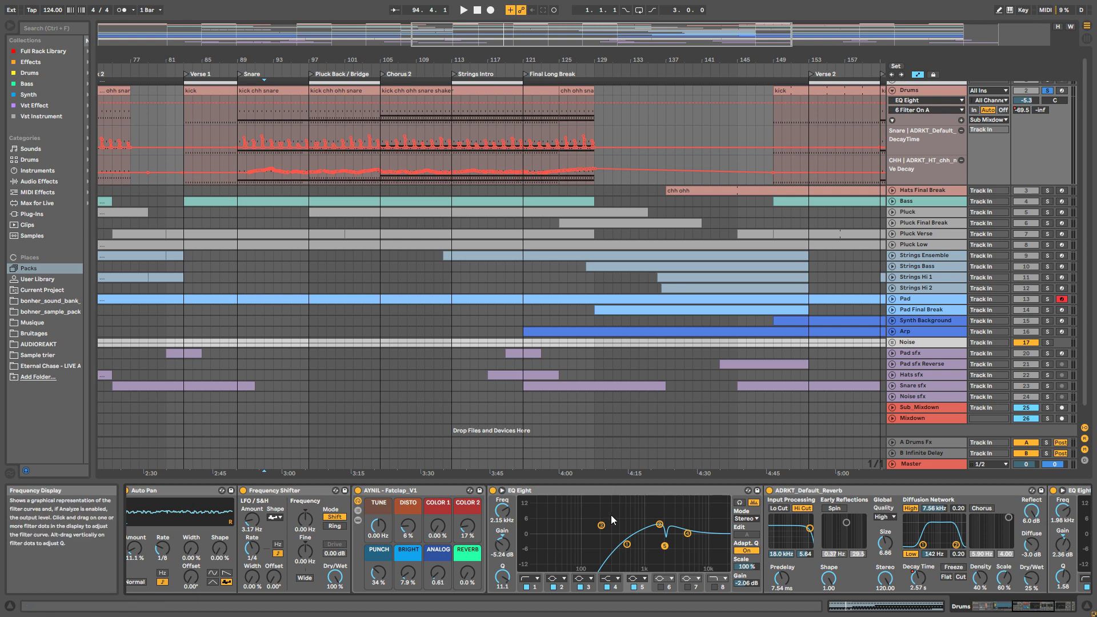
{"action": "key", "text": "space"}
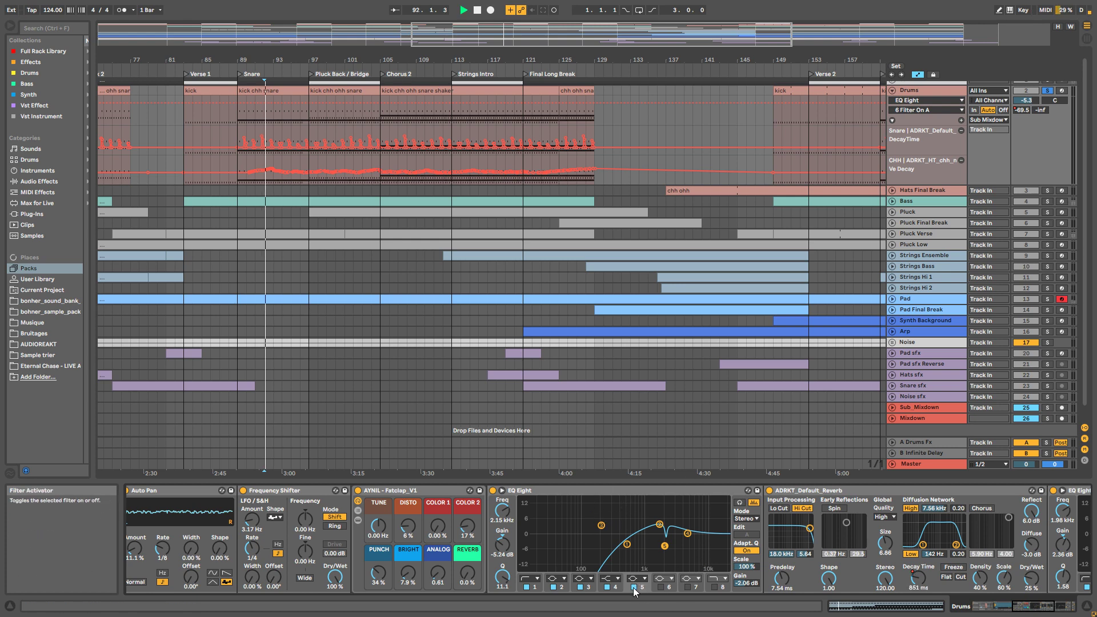
{"action": "left_click", "coordinate": [633, 587]}
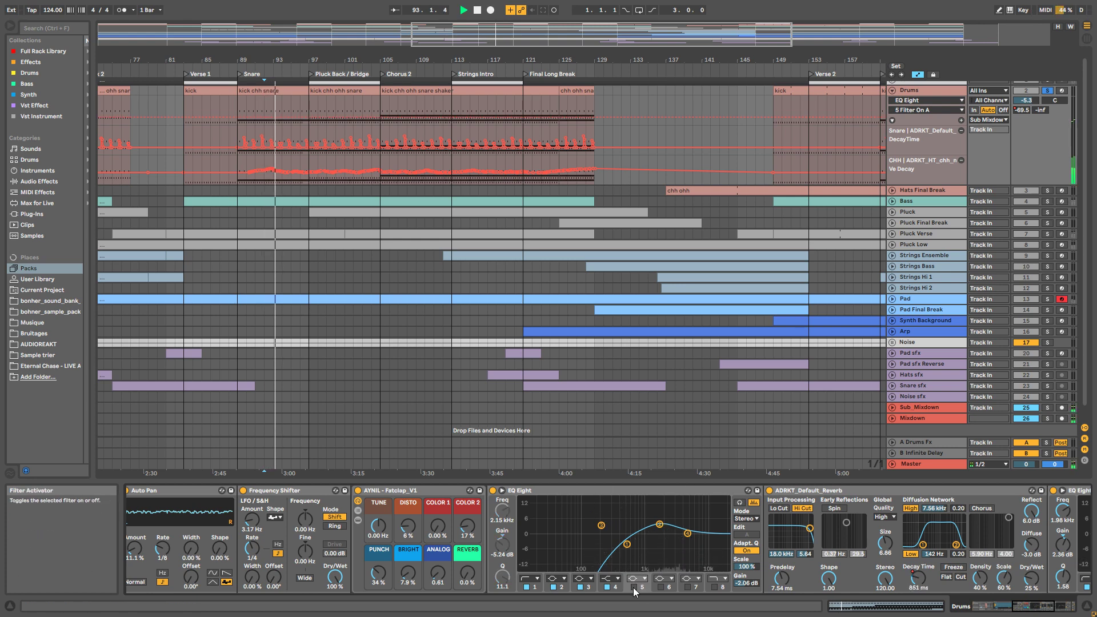
{"action": "left_click", "coordinate": [633, 587]}
{"action": "key", "text": "space"}
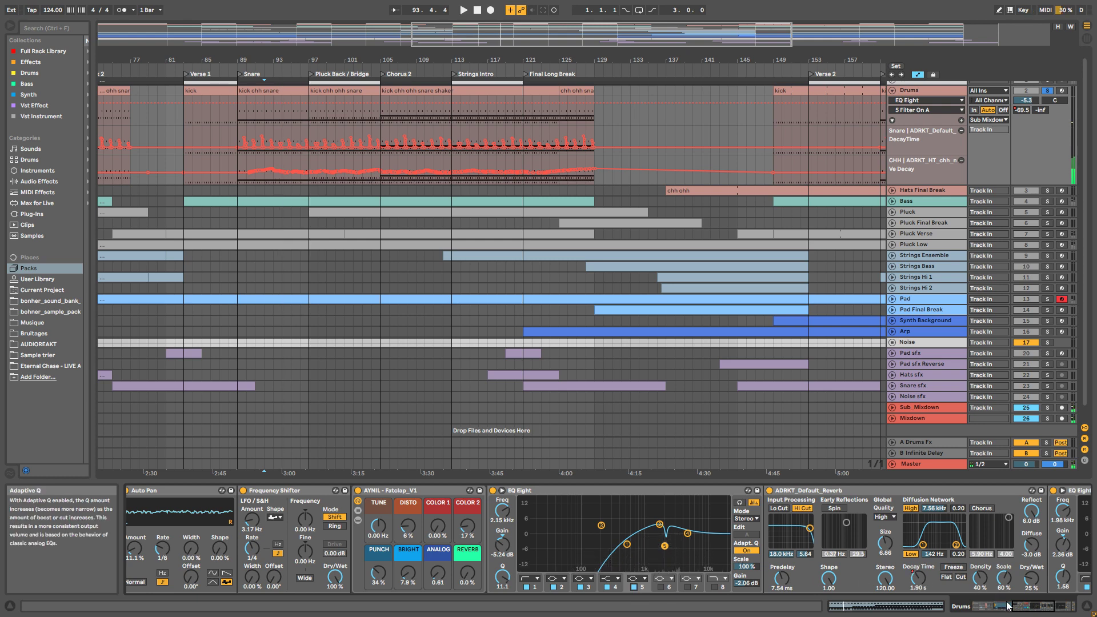
Step: Examine the Snare's reverb, second EQ Eight and Utility, and return to the Drum Rack
{"action": "left_click_drag", "start_coordinate": [955, 606], "coordinate": [970, 606]}
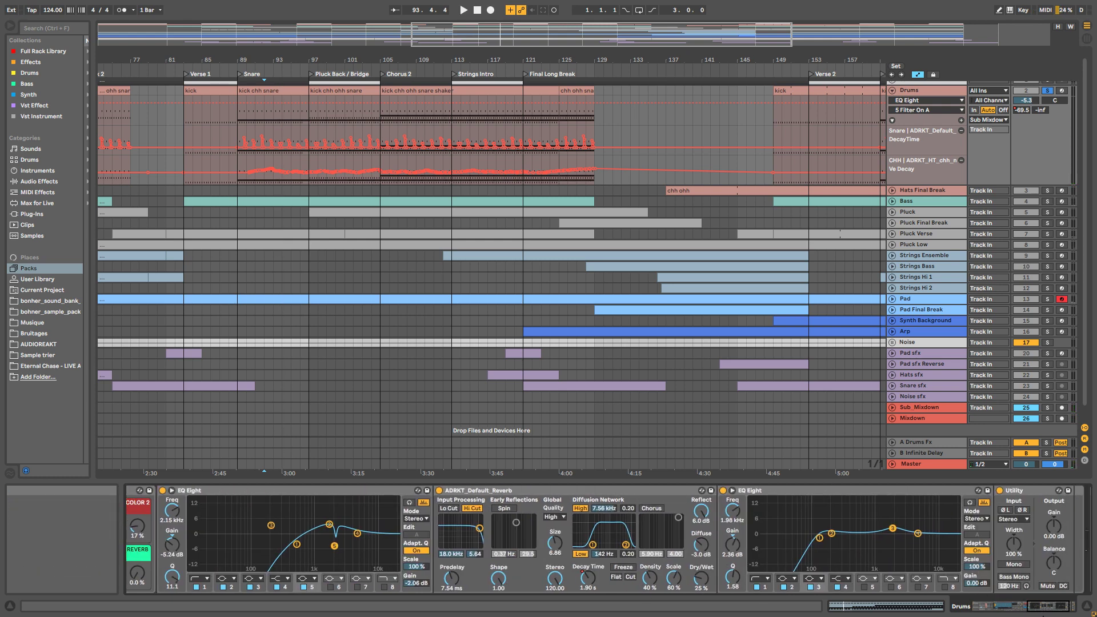
{"action": "left_click_drag", "start_coordinate": [1040, 610], "coordinate": [997, 610]}
{"action": "left_click_drag", "start_coordinate": [996, 609], "coordinate": [974, 610]}
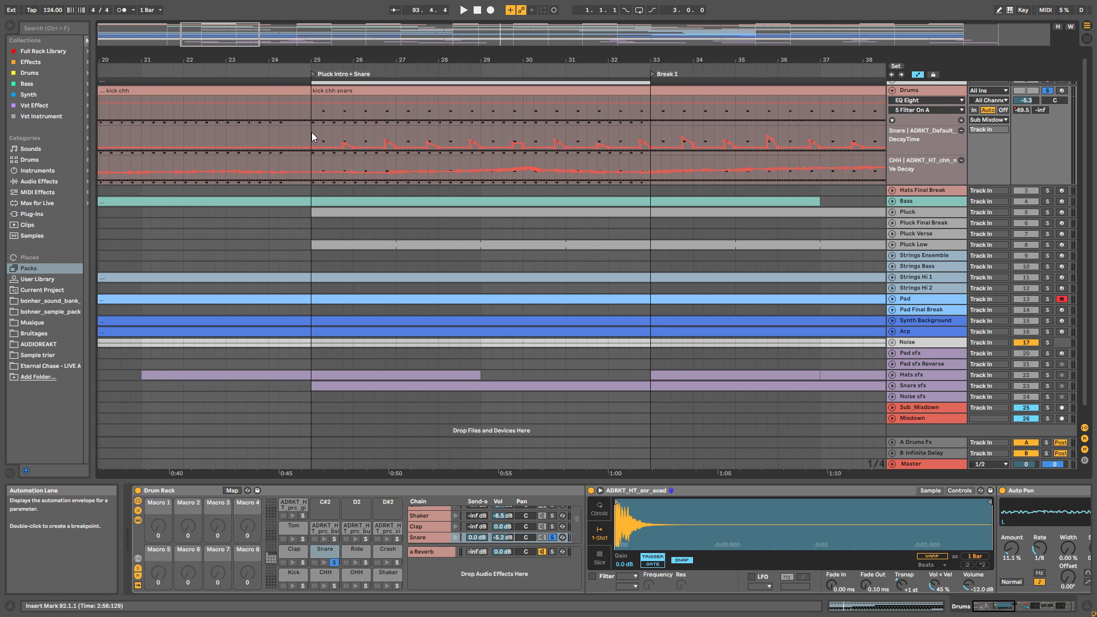
Step: Play the soloed Snare from bar 25 and examine its reverb DecayTime automation
{"action": "left_click", "coordinate": [312, 133]}
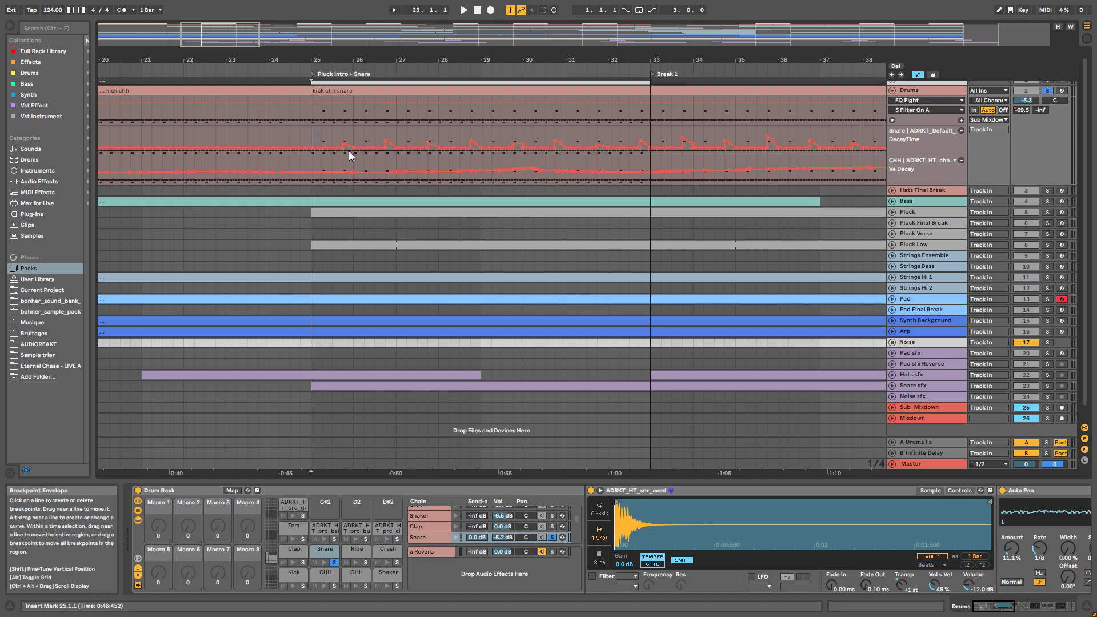
{"action": "key", "text": "space"}
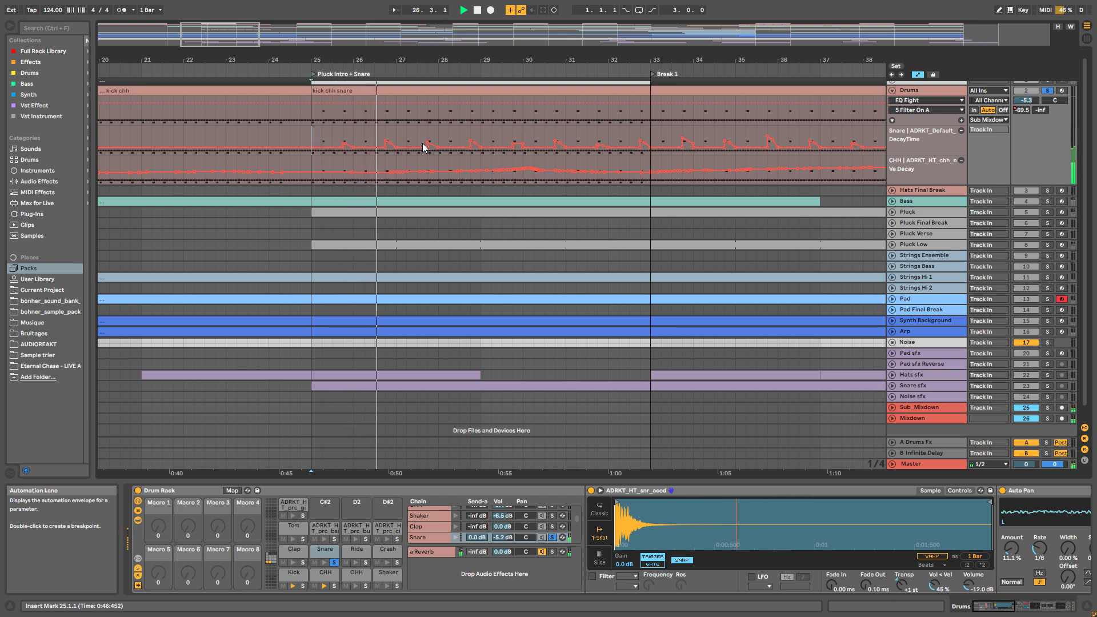
{"action": "key", "text": "space"}
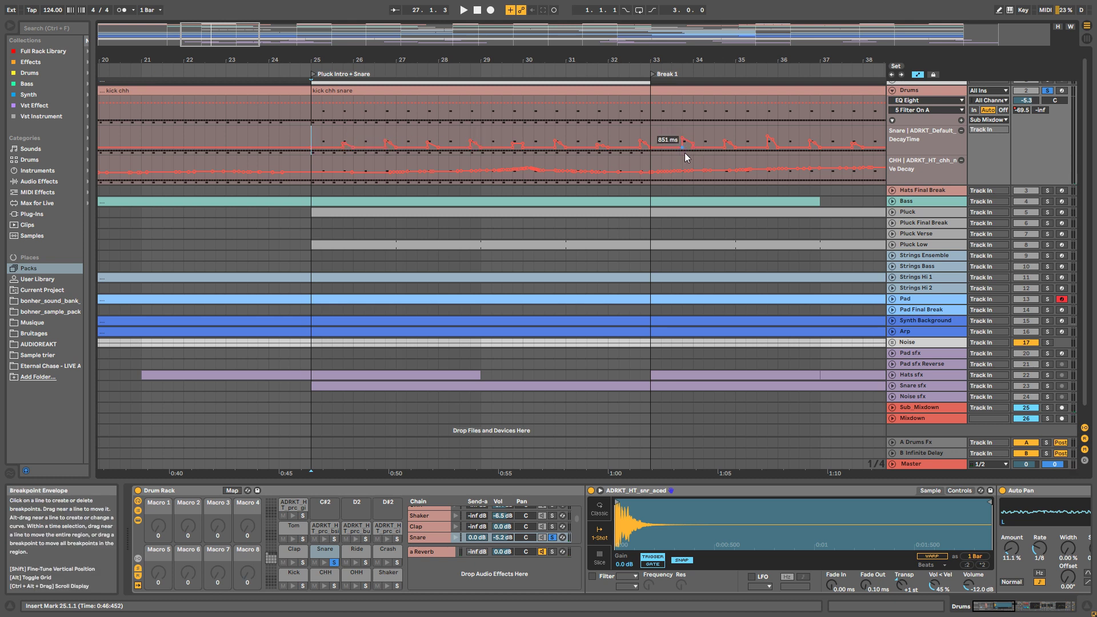
Step: Solo the Tom pad and play the Intro's kick chh tom clip from the beginning
{"action": "left_click_drag", "start_coordinate": [224, 37], "coordinate": [174, 24]}
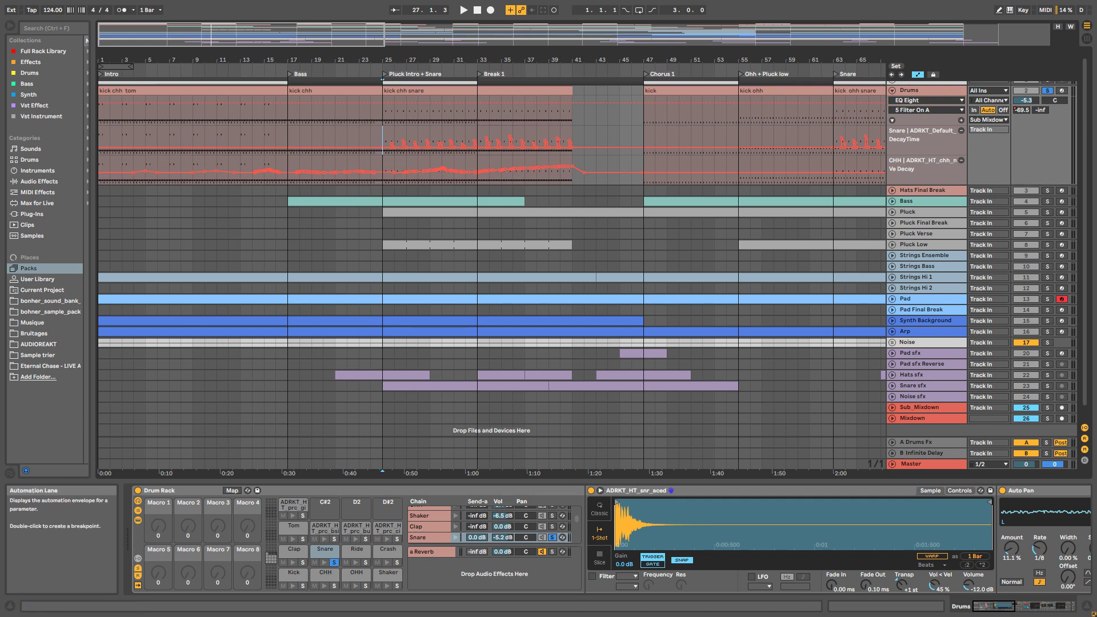
{"action": "left_click", "coordinate": [305, 535]}
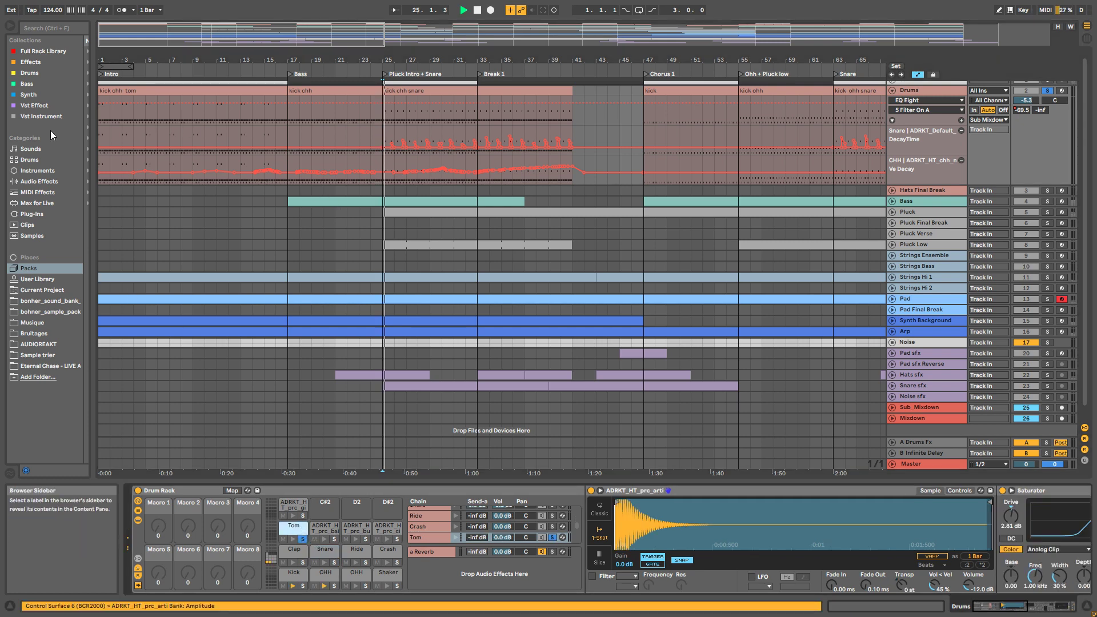
{"action": "left_click", "coordinate": [126, 88]}
{"action": "key", "text": "space"}
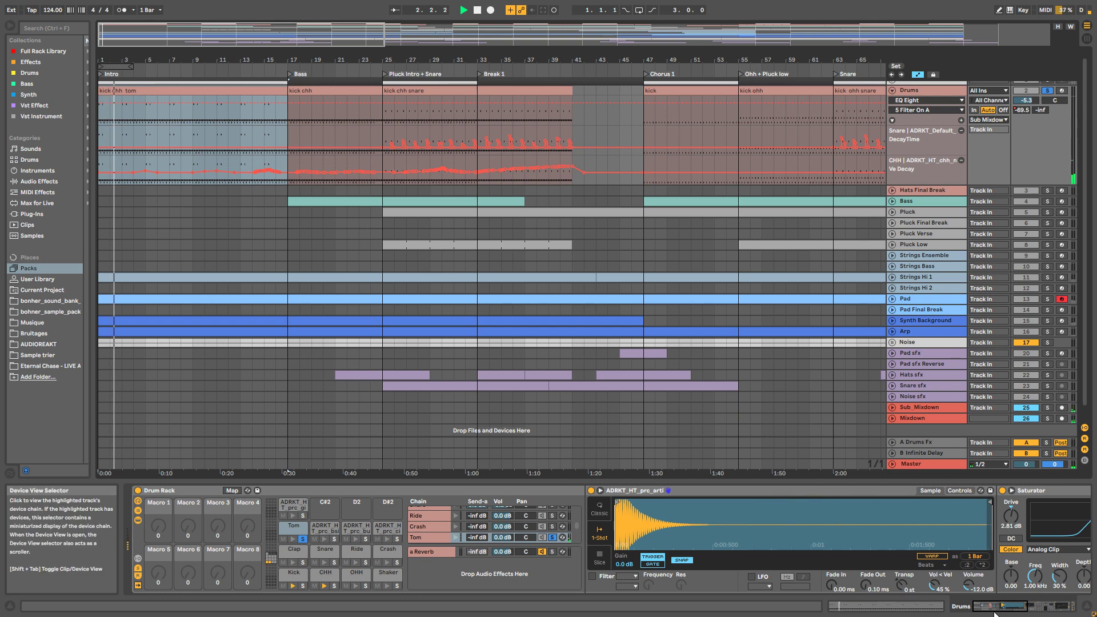
{"action": "left_click", "coordinate": [1018, 608]}
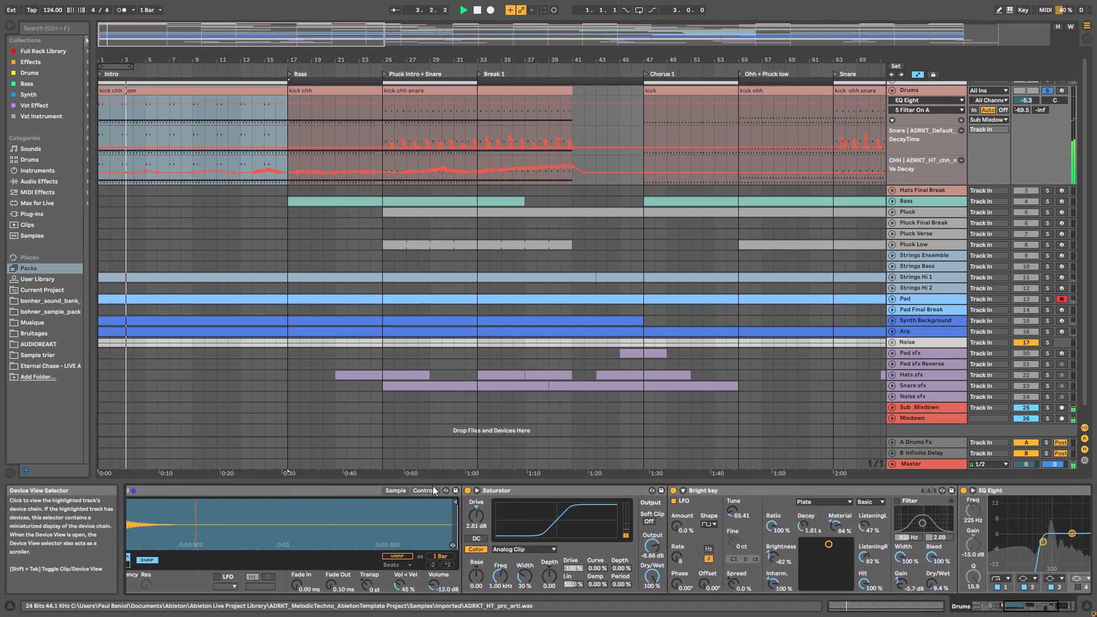
{"action": "left_click_drag", "start_coordinate": [1023, 609], "coordinate": [1030, 608]}
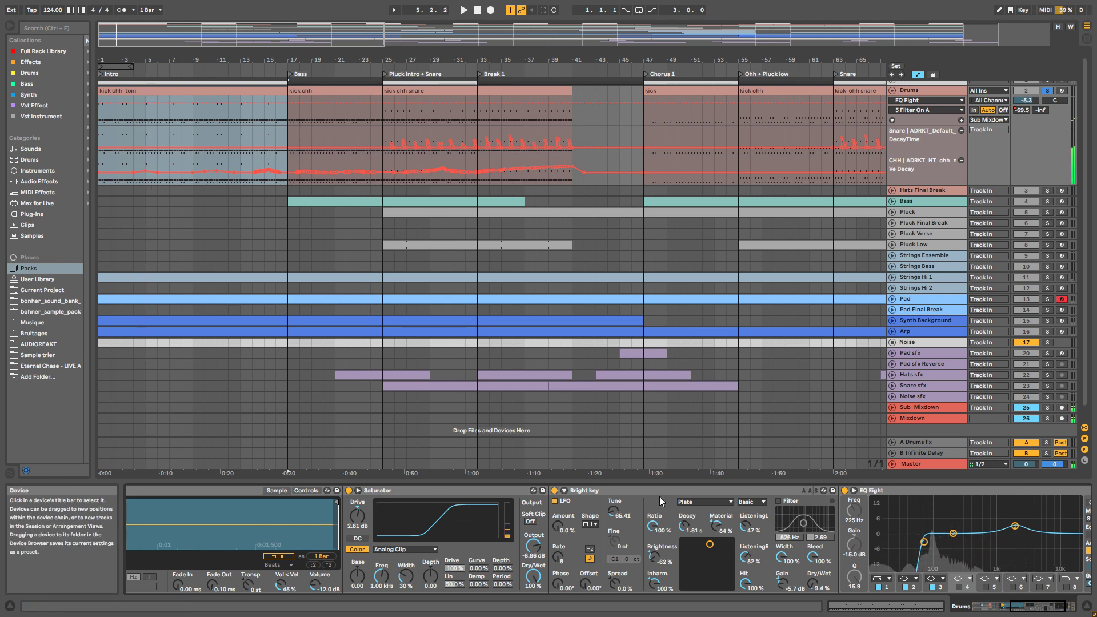
{"action": "key", "text": "space"}
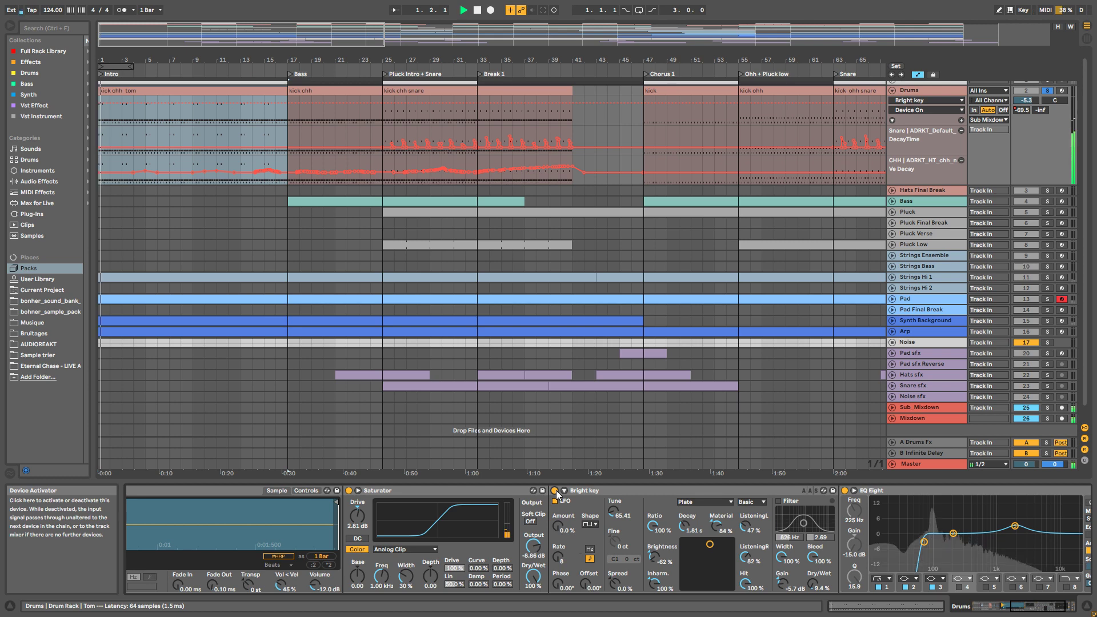
{"action": "left_click", "coordinate": [554, 490]}
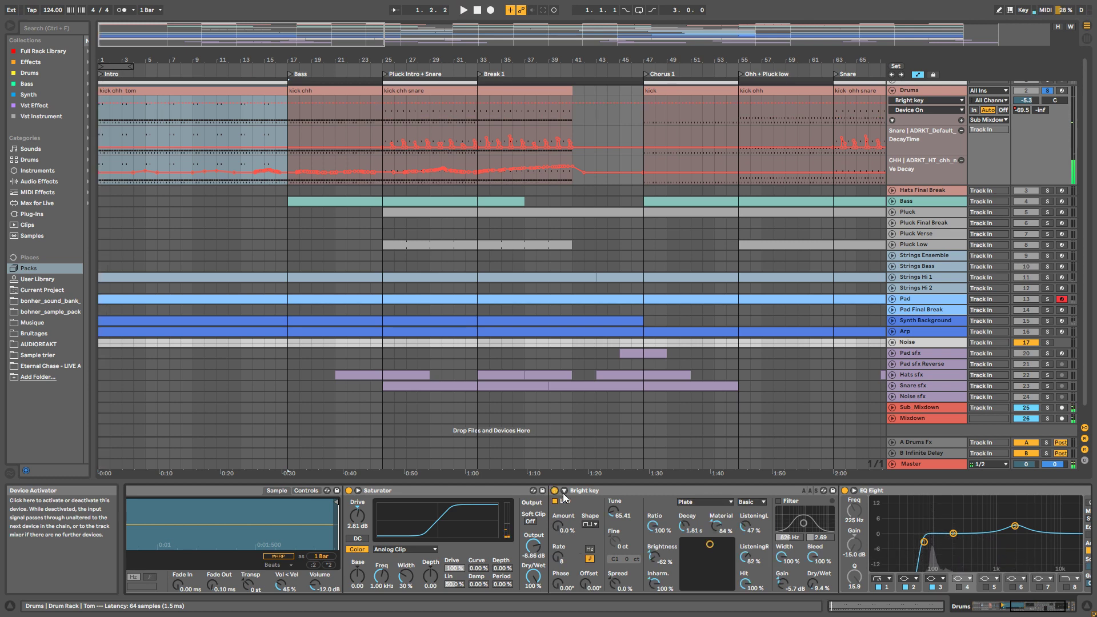
Step: Return to the Drum Rack and unsolo the Tom pad and the Drums track
{"action": "left_click", "coordinate": [1040, 610]}
{"action": "left_click_drag", "start_coordinate": [1041, 611], "coordinate": [993, 607]}
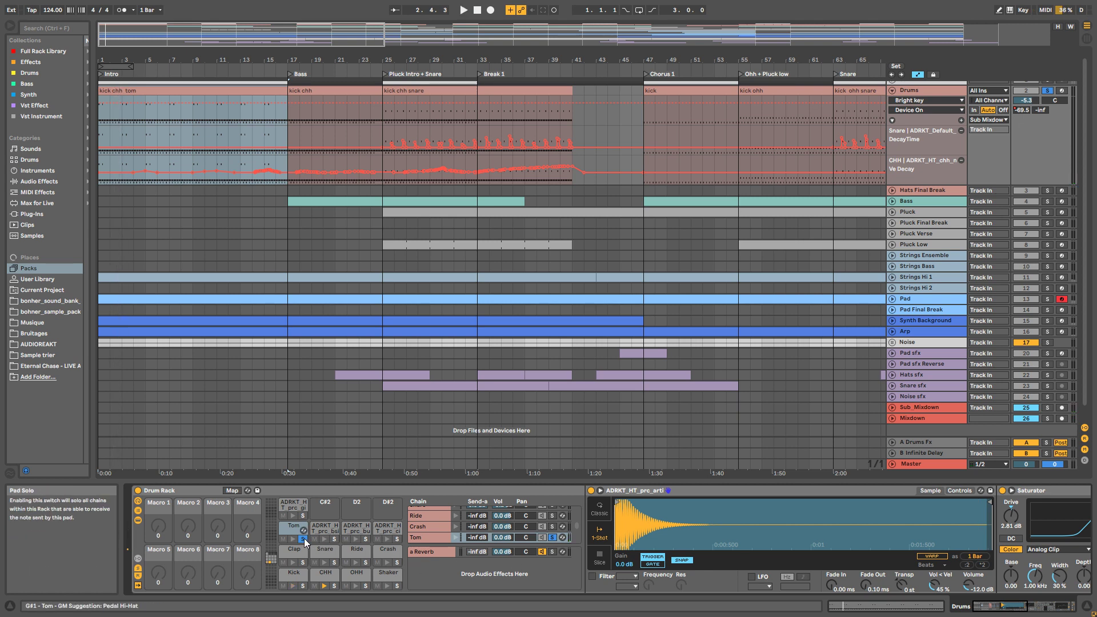
{"action": "key", "text": "space"}
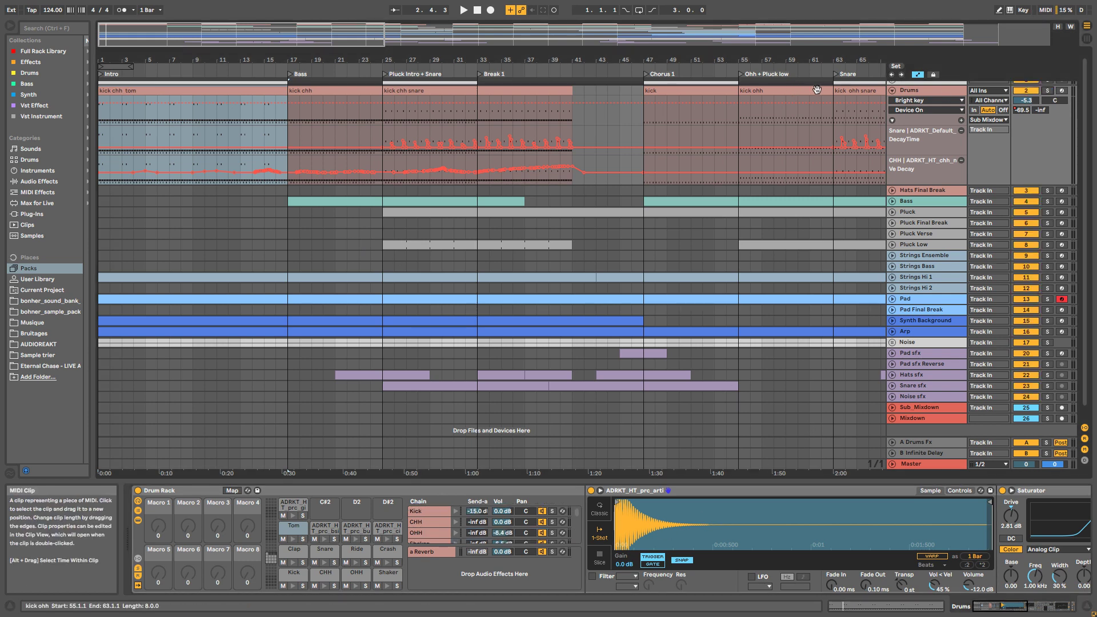
Step: Fold the Drums track, select Hats Final Break, and unfold its automation lanes with the full arrangement in view
{"action": "left_click", "coordinate": [893, 91]}
{"action": "left_click", "coordinate": [926, 111]}
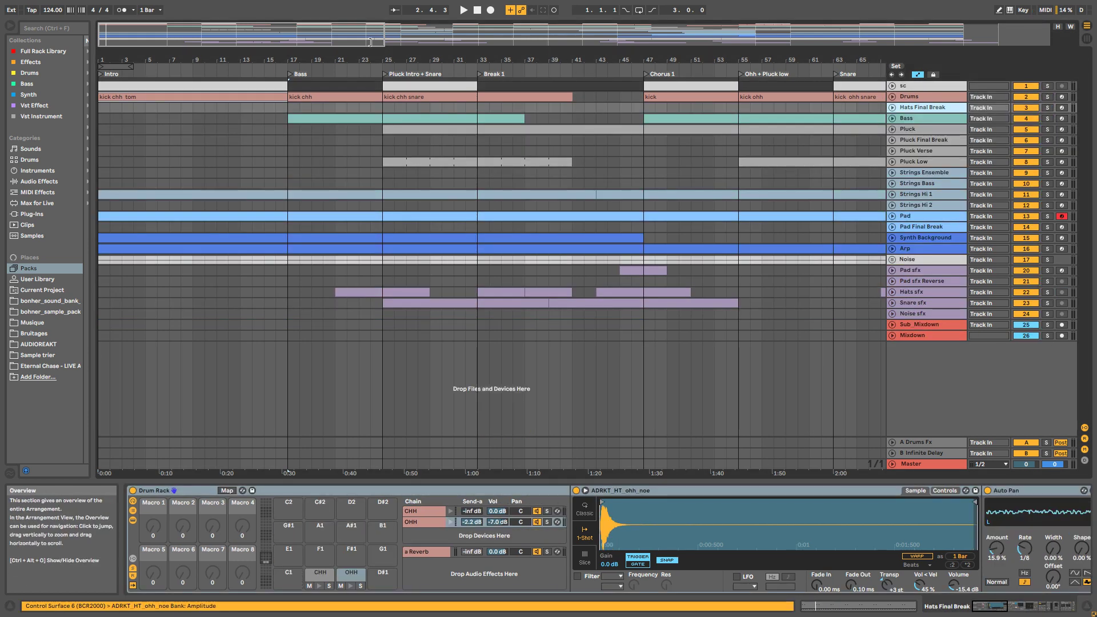
{"action": "left_click_drag", "start_coordinate": [297, 35], "coordinate": [646, 8]}
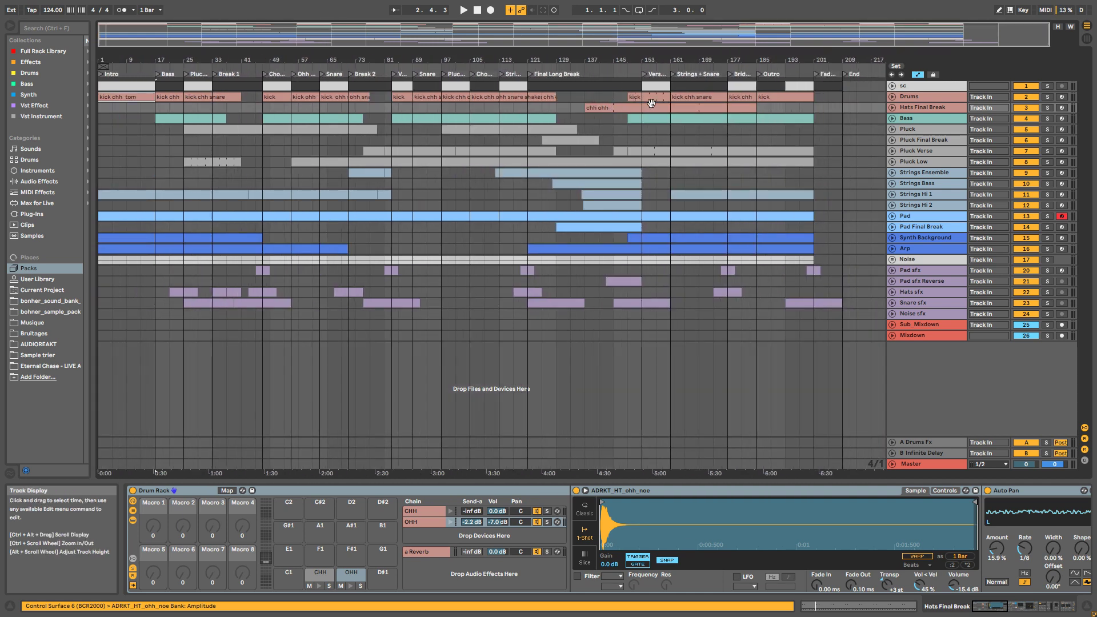
{"action": "left_click", "coordinate": [893, 108]}
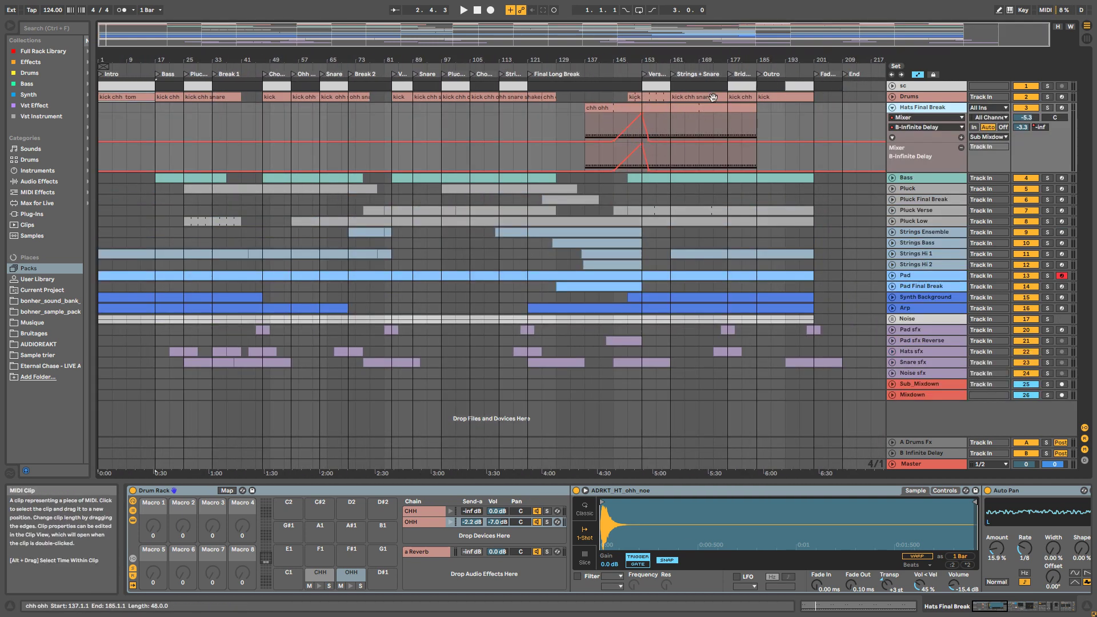
Step: Check the Drums track's device chain, return to Hats Final Break, and fold its automation lanes
{"action": "left_click", "coordinate": [924, 95]}
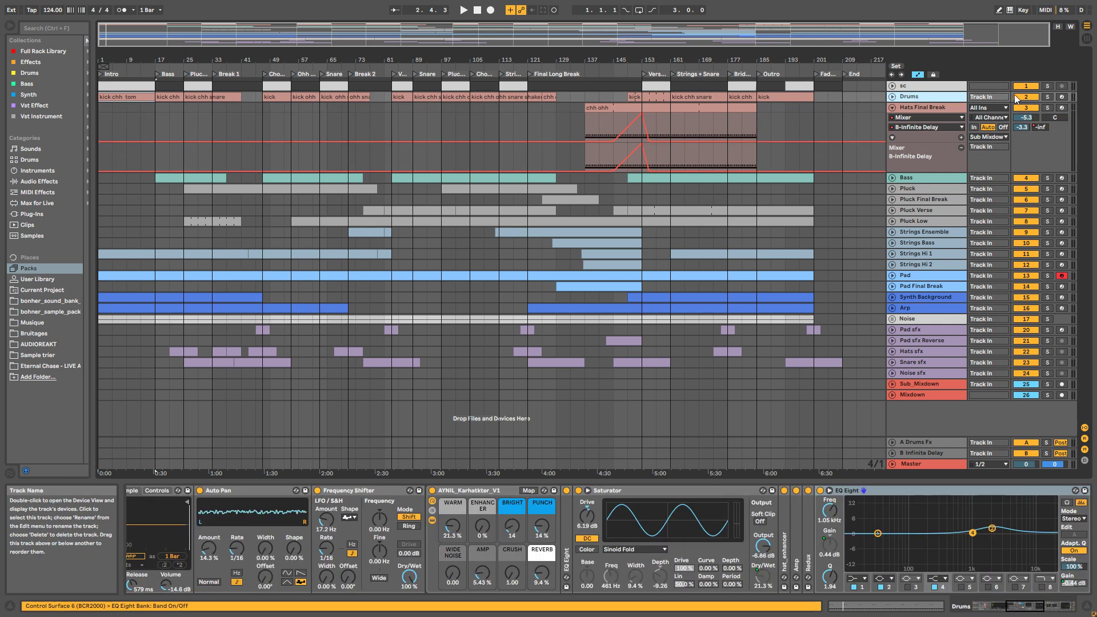
{"action": "left_click", "coordinate": [685, 150]}
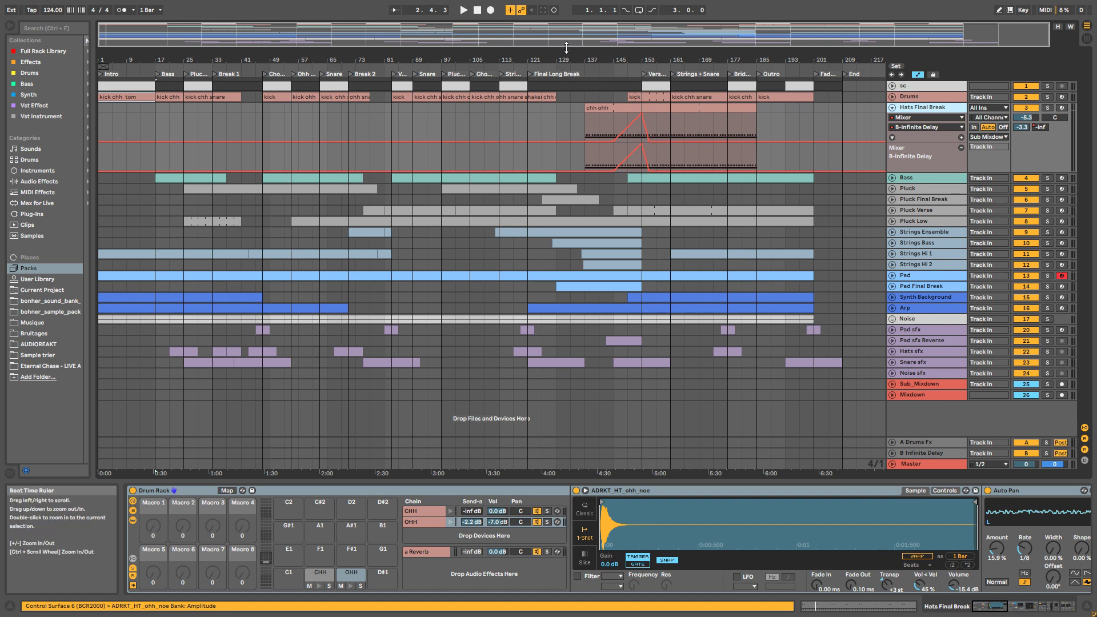
{"action": "mouse_move", "coordinate": [565, 48]}
{"action": "left_mouse_down"}
{"action": "mouse_move", "coordinate": [528, 57]}
{"action": "mouse_move", "coordinate": [535, 50]}
{"action": "left_mouse_up"}
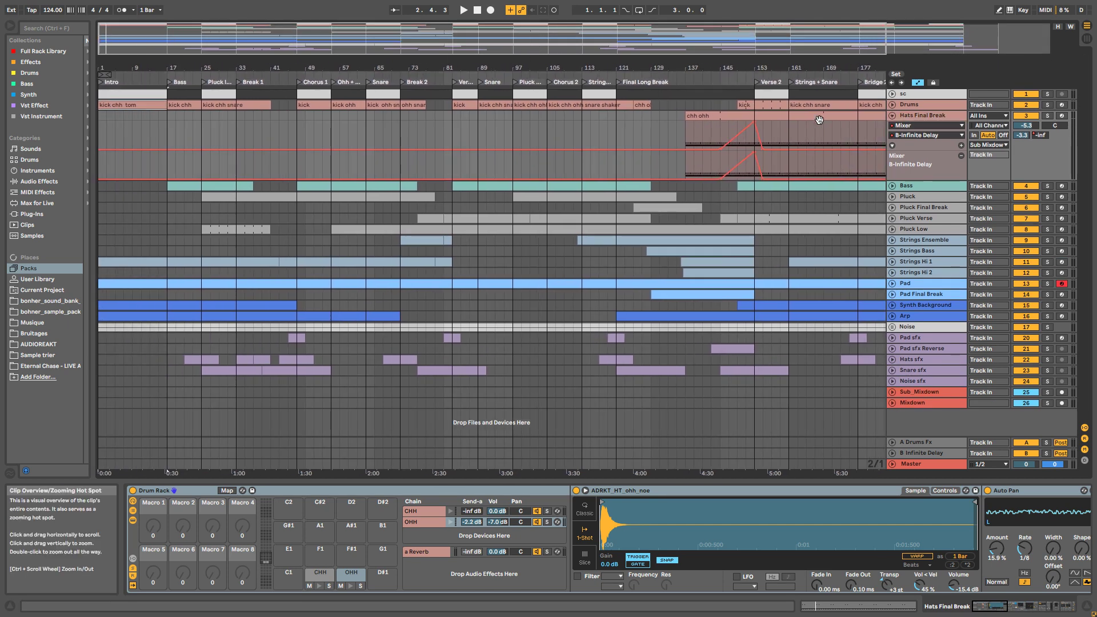
{"action": "left_click", "coordinate": [893, 116]}
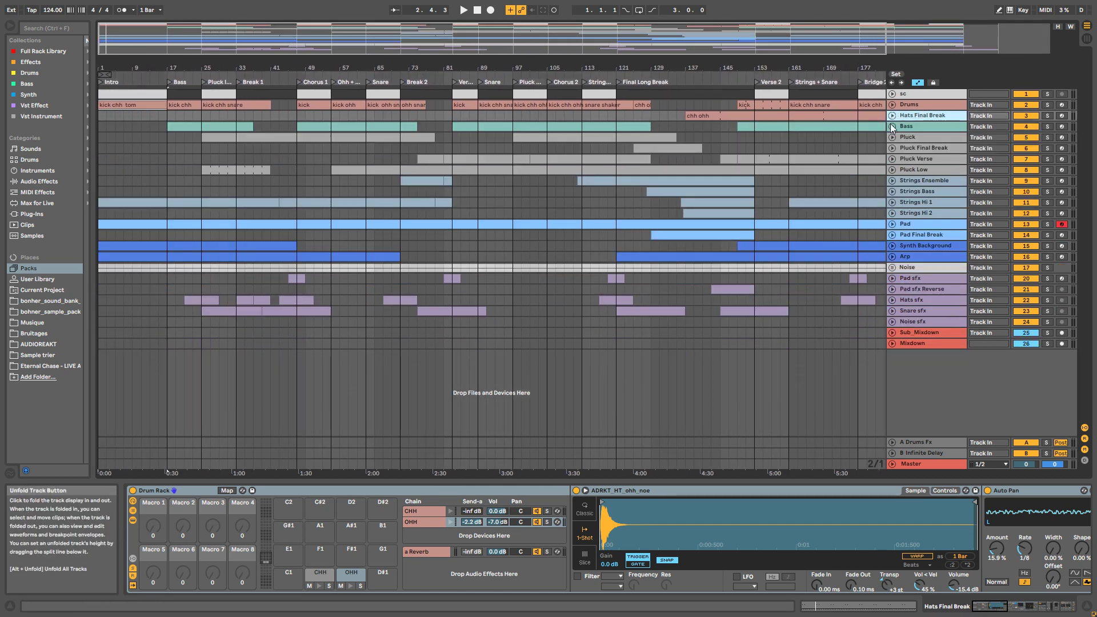
Step: On the Bass track, deactivate Bombass, Delay, Reverb, both Saturators and EQ Eight, keeping Rollingbass and Sidechain active
{"action": "left_click", "coordinate": [926, 127]}
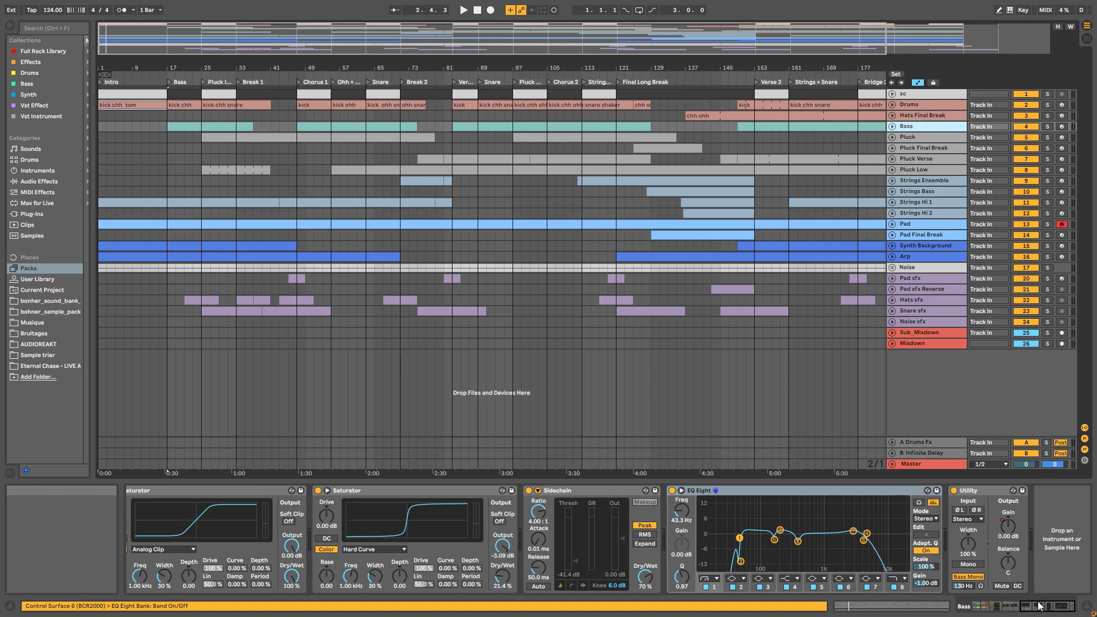
{"action": "left_click_drag", "start_coordinate": [1027, 606], "coordinate": [975, 607]}
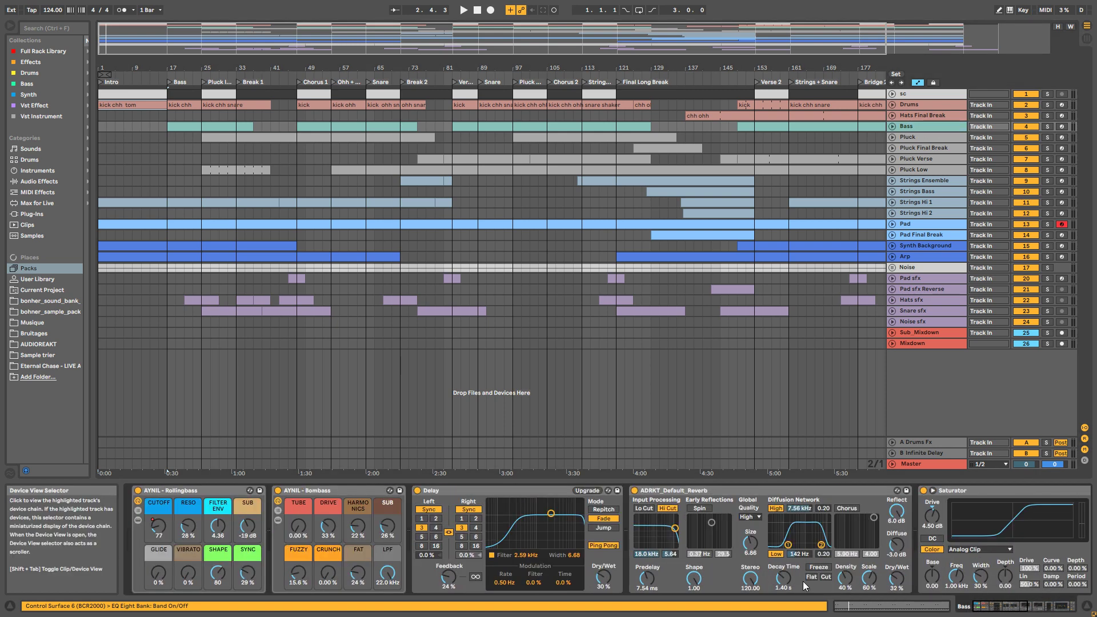
{"action": "left_click", "coordinate": [278, 491]}
{"action": "left_click", "coordinate": [417, 491]}
{"action": "left_click", "coordinate": [635, 490]}
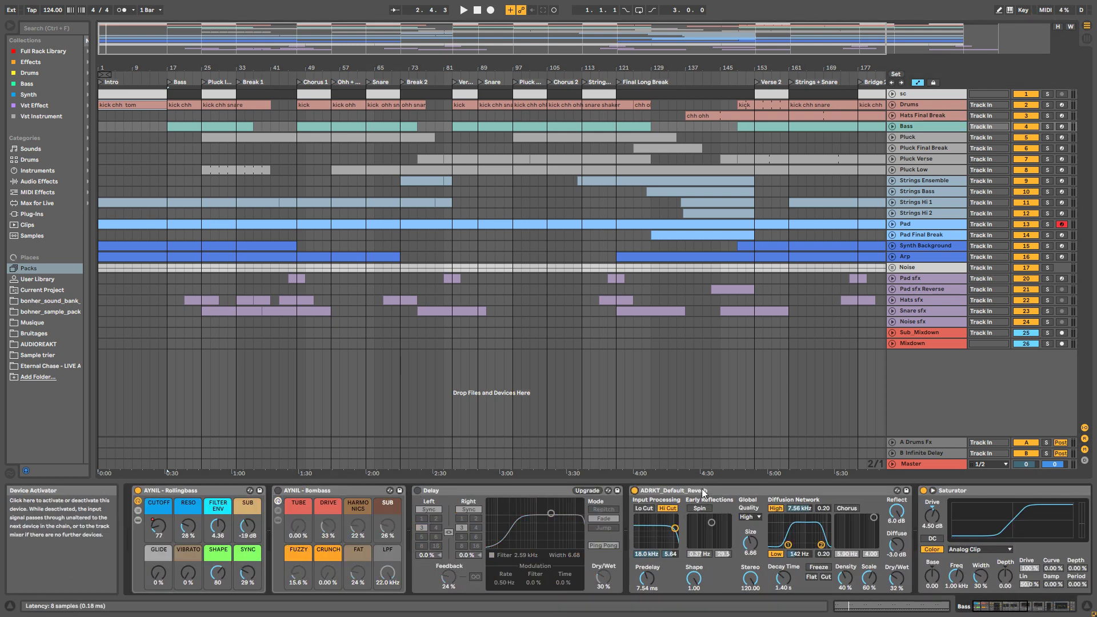
{"action": "left_click", "coordinate": [924, 490]}
{"action": "left_click_drag", "start_coordinate": [1012, 611], "coordinate": [1051, 610]}
{"action": "left_click", "coordinate": [467, 490]}
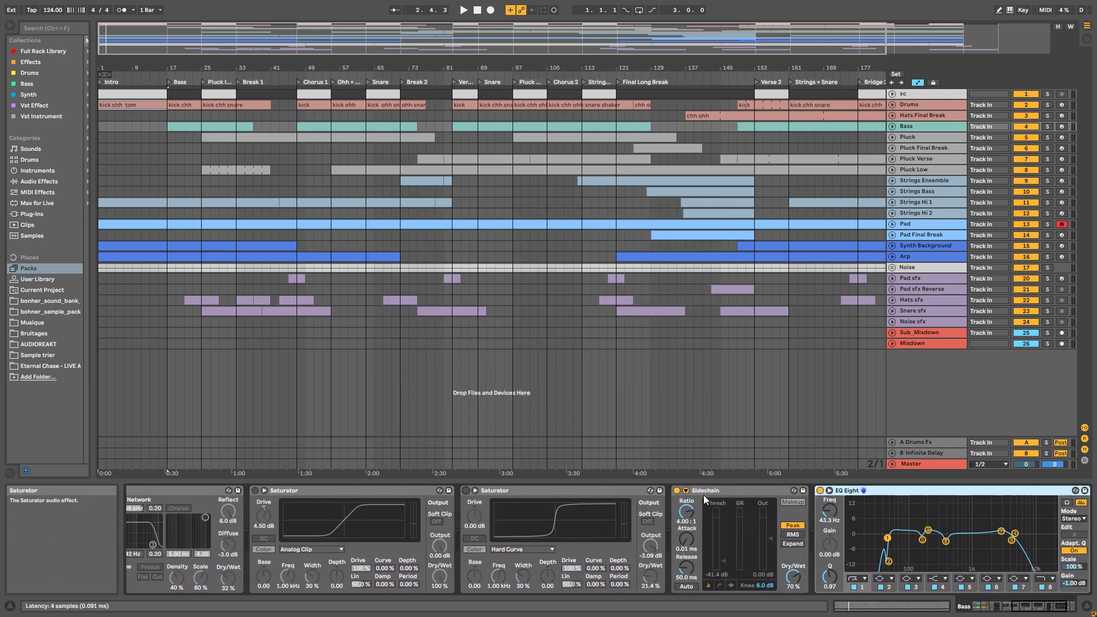
{"action": "left_click", "coordinate": [820, 490]}
{"action": "left_click", "coordinate": [1006, 613]}
{"action": "left_click_drag", "start_coordinate": [1005, 613], "coordinate": [966, 612]}
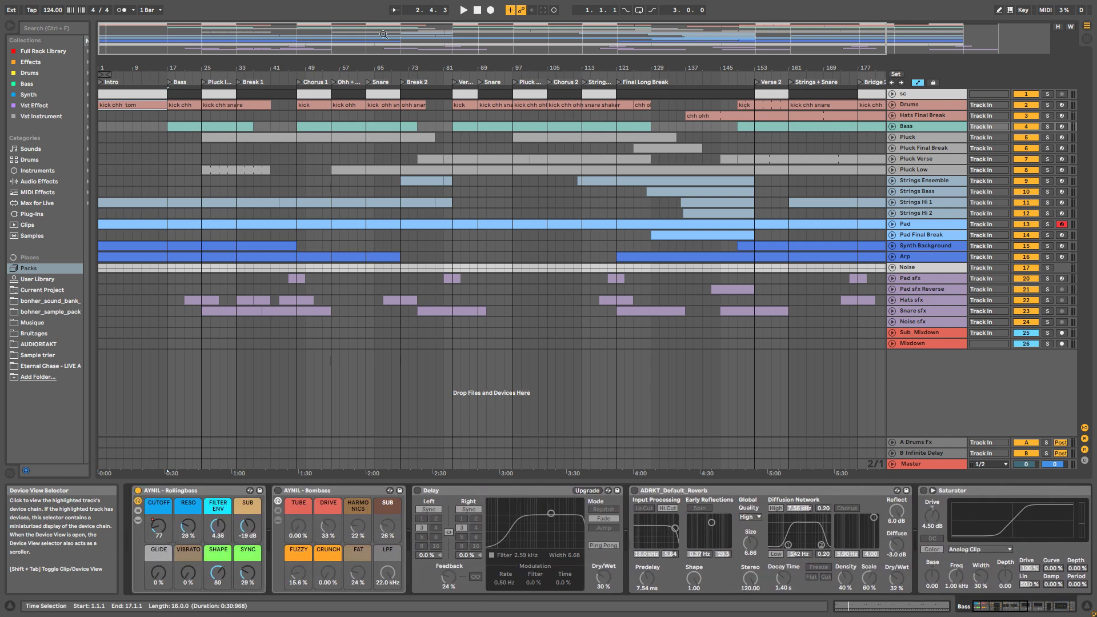
Step: Play the arrangement from the Bass track's first clip at bar 17, solo Bass, and unfold its automation lanes
{"action": "left_click_drag", "start_coordinate": [234, 37], "coordinate": [235, 49]}
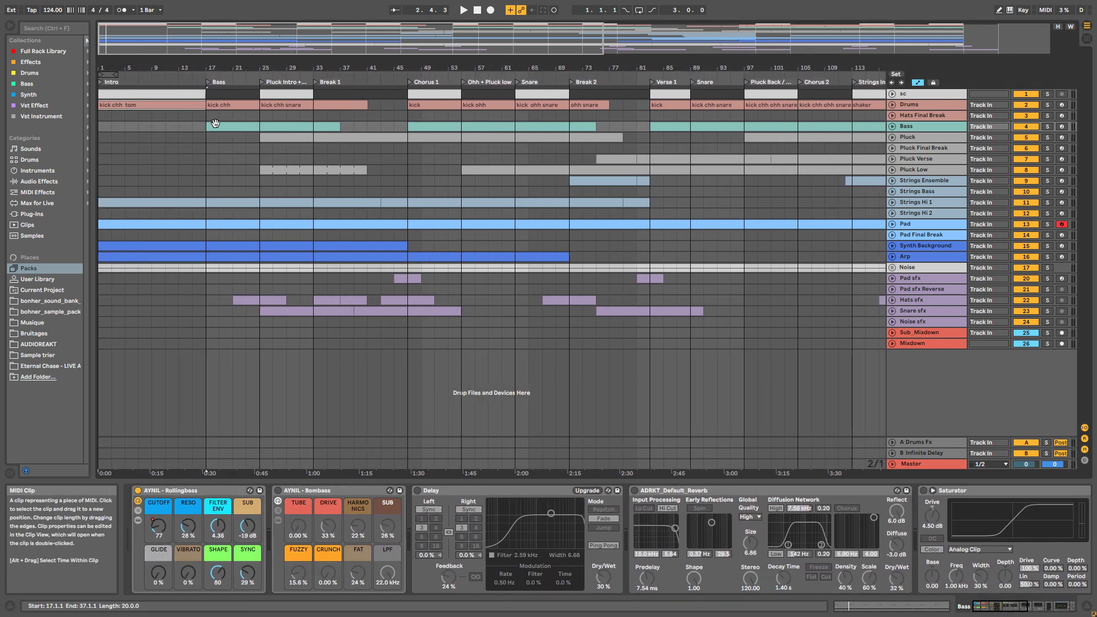
{"action": "left_click", "coordinate": [205, 128]}
{"action": "key", "text": "space"}
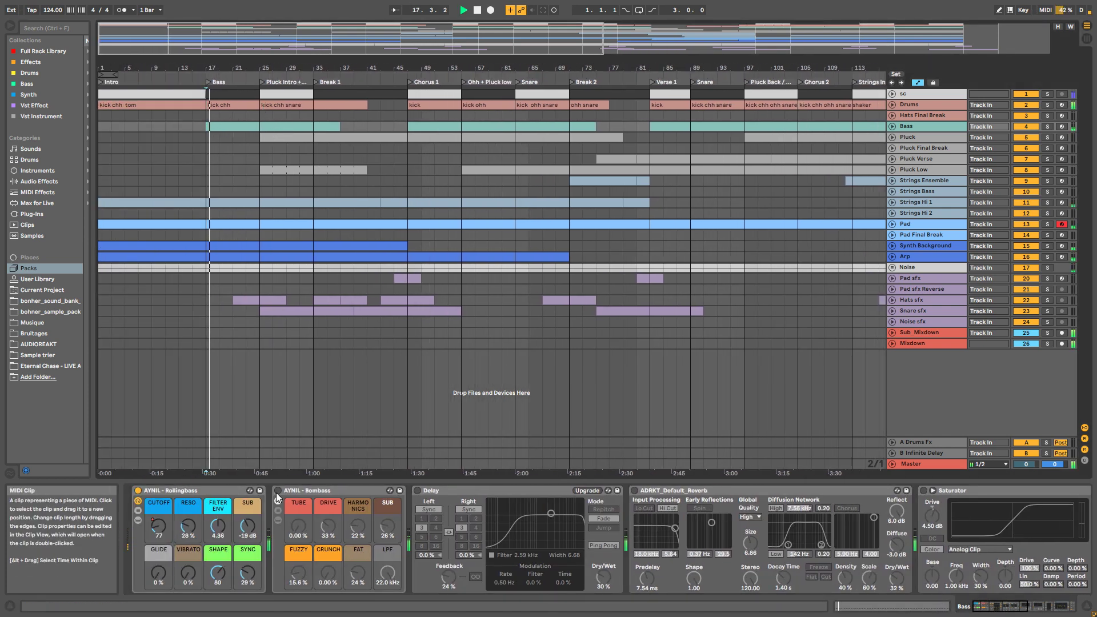
{"action": "left_click", "coordinate": [1047, 126]}
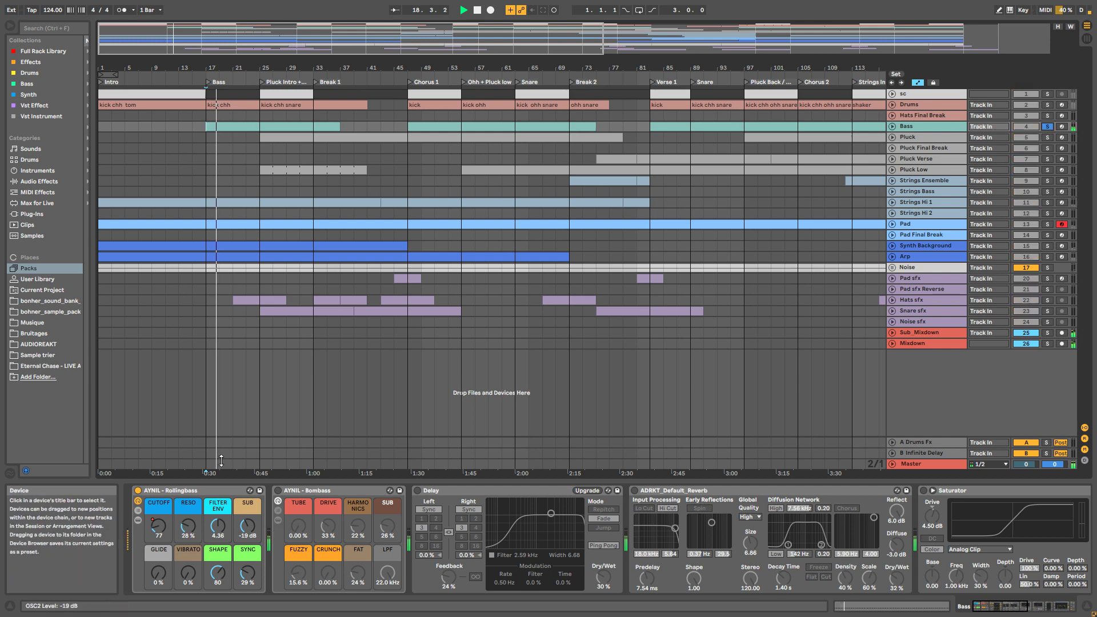
{"action": "left_click", "coordinate": [889, 126]}
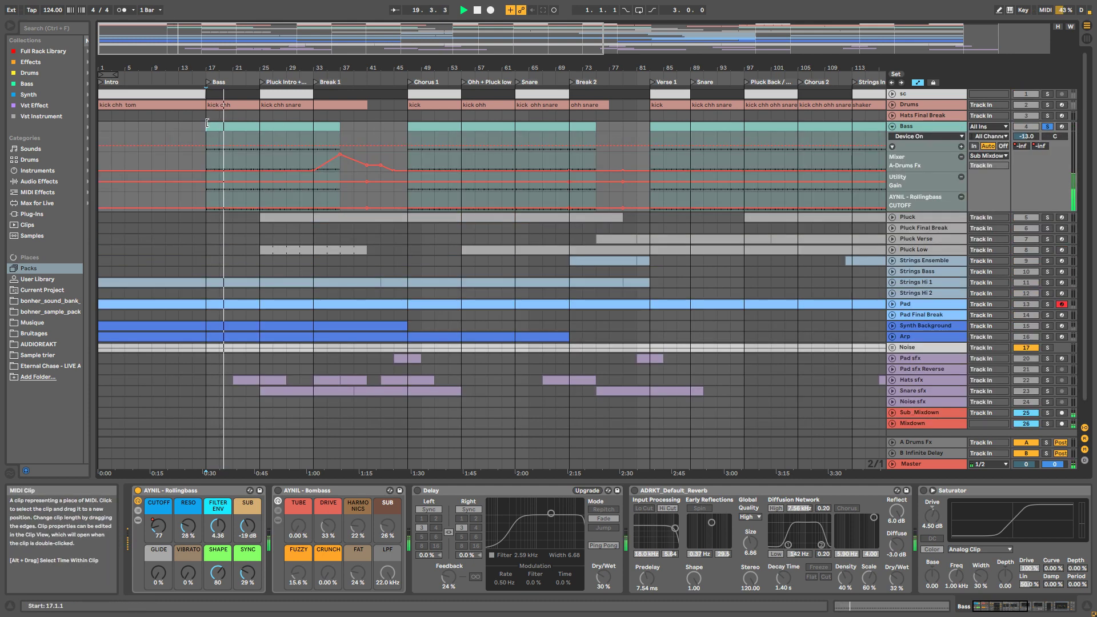
Step: Examine the notes and velocities of the first Bass clip up close, and return to the track's device chain
{"action": "double_click", "coordinate": [235, 127]}
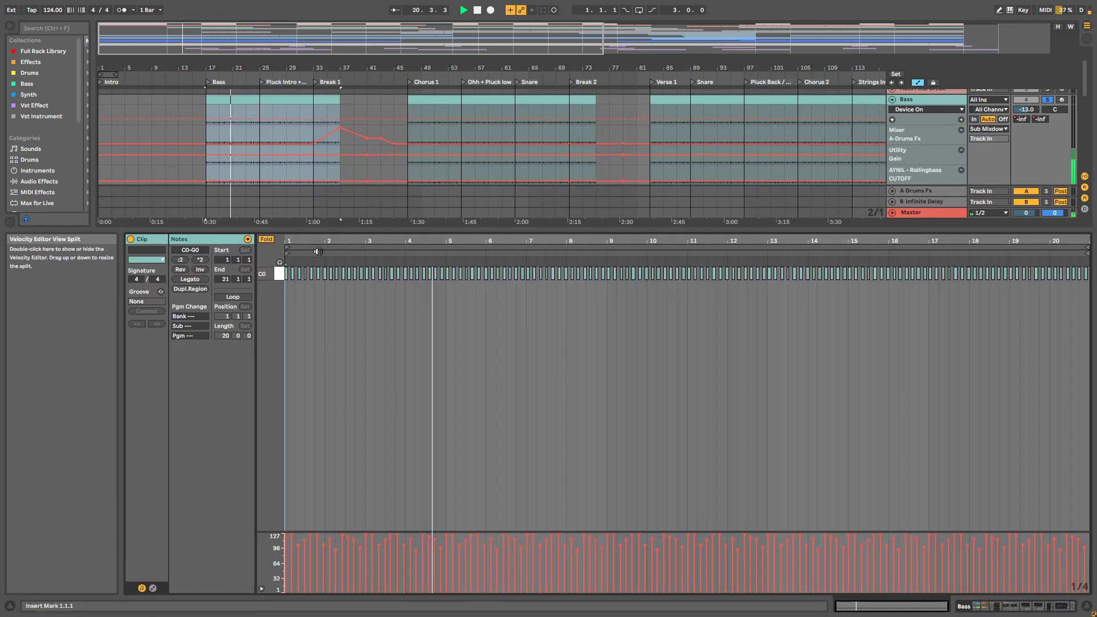
{"action": "mouse_move", "coordinate": [322, 241]}
{"action": "left_mouse_down"}
{"action": "mouse_move", "coordinate": [322, 320]}
{"action": "mouse_move", "coordinate": [322, 246]}
{"action": "left_mouse_up"}
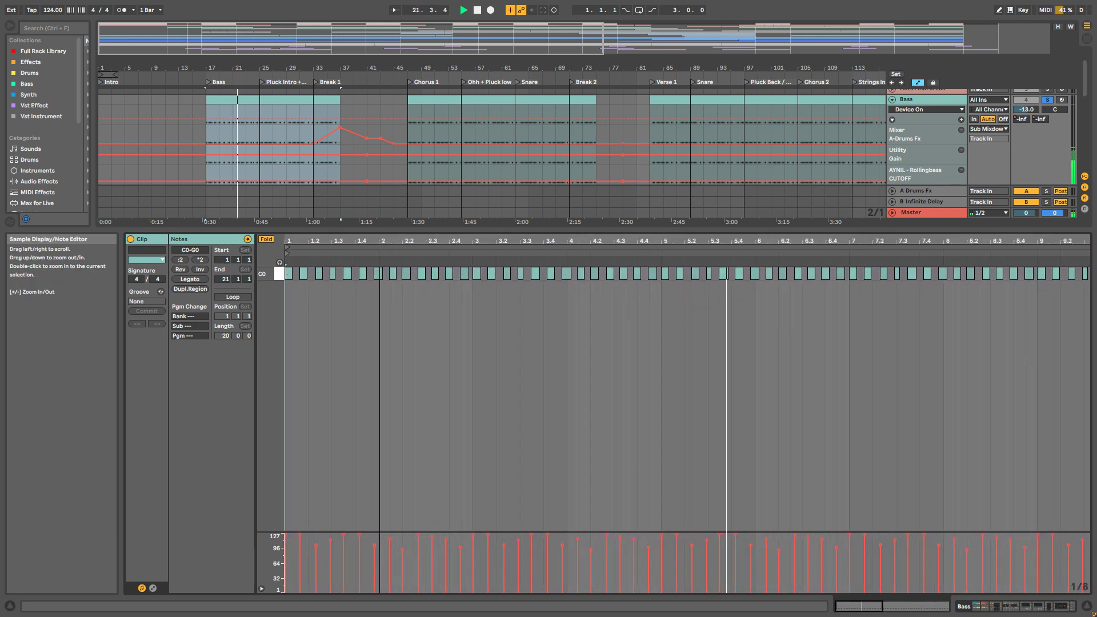
{"action": "left_click_drag", "start_coordinate": [387, 230], "coordinate": [388, 293]}
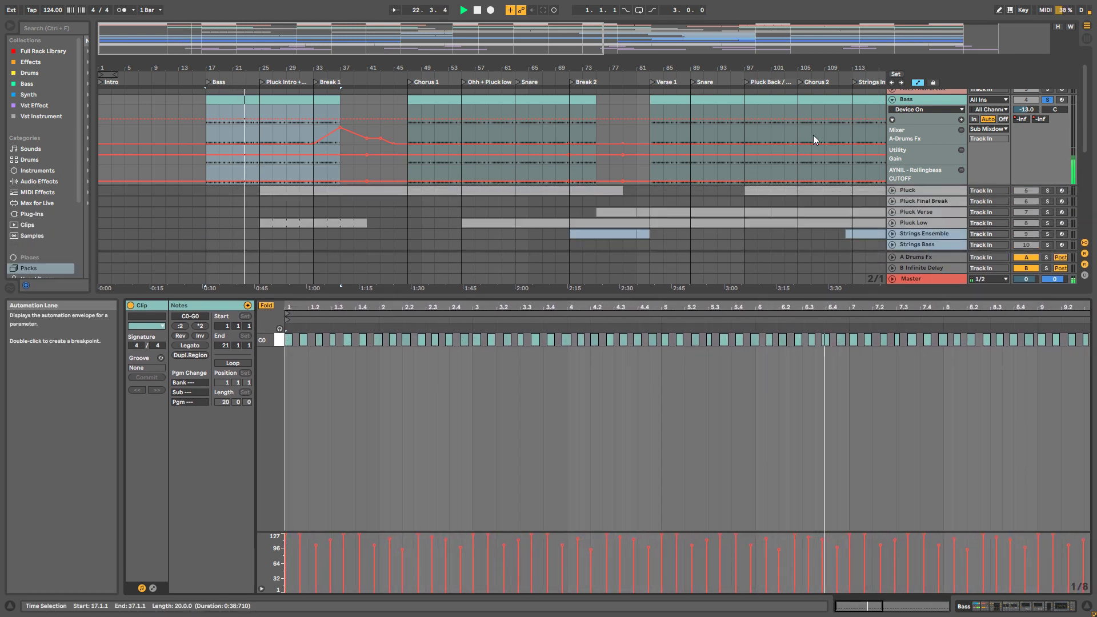
{"action": "double_click", "coordinate": [918, 101]}
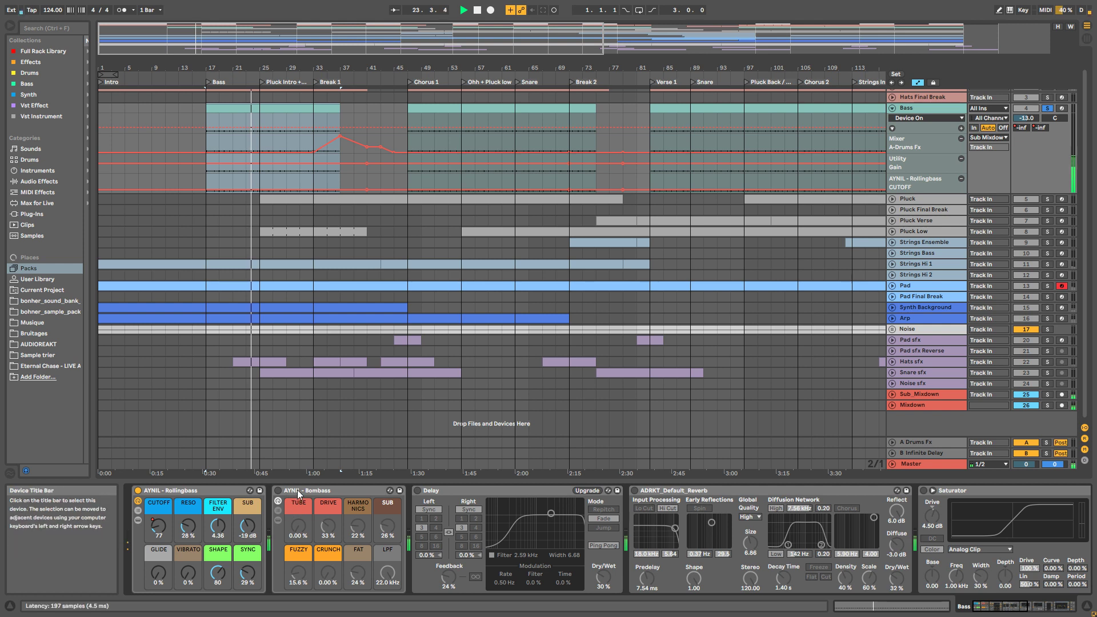
Step: Reactivate the Bombass rack on the Bass track and audition the first clip with it from bar 17
{"action": "left_click", "coordinate": [278, 491]}
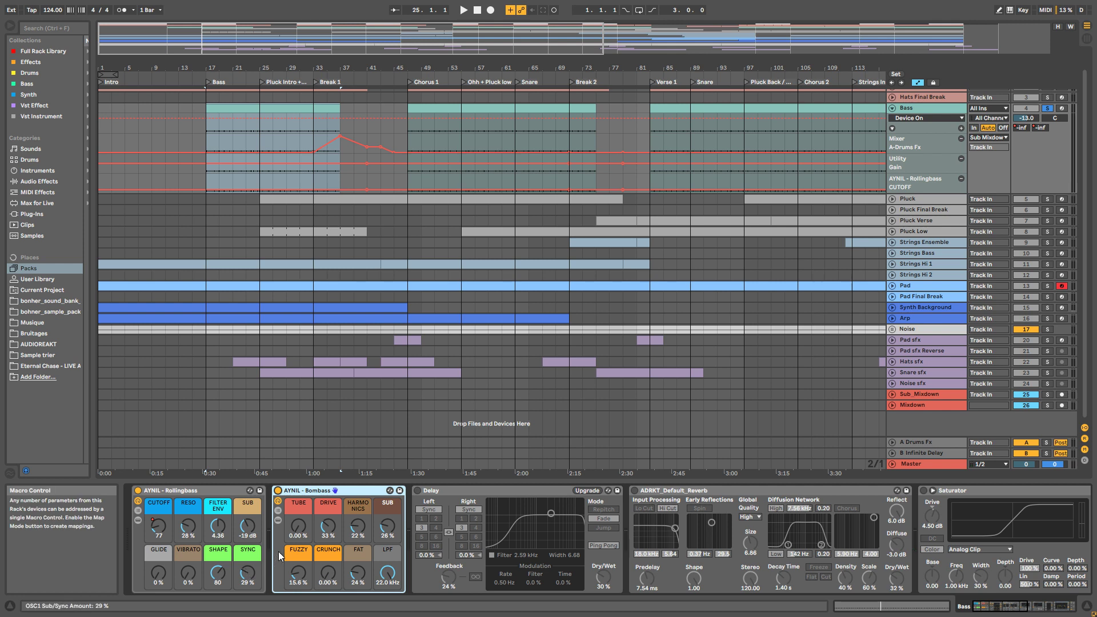
{"action": "key", "text": "space"}
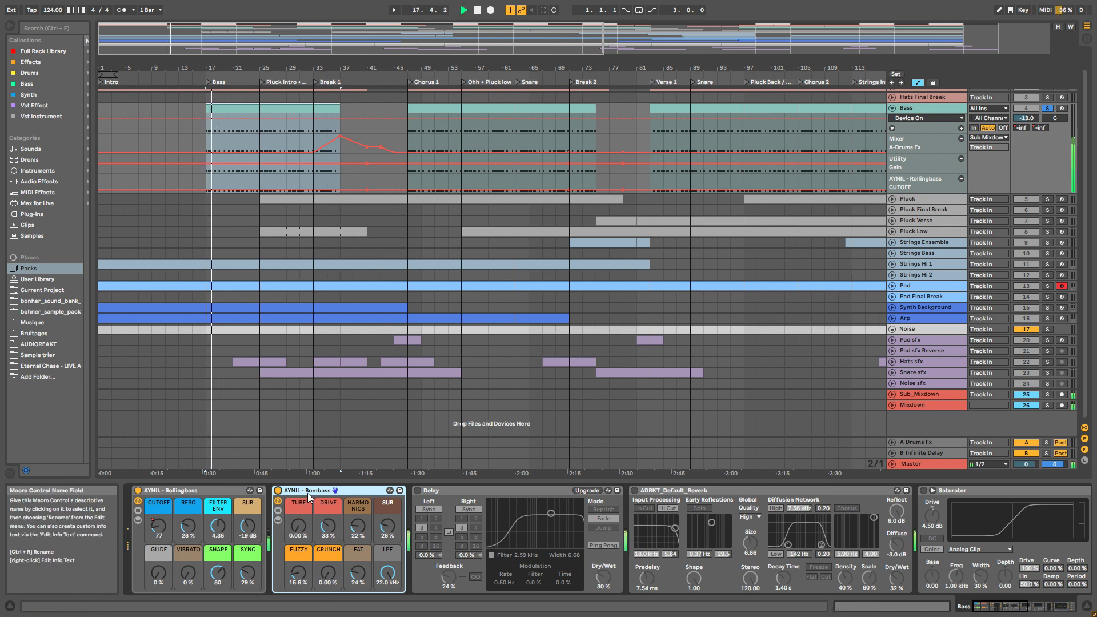
{"action": "key", "text": "space"}
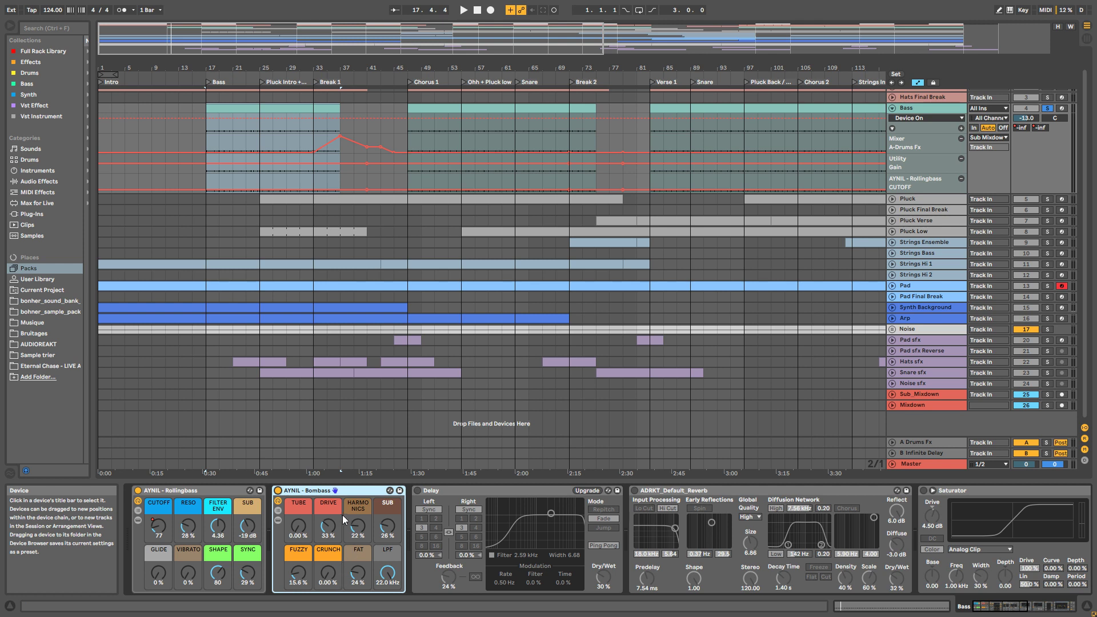
Step: Reactivate the Delay on the Bass track and compare the sound with it bypassed and re-enabled
{"action": "left_click", "coordinate": [419, 493]}
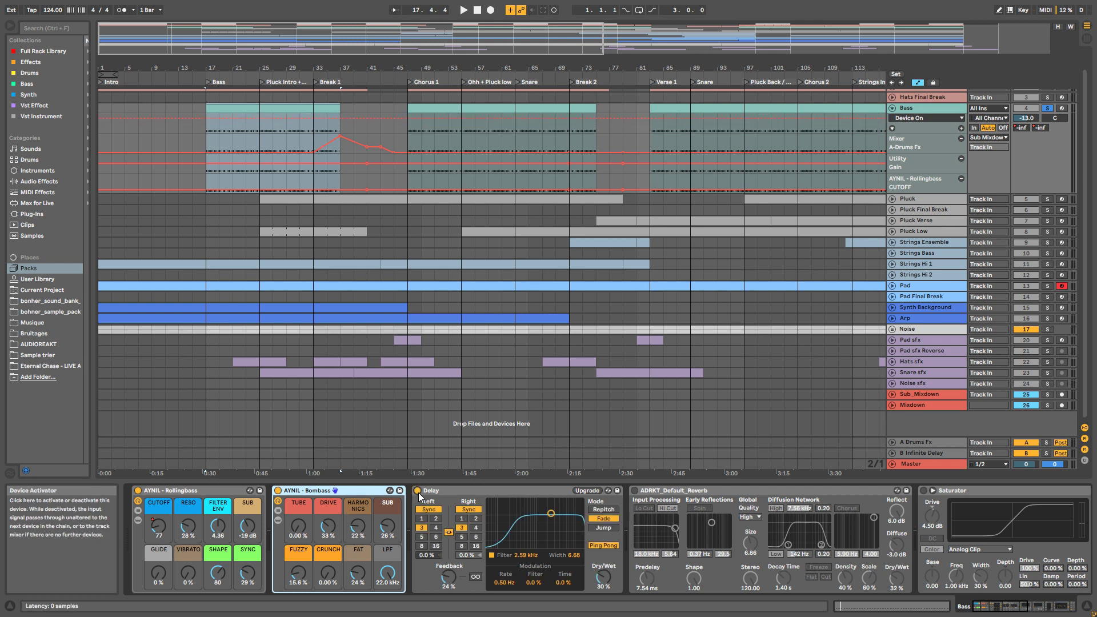
{"action": "key", "text": "space"}
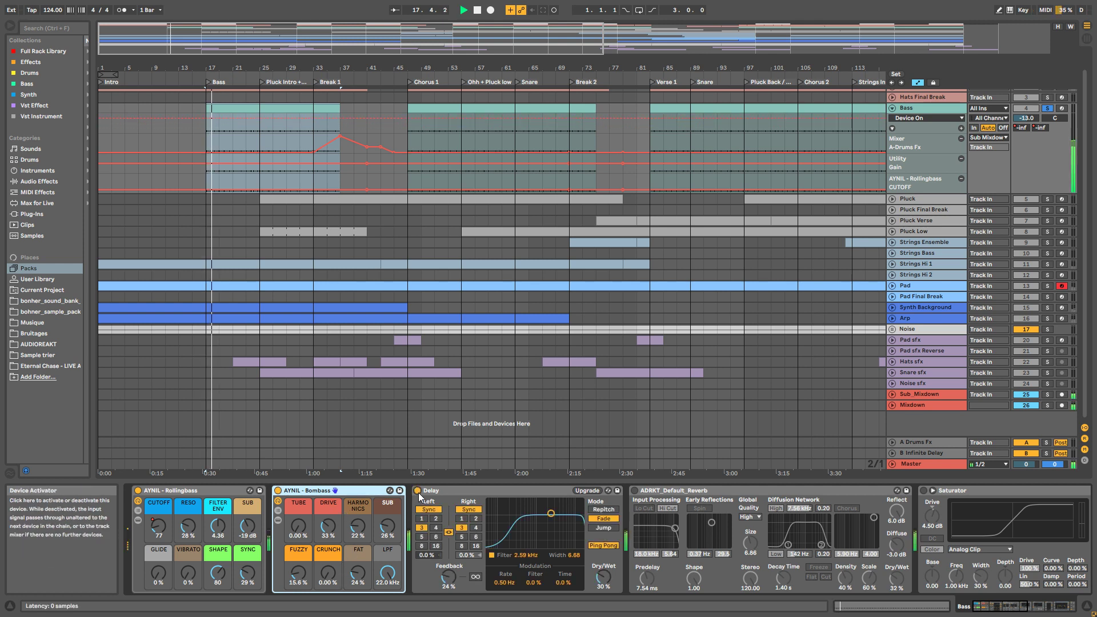
{"action": "key", "text": "space"}
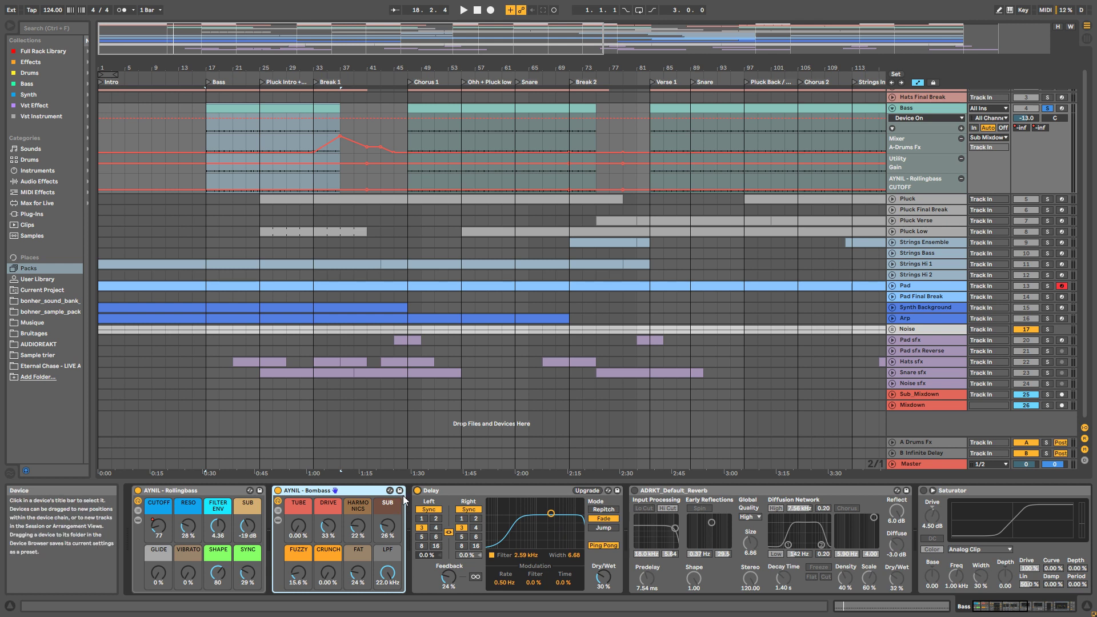
{"action": "key", "text": "space"}
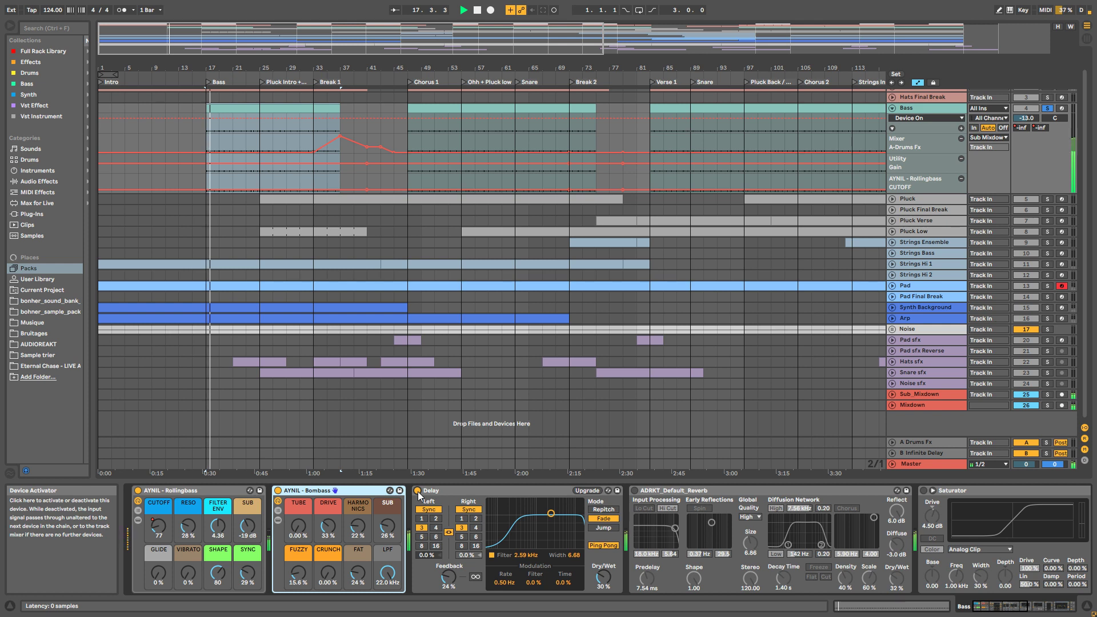
{"action": "left_click", "coordinate": [418, 491]}
{"action": "left_click", "coordinate": [418, 491]}
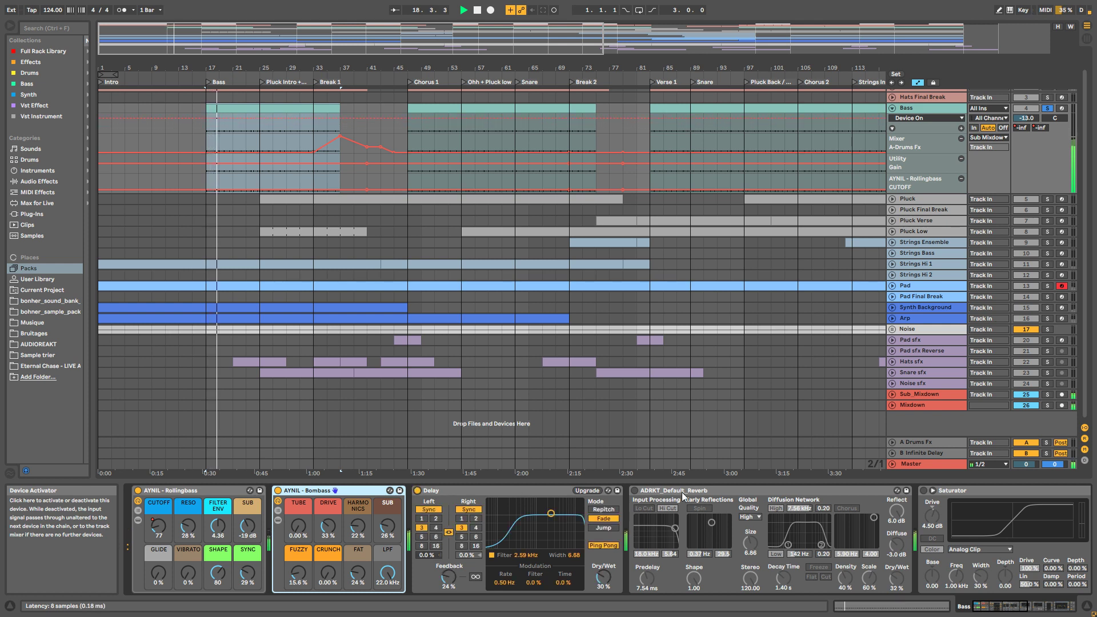
Step: Reactivate the ADRKT_Default_Reverb on the Bass track and audition the clip with it from bar 17
{"action": "left_click", "coordinate": [634, 491]}
{"action": "key", "text": "space"}
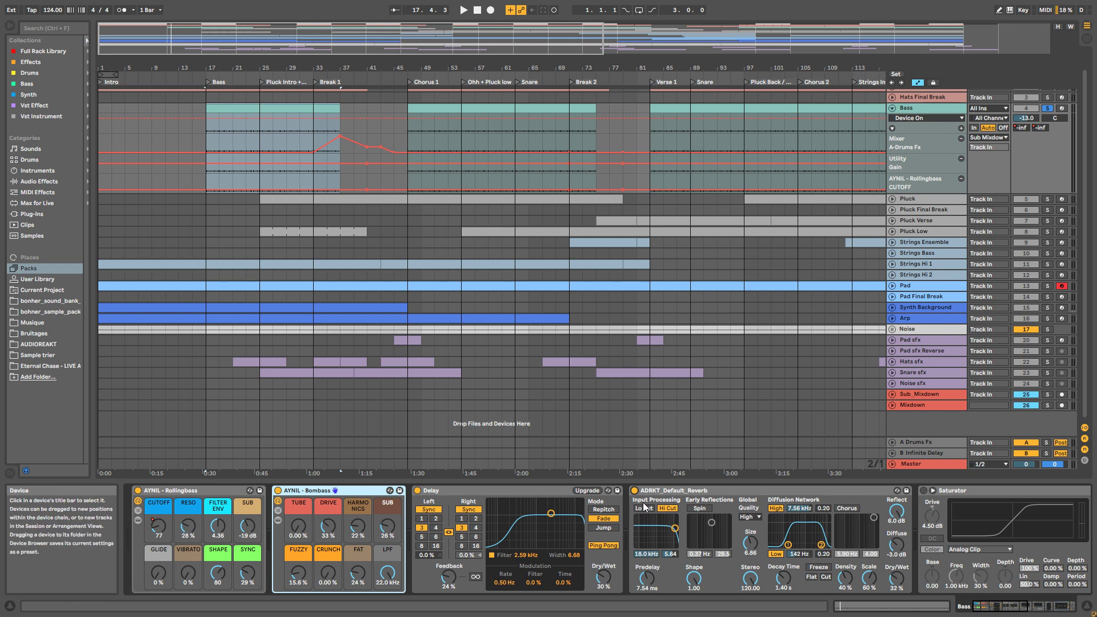
{"action": "left_click", "coordinate": [1010, 610]}
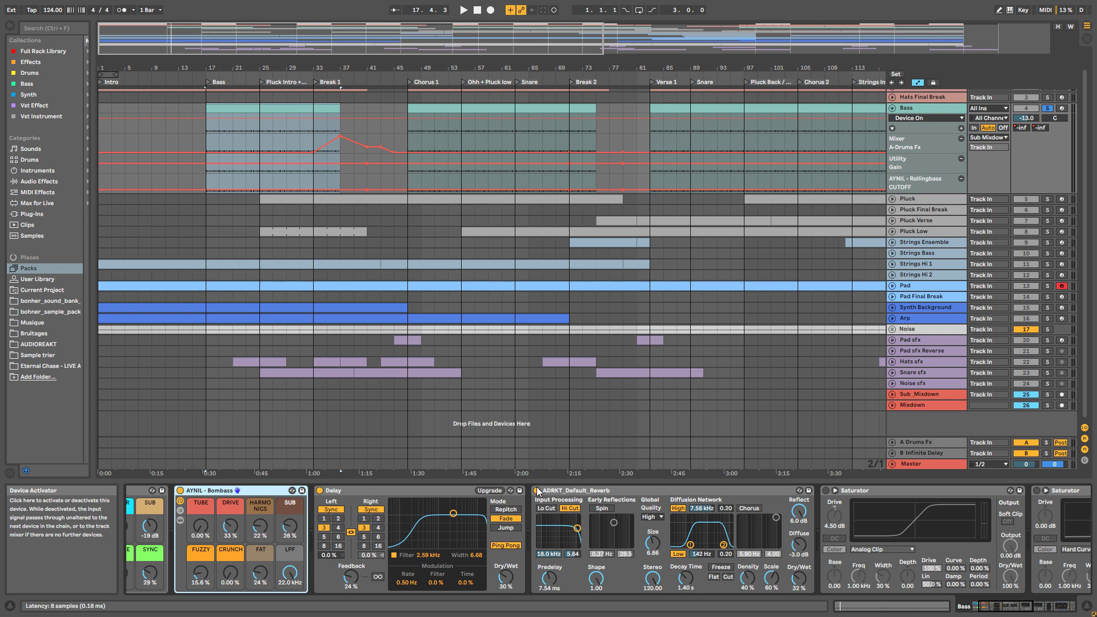
{"action": "key", "text": "space"}
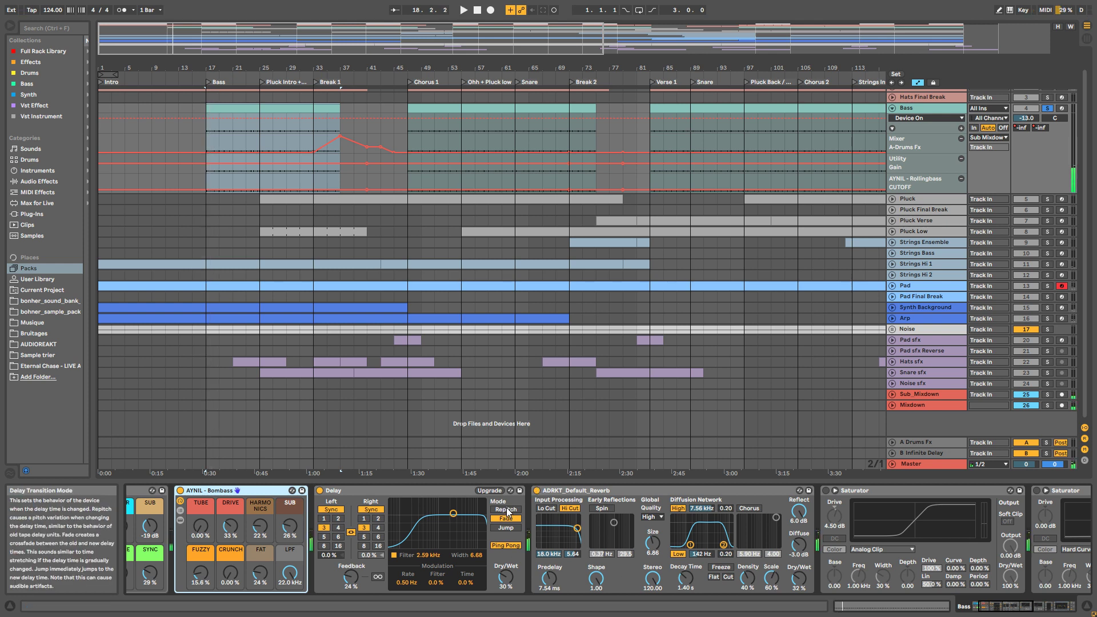
Step: Reactivate the Analog Clip Saturator on the Bass track and audition the clip with it from bar 17
{"action": "scroll", "coordinate": [952, 559], "scroll_direction": "down", "scroll_amount": 5}
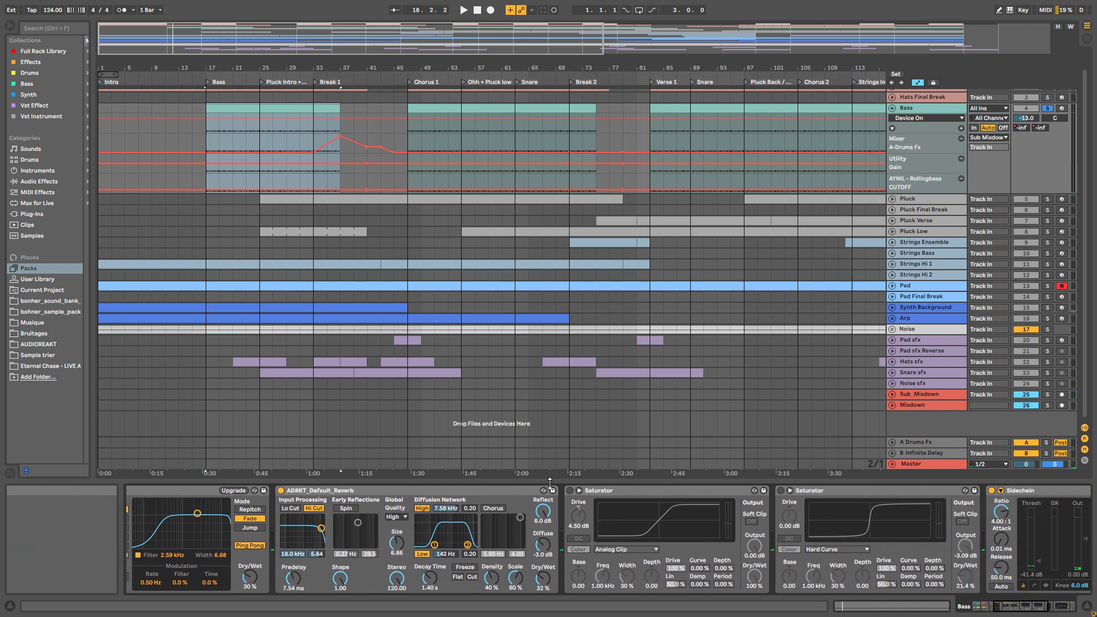
{"action": "key", "text": "space"}
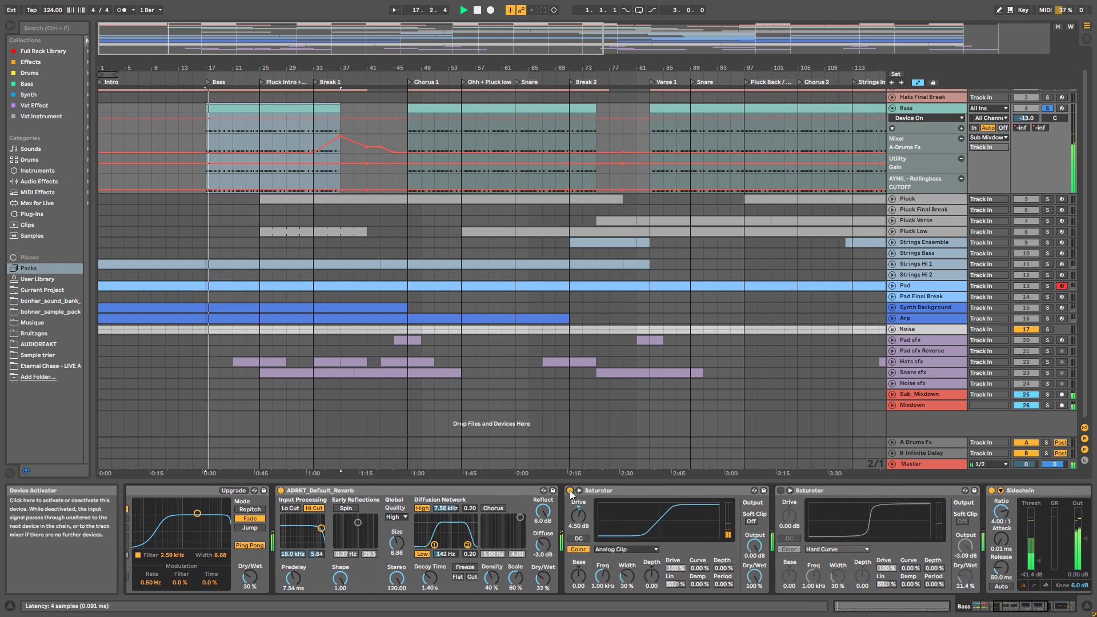
{"action": "left_click", "coordinate": [570, 490]}
{"action": "left_click", "coordinate": [645, 495]}
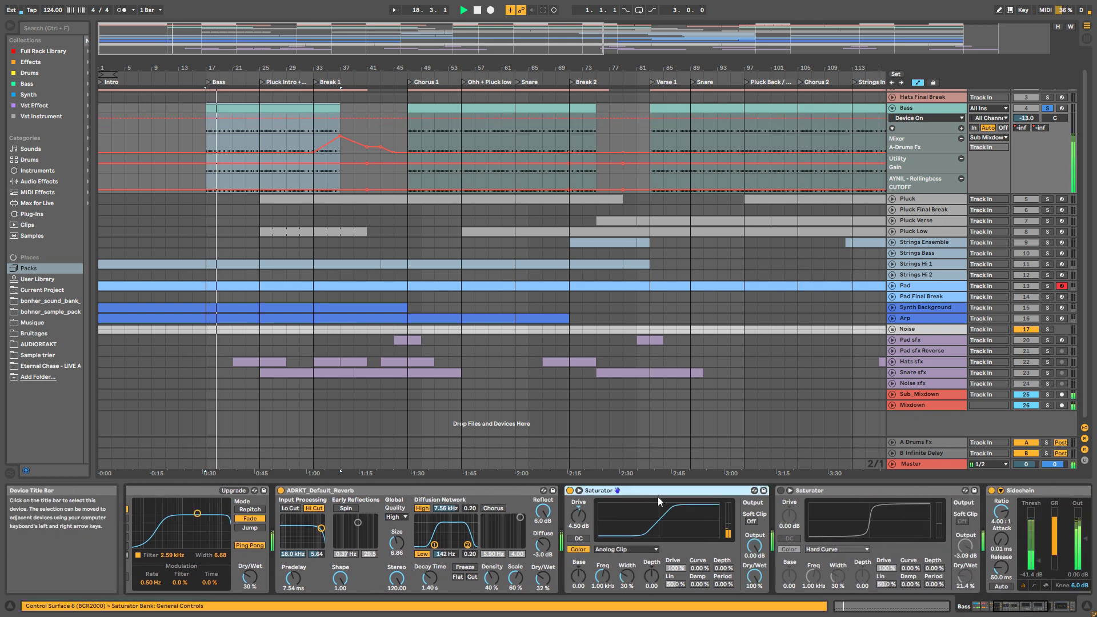
{"action": "key", "text": "space"}
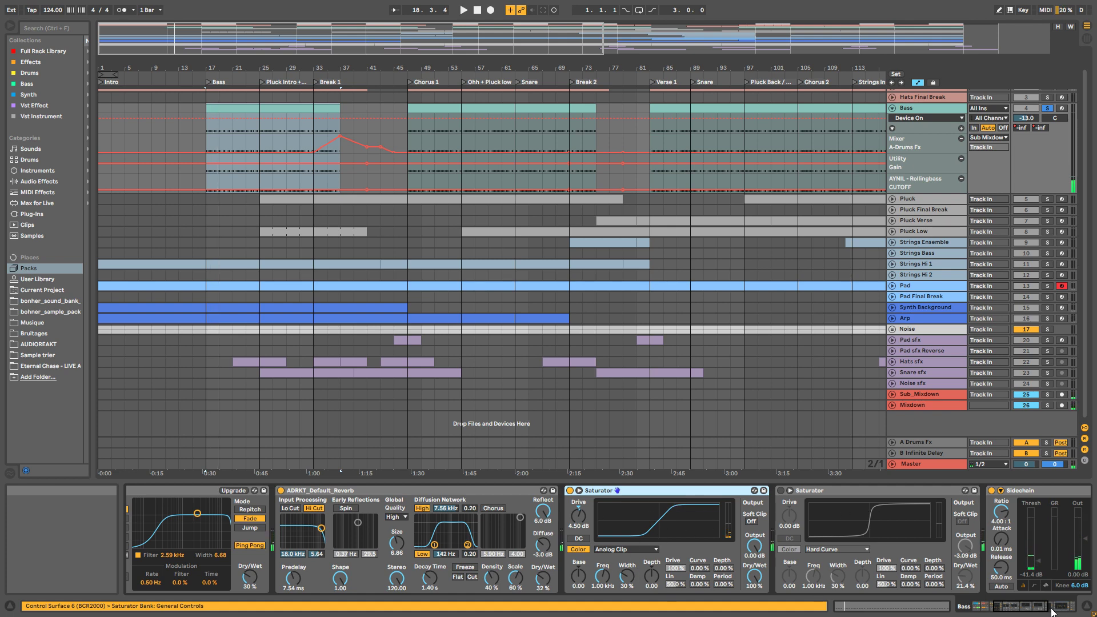
Step: Reactivate the Hard Curve Saturator on the Bass track and audition the bass with it
{"action": "scroll", "coordinate": [575, 515], "scroll_direction": "right", "scroll_amount": 5}
{"action": "left_click", "coordinate": [575, 495]}
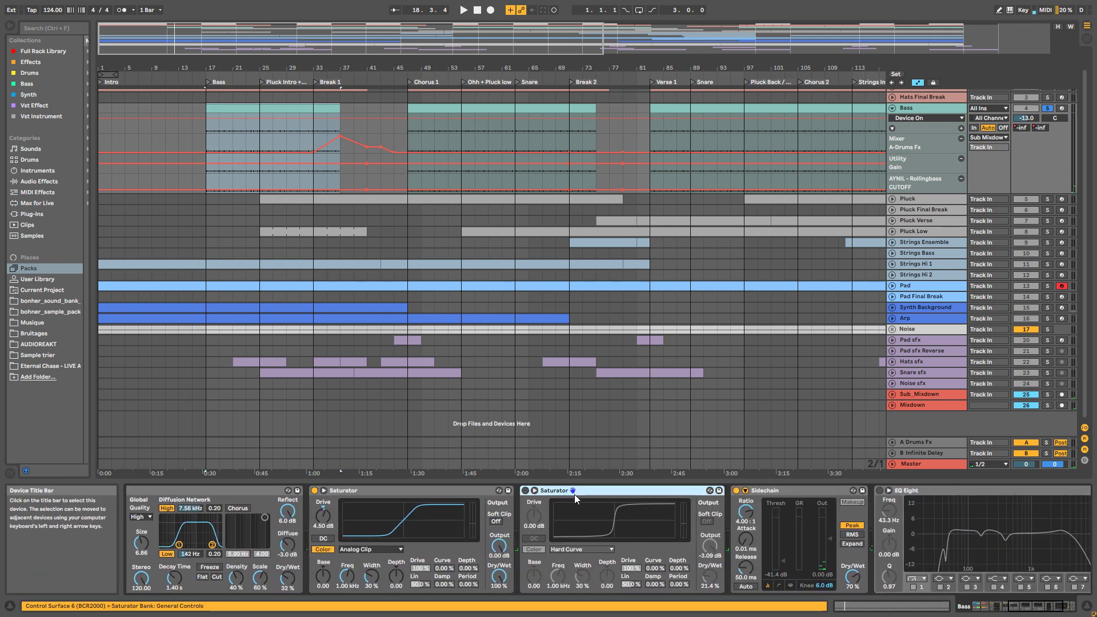
{"action": "left_click", "coordinate": [525, 491]}
{"action": "key", "text": "space"}
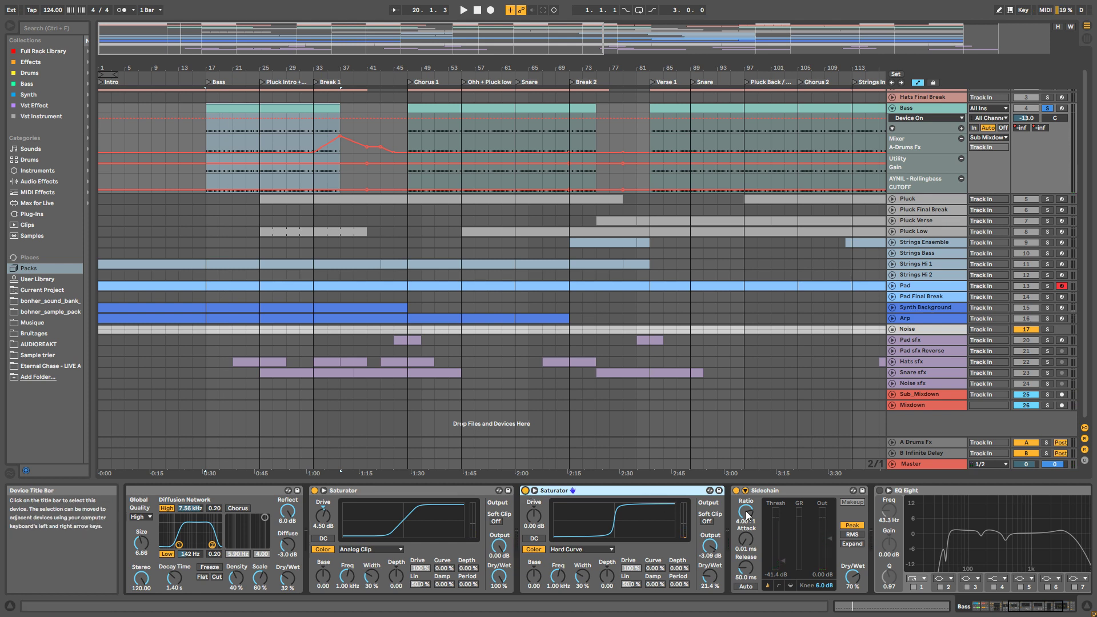
{"action": "left_click_drag", "start_coordinate": [1034, 607], "coordinate": [1049, 608]}
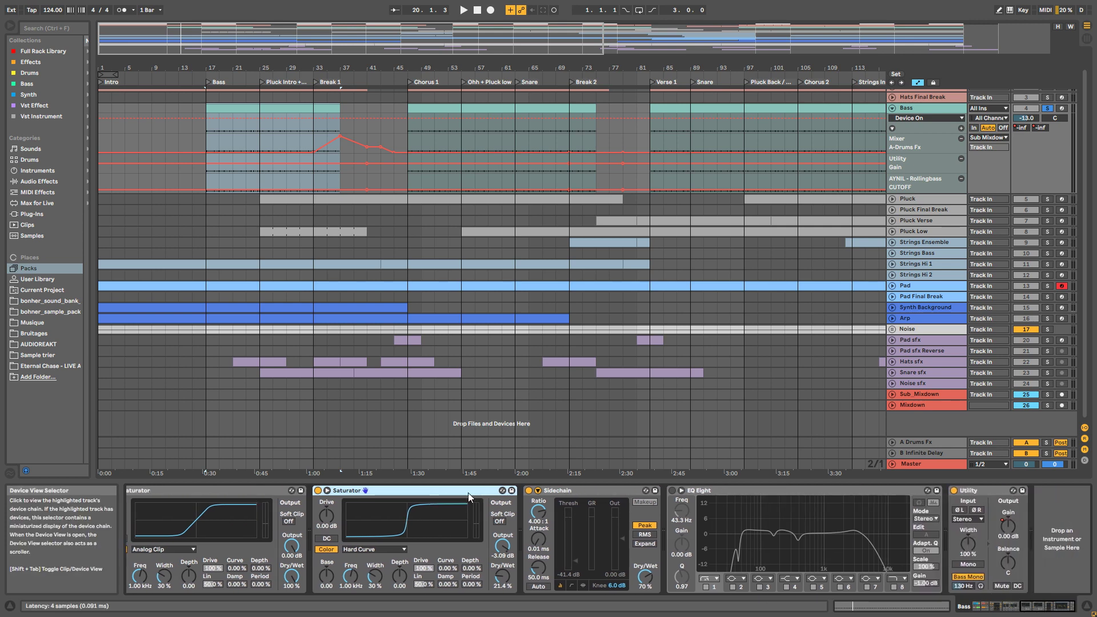
Step: Toggle the expanded view of the Bass track's Sidechain compressor and audition the bass with it from bar 17
{"action": "left_click", "coordinate": [539, 491]}
{"action": "left_click", "coordinate": [539, 490]}
{"action": "key", "text": "space"}
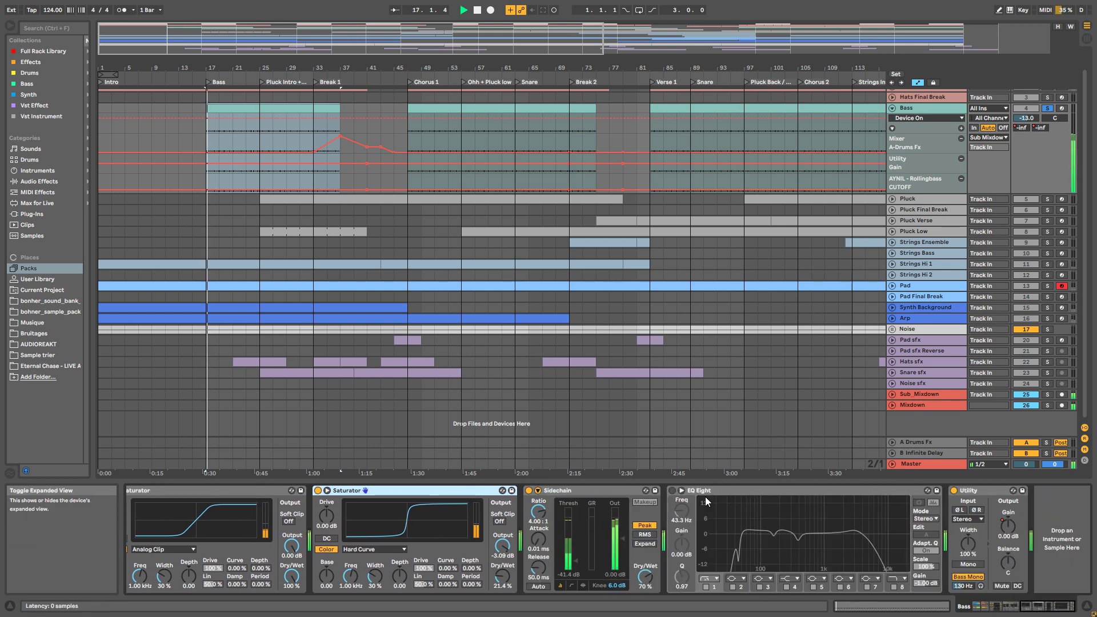
{"action": "key", "text": "space"}
Step: Reactivate the EQ Eight on the Bass track and select its filter band 2
{"action": "left_click", "coordinate": [673, 492]}
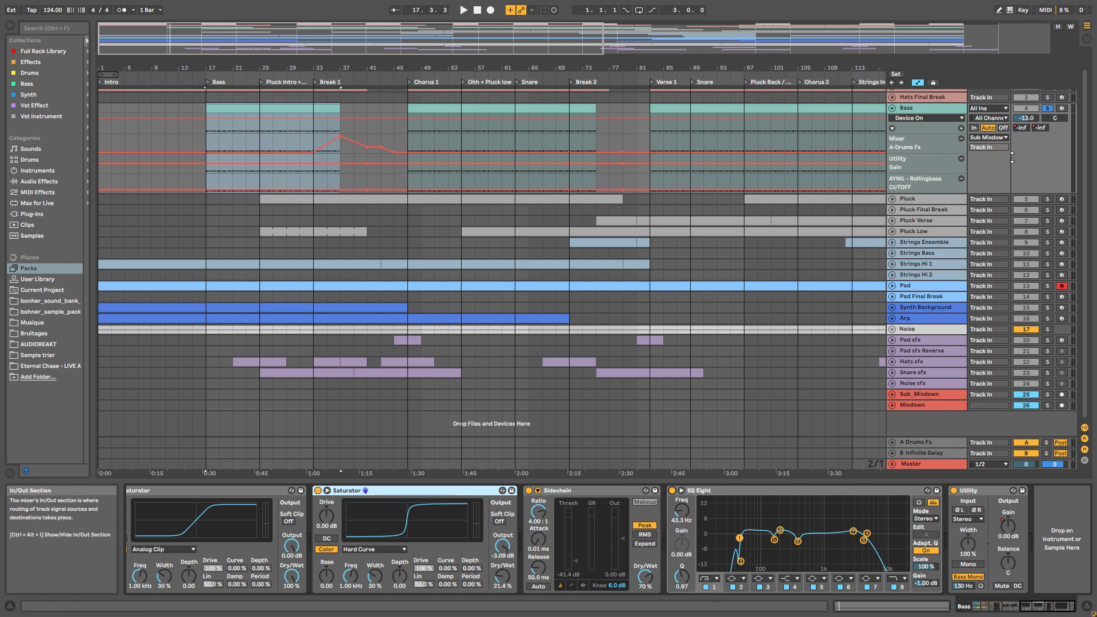
{"action": "scroll", "coordinate": [985, 106], "scroll_direction": "up", "scroll_amount": 2}
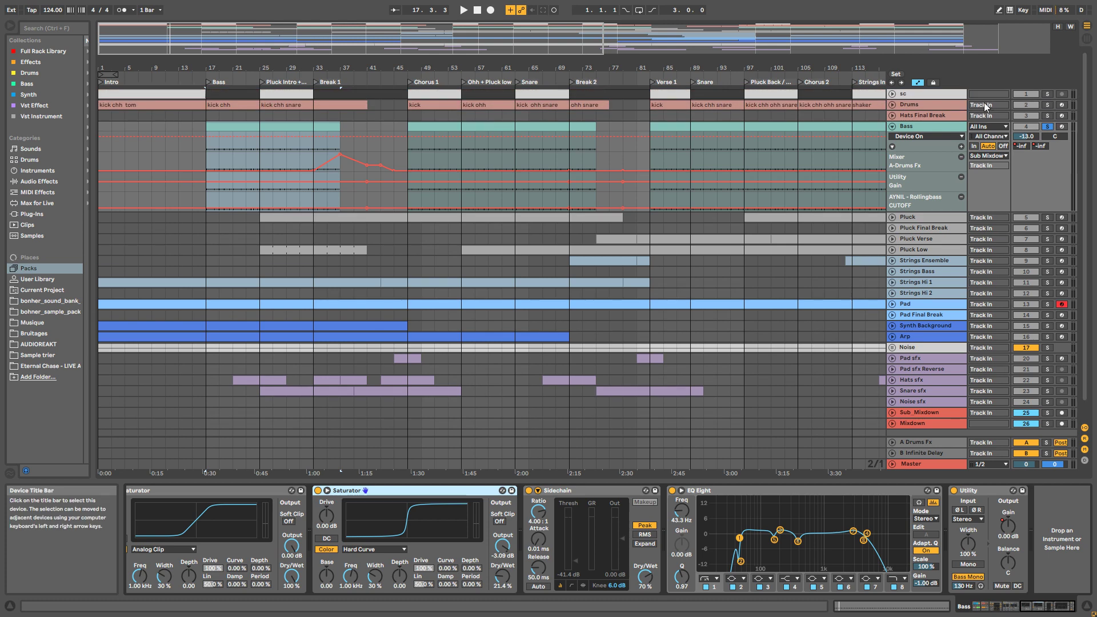
{"action": "left_click", "coordinate": [914, 105]}
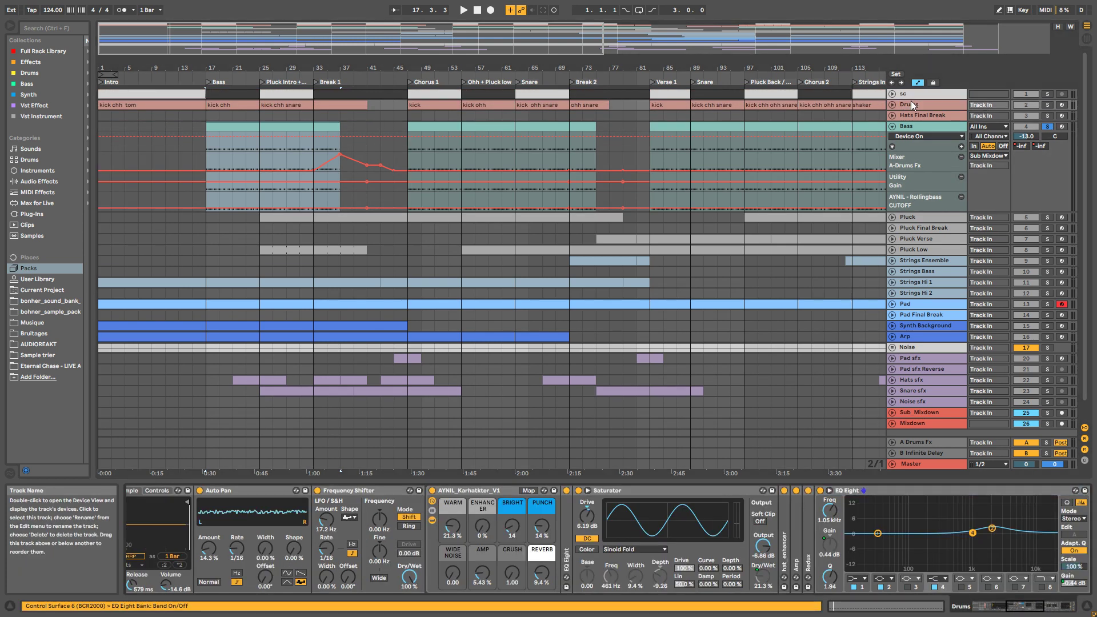
{"action": "left_click", "coordinate": [895, 140]}
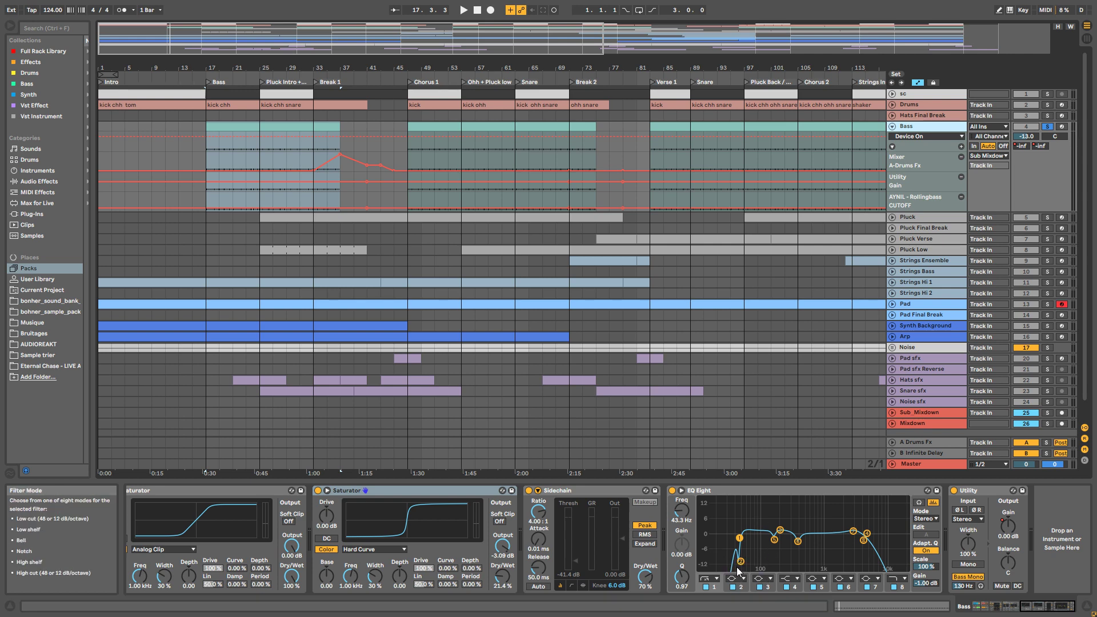
{"action": "left_click", "coordinate": [742, 587]}
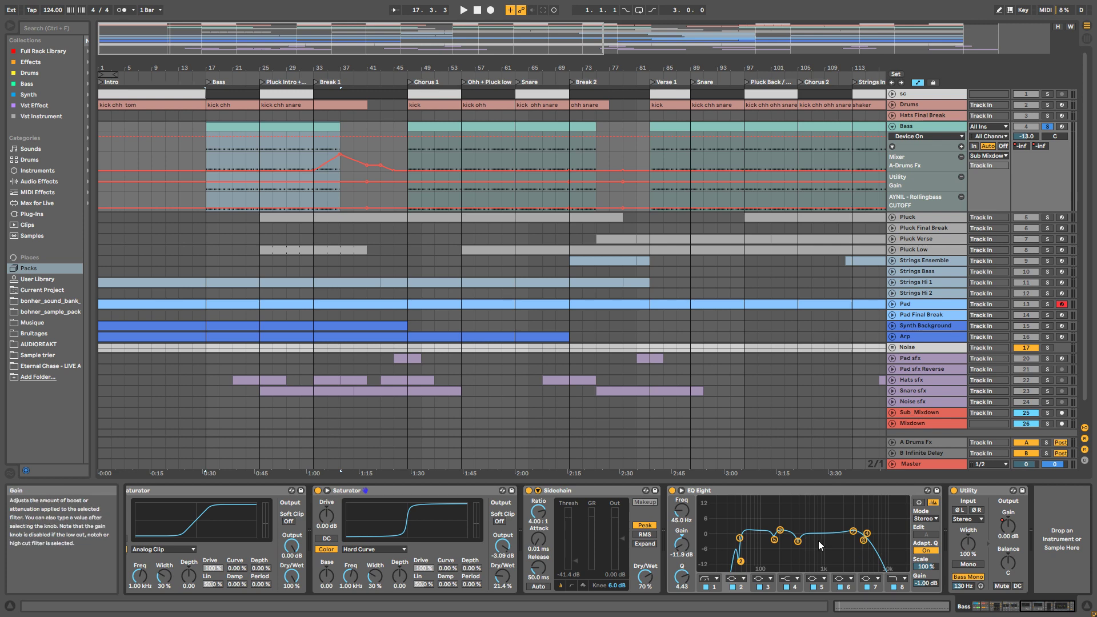
Step: Play from bar 17, solo the Drums track along with the Bass, and show its Drum Rack
{"action": "key", "text": "space"}
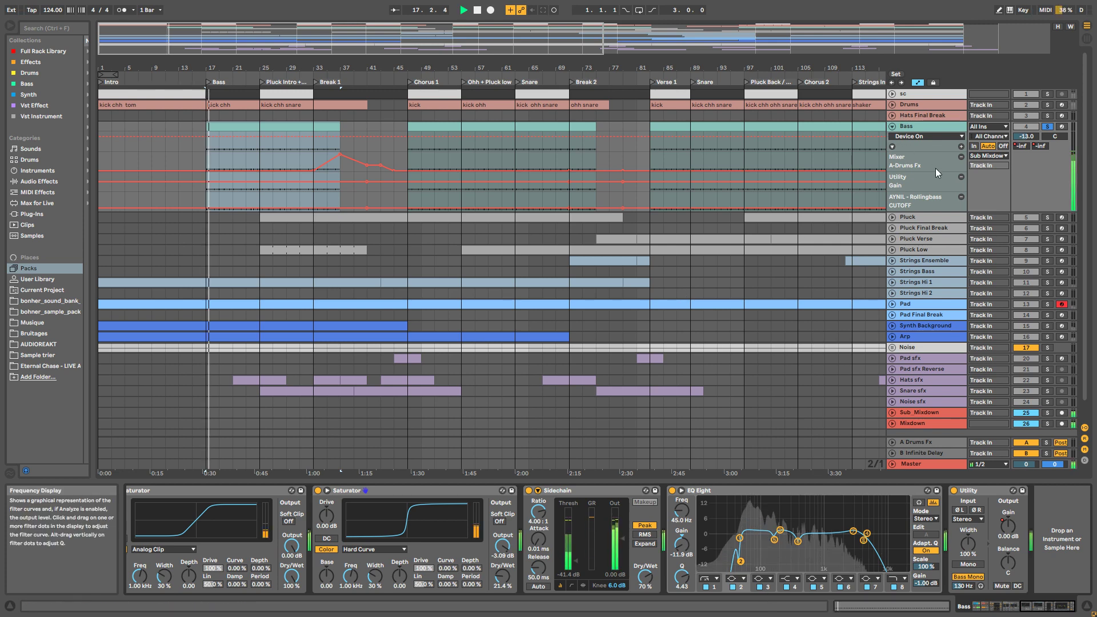
{"action": "left_click", "coordinate": [906, 107]}
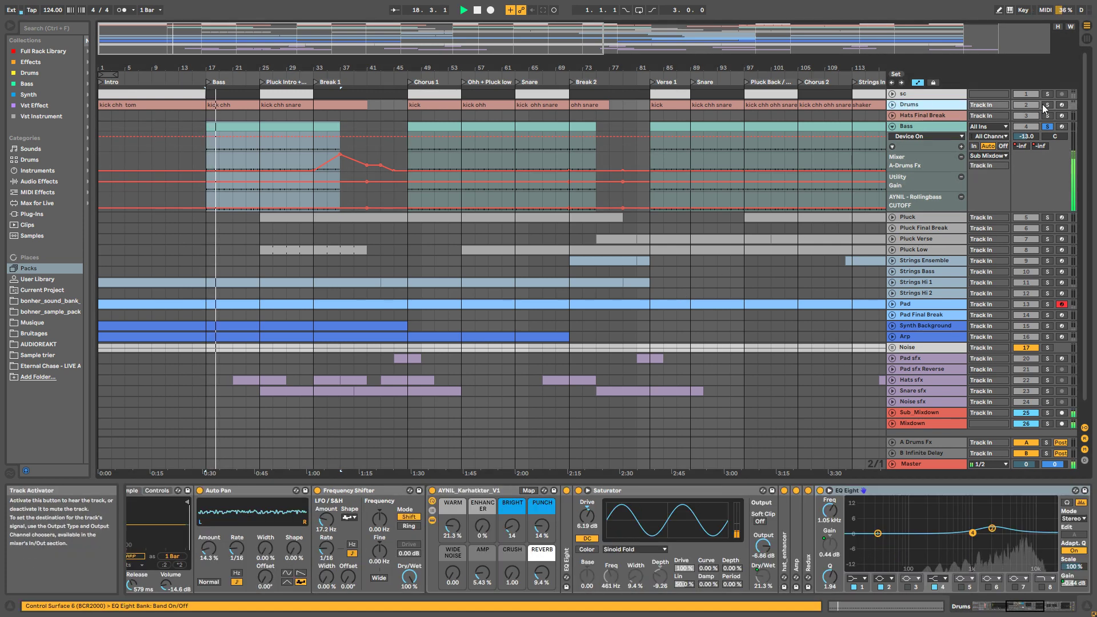
{"action": "left_click_drag", "start_coordinate": [1017, 607], "coordinate": [790, 613]}
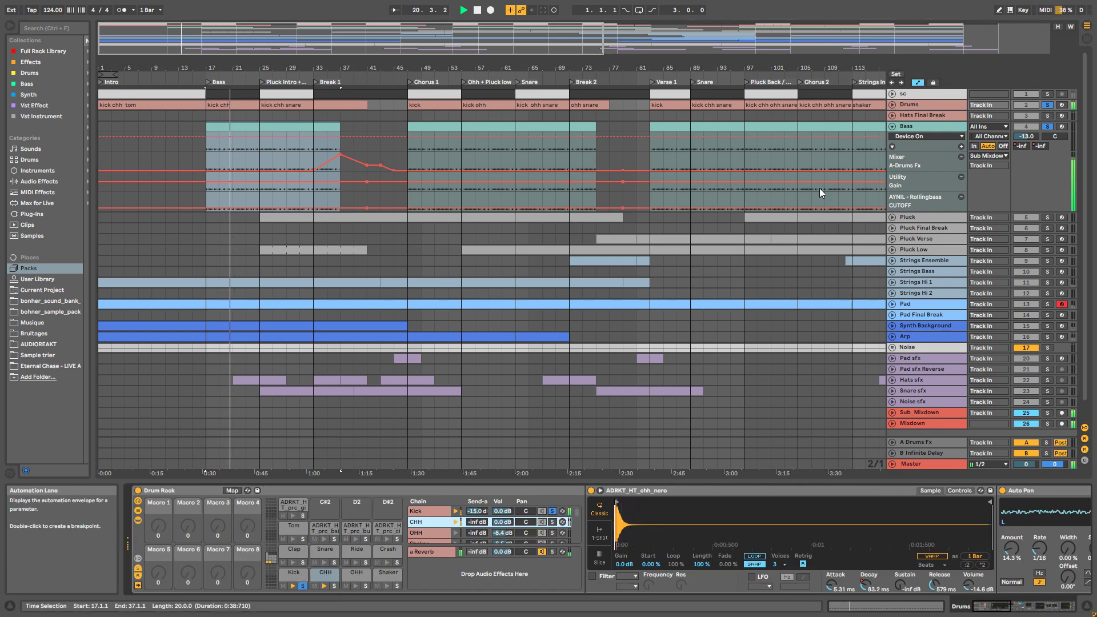
Step: Compare the bass against the drums with EQ Eight filters 1 and 2 each bypassed and re-enabled
{"action": "left_click", "coordinate": [928, 126]}
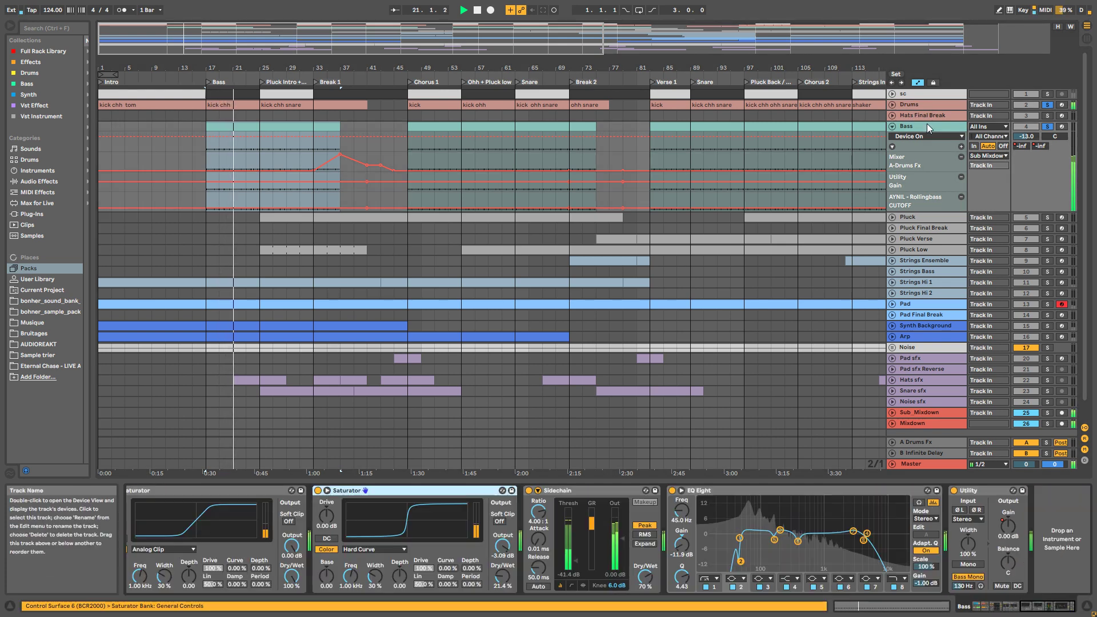
{"action": "left_click", "coordinate": [705, 587]}
{"action": "left_click", "coordinate": [706, 587]}
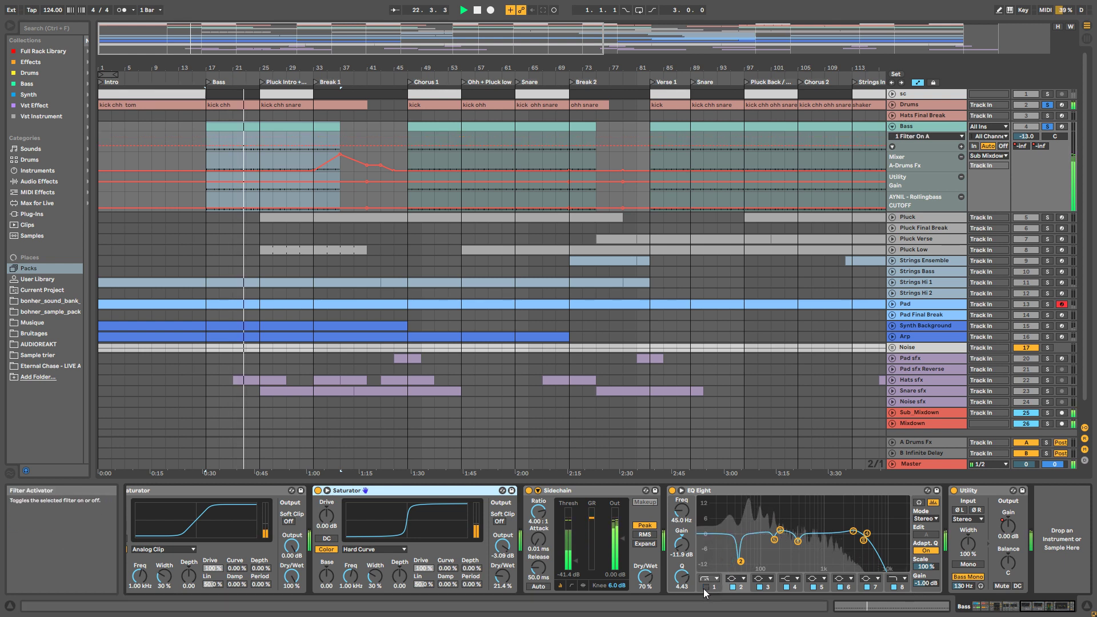
{"action": "left_click", "coordinate": [734, 587]}
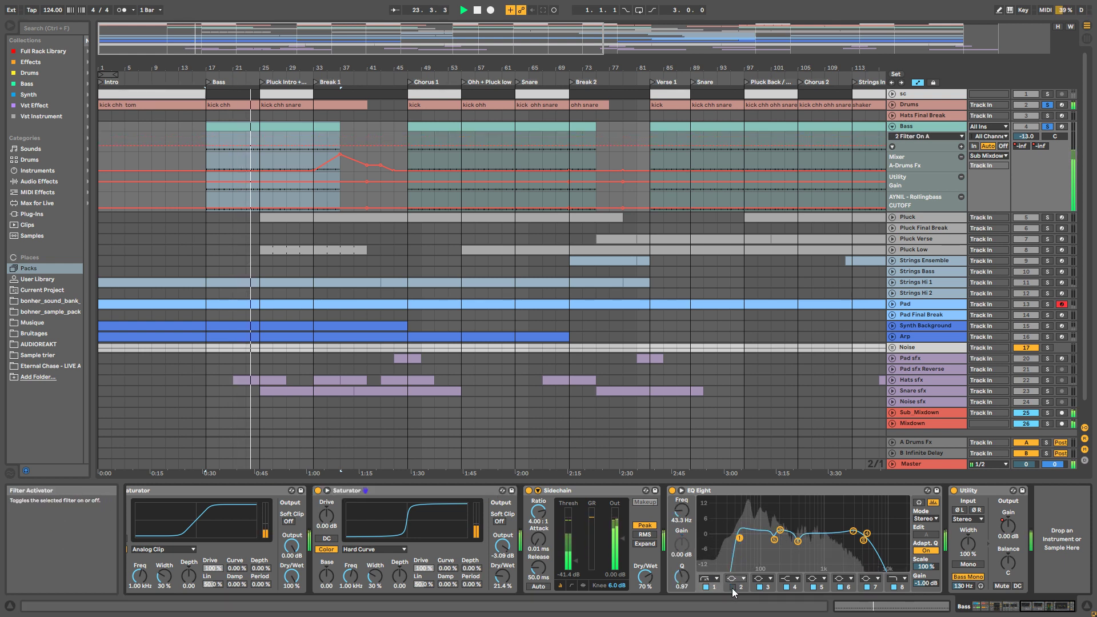
{"action": "left_click", "coordinate": [734, 587]}
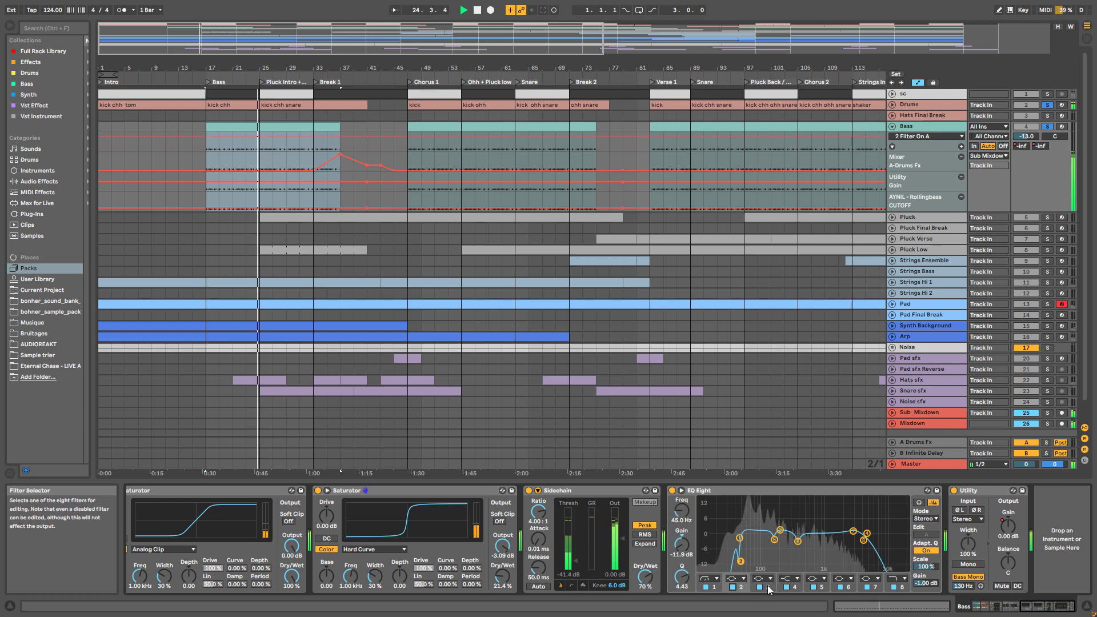
Step: Compare the bass from bar 17 with EQ Eight filters 5 and 6 each bypassed and re-enabled
{"action": "left_click", "coordinate": [821, 589]}
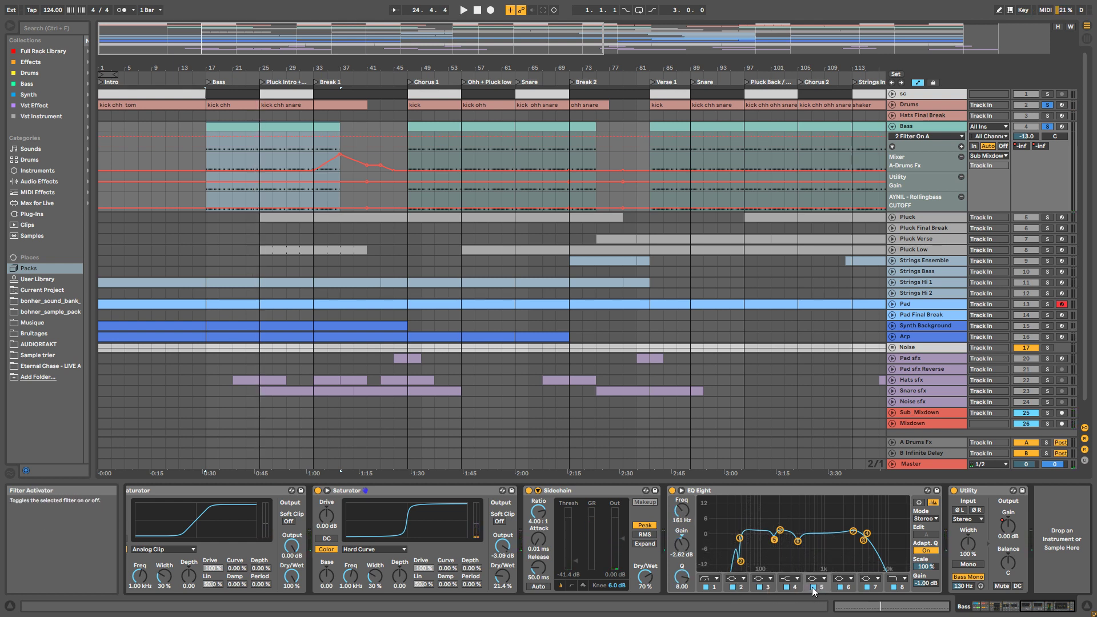
{"action": "left_click", "coordinate": [814, 587]}
{"action": "key", "text": "space"}
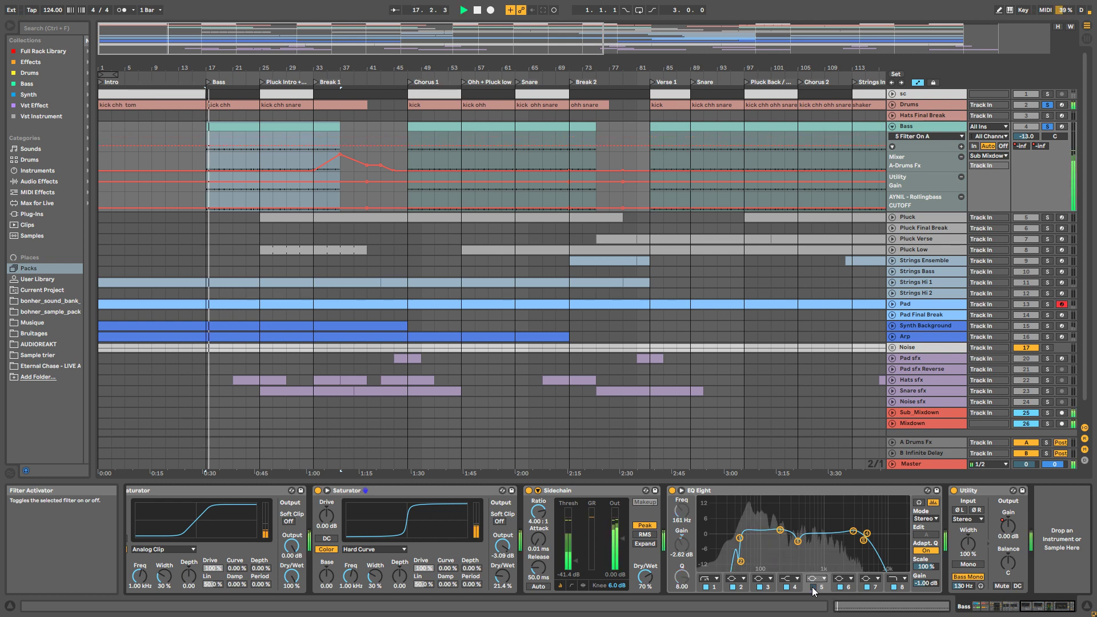
{"action": "left_click", "coordinate": [842, 587]}
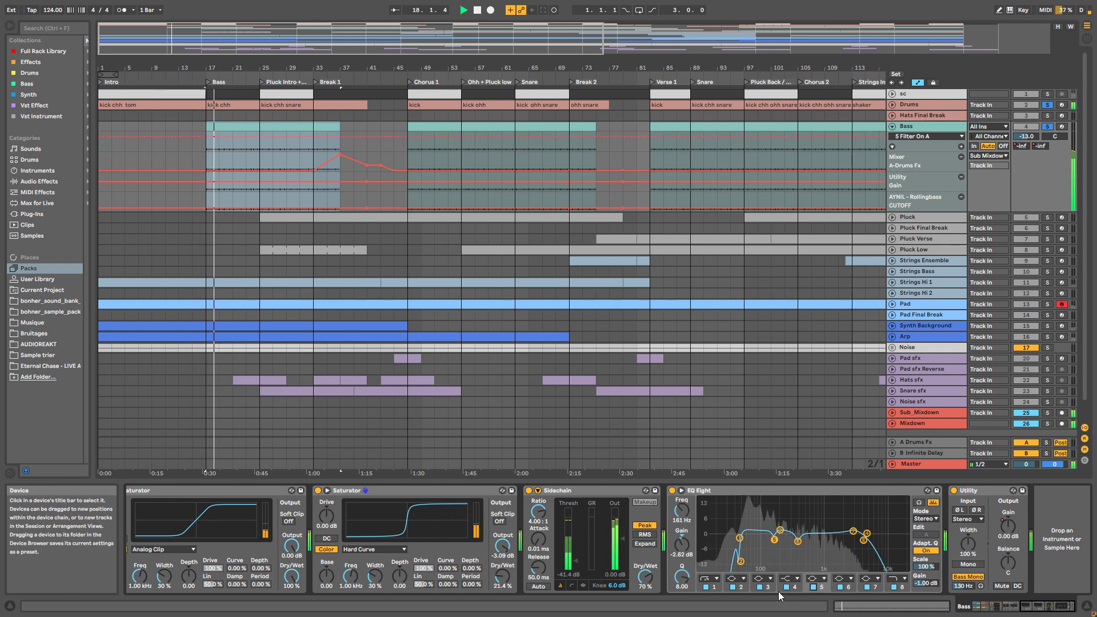
{"action": "left_click", "coordinate": [843, 587]}
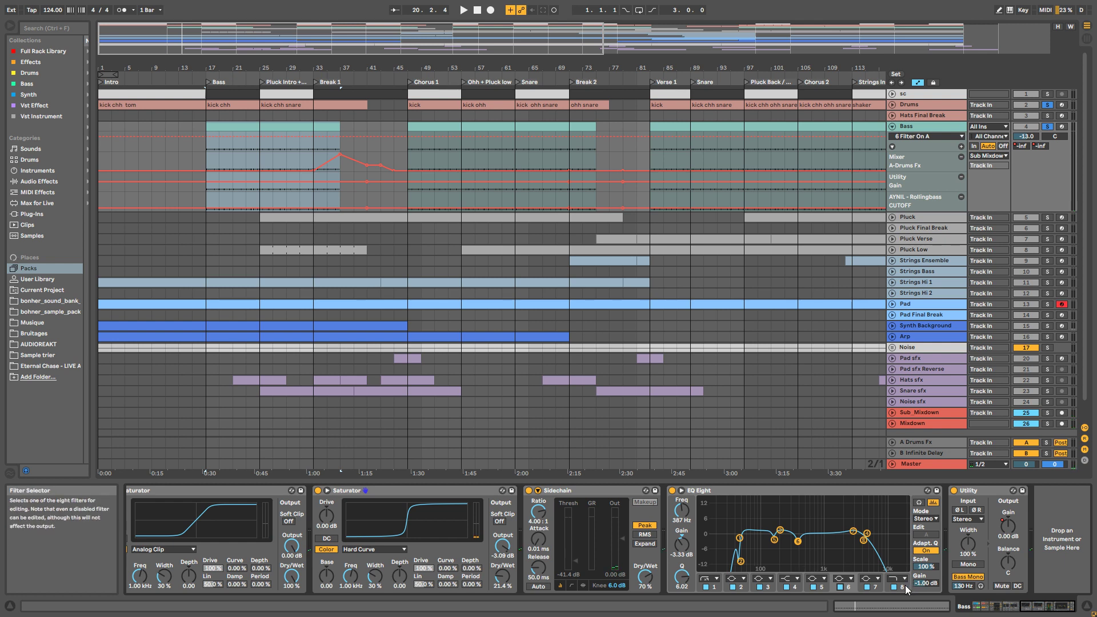
Step: Audition the bass from bar 17 with EQ Eight filter 8 bypassed and re-enabled
{"action": "key", "text": "space"}
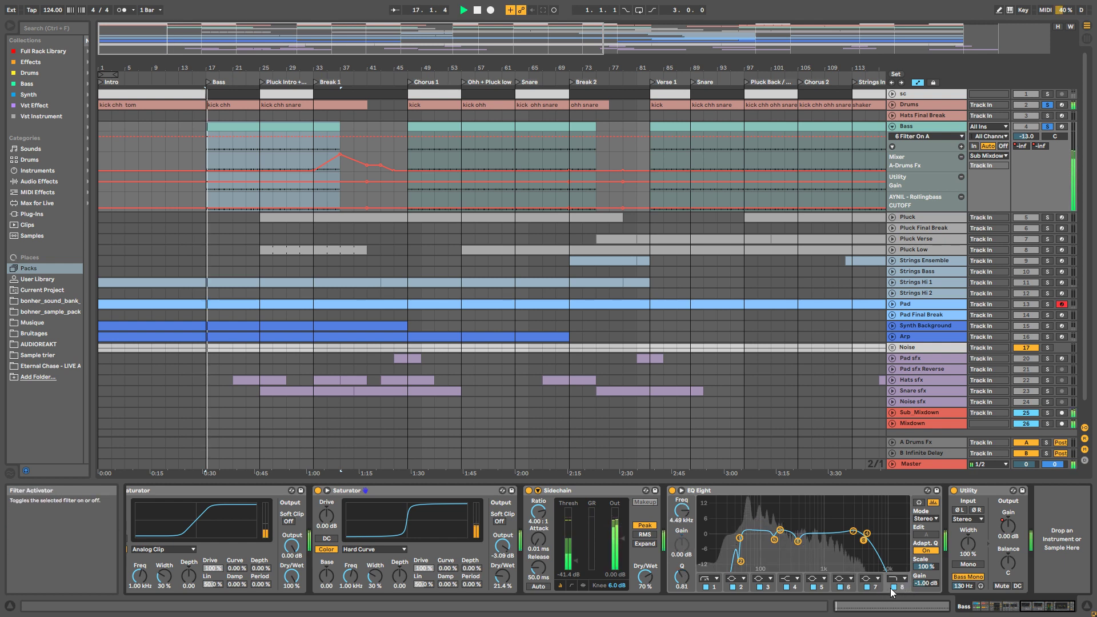
{"action": "left_click", "coordinate": [894, 587]}
{"action": "left_click", "coordinate": [894, 588]}
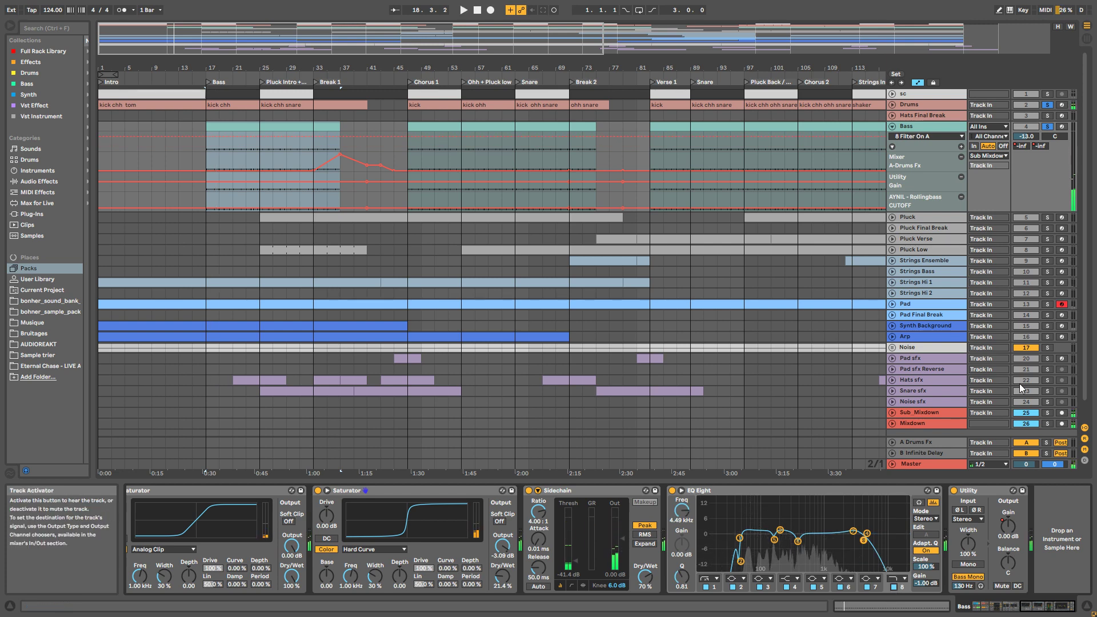
Step: Fold the Bass track's automation lanes and solo the Pluck track in its place
{"action": "left_click_drag", "start_coordinate": [1057, 610], "coordinate": [982, 606]}
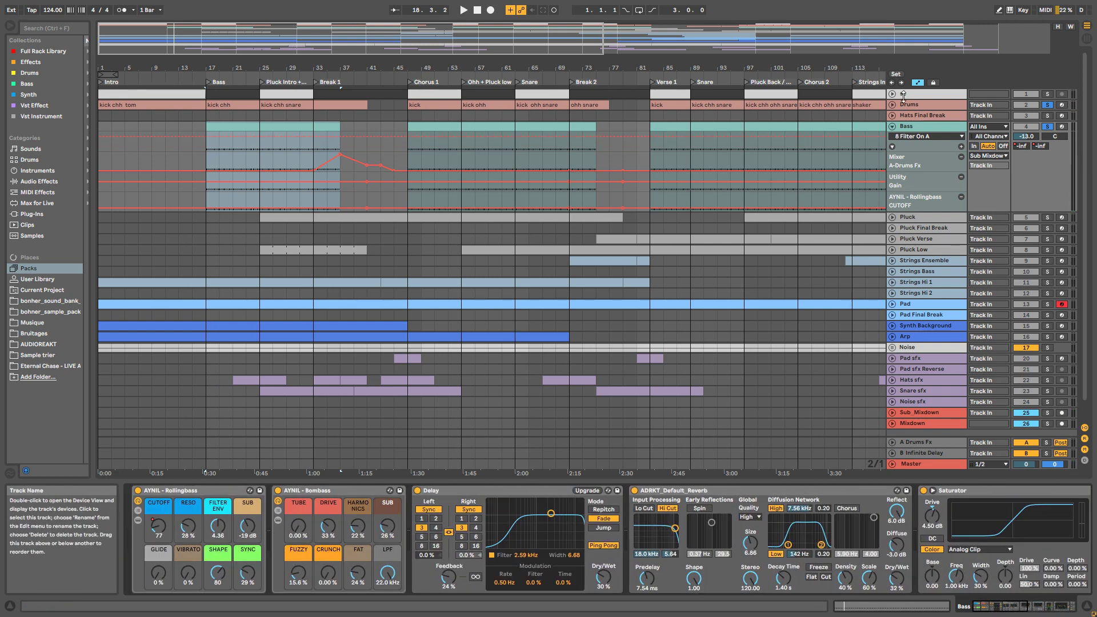
{"action": "left_click", "coordinate": [893, 126]}
{"action": "left_click", "coordinate": [942, 137]}
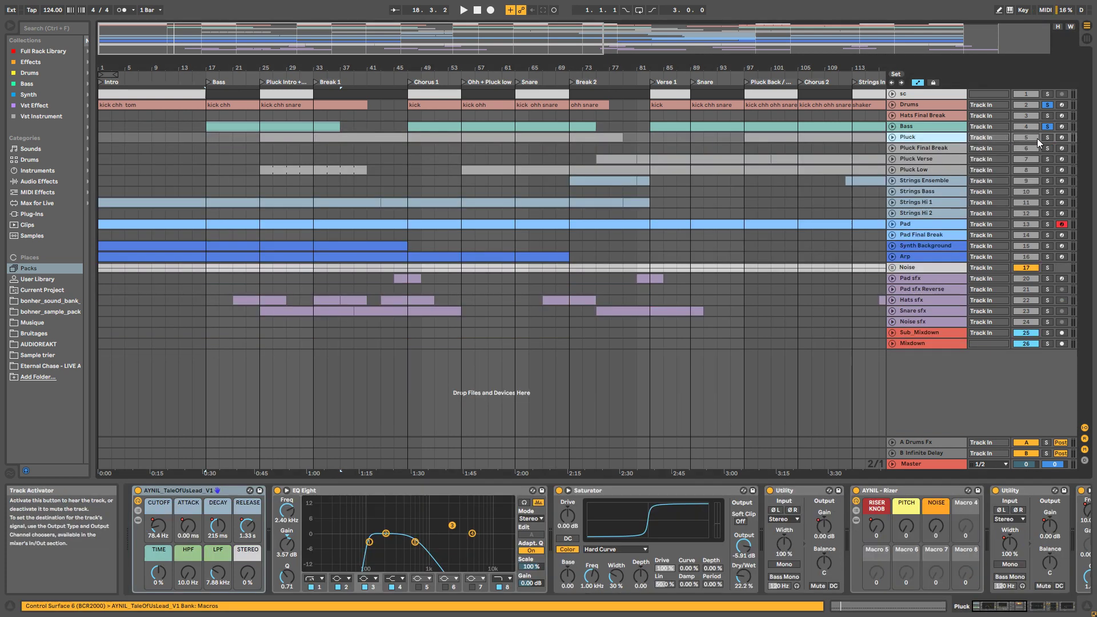
{"action": "left_click", "coordinate": [1047, 138]}
Step: Unfold the Pluck track to view its automation lanes and fold it back up
{"action": "left_click", "coordinate": [914, 138]}
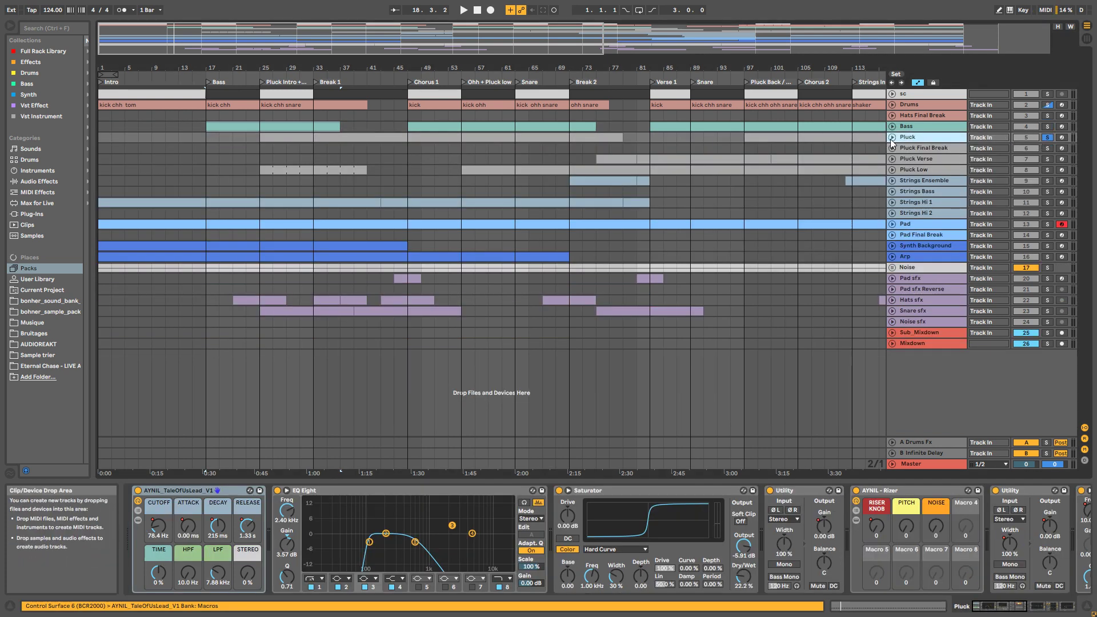
{"action": "left_click", "coordinate": [892, 139]}
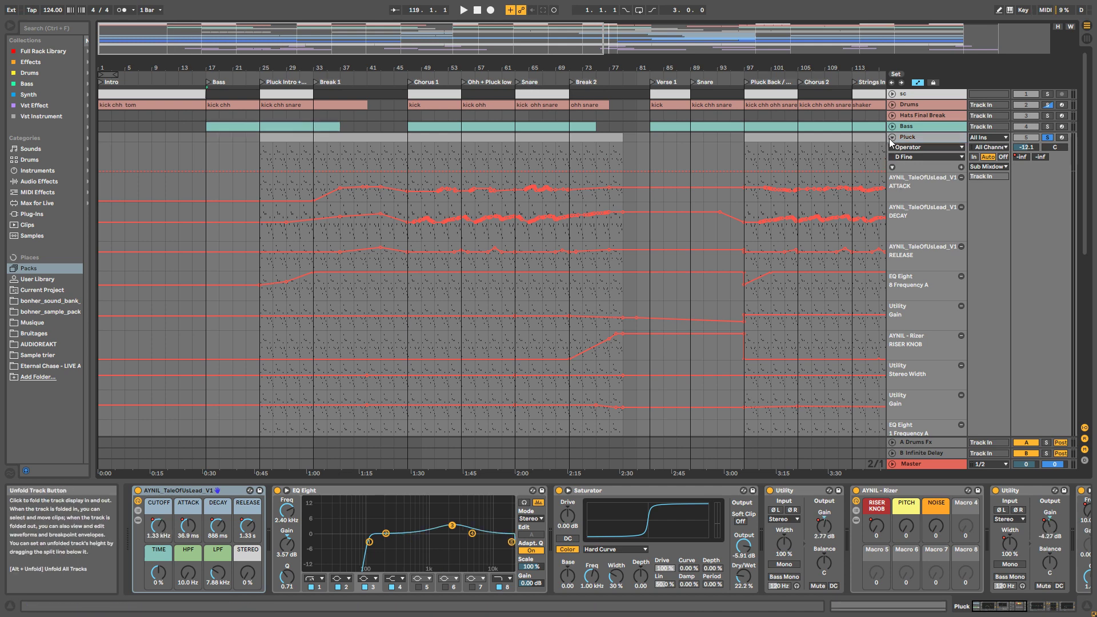
{"action": "left_click", "coordinate": [892, 138]}
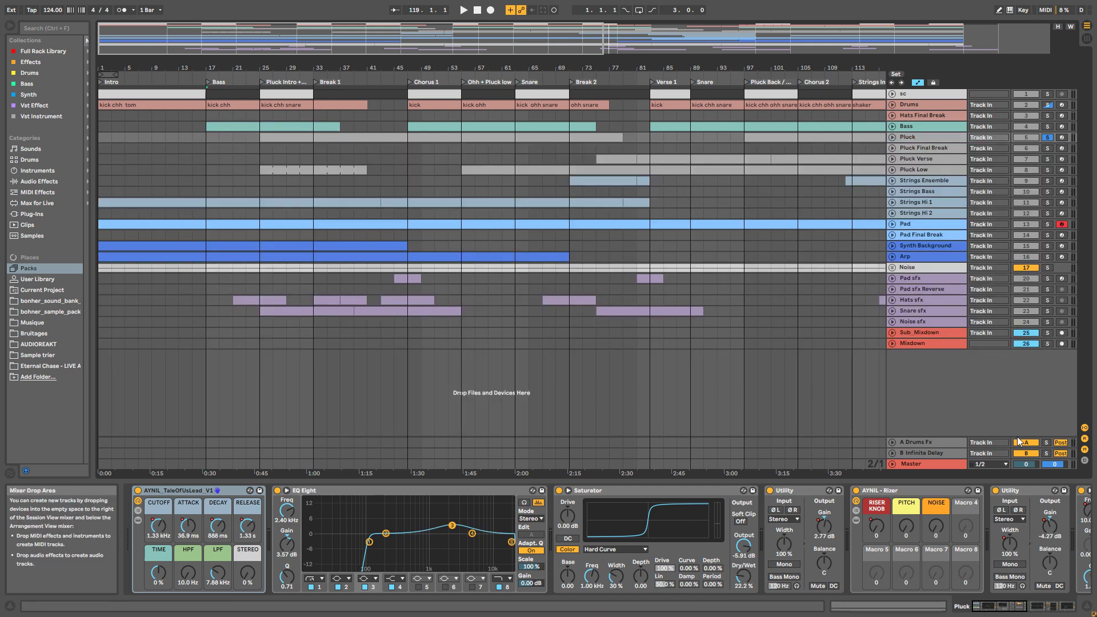
Step: Show the devices inside the AYNIL_TaleOfUsLead_V1 rack, examine Operator's oscillators A and B, and hide the devices again
{"action": "left_click", "coordinate": [138, 522]}
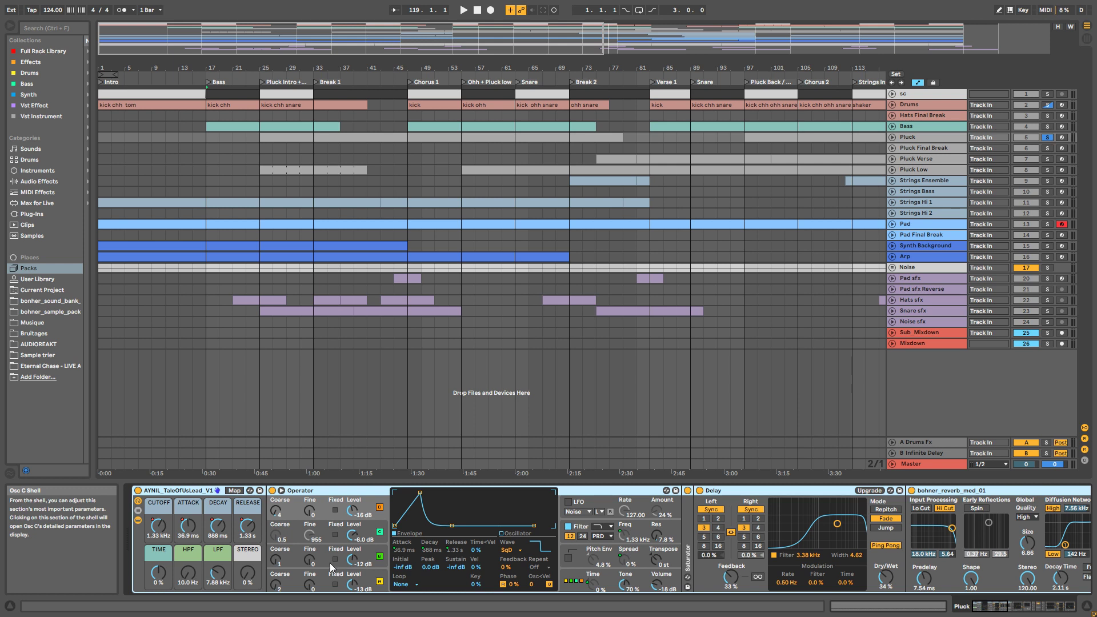
{"action": "left_click", "coordinate": [327, 588]}
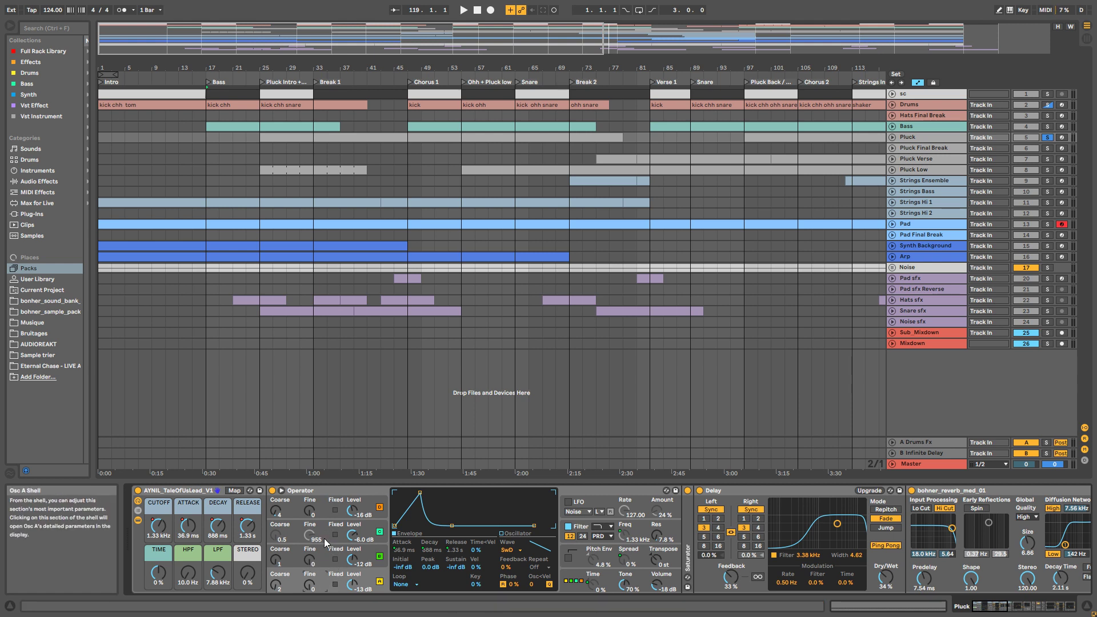
{"action": "left_click", "coordinate": [328, 567]}
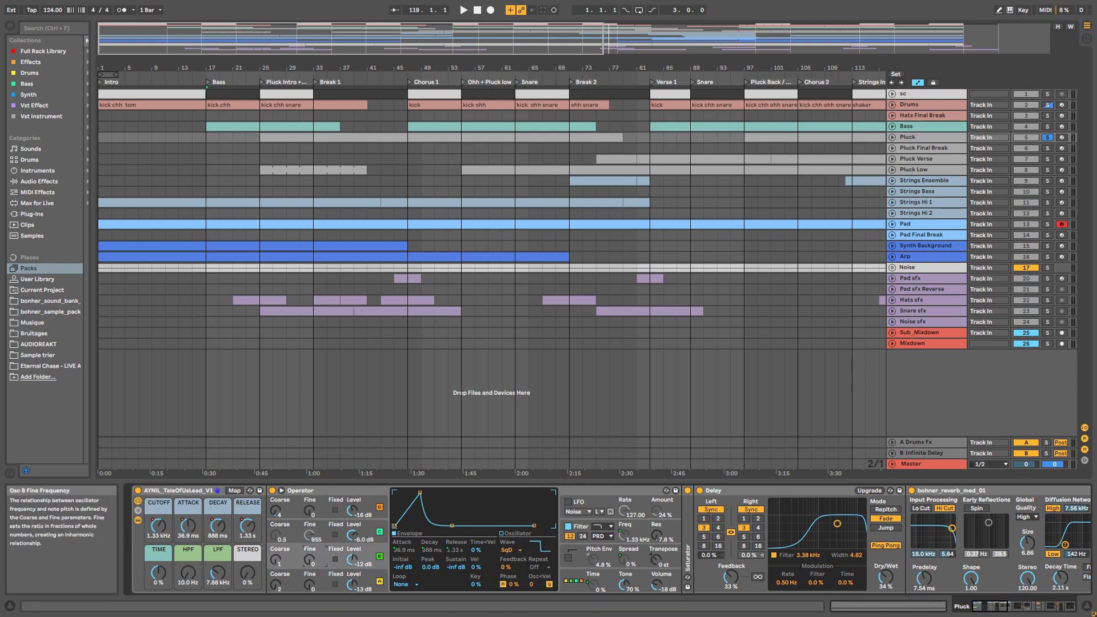
{"action": "left_click", "coordinate": [138, 521]}
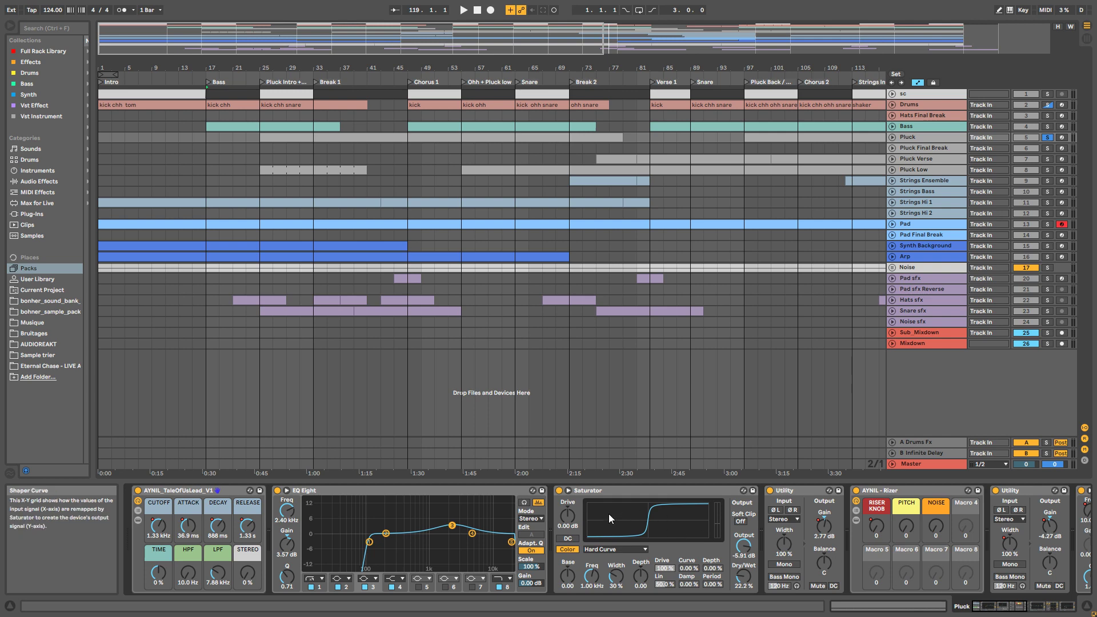
Step: Start playback from bar 17 and look through the Pluck track's effect chain from Saturator to the later Delay and EQ Eight
{"action": "key", "text": "space"}
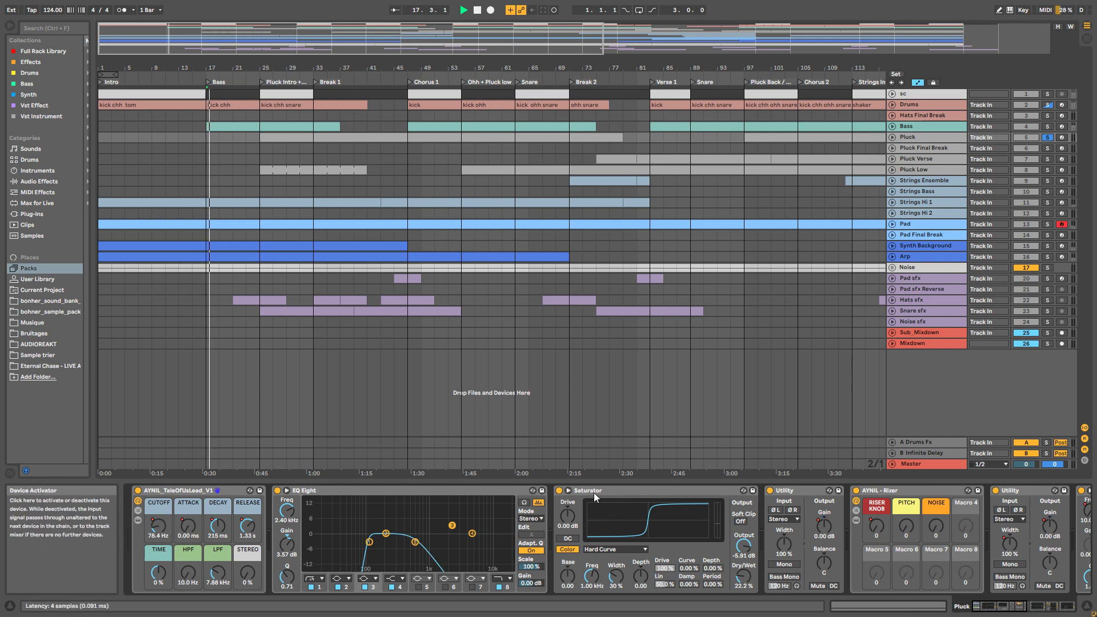
{"action": "left_click_drag", "start_coordinate": [1002, 607], "coordinate": [1019, 607]}
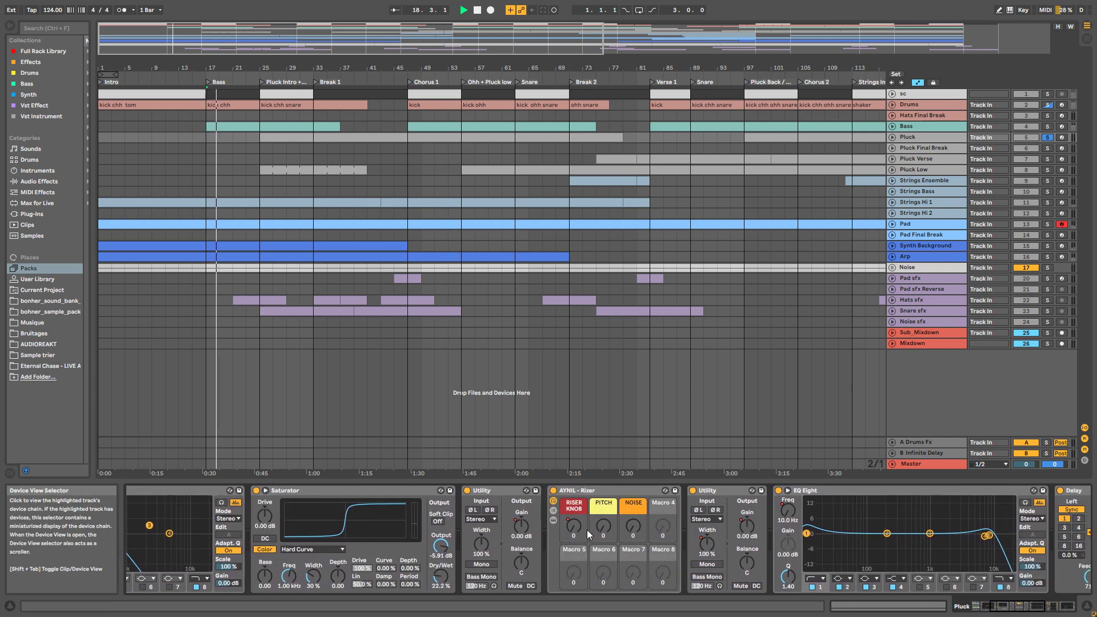
{"action": "scroll", "coordinate": [549, 534], "scroll_direction": "down", "scroll_amount": 5}
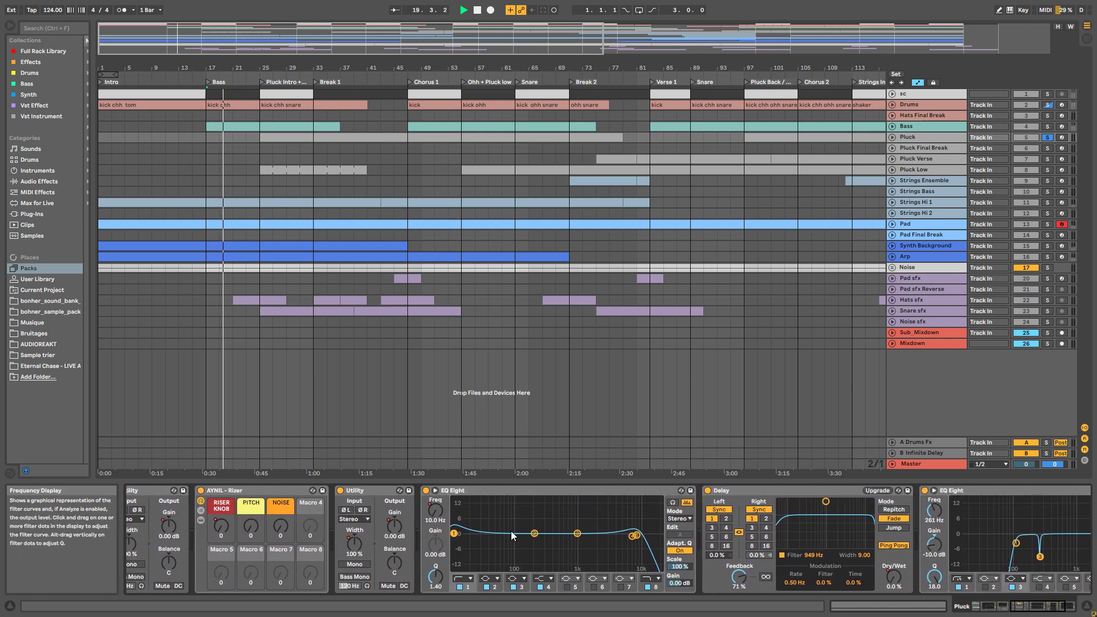
{"action": "left_click_drag", "start_coordinate": [1029, 608], "coordinate": [995, 608]}
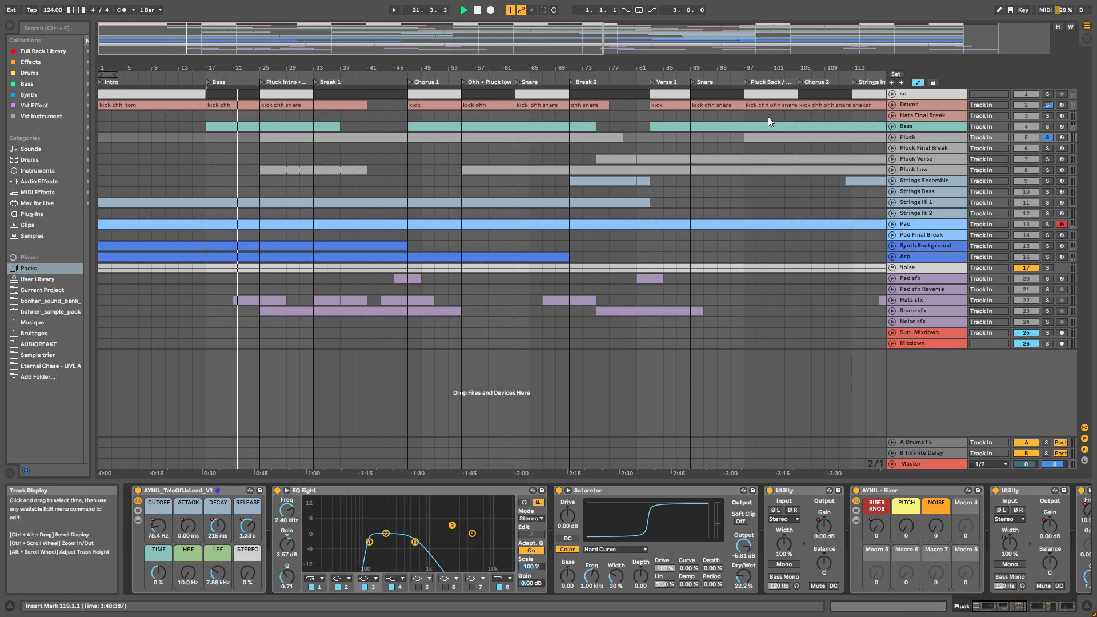
Step: Unfold the Pluck track and open its MIDI clip starting at bar 25 to view the notes
{"action": "left_click", "coordinate": [893, 137]}
{"action": "left_click", "coordinate": [289, 141]}
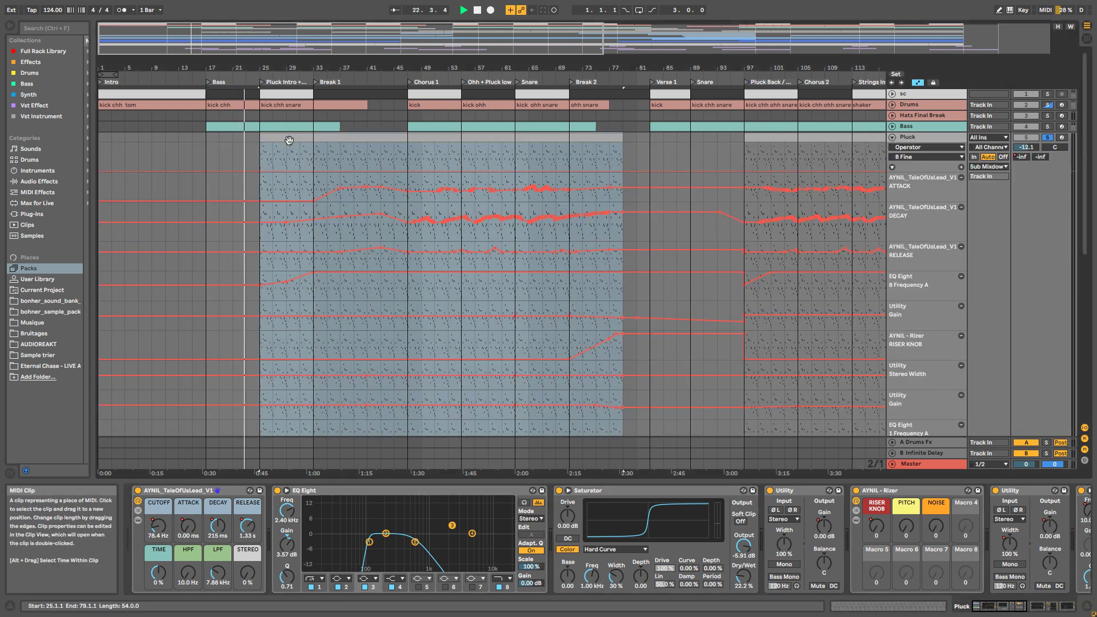
{"action": "double_click", "coordinate": [290, 141]}
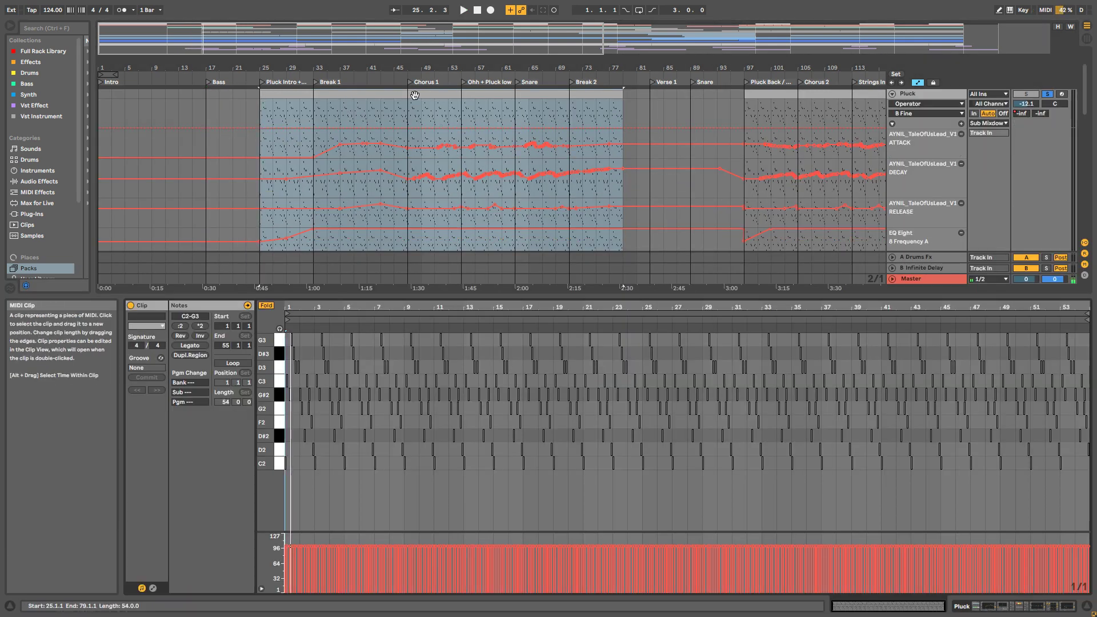
Step: Audition the Pluck track from bar 47 at Chorus 1
{"action": "key", "text": "space"}
{"action": "left_click", "coordinate": [413, 110]}
{"action": "key", "text": "space"}
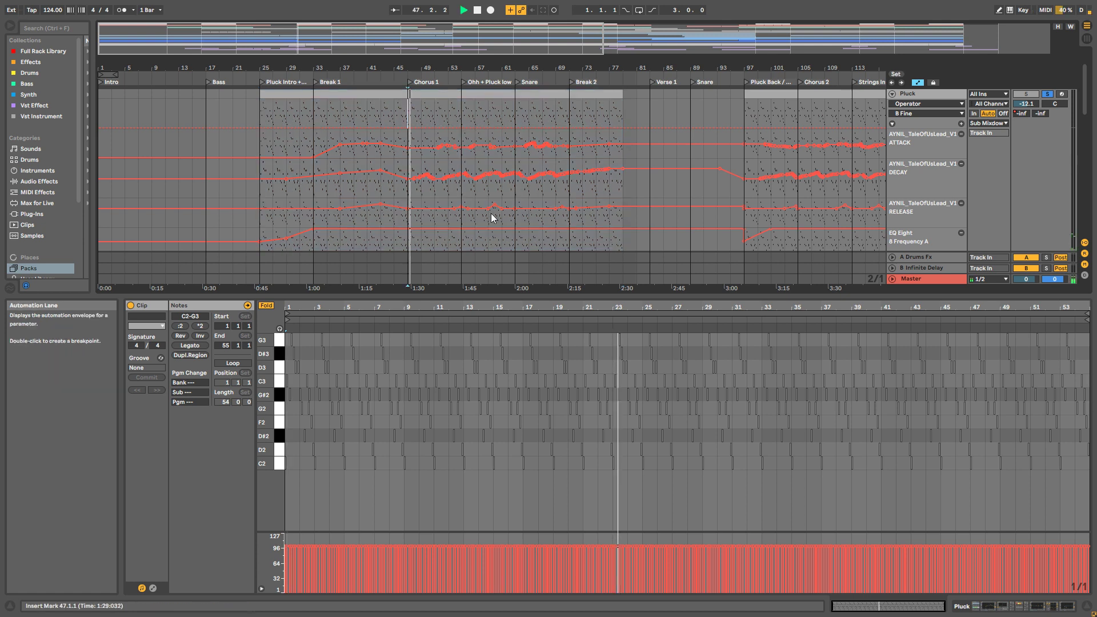
Step: Magnify the opening bars of the Pluck MIDI clip and enlarge the arrangement area to show more of its automation lanes
{"action": "left_click_drag", "start_coordinate": [369, 310], "coordinate": [436, 449]}
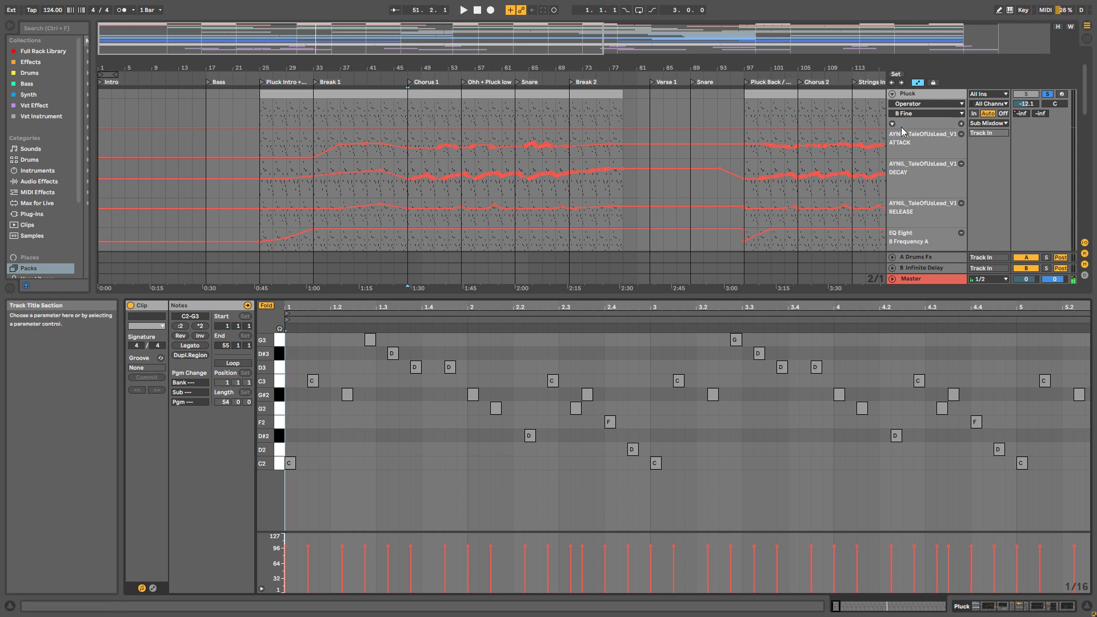
{"action": "left_click_drag", "start_coordinate": [936, 296], "coordinate": [951, 440]}
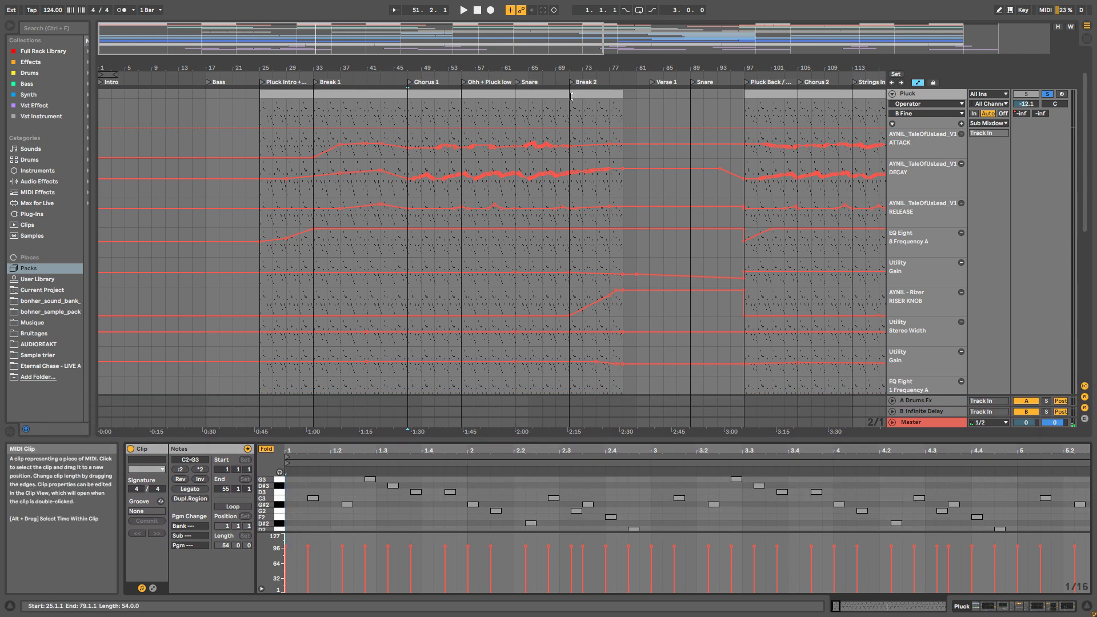
{"action": "scroll", "coordinate": [632, 164], "scroll_direction": "up", "scroll_amount": 2}
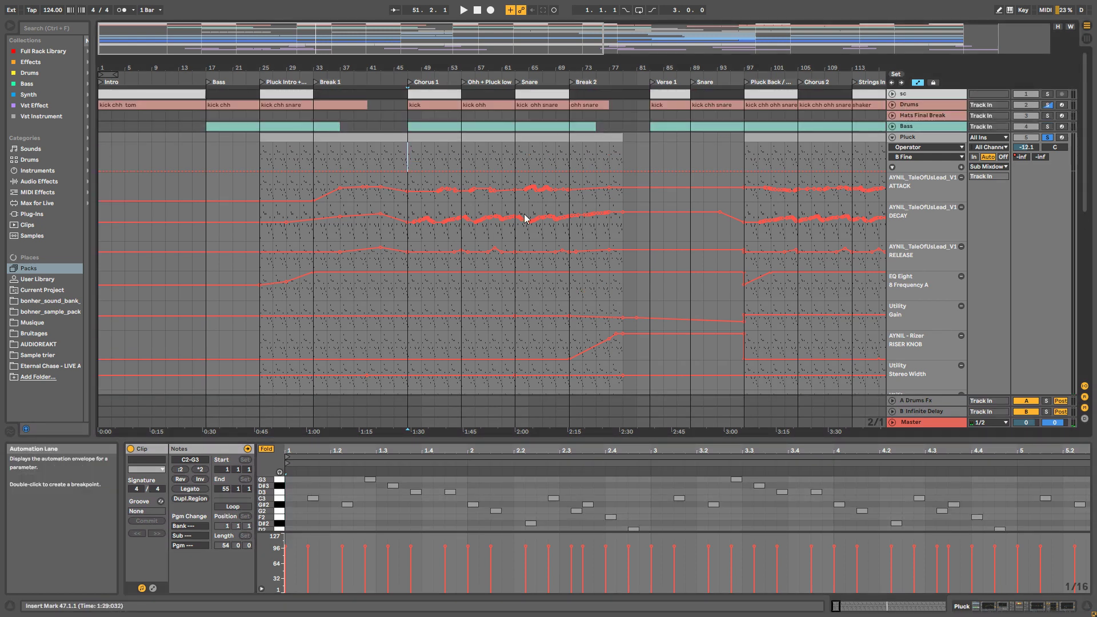
Step: Show the Pluck track's devices and audition the track from bar 63 at Snare, stopping early in Break 2
{"action": "left_click", "coordinate": [518, 240]}
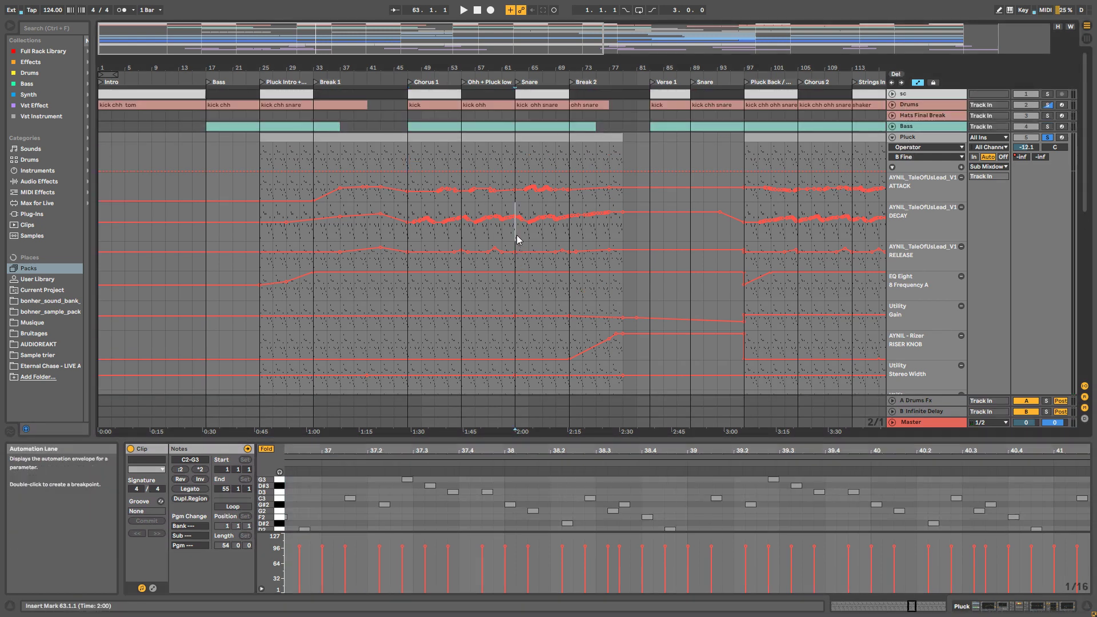
{"action": "double_click", "coordinate": [918, 138]}
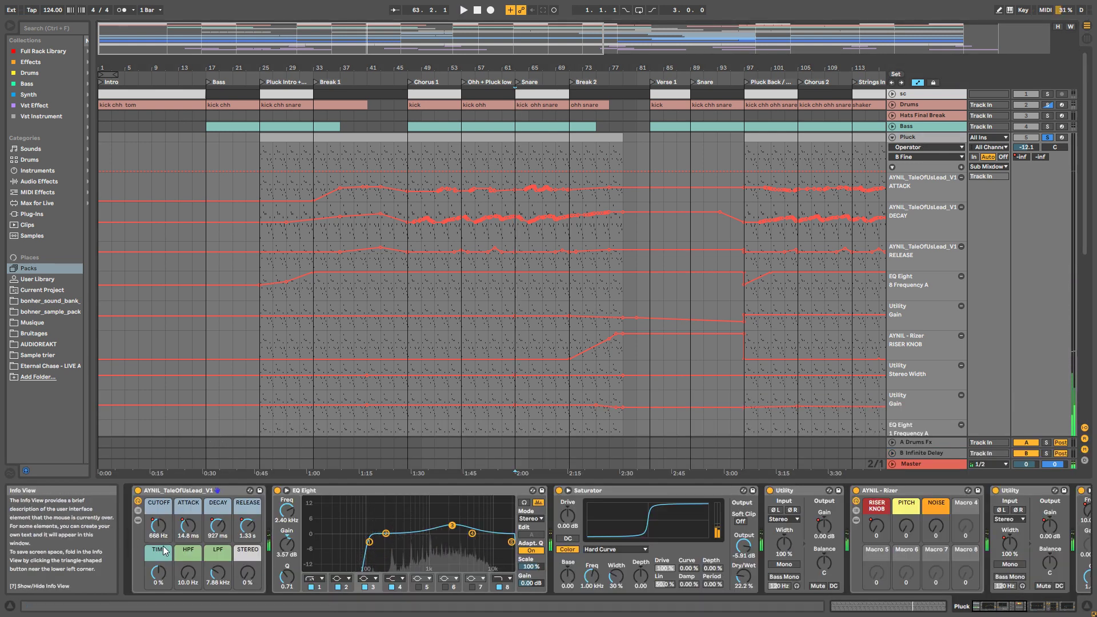
{"action": "key", "text": "space"}
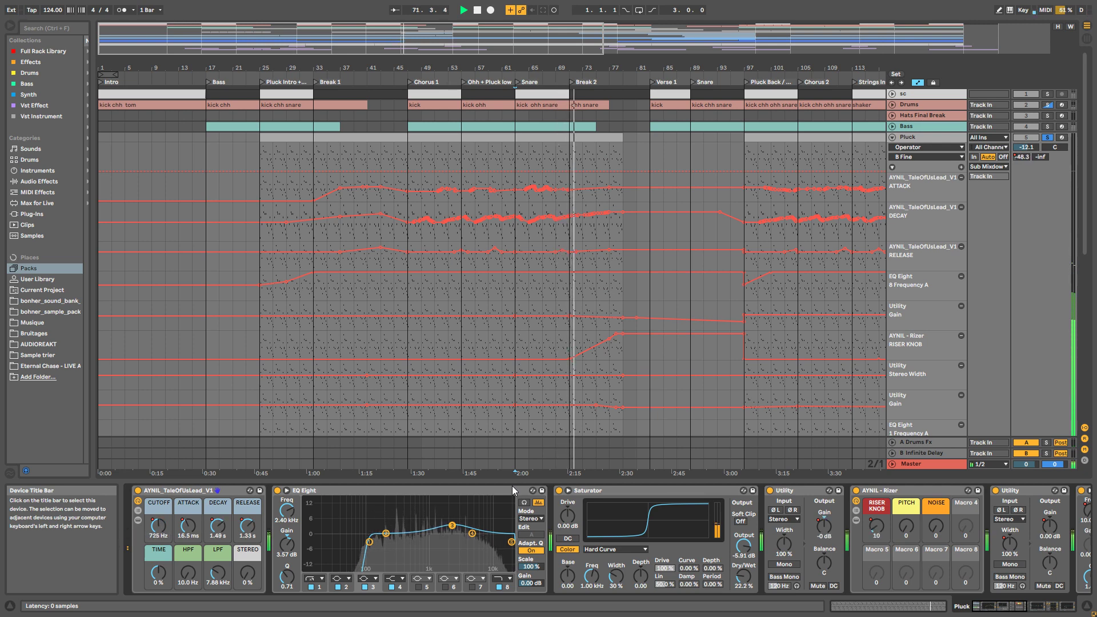
{"action": "key", "text": "space"}
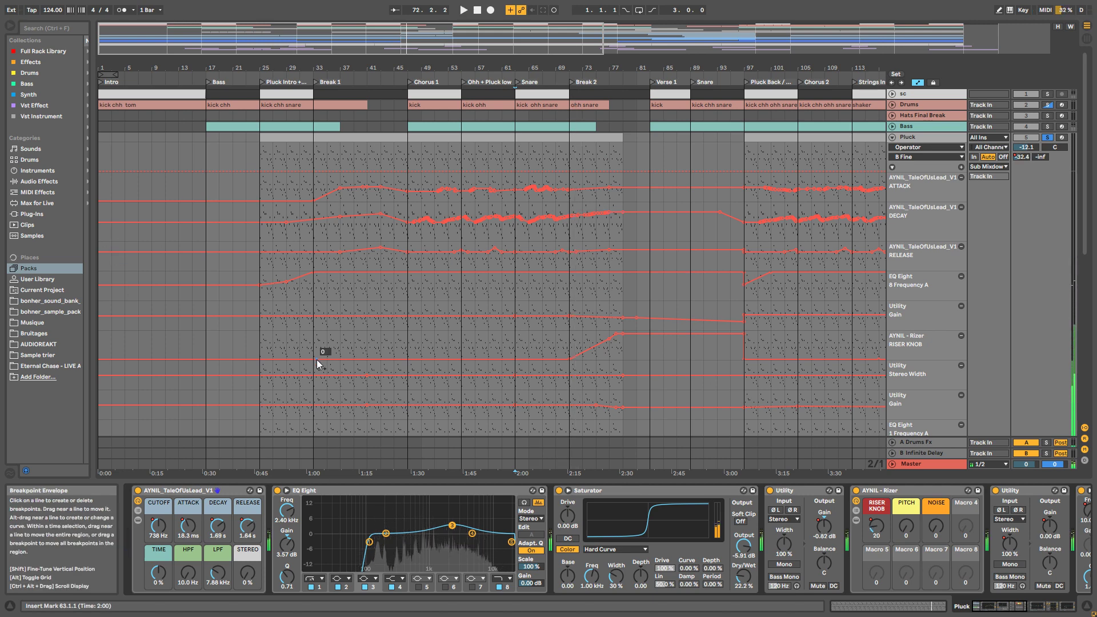
Step: Look through the Pluck chain as far as Delay, view its automation over the whole arrangement, and fold the track
{"action": "left_click", "coordinate": [1022, 611]}
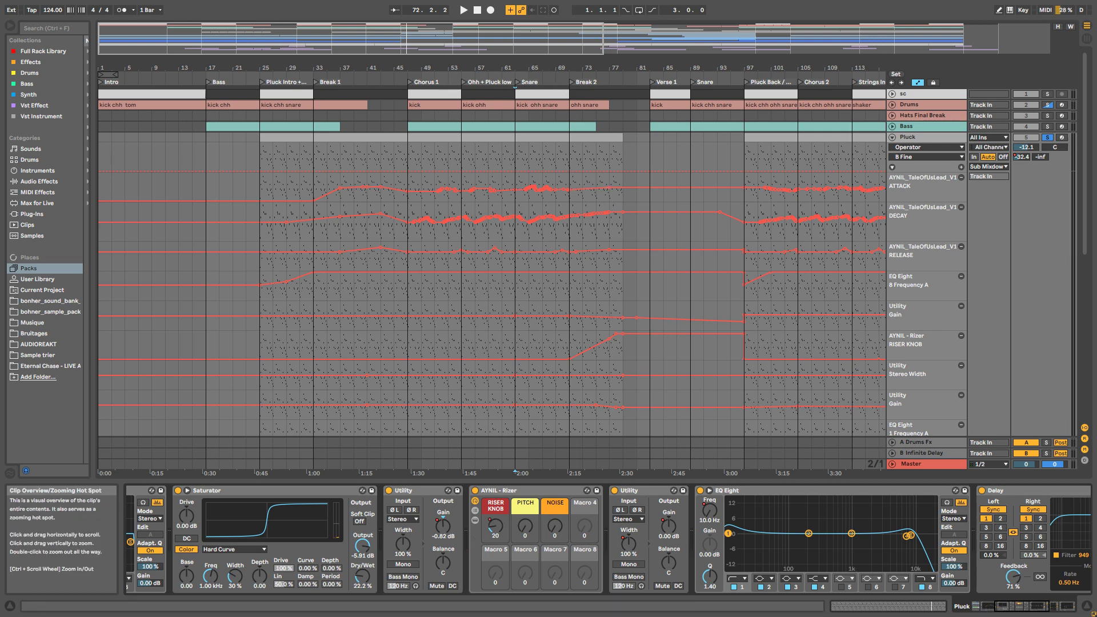
{"action": "scroll", "coordinate": [560, 94], "scroll_direction": "down", "scroll_amount": 5}
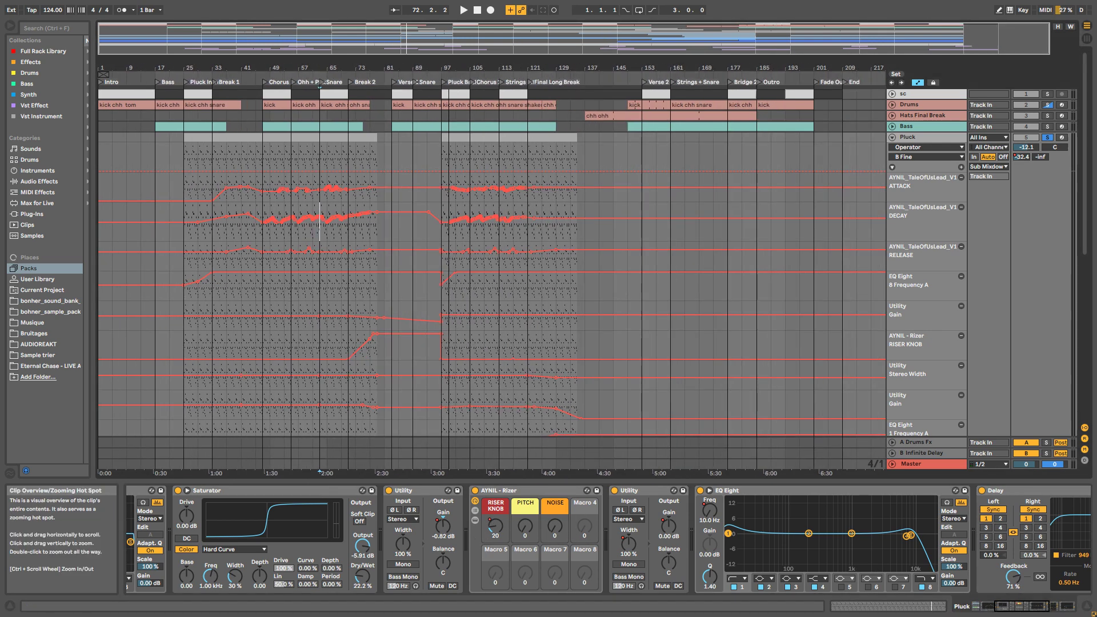
{"action": "left_click", "coordinate": [893, 137]}
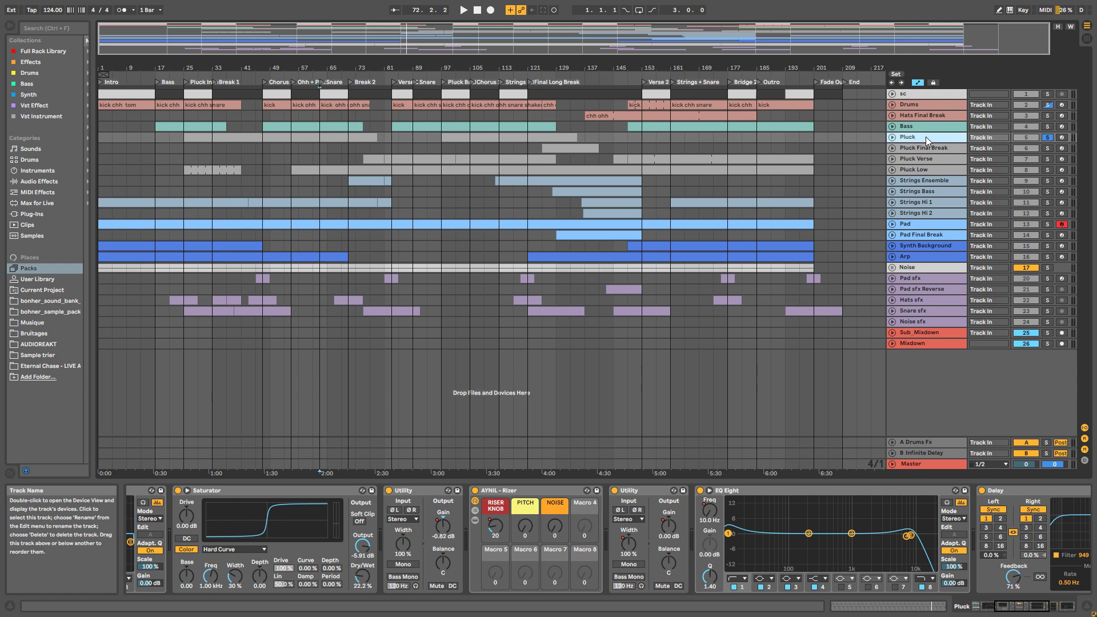
Step: Solo the Pluck Final Break track, audition its clip from bar 125, and unfold the track to show its automation
{"action": "key", "text": "Down"}
{"action": "left_click", "coordinate": [1048, 149]}
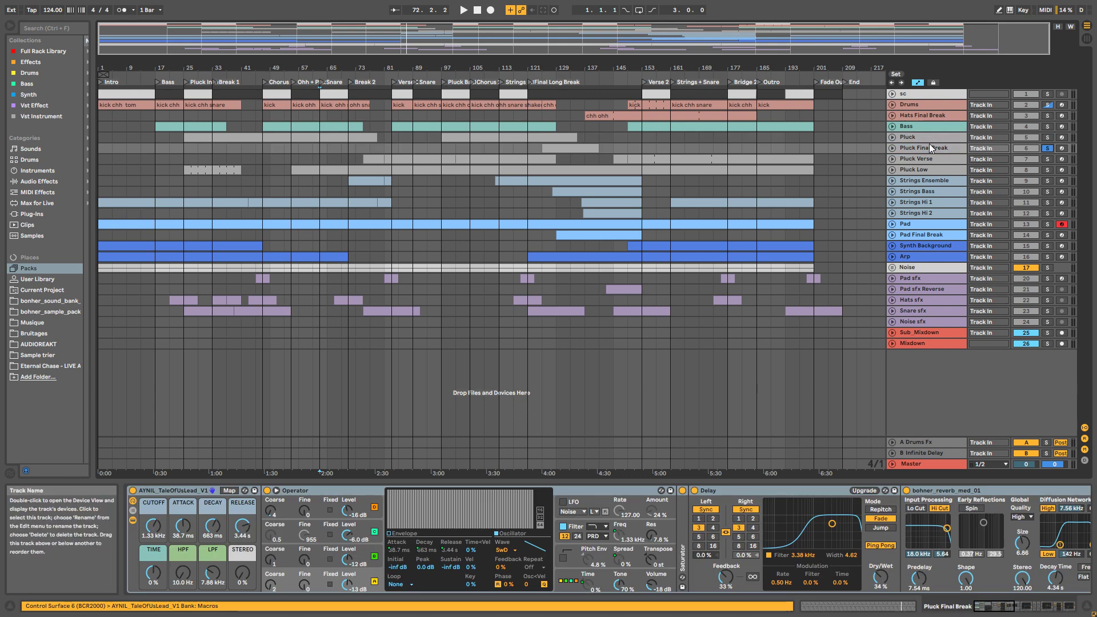
{"action": "left_click", "coordinate": [558, 148]}
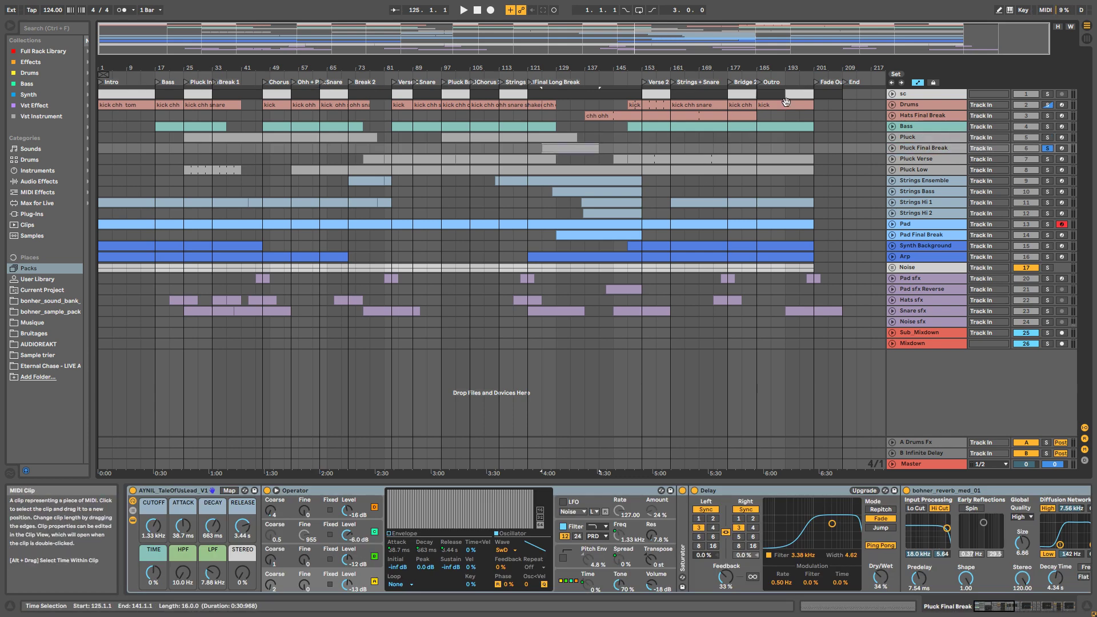
{"action": "key", "text": "space"}
{"action": "left_click", "coordinate": [891, 148]}
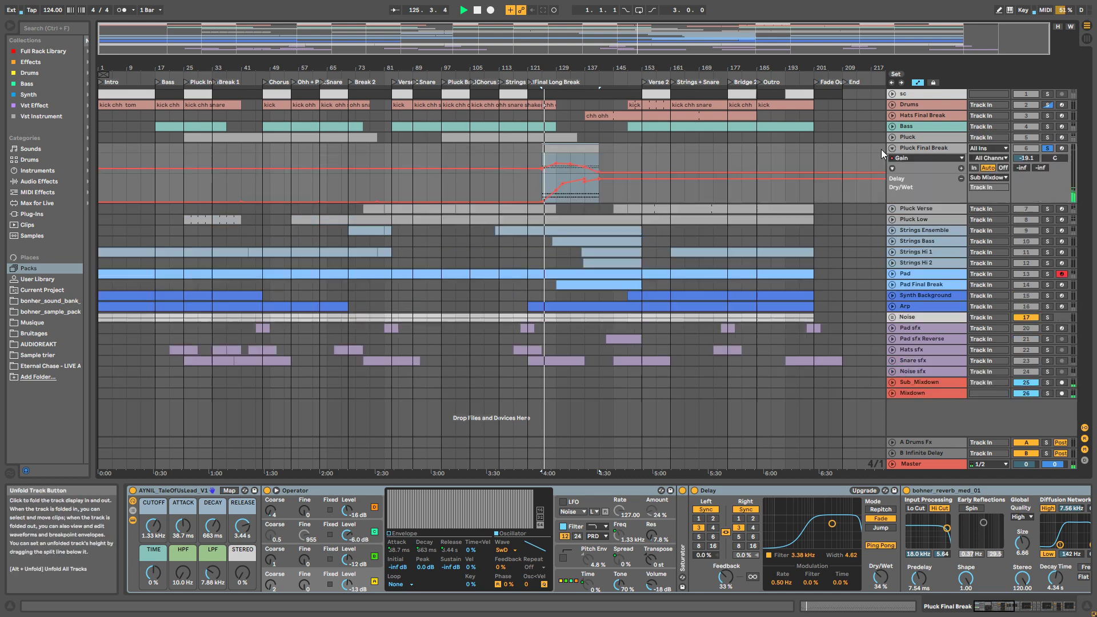
{"action": "key", "text": "space"}
Step: Examine the Pluck Final Break automation and open its MIDI clip to view the notes, folding the track when done
{"action": "left_click_drag", "start_coordinate": [550, 38], "coordinate": [550, 86]}
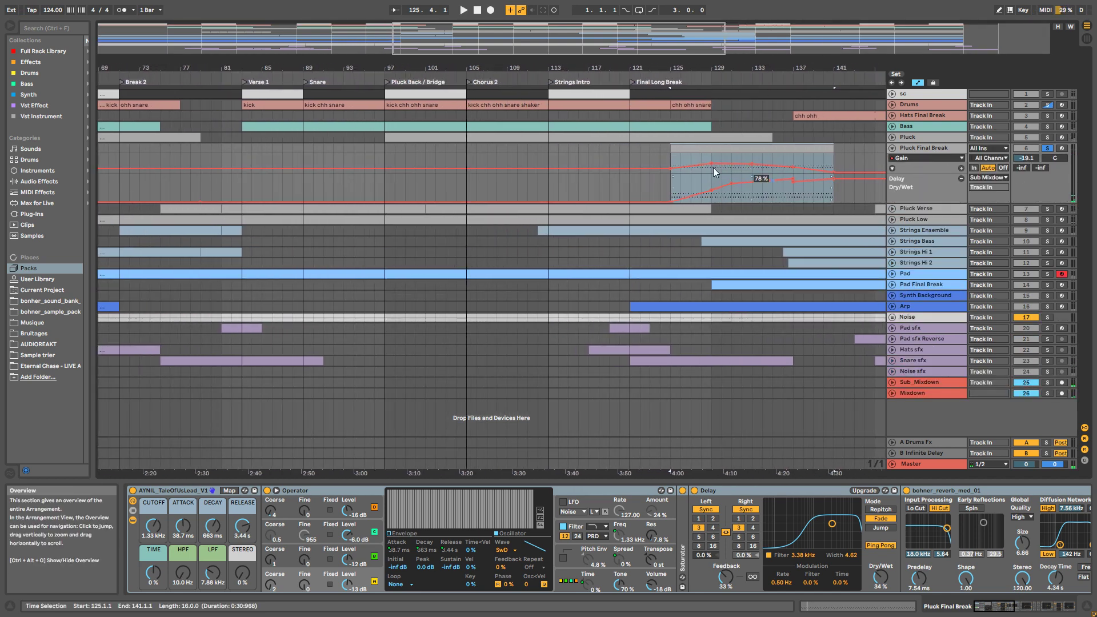
{"action": "double_click", "coordinate": [686, 148]}
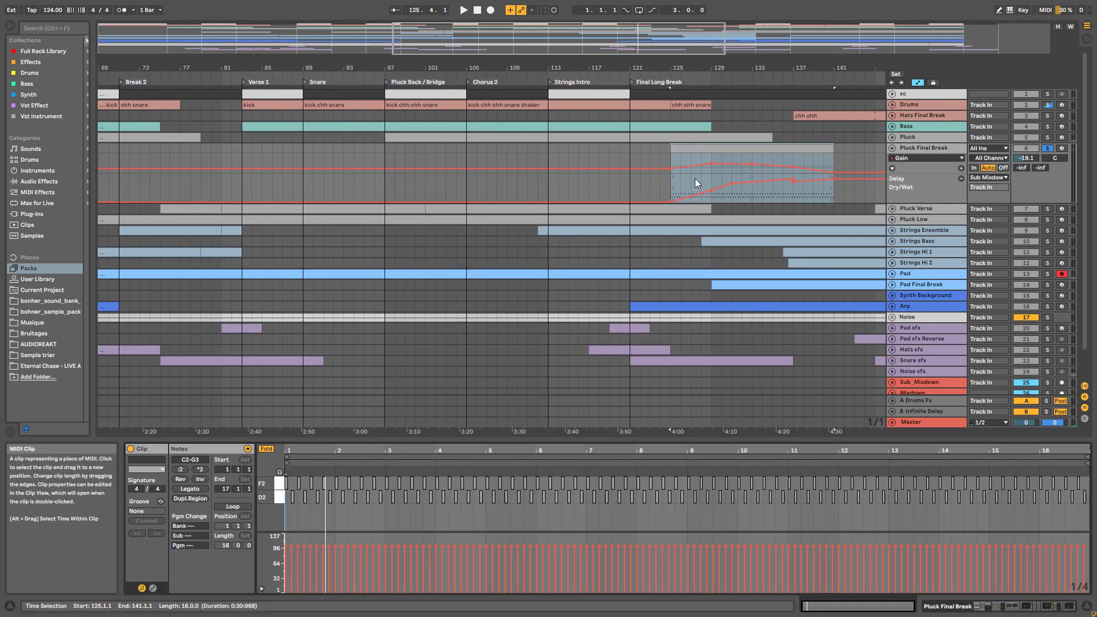
{"action": "left_click", "coordinate": [893, 148]}
{"action": "left_click_drag", "start_coordinate": [675, 47], "coordinate": [560, 3]}
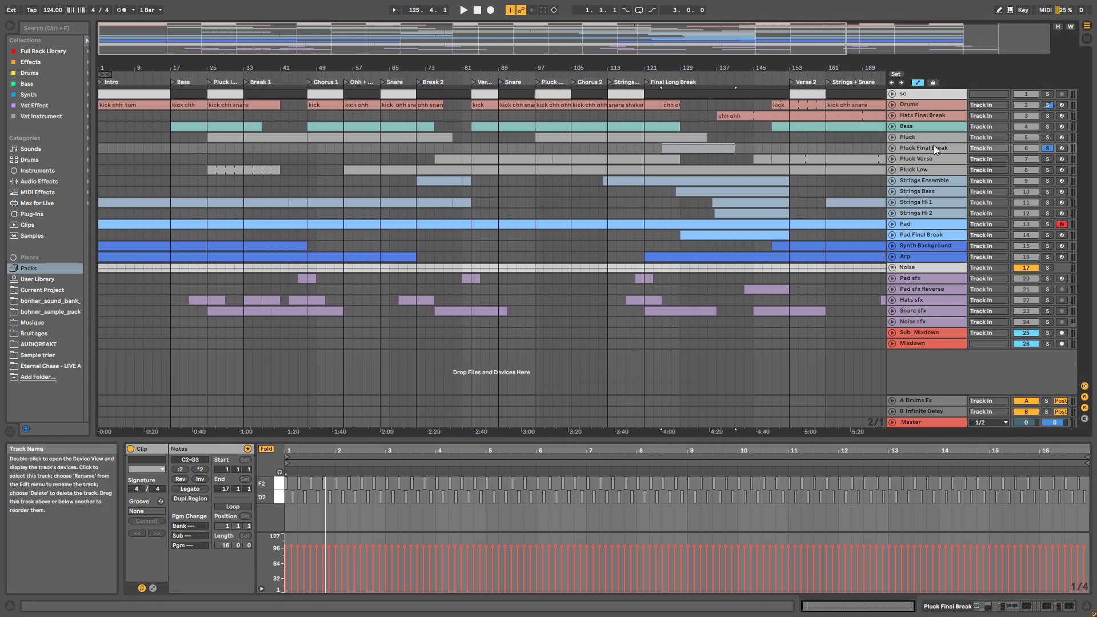
Step: Solo and unfold the Pluck Verse track, and open its MIDI clip starting at bar 75 to view the notes
{"action": "left_click", "coordinate": [939, 159]}
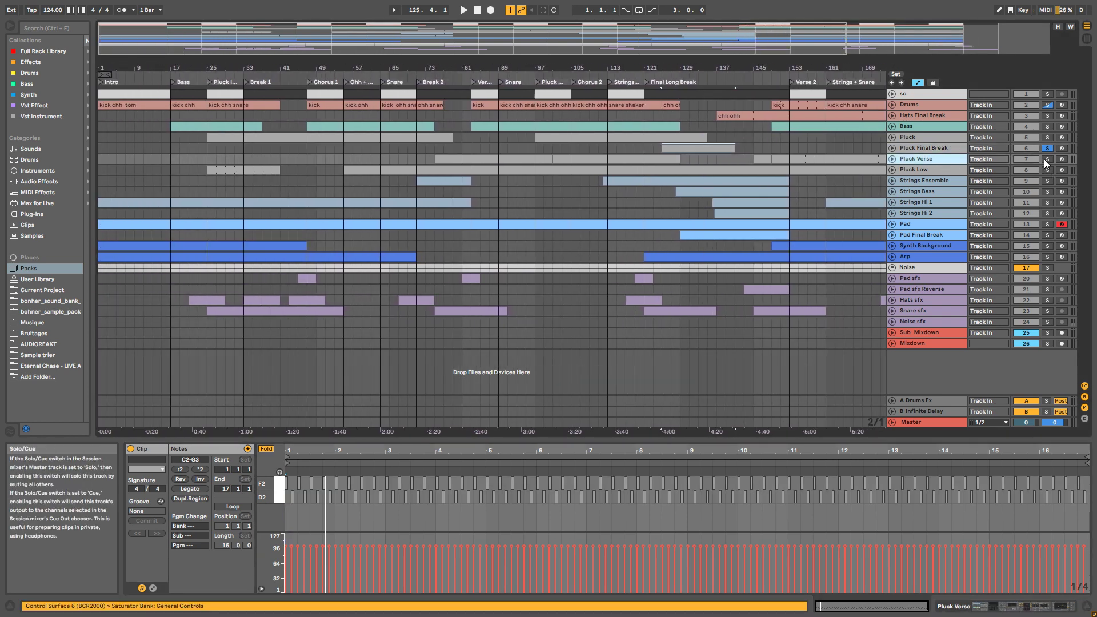
{"action": "left_click", "coordinate": [1046, 159]}
{"action": "left_click", "coordinate": [893, 159]}
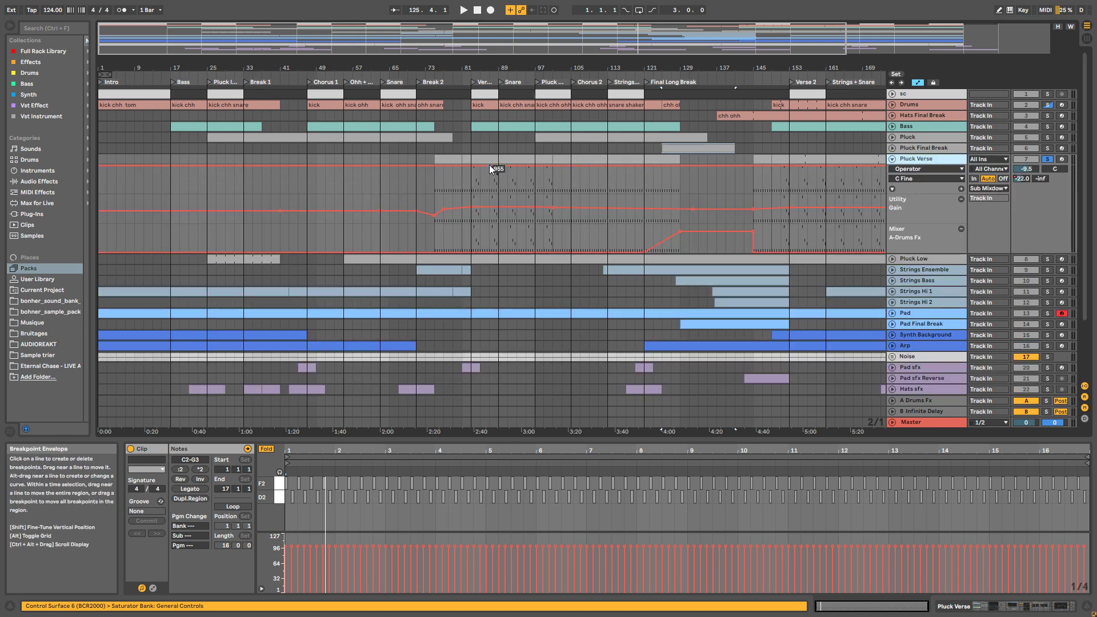
{"action": "left_click", "coordinate": [451, 159]}
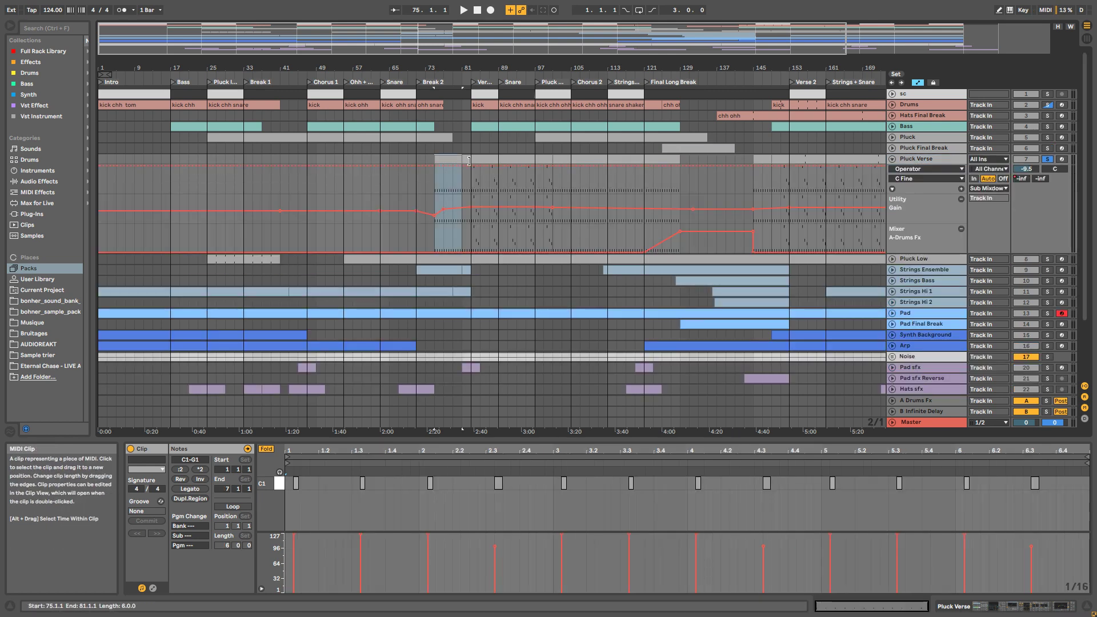
{"action": "left_click_drag", "start_coordinate": [423, 68], "coordinate": [393, 126]}
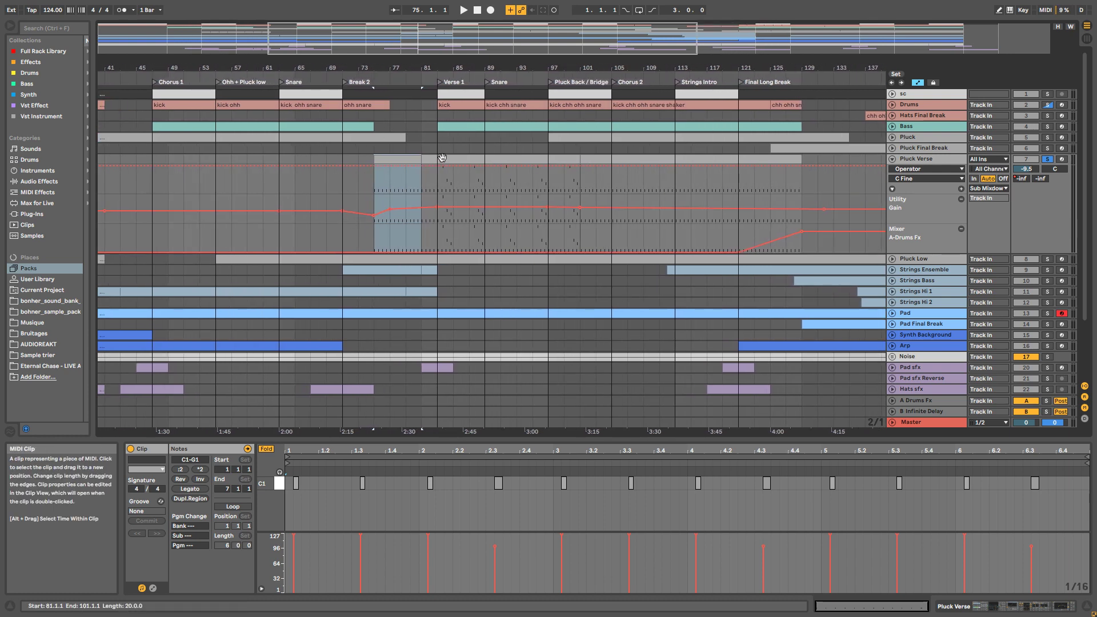
Step: Show the Pluck Verse track's devices and audition the track from bar 75
{"action": "left_click", "coordinate": [915, 160]}
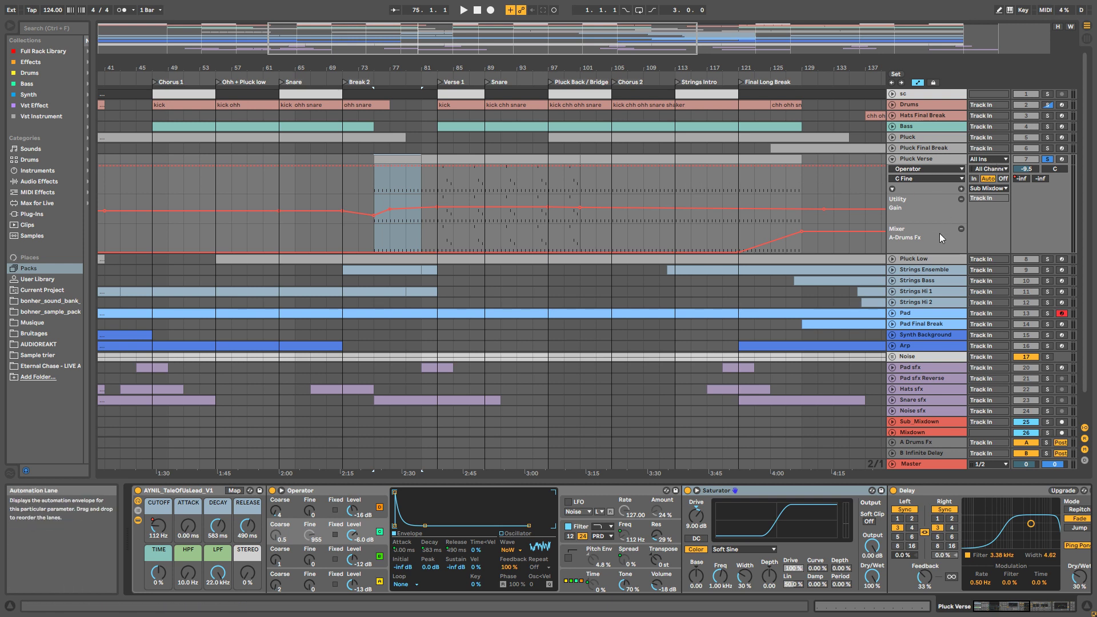
{"action": "key", "text": "space"}
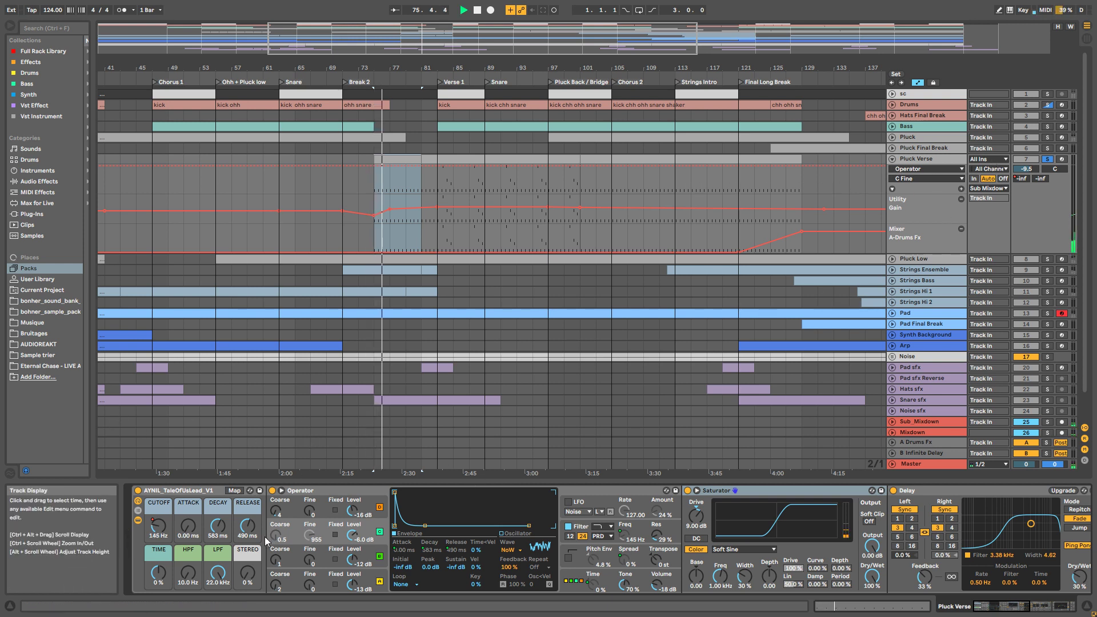
{"action": "key", "text": "space"}
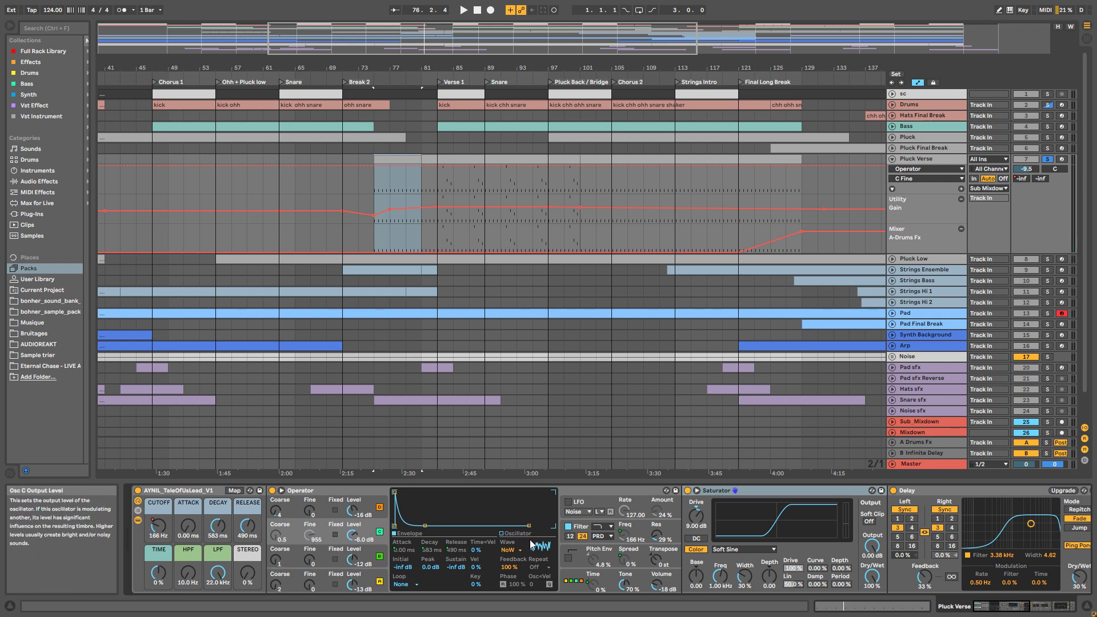
Step: Compare the devices of Pluck Final Break and Pluck Verse, and hide the devices inside Pluck Verse's AYNIL_TaleOfUsLead_V1 rack
{"action": "left_click", "coordinate": [925, 147]}
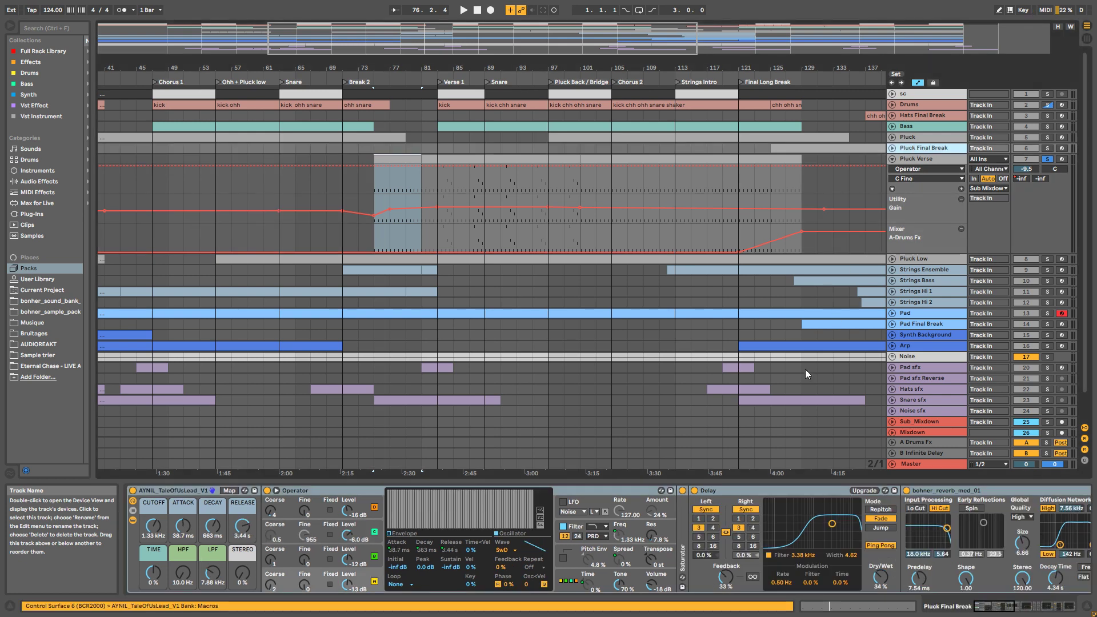
{"action": "left_click", "coordinate": [942, 158]}
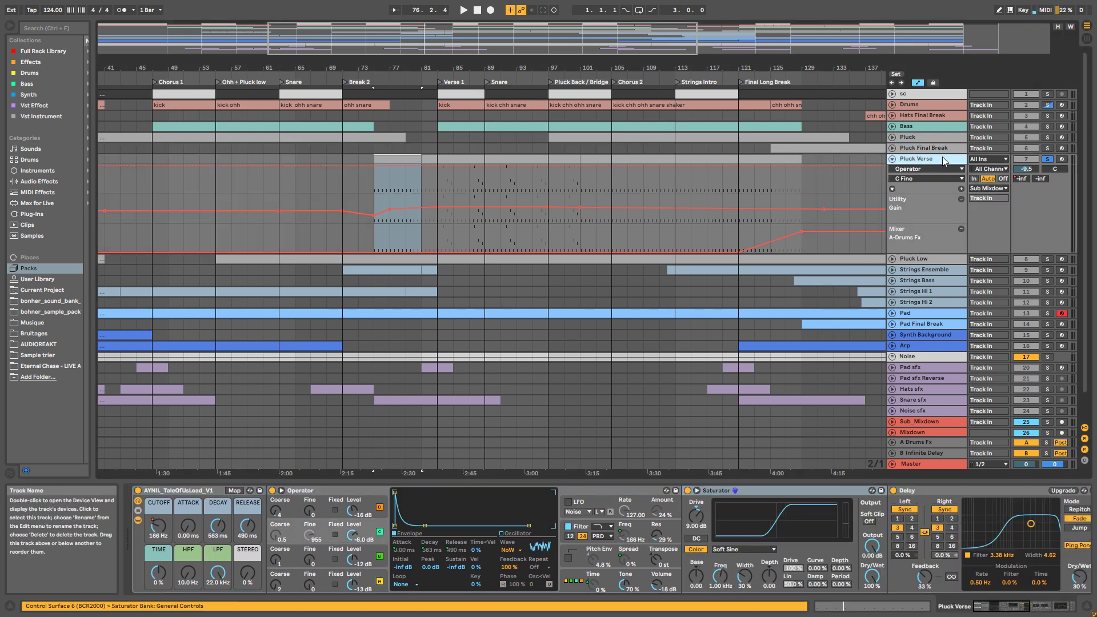
{"action": "left_click", "coordinate": [136, 521]}
Step: Open and audition the Pluck Verse clip starting at bar 81, examine its notes up close, and fold and unsolo the track
{"action": "left_click", "coordinate": [450, 160]}
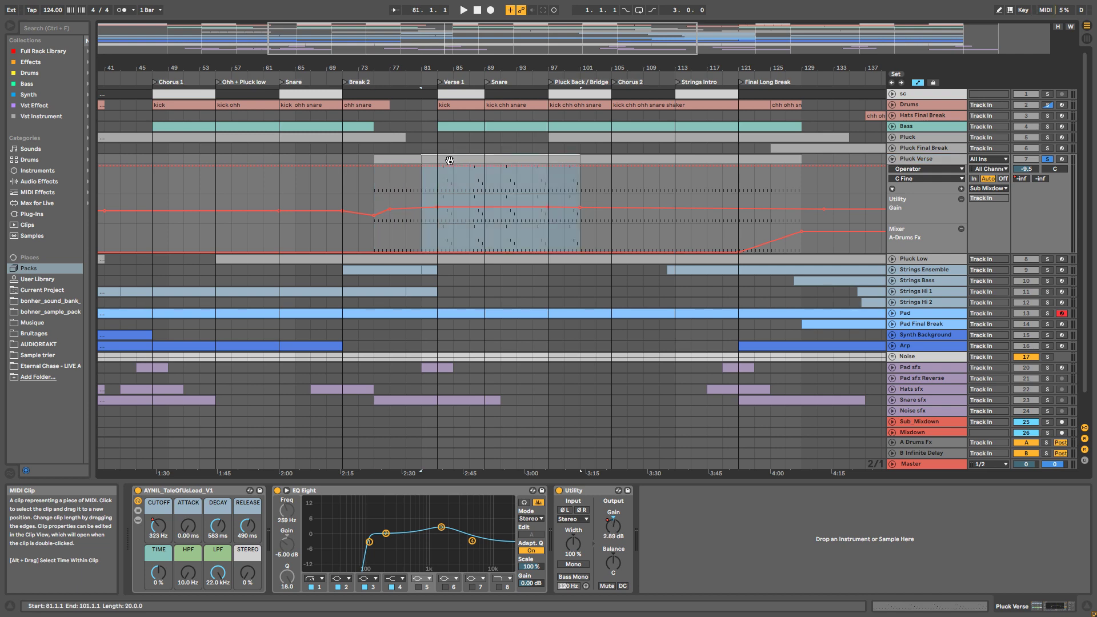
{"action": "double_click", "coordinate": [450, 161]}
{"action": "key", "text": "space"}
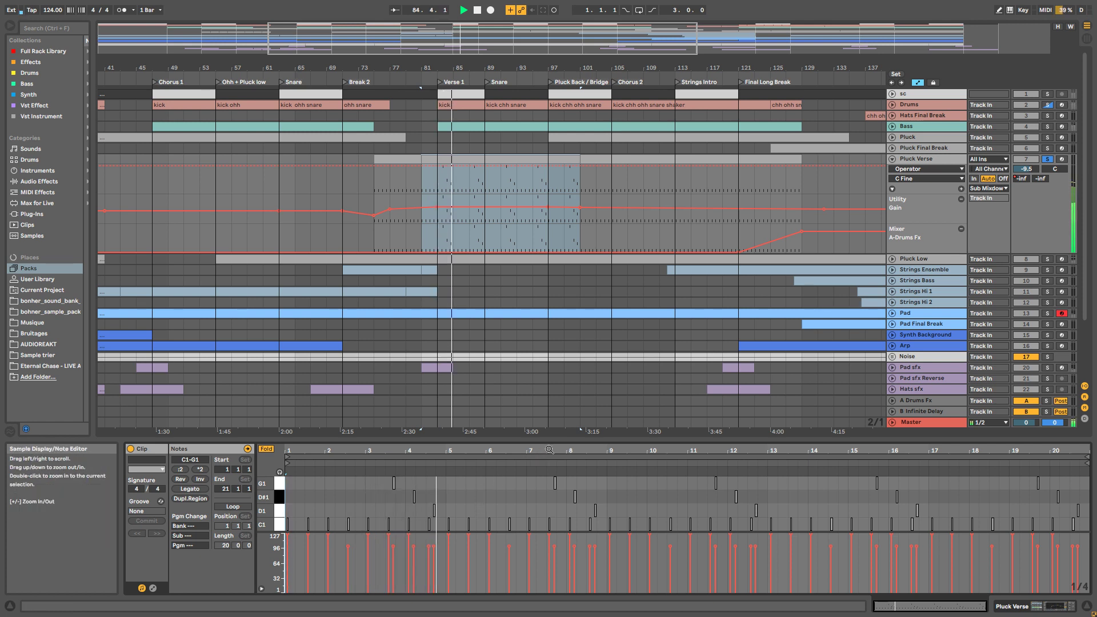
{"action": "left_click_drag", "start_coordinate": [549, 449], "coordinate": [550, 472]}
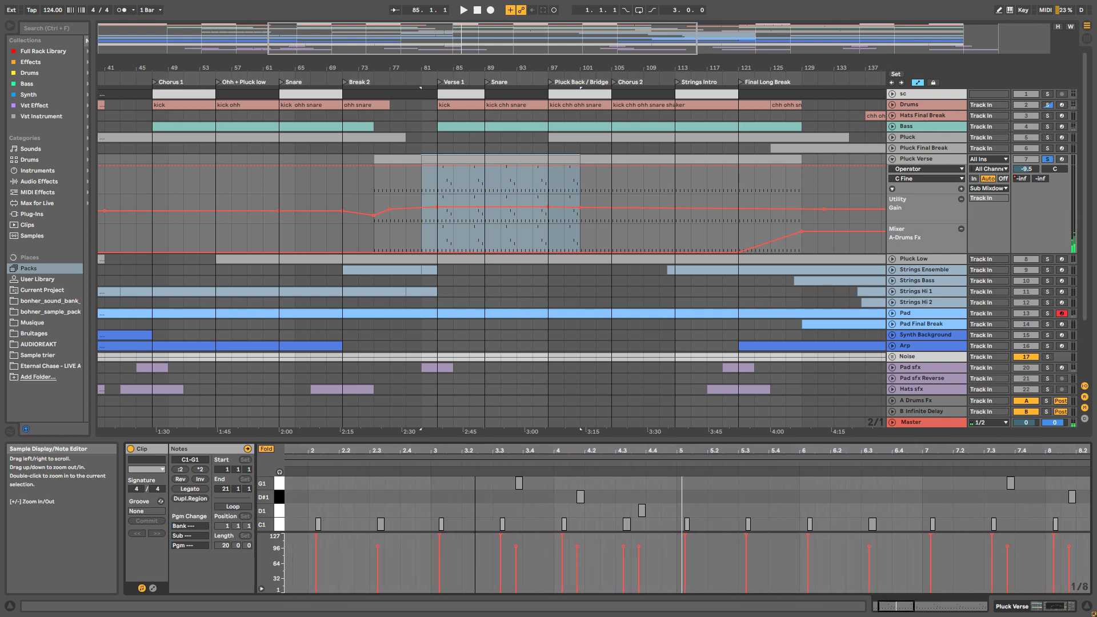
{"action": "left_click", "coordinate": [893, 158]}
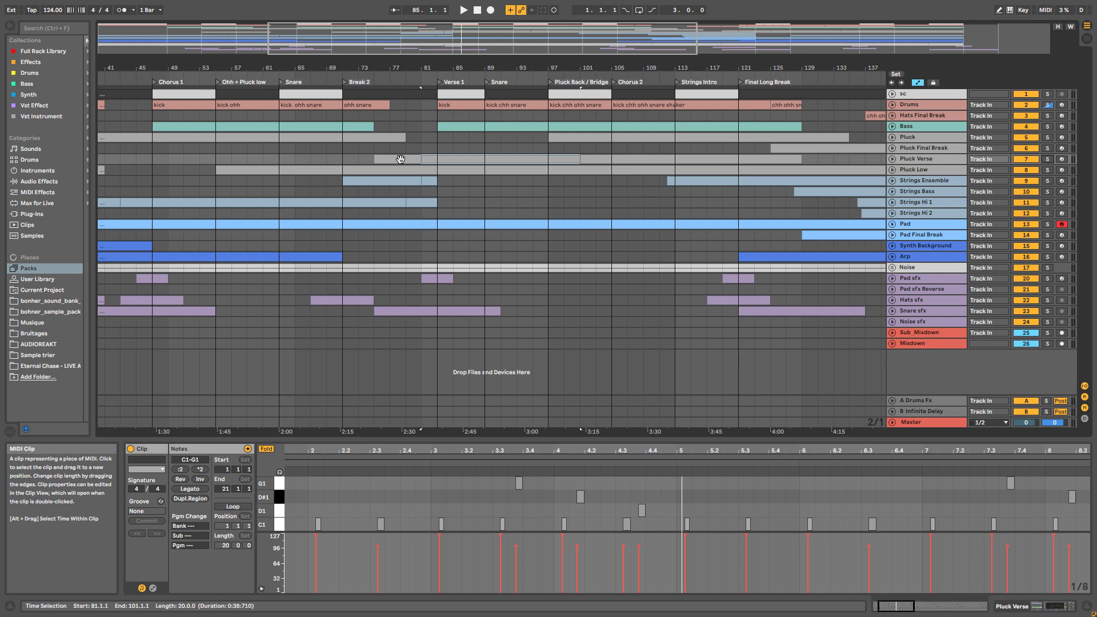
Step: Solo the Pluck Low track, show its Wavetable device chain, and audition it from bar 81
{"action": "left_click", "coordinate": [911, 169]}
{"action": "left_click", "coordinate": [1048, 170]}
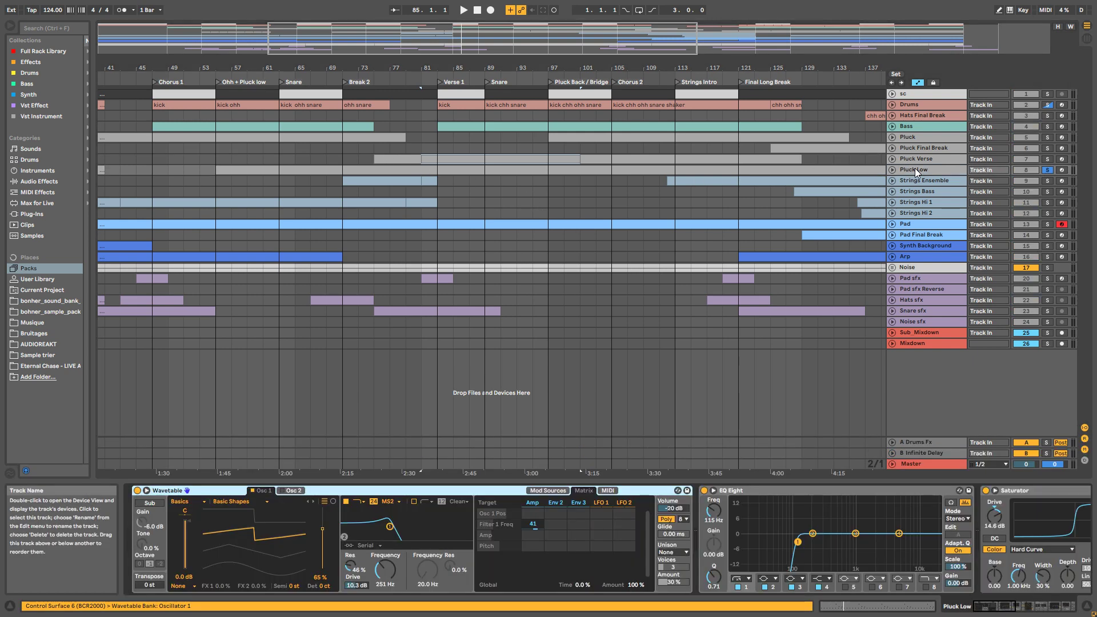
{"action": "double_click", "coordinate": [914, 168]}
{"action": "key", "text": "space"}
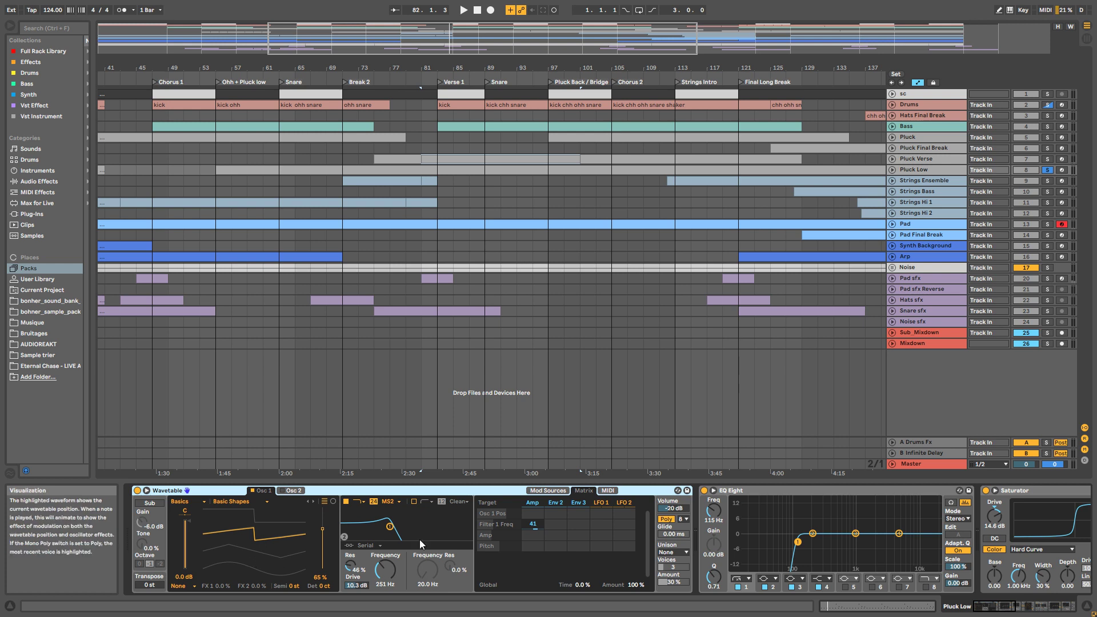
Step: Show Wavetable's amp envelope among the modulation sources, and audition Pluck Low again while viewing EQ Eight, Saturator and Echo
{"action": "left_click", "coordinate": [536, 505]}
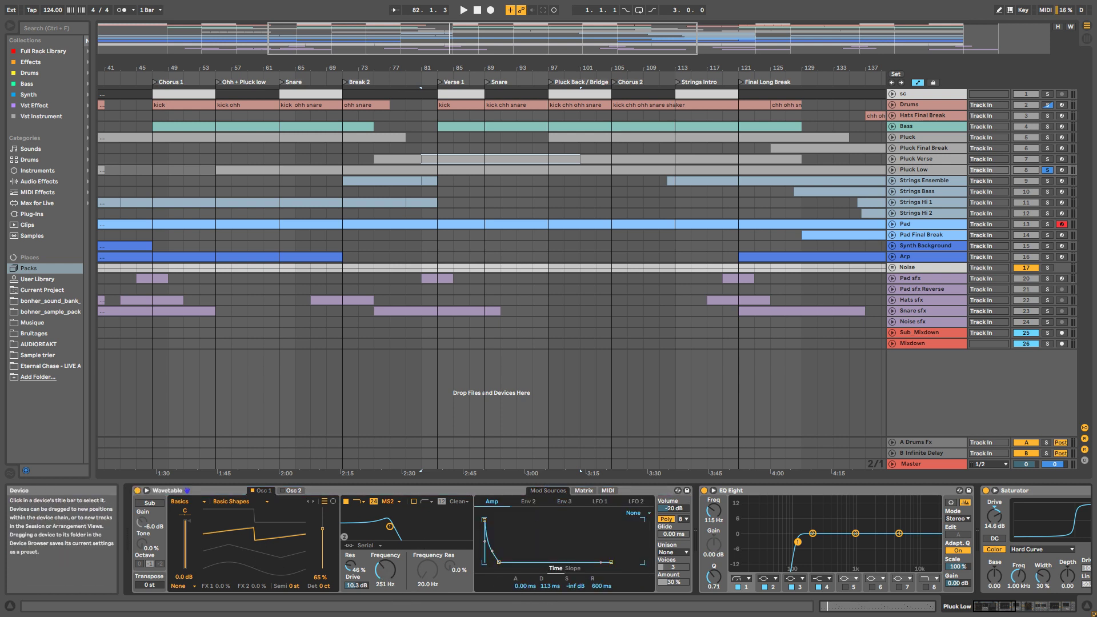
{"action": "left_click_drag", "start_coordinate": [986, 606], "coordinate": [1009, 606]}
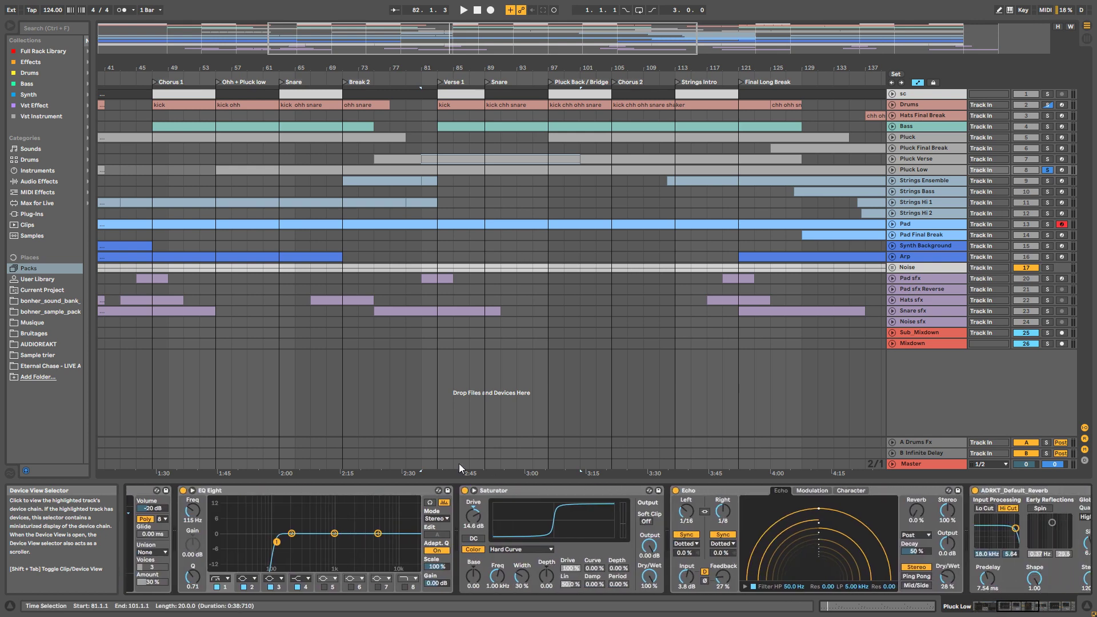
{"action": "key", "text": "space"}
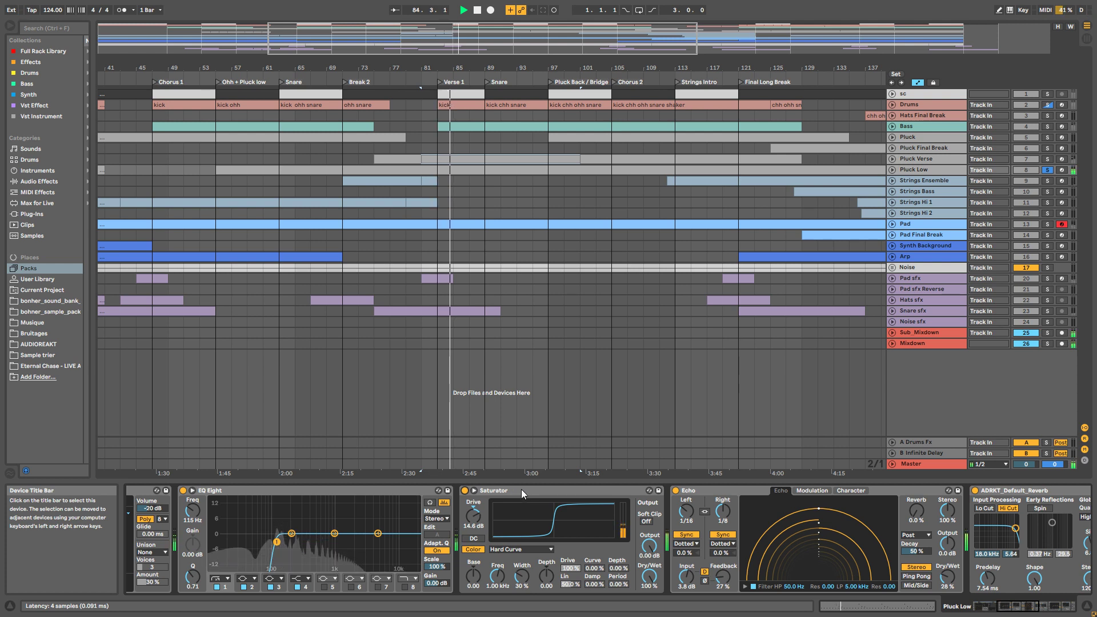
{"action": "key", "text": "space"}
Step: Bypass Echo and ADRKT_Default_Reverb, audition Pluck Low without them, and reactivate both effects during playback
{"action": "left_click", "coordinate": [676, 491]}
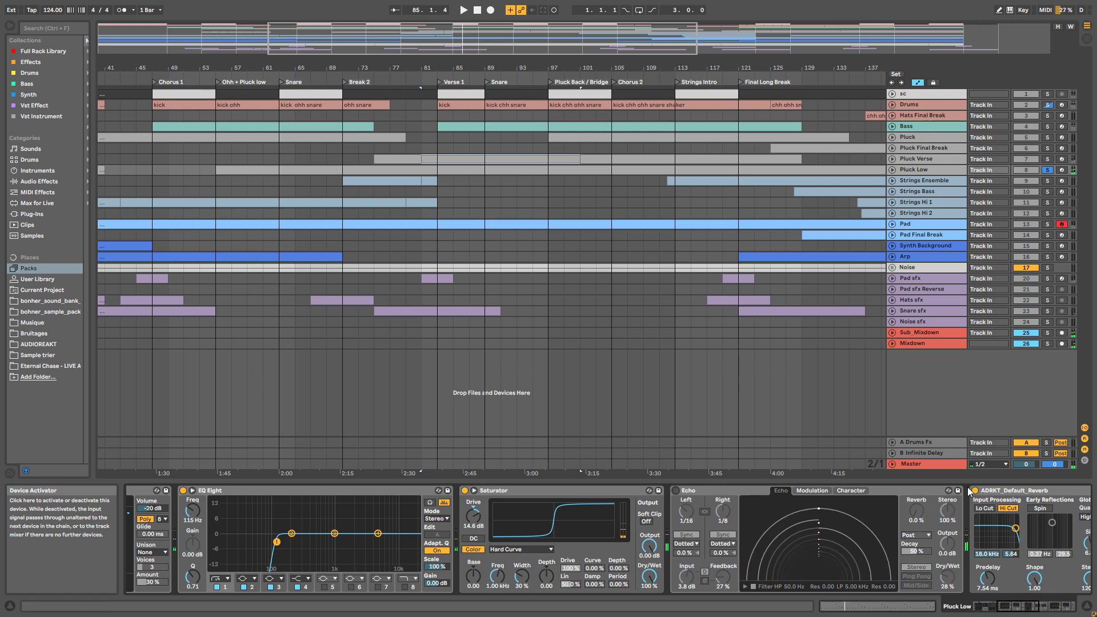
{"action": "left_click", "coordinate": [975, 491]}
{"action": "key", "text": "space"}
{"action": "left_click", "coordinate": [676, 490]}
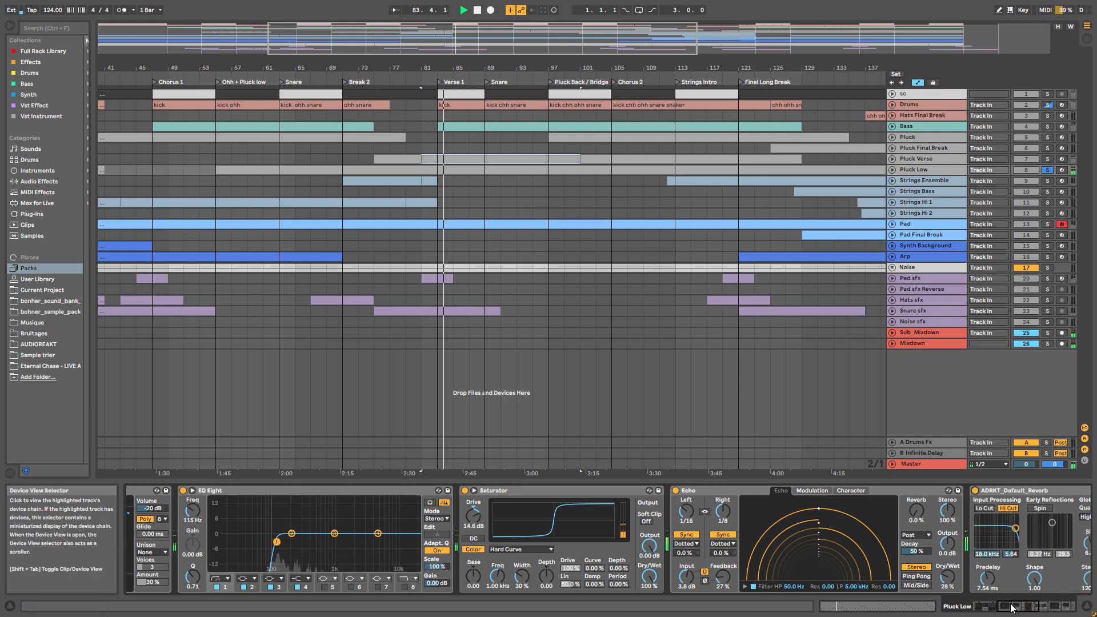
Step: Look through Pluck Low's chain from ADRKT_Default_Reverb to the later Saturator, stop playback, unsolo the track and show the whole arrangement
{"action": "left_click", "coordinate": [1041, 606]}
{"action": "left_click_drag", "start_coordinate": [1042, 606], "coordinate": [1042, 606]}
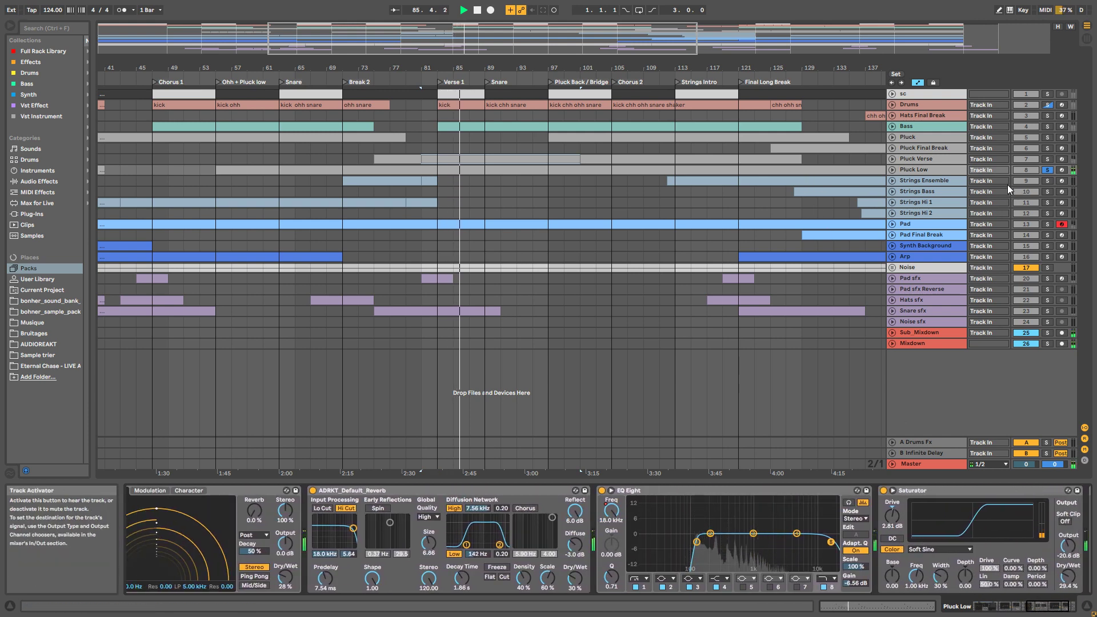
{"action": "key", "text": "space"}
{"action": "left_click", "coordinate": [1047, 170]}
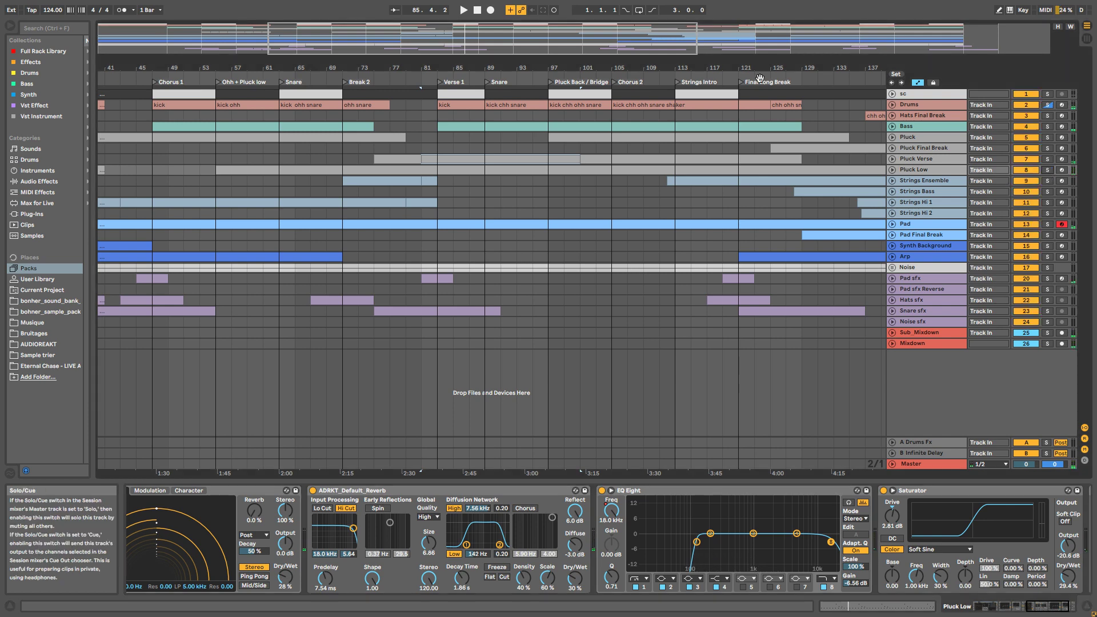
{"action": "left_click_drag", "start_coordinate": [579, 68], "coordinate": [579, 26]}
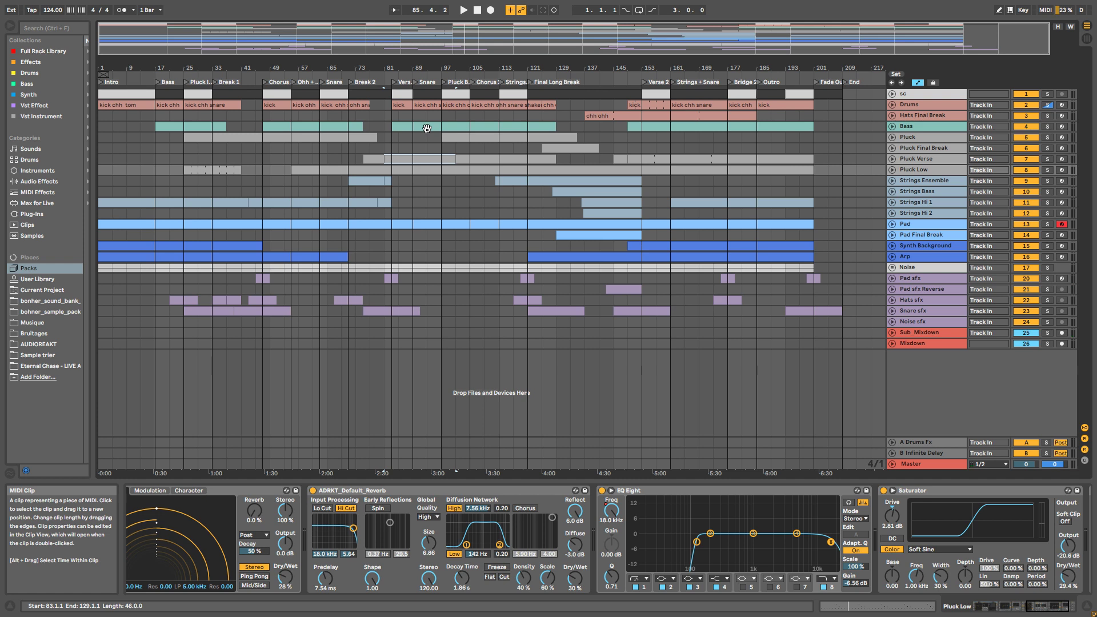
Step: Listen to the Pluck Low track soloed from bar 85, then release its solo and stop playback
{"action": "left_click", "coordinate": [398, 179]}
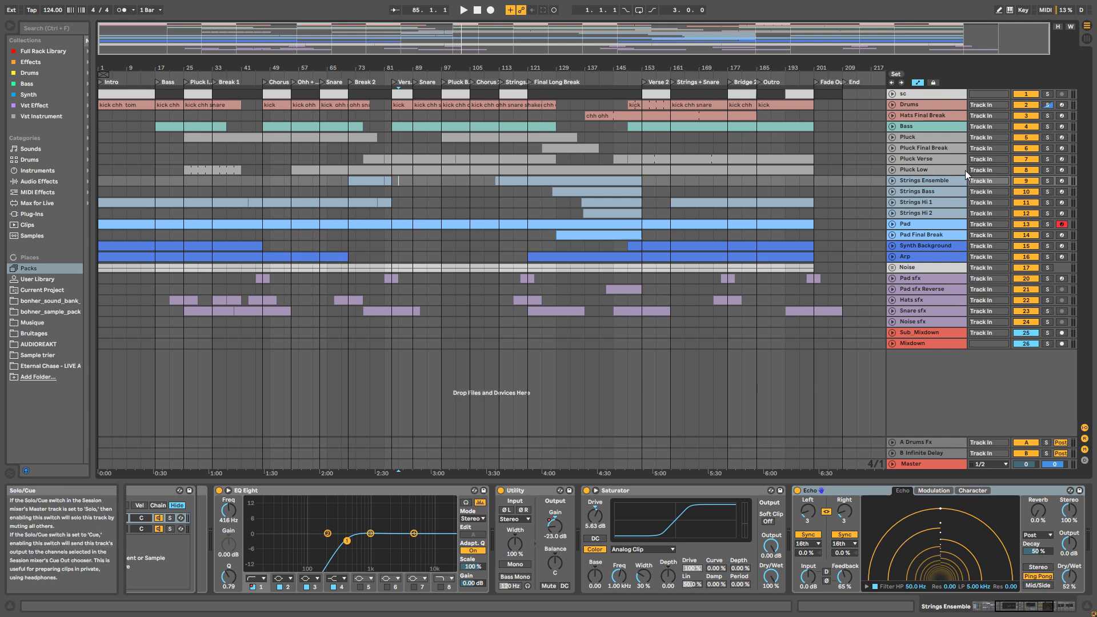
{"action": "left_click", "coordinate": [1048, 171]}
{"action": "key", "text": "space"}
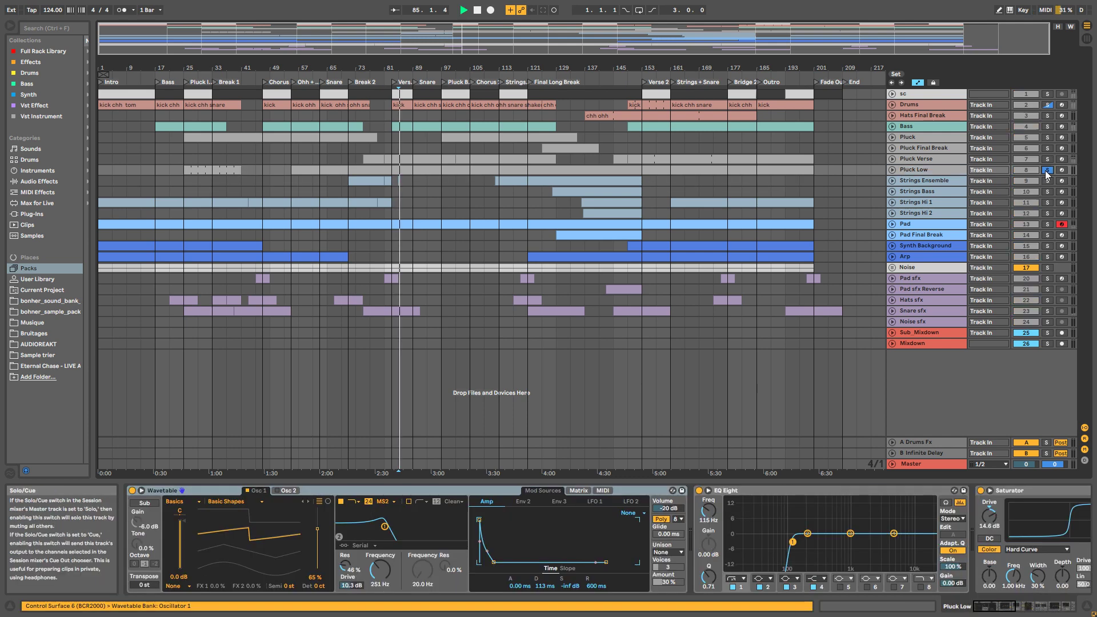
{"action": "left_click", "coordinate": [1048, 171]}
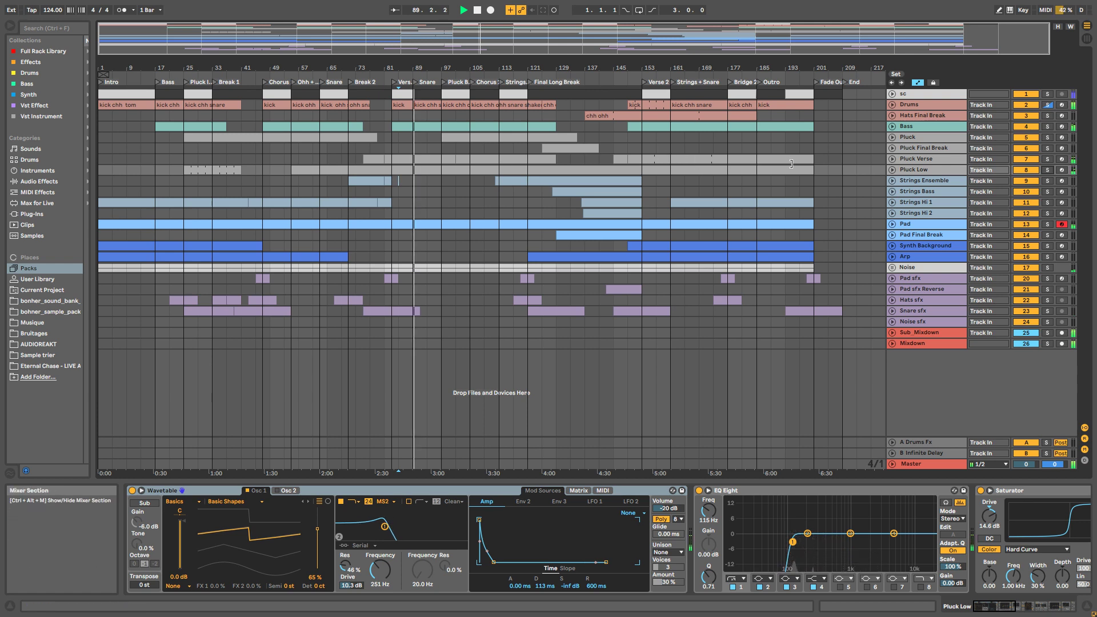
{"action": "key", "text": "space"}
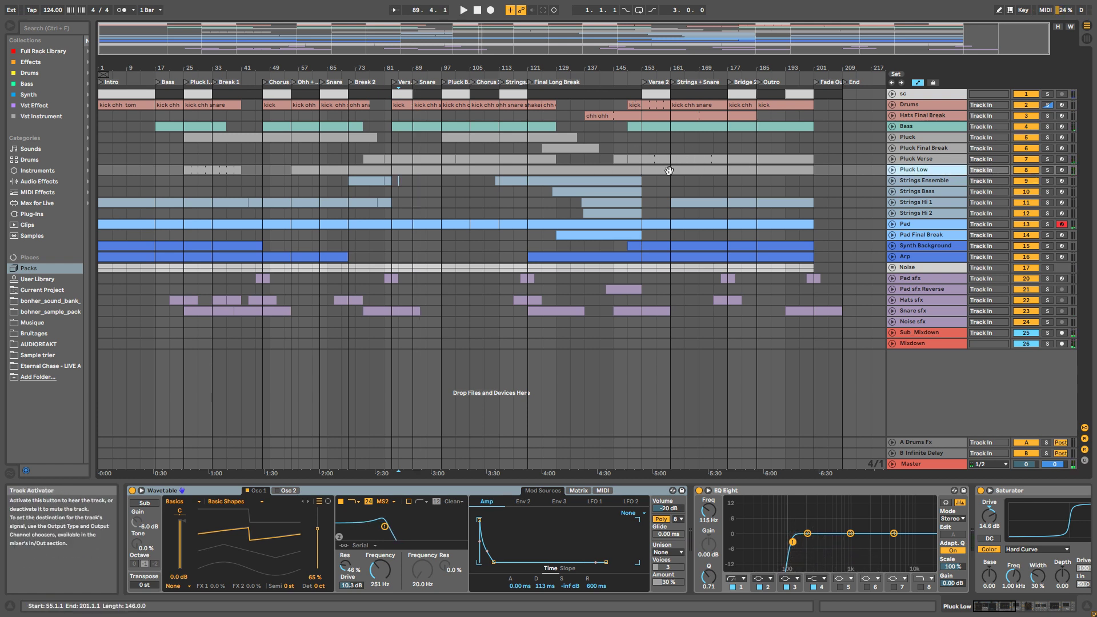
Step: Solo the Strings Ensemble track and bring the Instrument Rack at the start of its device chain into view
{"action": "left_click_drag", "start_coordinate": [606, 68], "coordinate": [548, 87]}
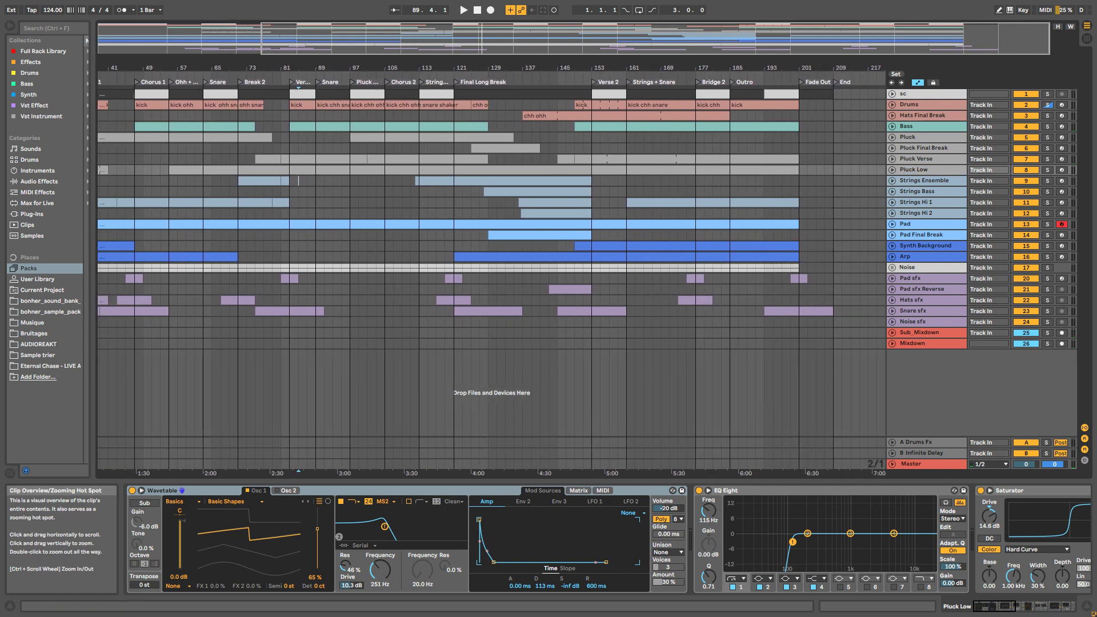
{"action": "left_click", "coordinate": [943, 182]}
{"action": "left_click_drag", "start_coordinate": [579, 70], "coordinate": [600, 47]}
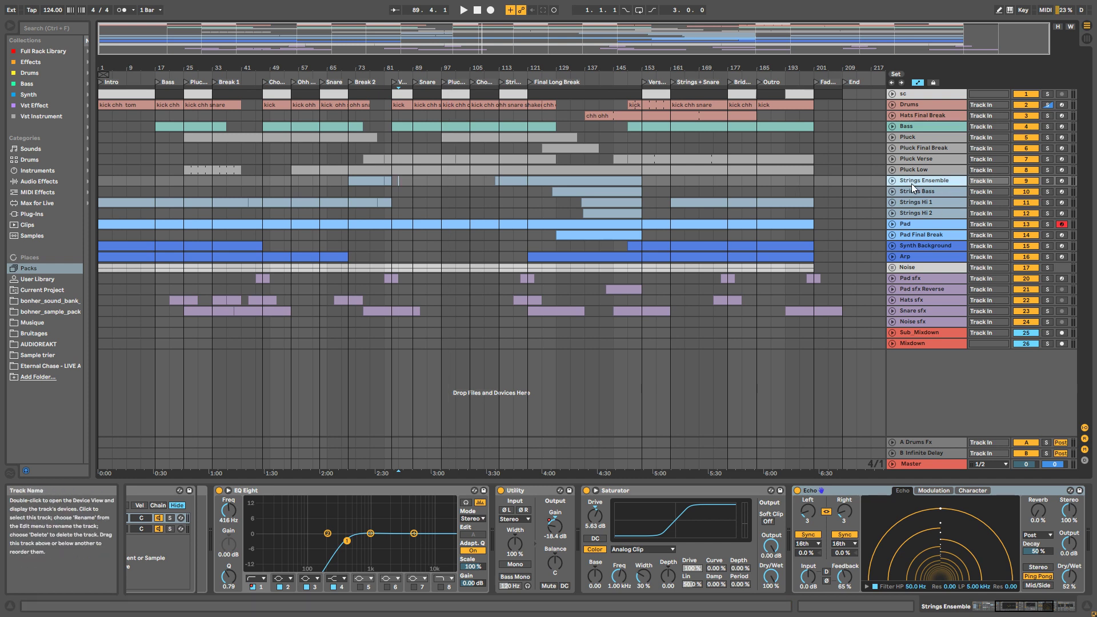
{"action": "left_click_drag", "start_coordinate": [1028, 608], "coordinate": [1024, 606]}
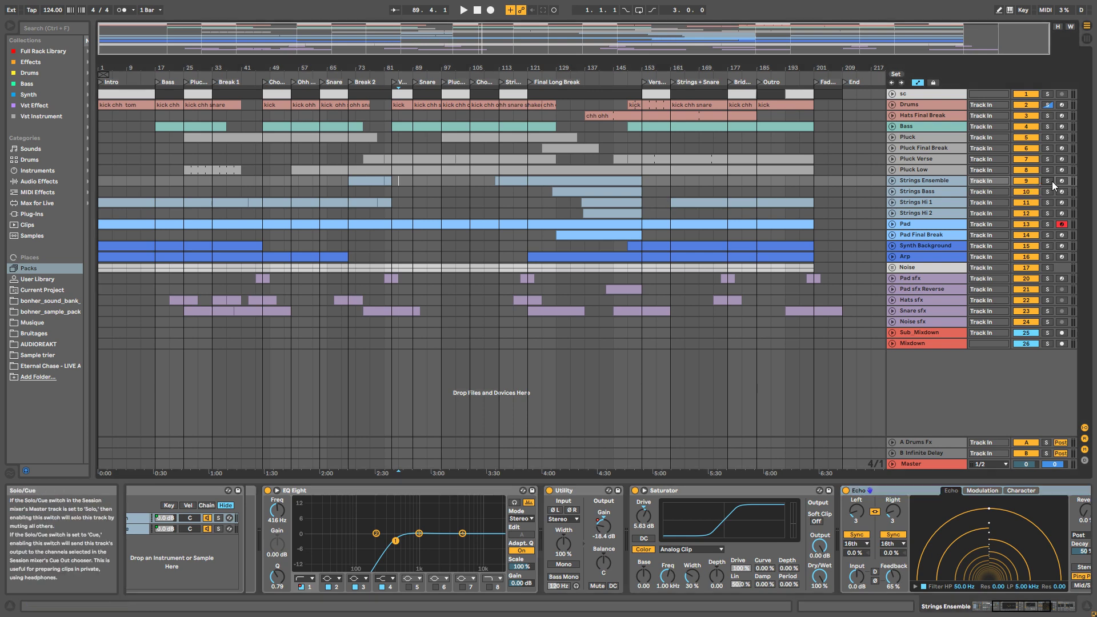
{"action": "left_click", "coordinate": [920, 180]}
{"action": "left_click", "coordinate": [918, 607]}
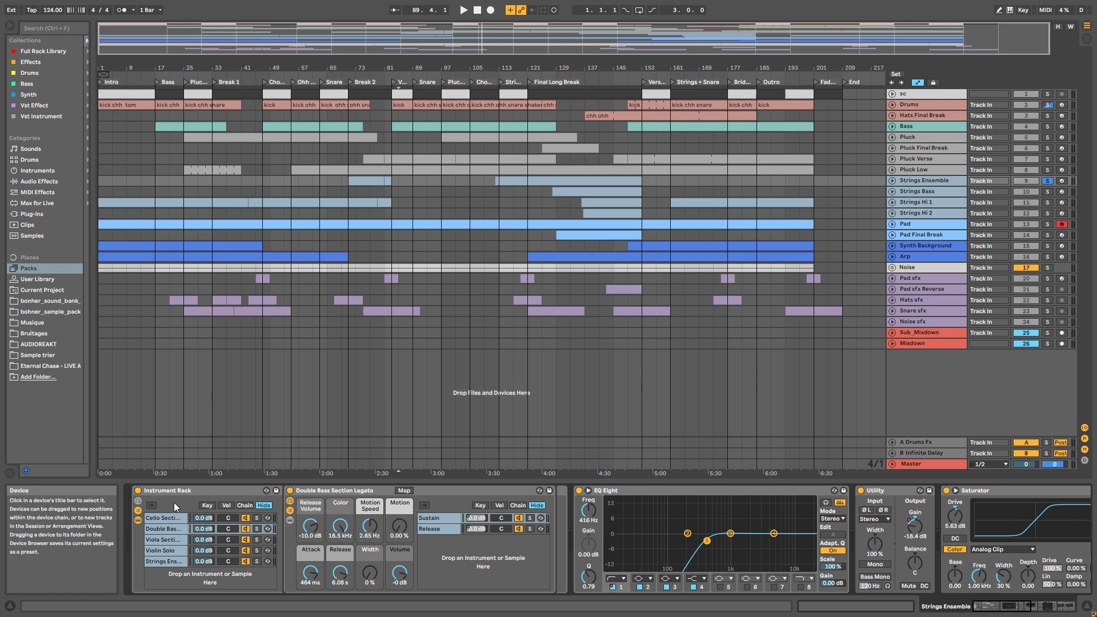
Step: Examine the Double Bass, Violin Solo, Strings Ensemble, Cello and Viola chains of the Instrument Rack, ending on the Viola Section chain
{"action": "left_click", "coordinate": [160, 529]}
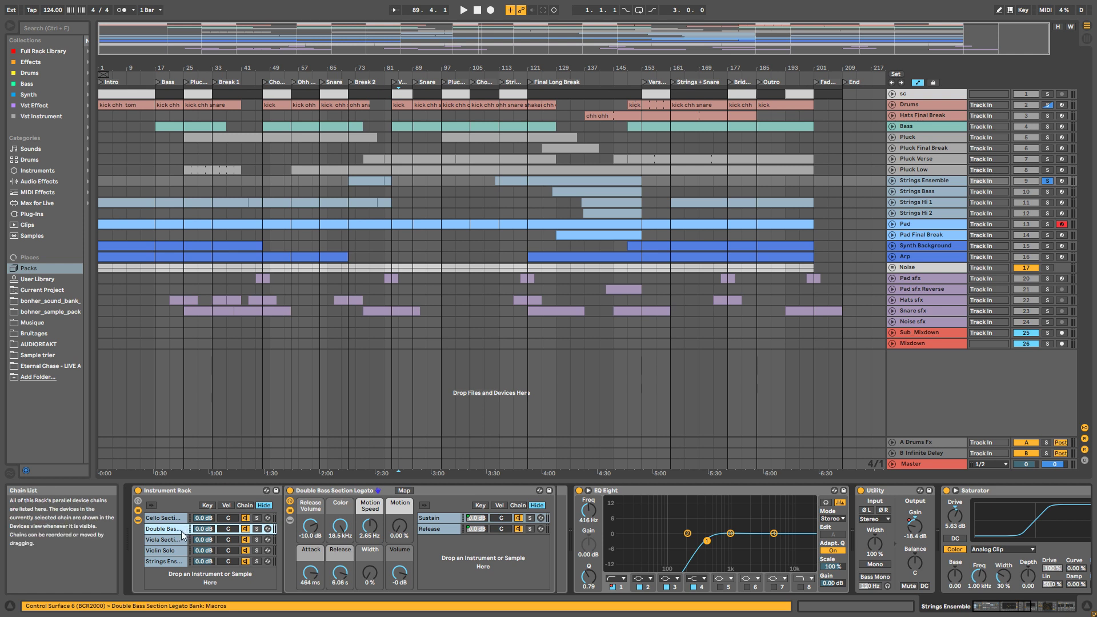
{"action": "left_click", "coordinate": [165, 550]}
{"action": "left_click", "coordinate": [166, 561]}
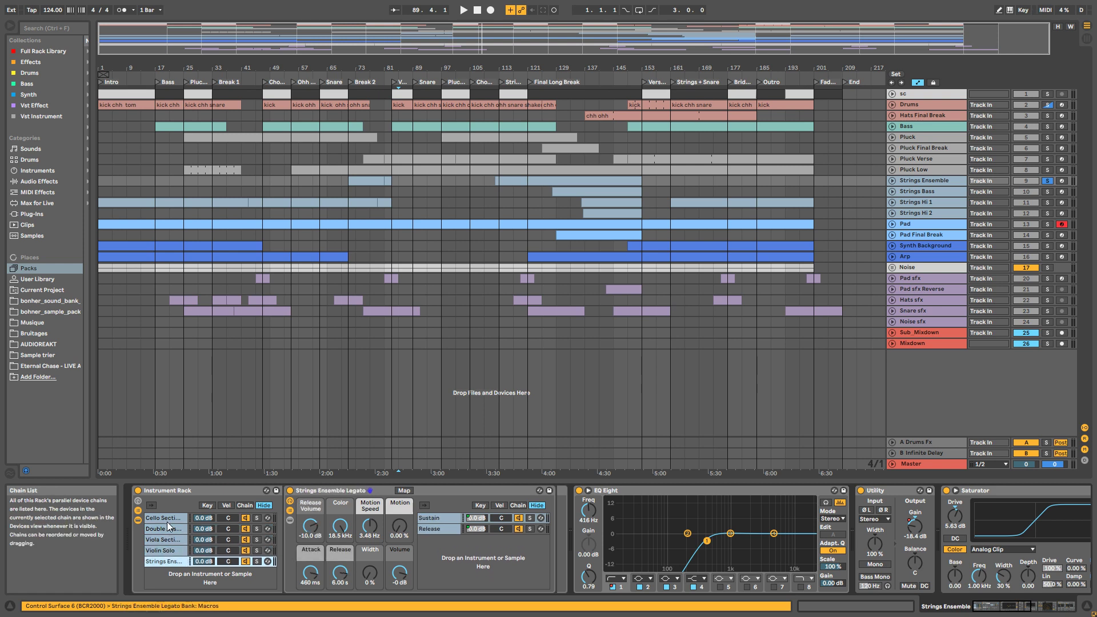
{"action": "left_click", "coordinate": [167, 522]}
{"action": "left_click", "coordinate": [163, 539]}
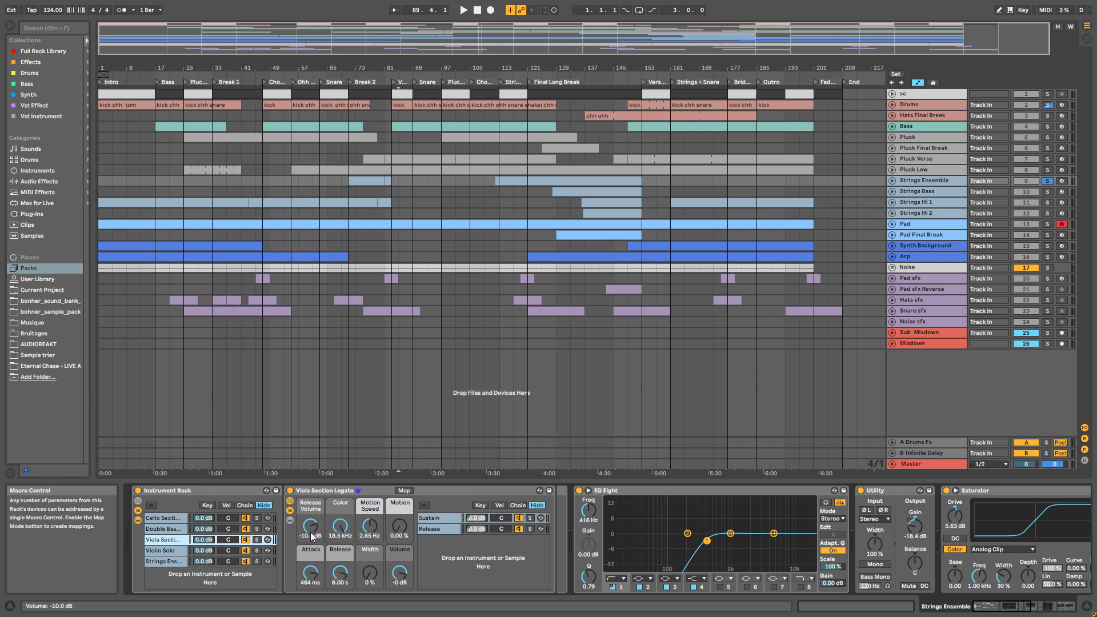
{"action": "left_click", "coordinate": [163, 551]}
{"action": "left_click", "coordinate": [163, 562]}
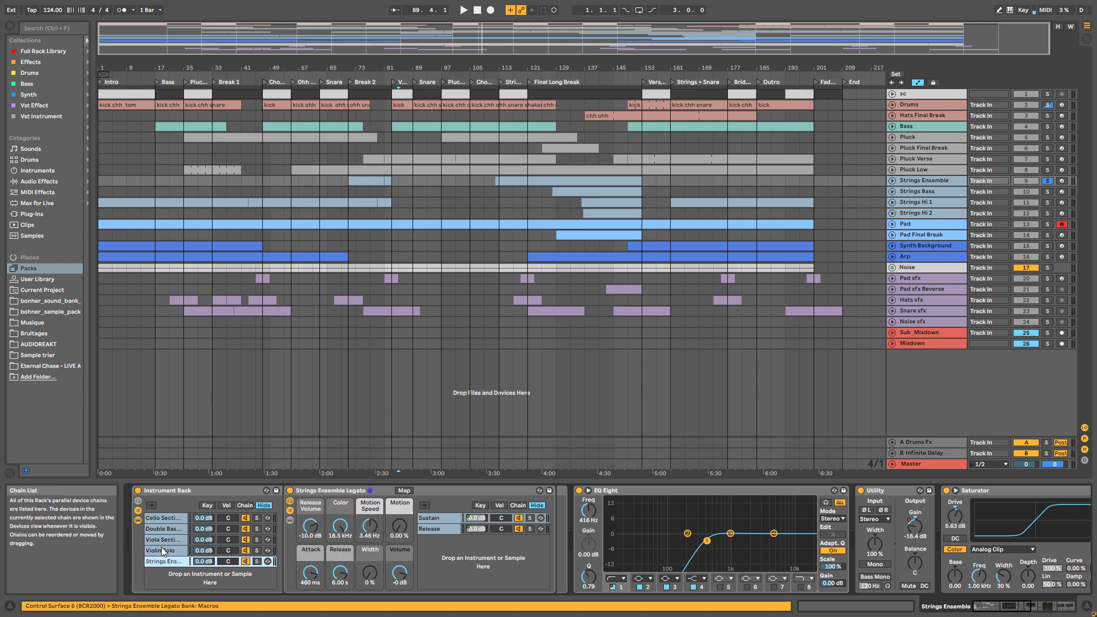
{"action": "left_click", "coordinate": [162, 539]}
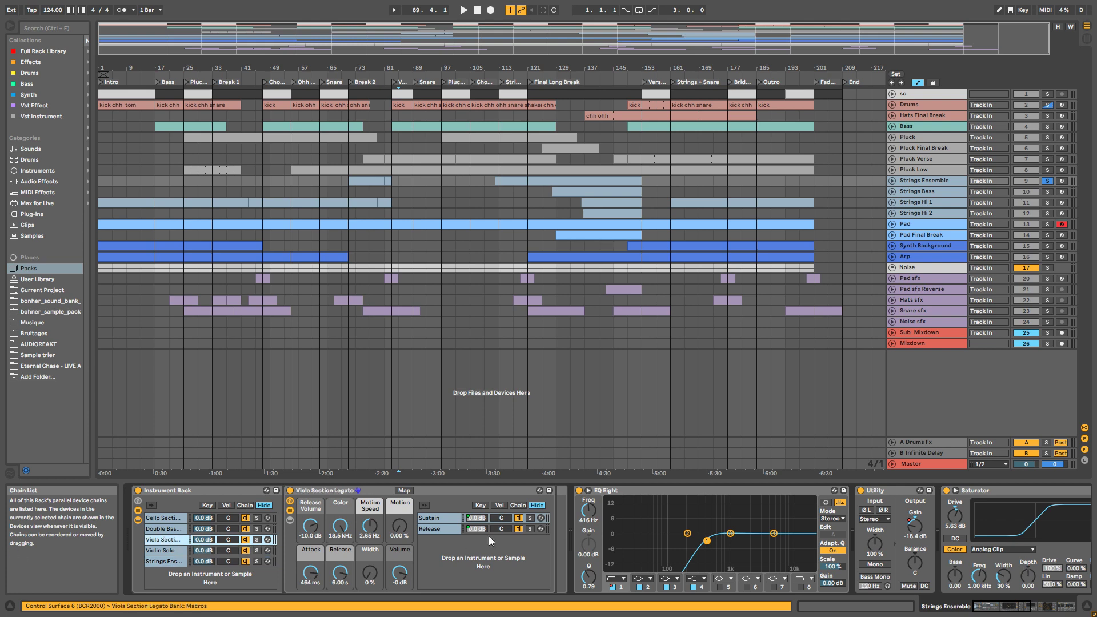
Step: Set the playback position to 136.3.1 in the Final Long Break and show the Strings Ensemble's Echo and reverb effects
{"action": "left_click_drag", "start_coordinate": [1003, 606], "coordinate": [1018, 606]}
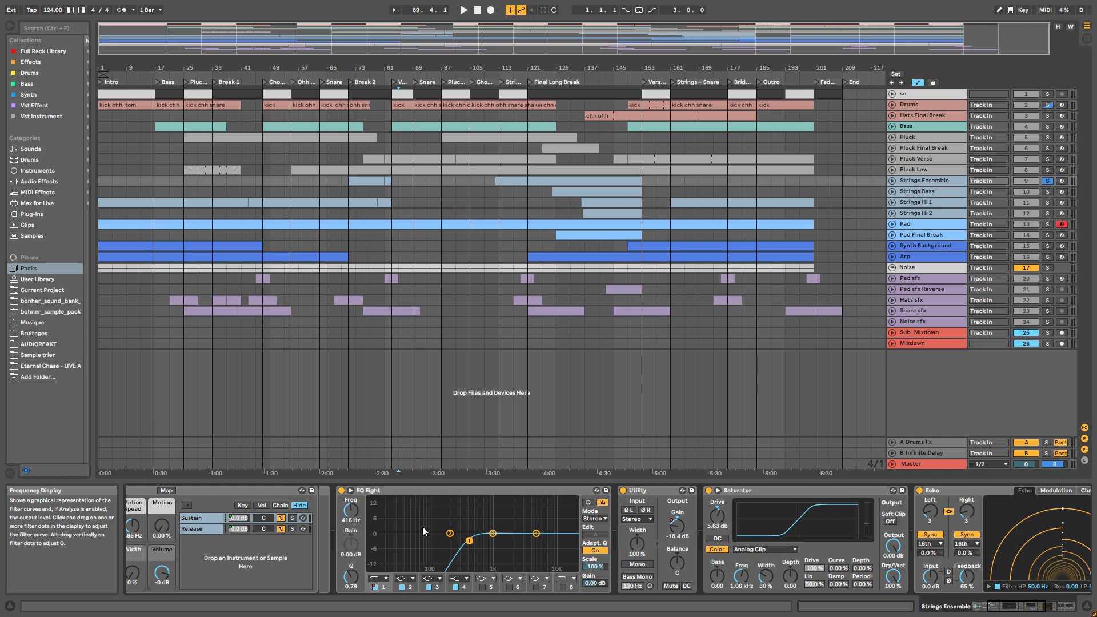
{"action": "left_click", "coordinate": [582, 214]}
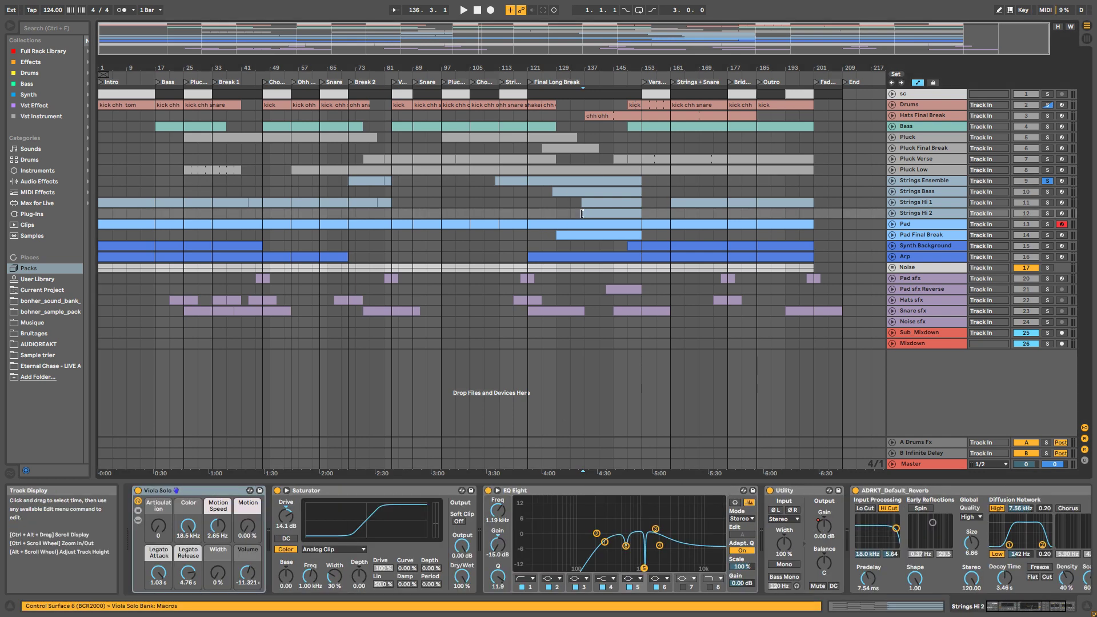
{"action": "left_click", "coordinate": [926, 188]}
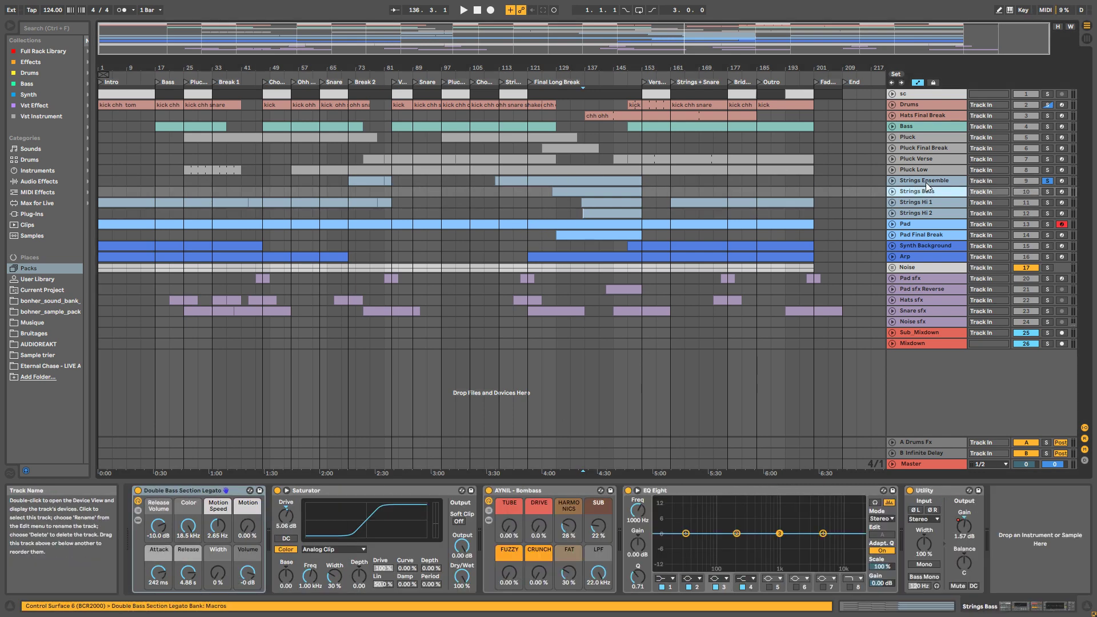
{"action": "left_click", "coordinate": [926, 183]}
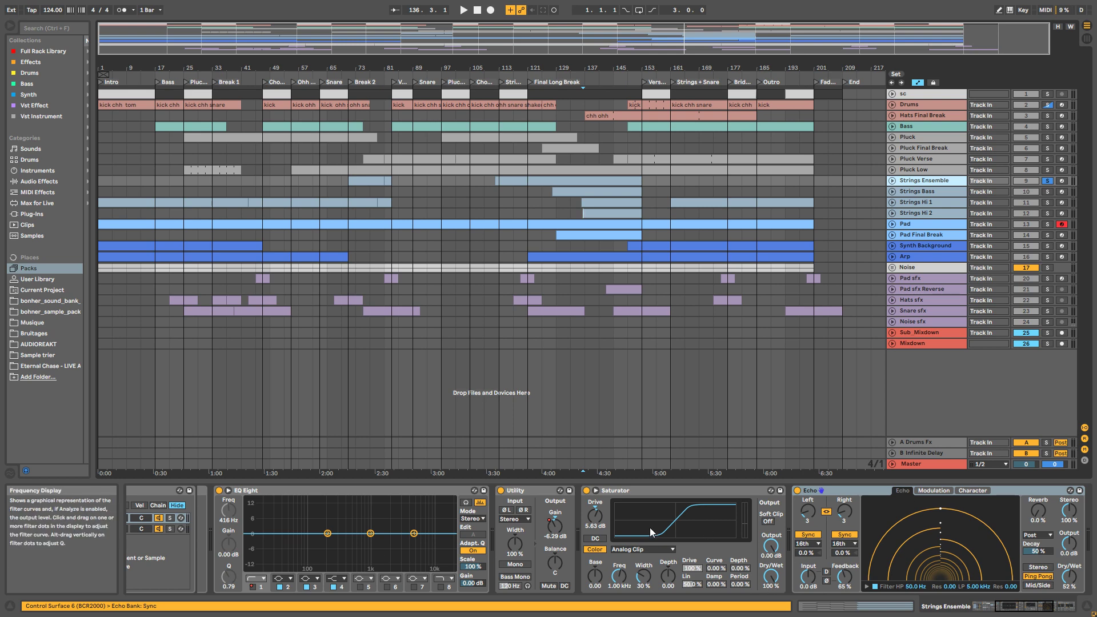
{"action": "left_click", "coordinate": [1025, 607]}
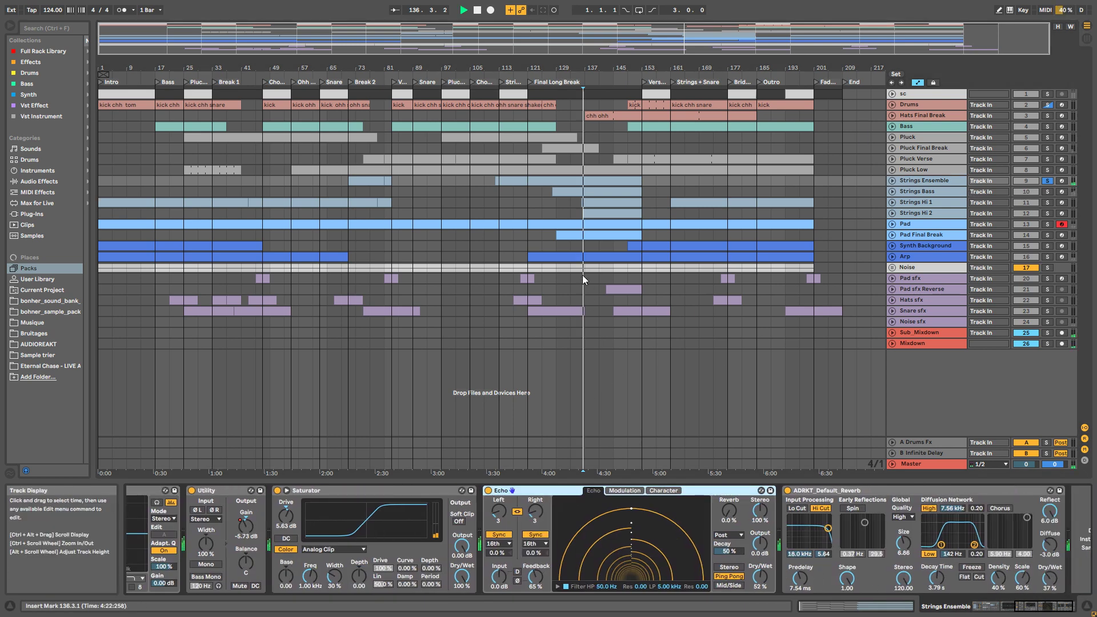
Step: Play the Strings Ensemble while bypassing and re-enabling Echo and ADRKT_Default_Reverb in turn to compare the sound, then stop
{"action": "key", "text": "space"}
{"action": "left_click", "coordinate": [488, 490]}
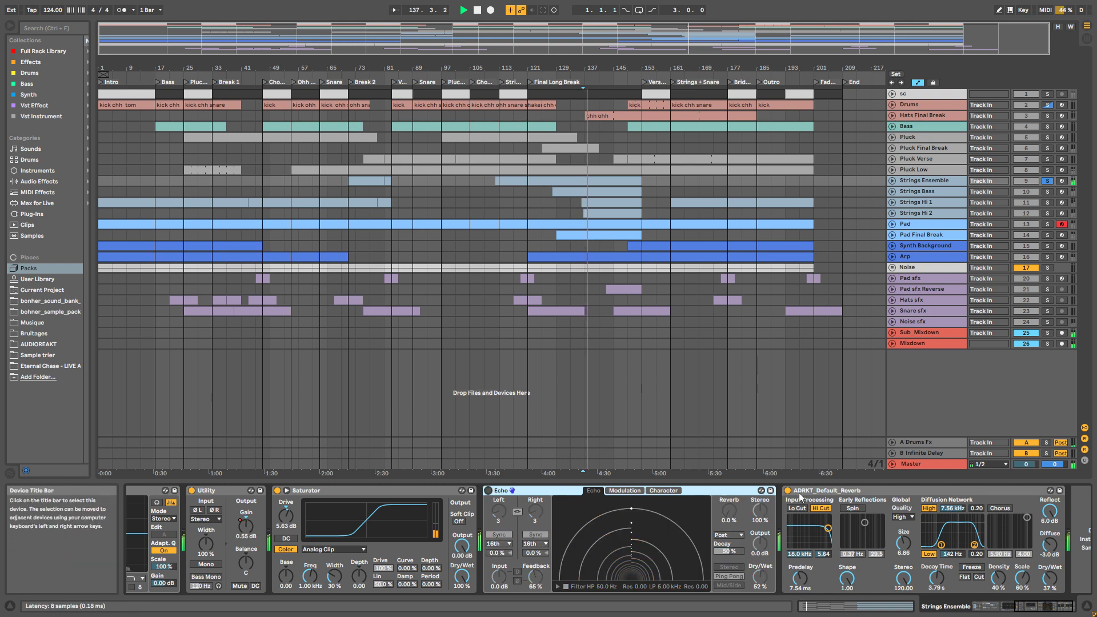
{"action": "left_click", "coordinate": [489, 491]}
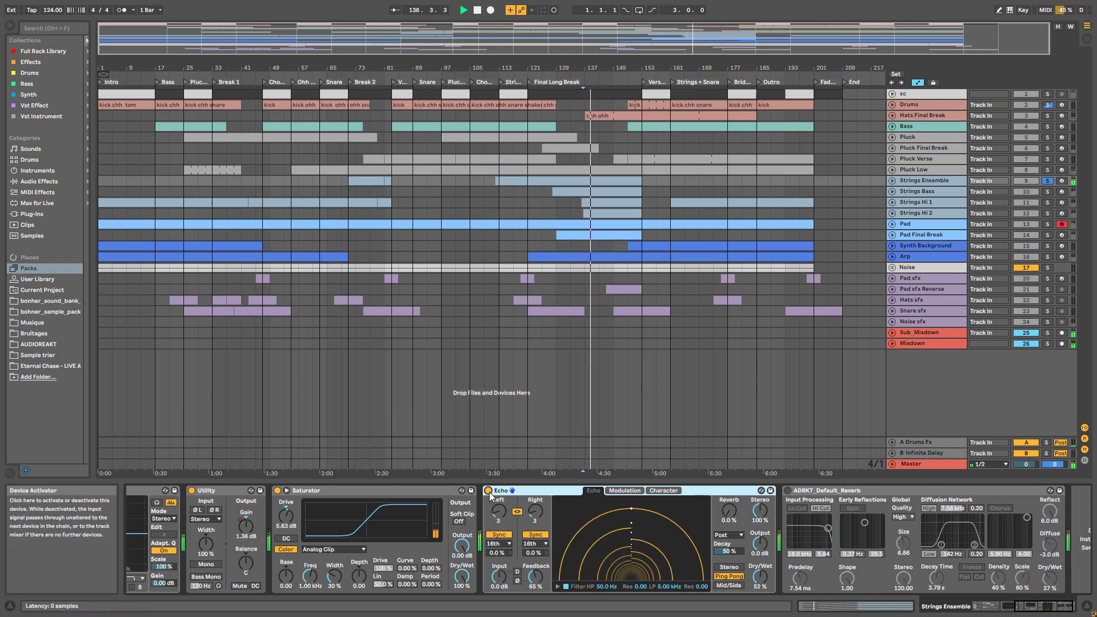
{"action": "left_click", "coordinate": [787, 491]}
{"action": "key", "text": "space"}
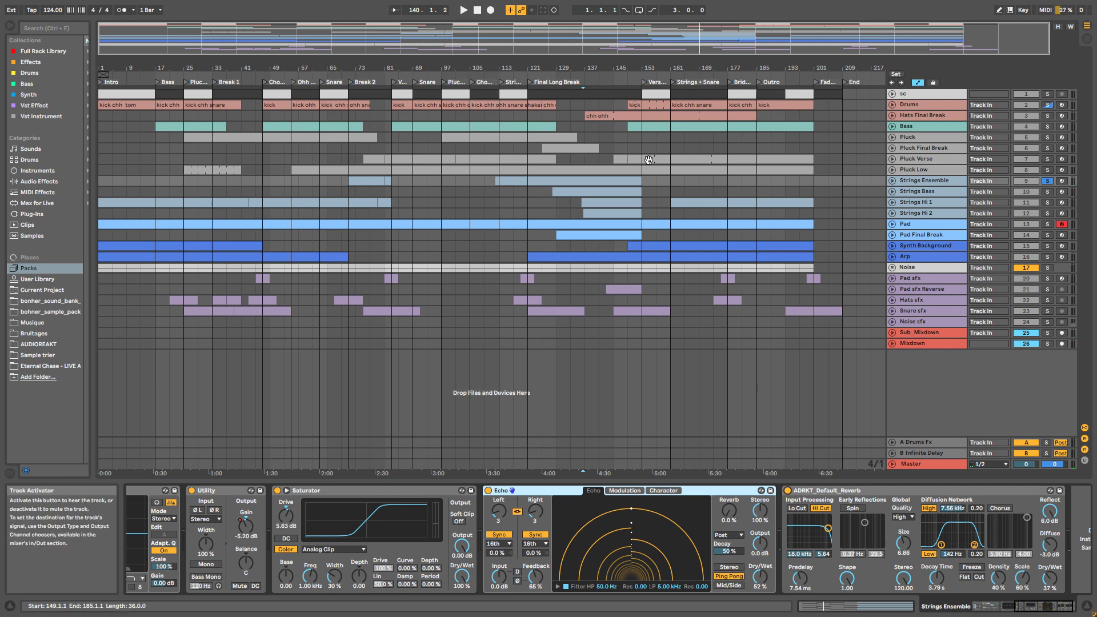
Step: Unfold the Strings Ensemble track to show its automation and play it from bar 129
{"action": "left_click", "coordinate": [892, 181]}
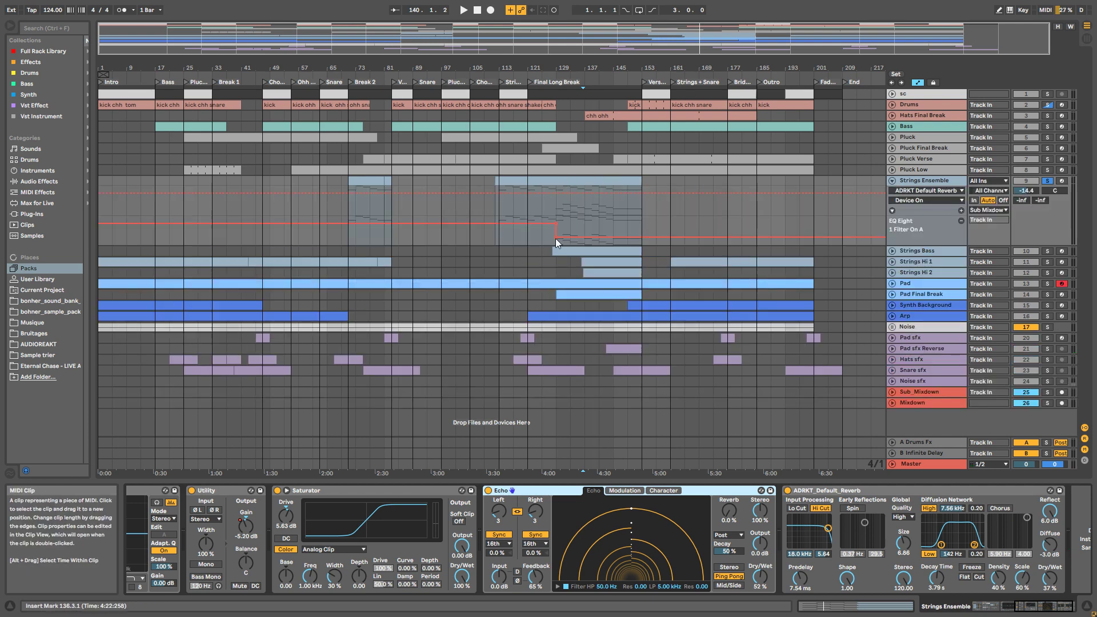
{"action": "left_click", "coordinate": [557, 198]}
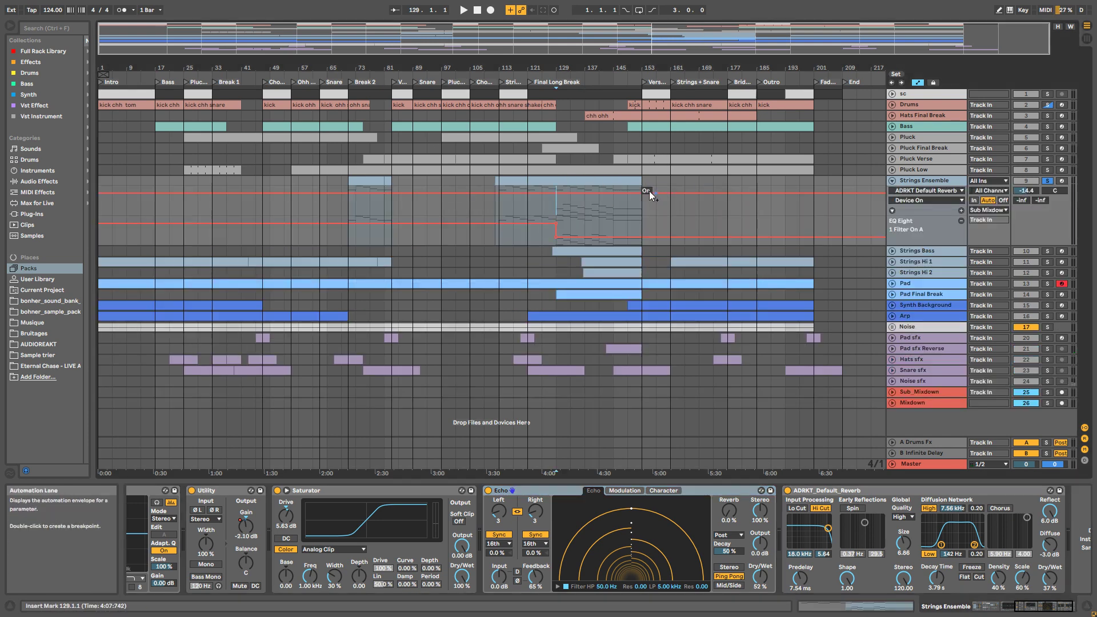
{"action": "key", "text": "space"}
Step: Open the Strings Ensemble's long clip starting at bar 112, examine its notes in an enlarged editor, and shrink the editor partway
{"action": "left_click", "coordinate": [607, 183]}
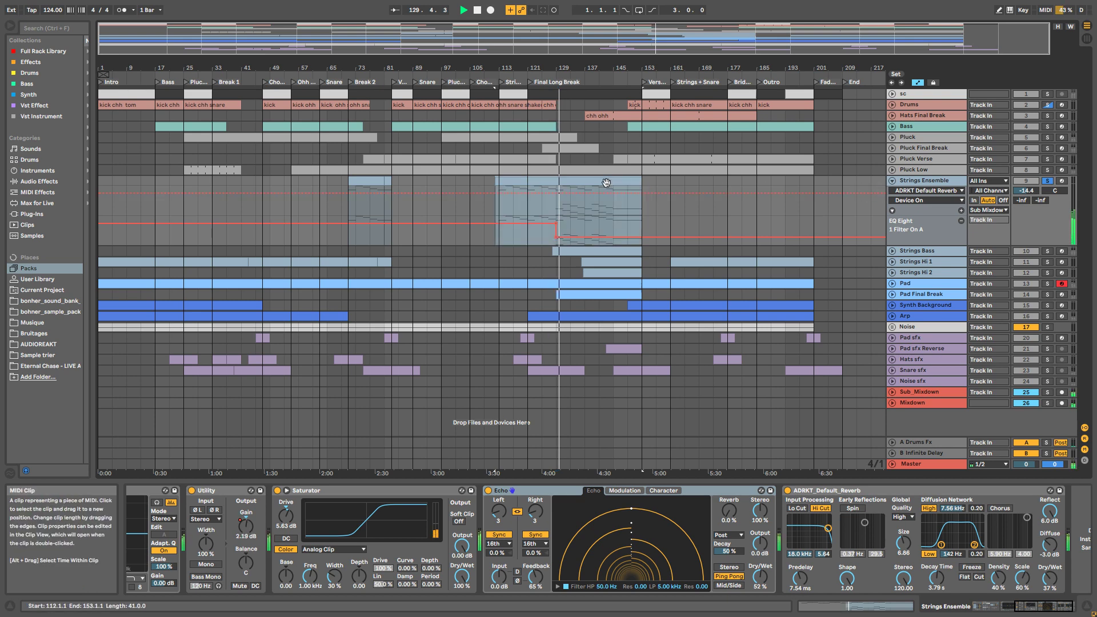
{"action": "double_click", "coordinate": [607, 183]}
{"action": "left_click_drag", "start_coordinate": [411, 442], "coordinate": [411, 168]}
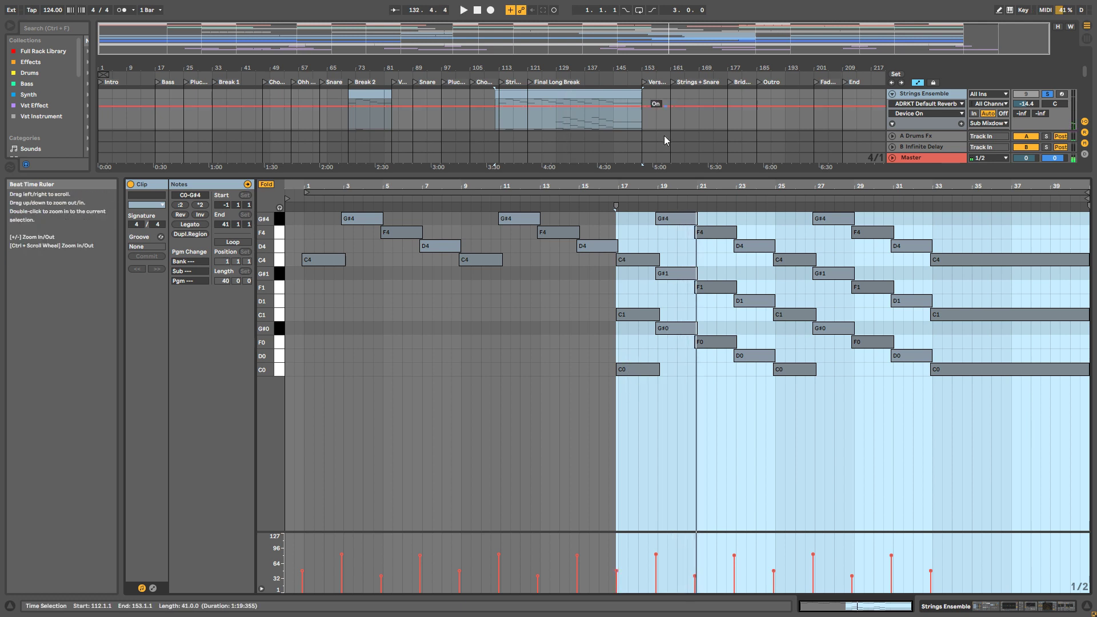
{"action": "left_click_drag", "start_coordinate": [660, 174], "coordinate": [654, 340]}
Step: Unfold the Pad track and display its clip's notes for comparison with the strings
{"action": "scroll", "coordinate": [773, 246], "scroll_direction": "down", "scroll_amount": 1}
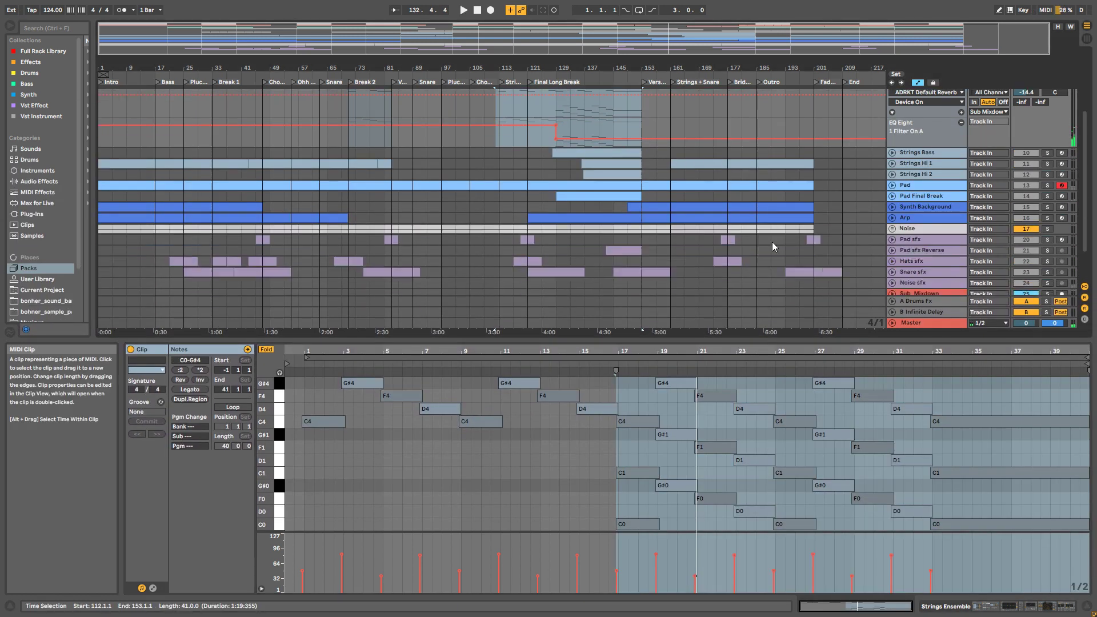
{"action": "left_click", "coordinate": [893, 185]}
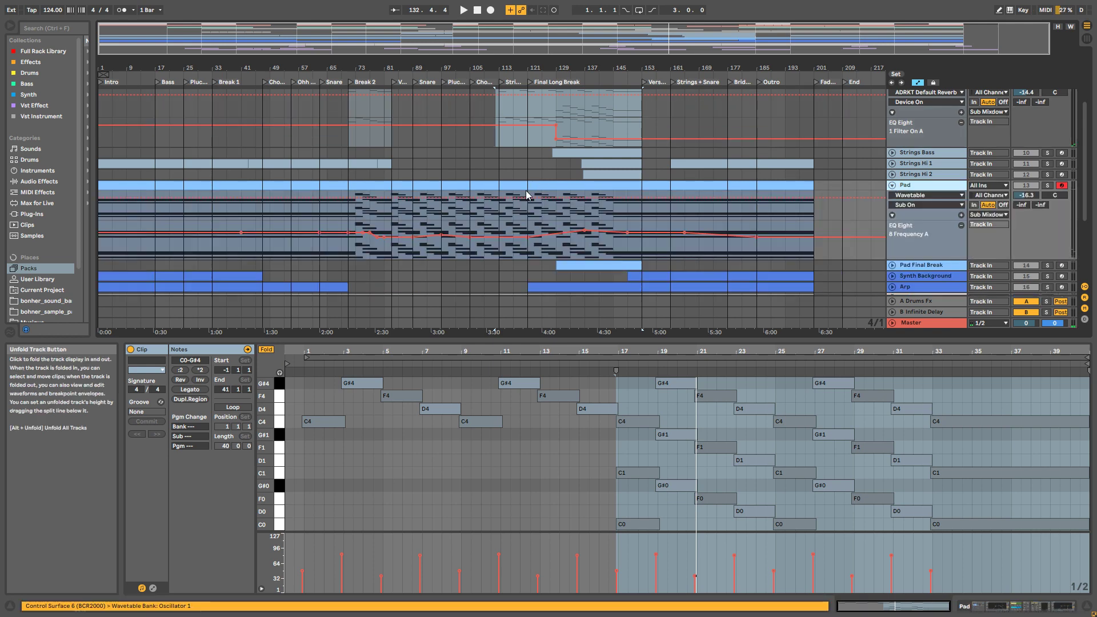
{"action": "left_click", "coordinate": [484, 186]}
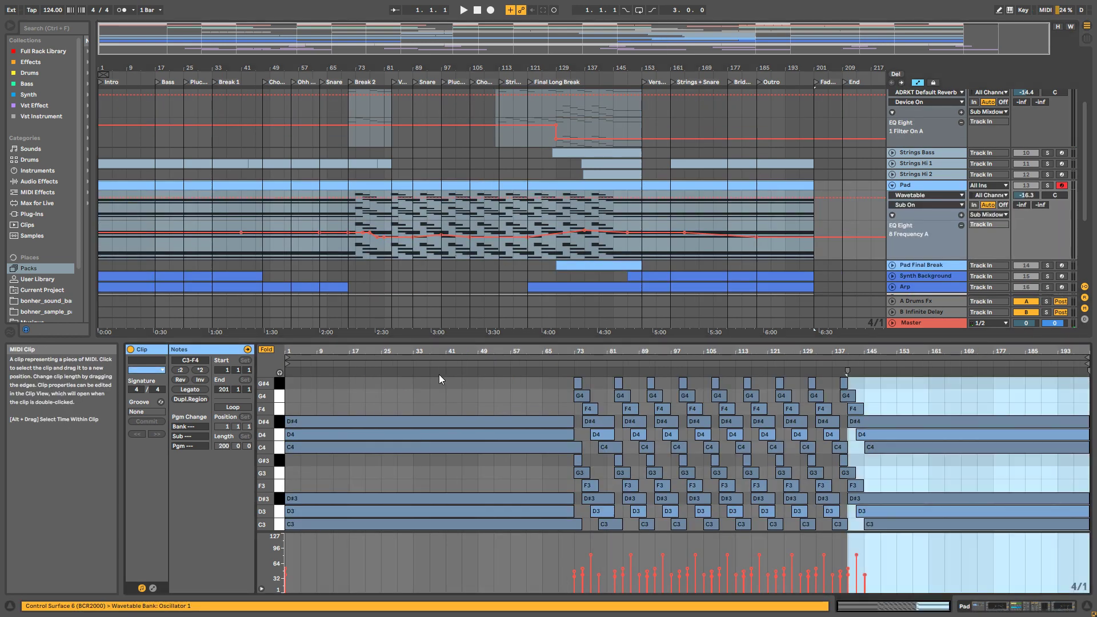
Step: Reduce the note editor's height, set the playback position to bar 133 on the Strings Ensemble track, and fold that track
{"action": "scroll", "coordinate": [914, 131], "scroll_direction": "up", "scroll_amount": 3}
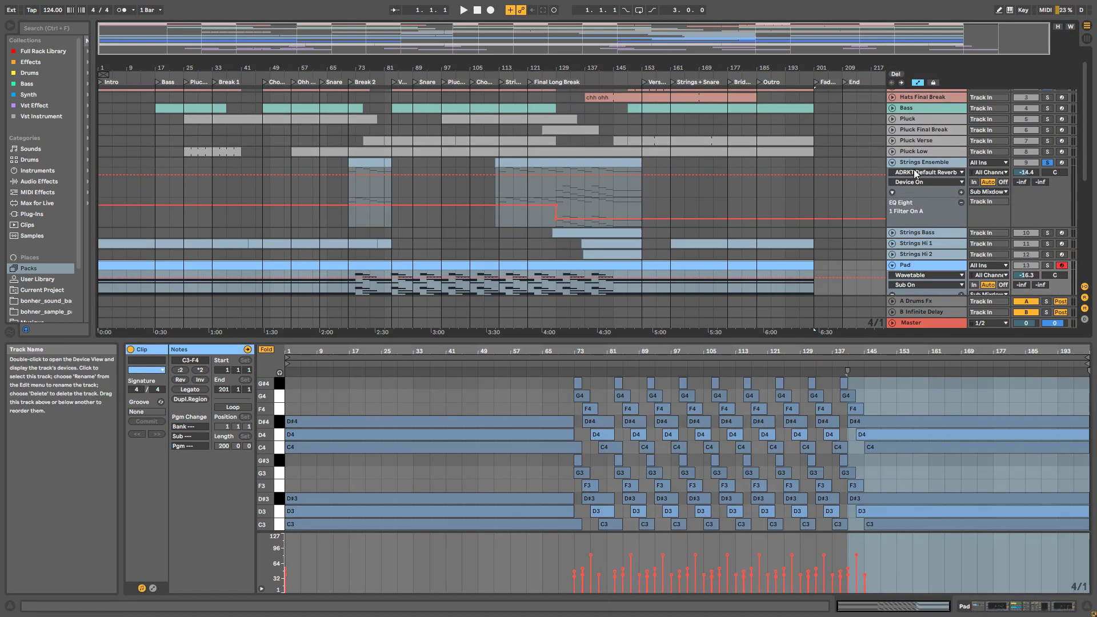
{"action": "left_click", "coordinate": [914, 162]}
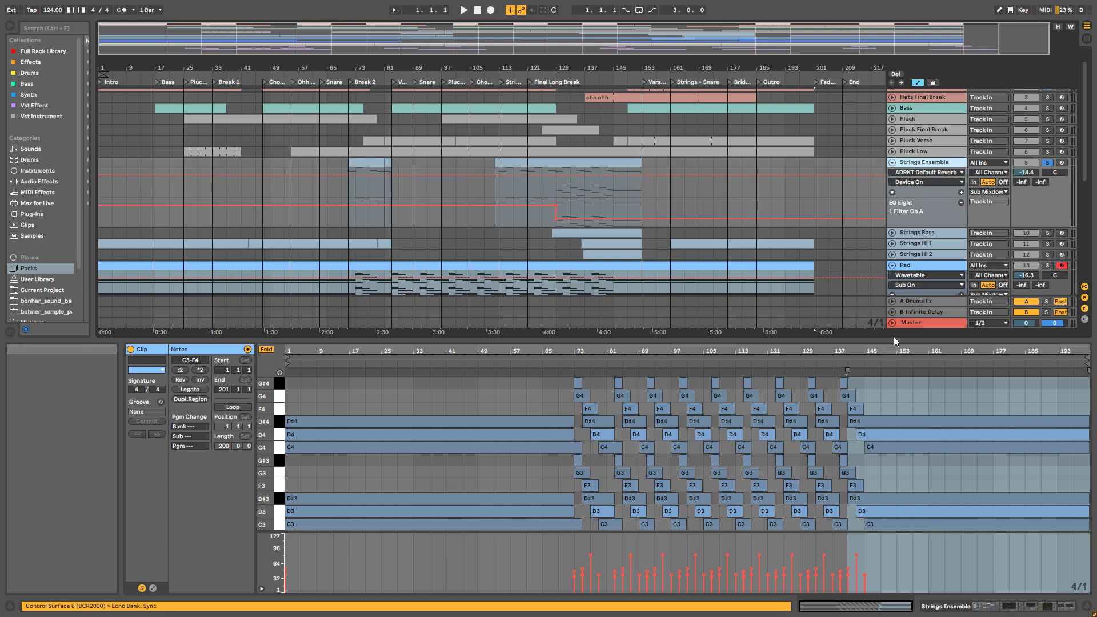
{"action": "left_click_drag", "start_coordinate": [893, 342], "coordinate": [893, 442]}
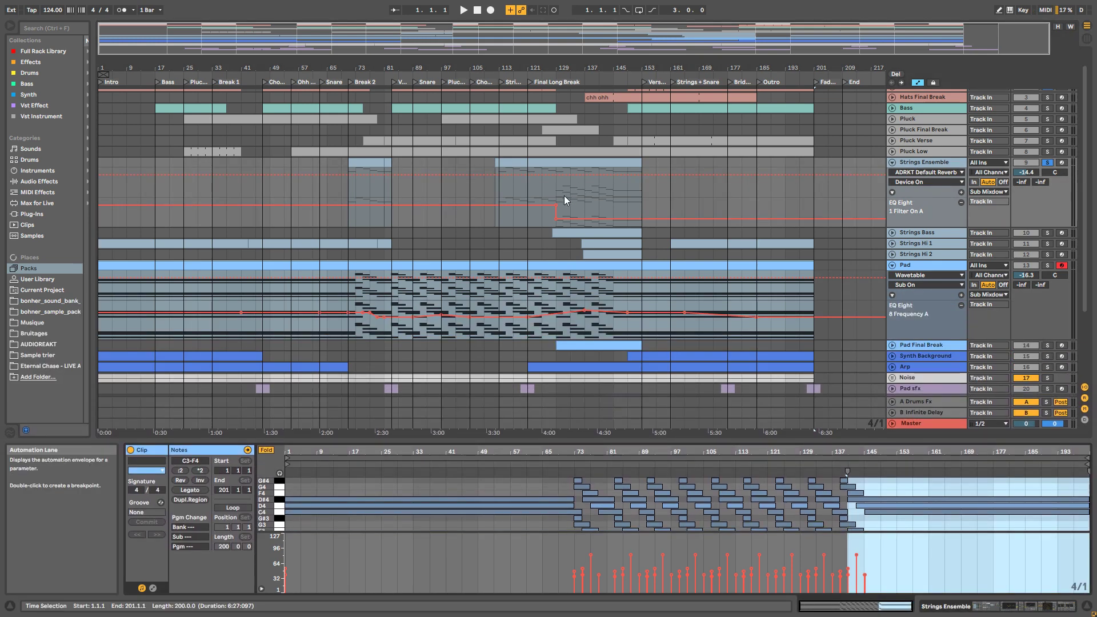
{"action": "left_click", "coordinate": [564, 195]}
{"action": "left_click", "coordinate": [892, 162]}
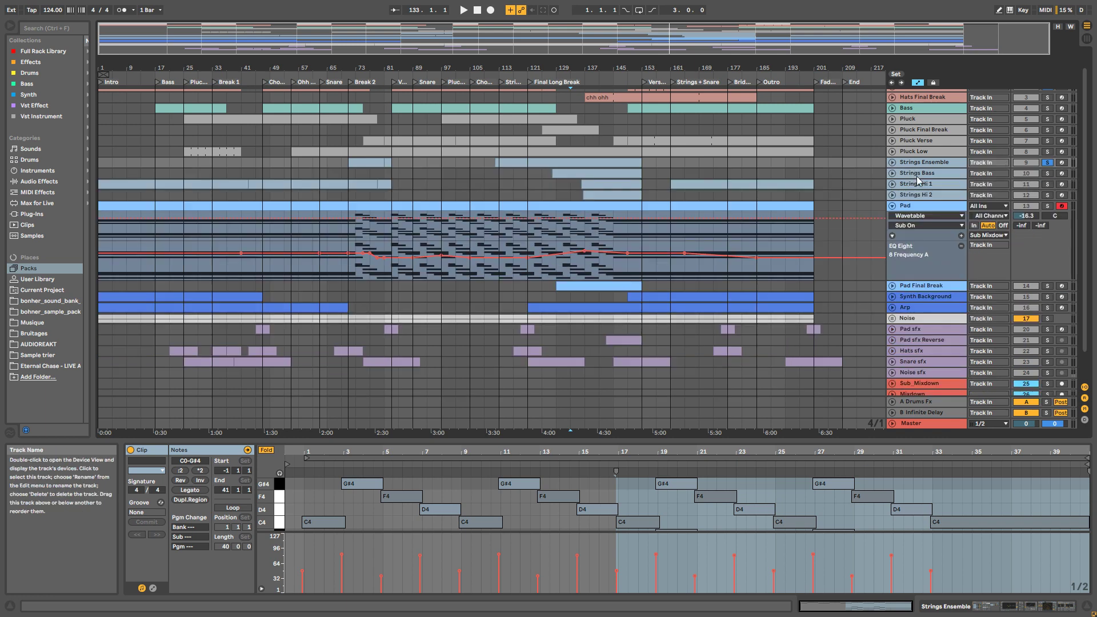
Step: Play the strings from bar 133, switch the solo to the Strings Bass track, and stop playback
{"action": "key", "text": "space"}
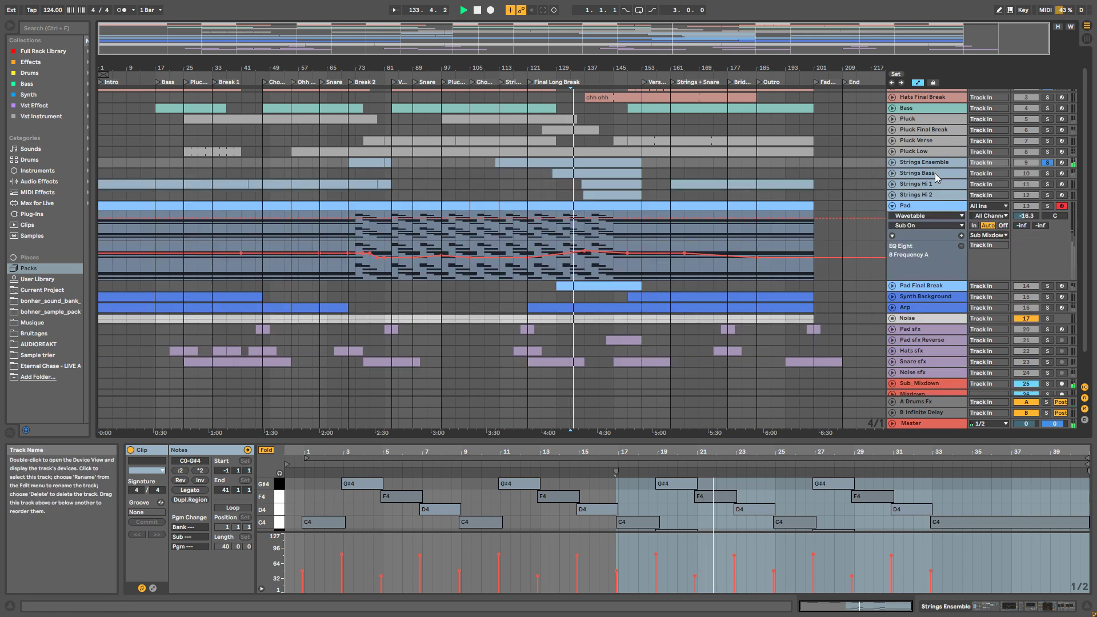
{"action": "left_click", "coordinate": [935, 173]}
{"action": "left_click", "coordinate": [1048, 173]}
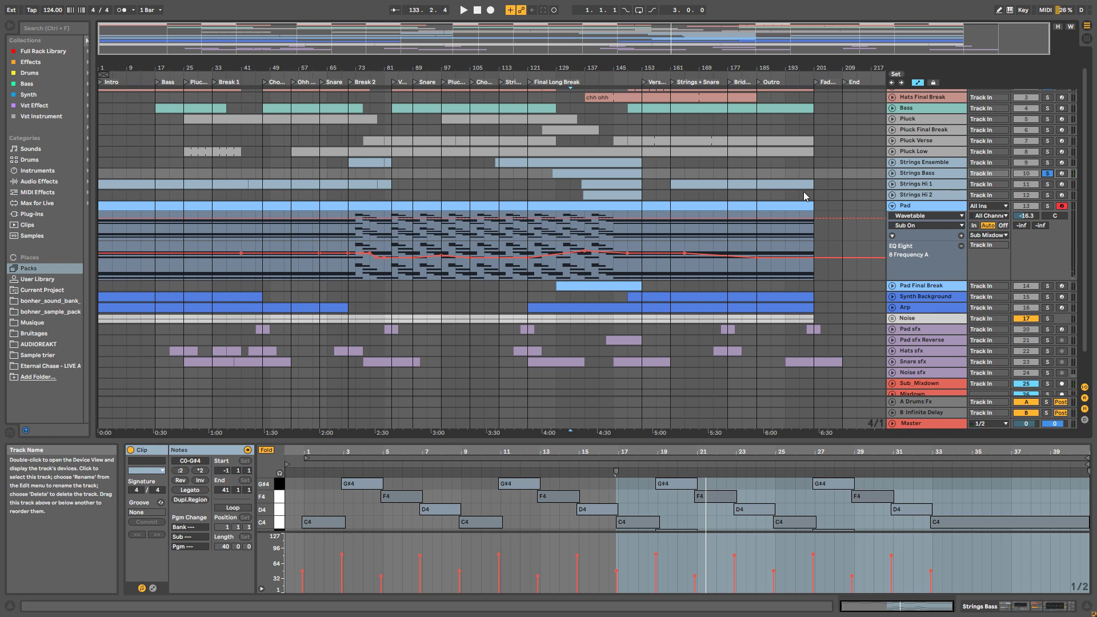
{"action": "left_click_drag", "start_coordinate": [663, 41], "coordinate": [653, 114]}
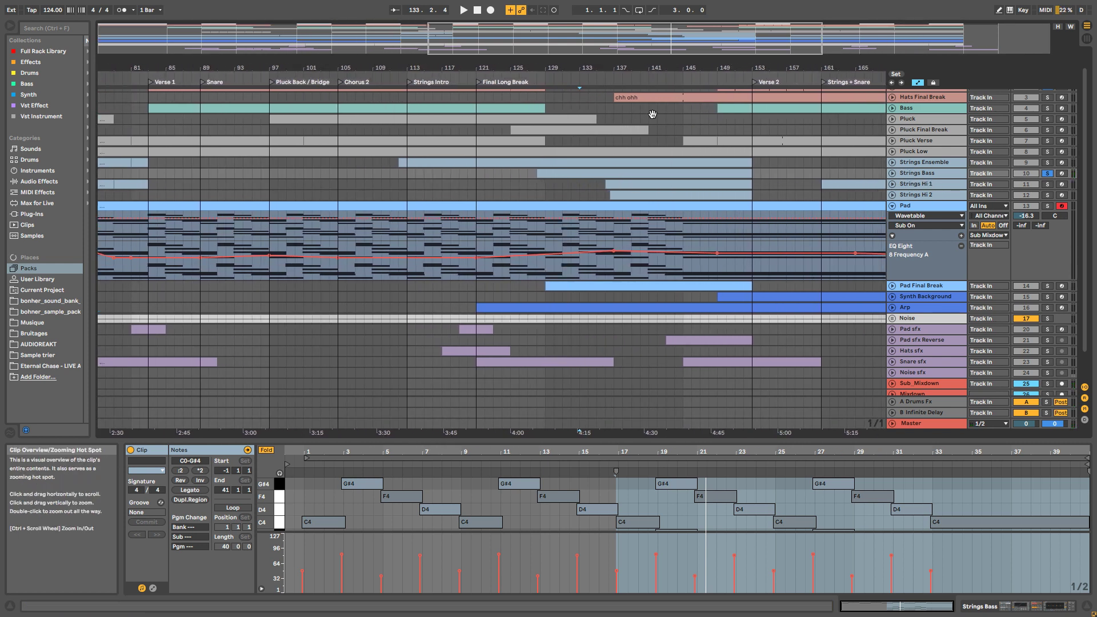
Step: Set the playback position to bar 136, start playback, and solo all four strings tracks together
{"action": "left_click", "coordinate": [518, 196]}
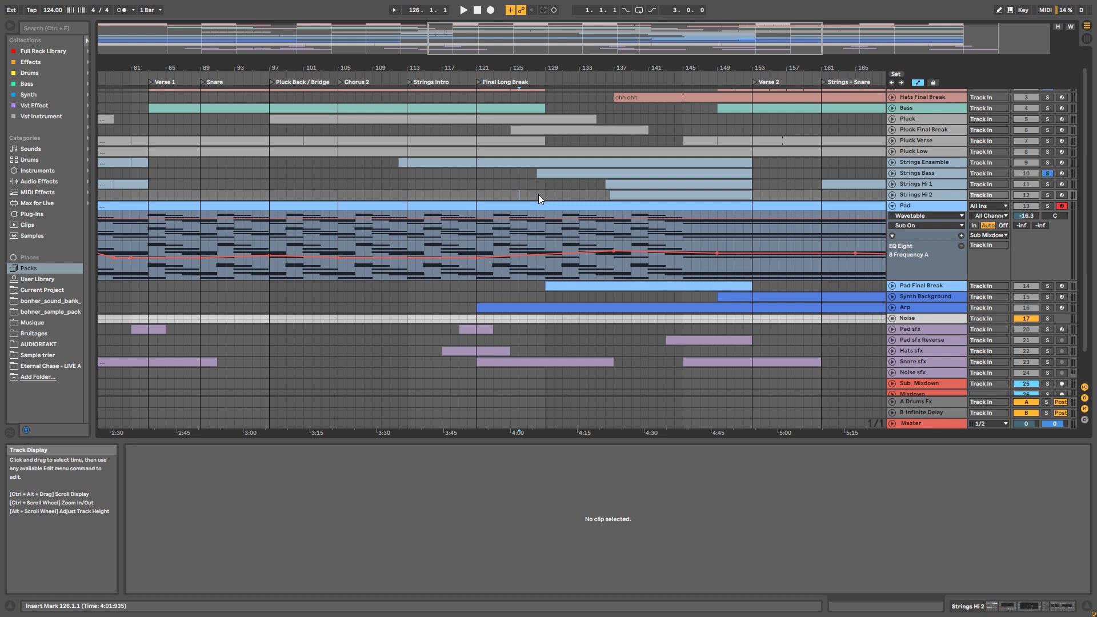
{"action": "left_click", "coordinate": [603, 191]}
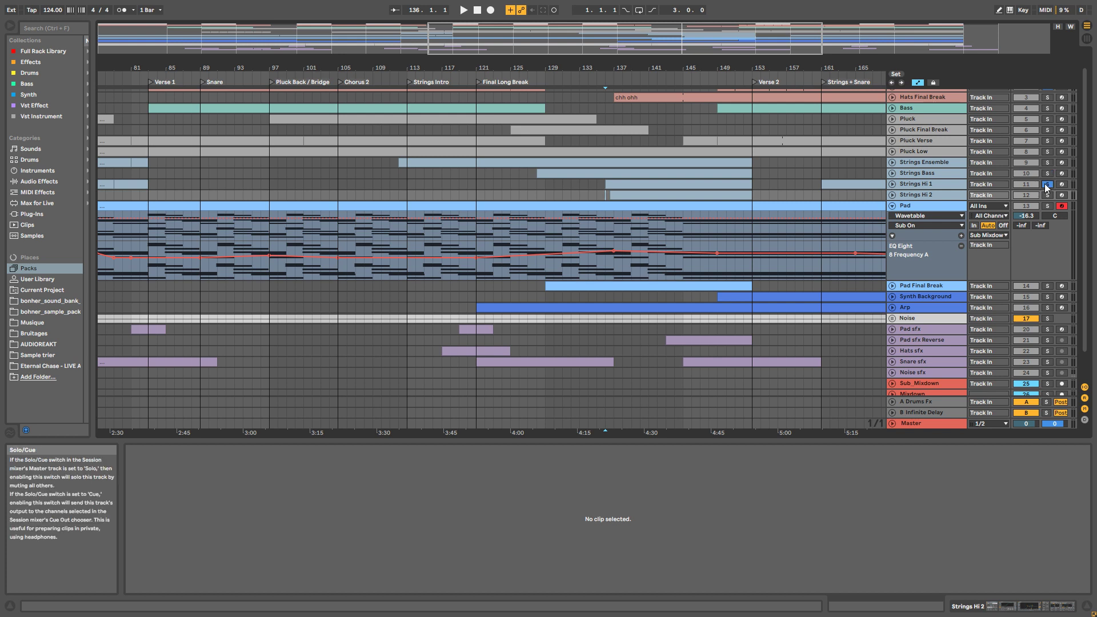
{"action": "key", "text": "space"}
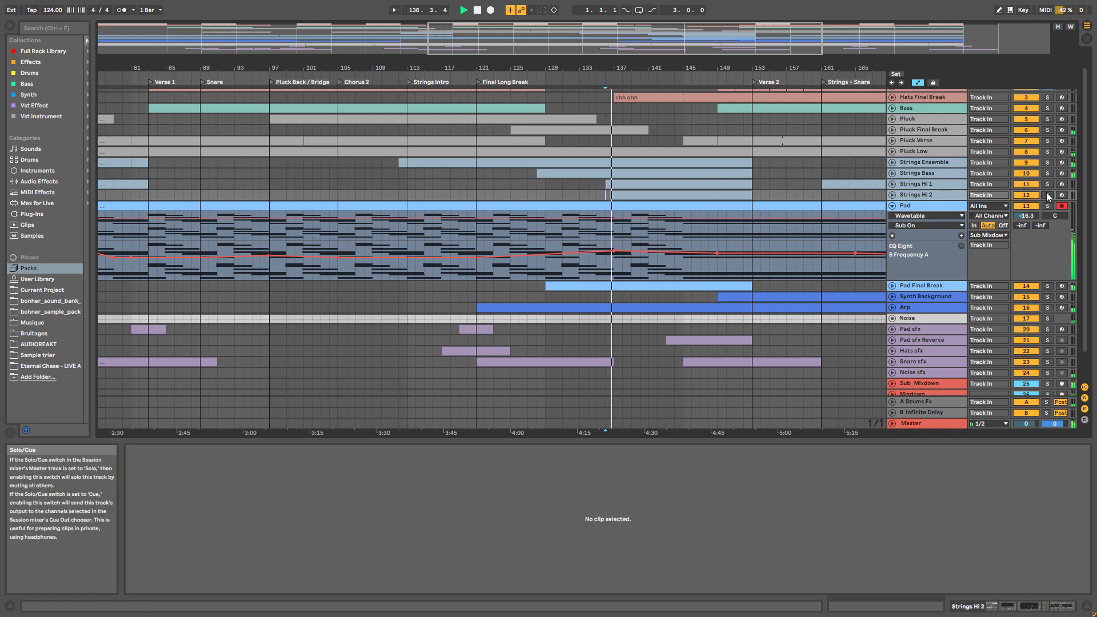
{"action": "left_click_drag", "start_coordinate": [1049, 196], "coordinate": [1047, 162]}
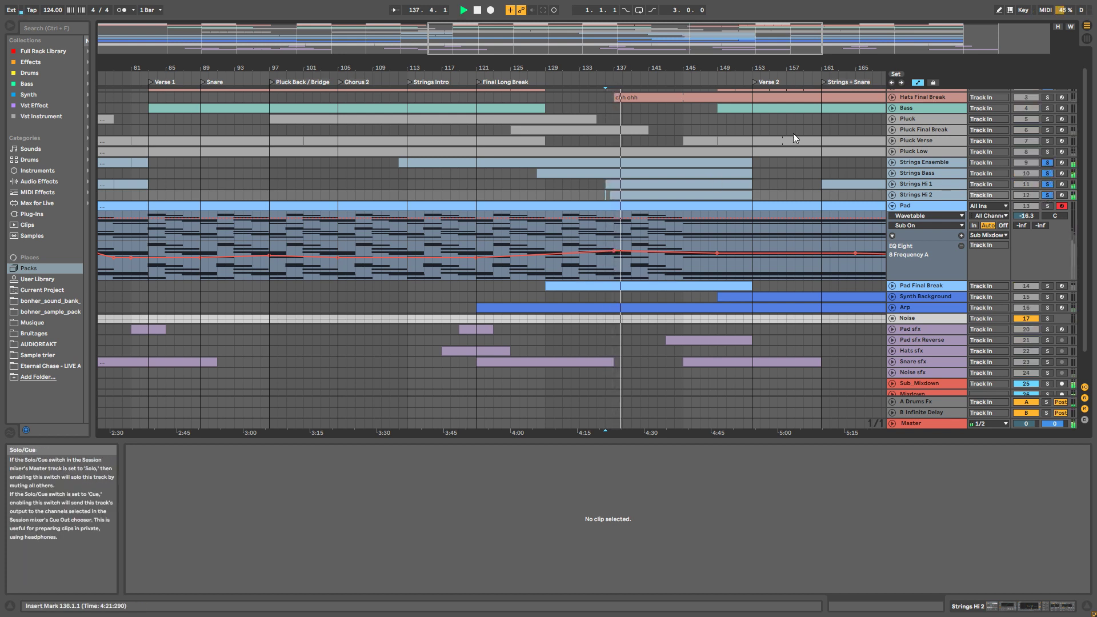
Step: Examine the Strings Hi 2 device chain from Viola Solo to the reverb, then replay the soloed strings from bar 136
{"action": "left_click", "coordinate": [927, 195]}
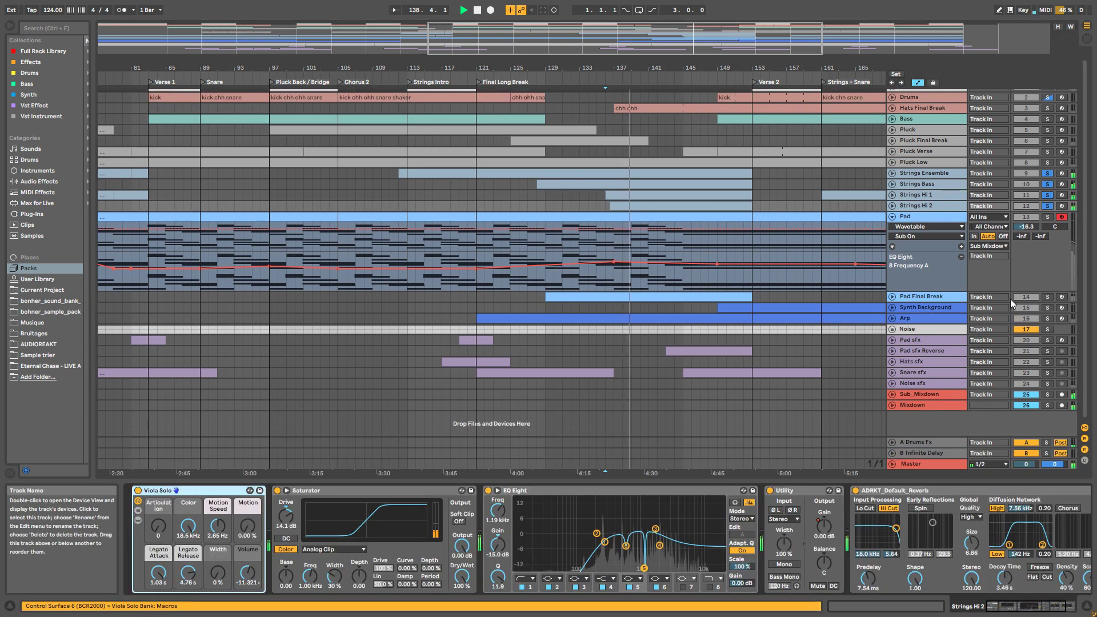
{"action": "key", "text": "space"}
{"action": "left_click", "coordinate": [1049, 608]}
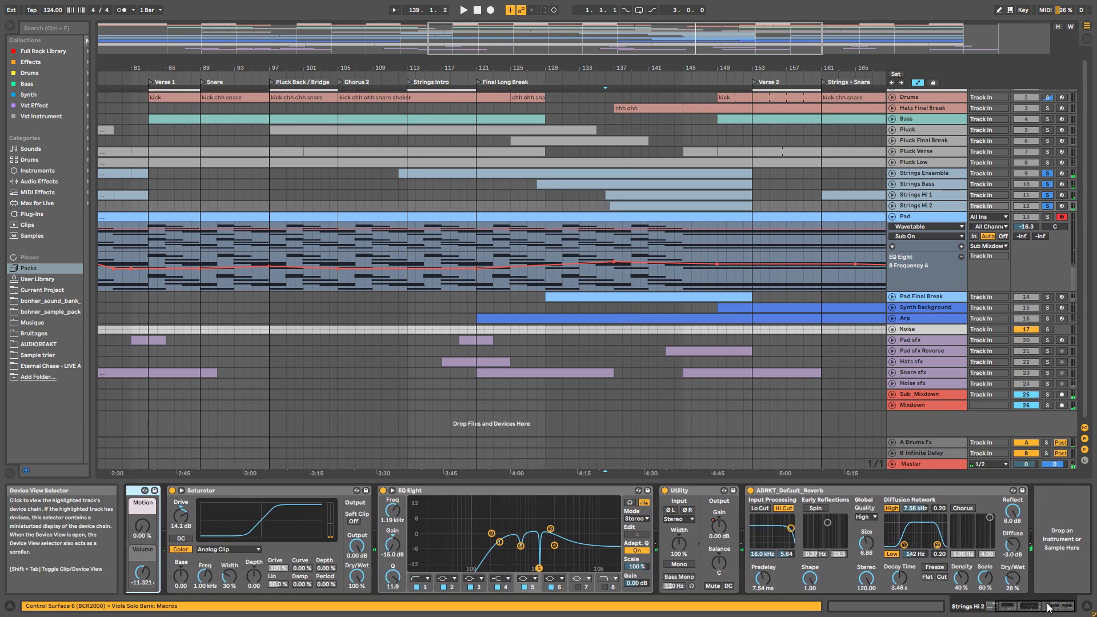
{"action": "left_click", "coordinate": [1025, 609]}
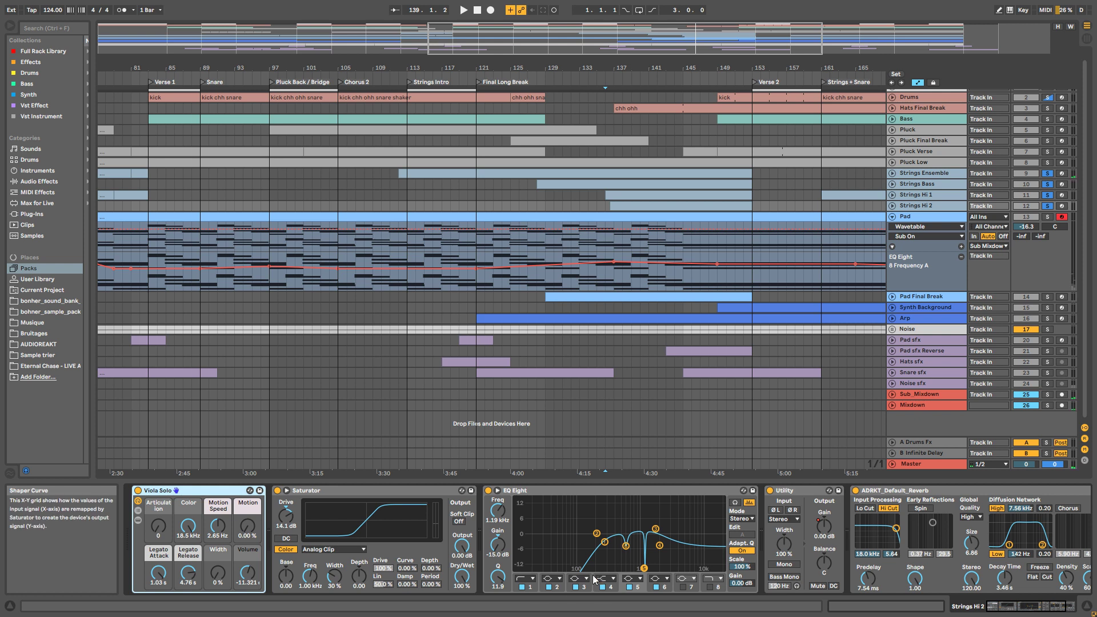
{"action": "left_click", "coordinate": [630, 587]}
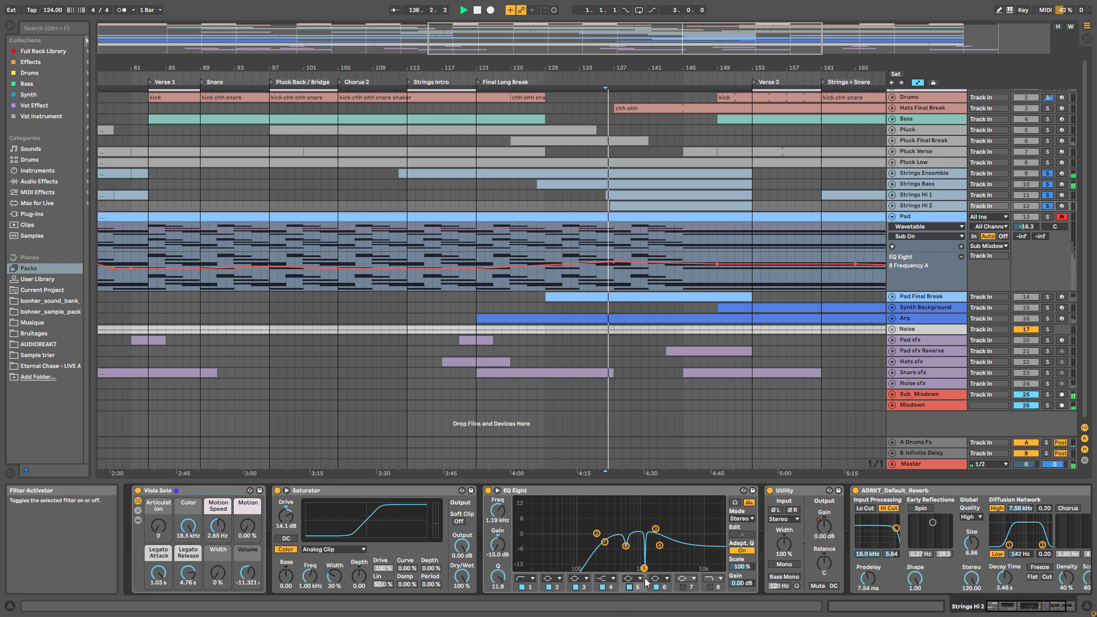
{"action": "key", "text": "space"}
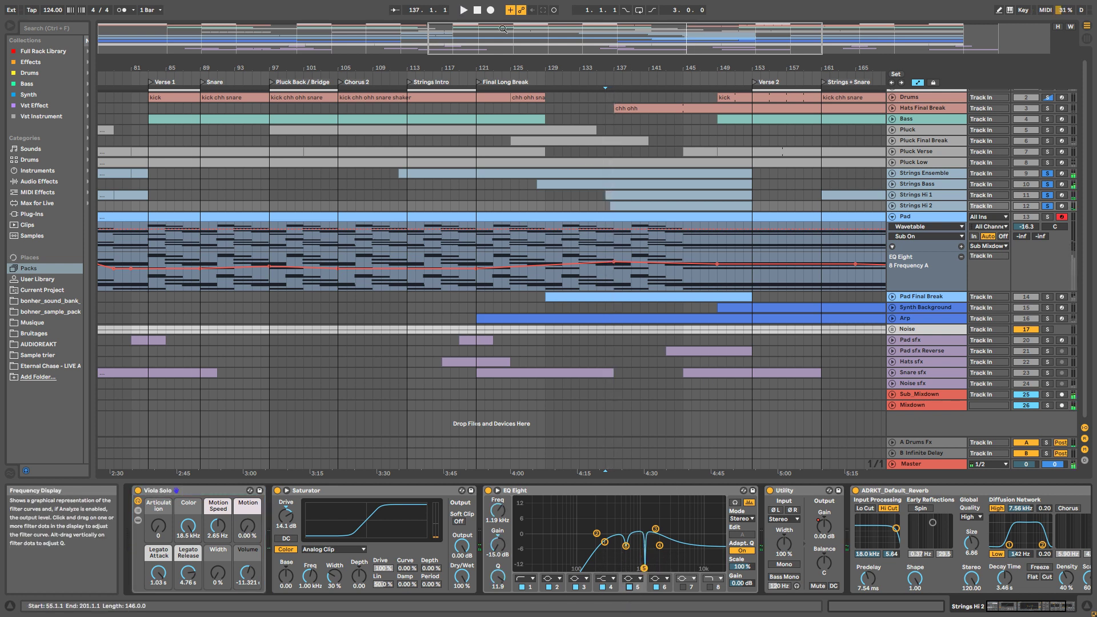
Step: Examine the Strings Hi 1 device chain through to the sidechain compressor while briefly playing the strings
{"action": "left_click", "coordinate": [929, 196]}
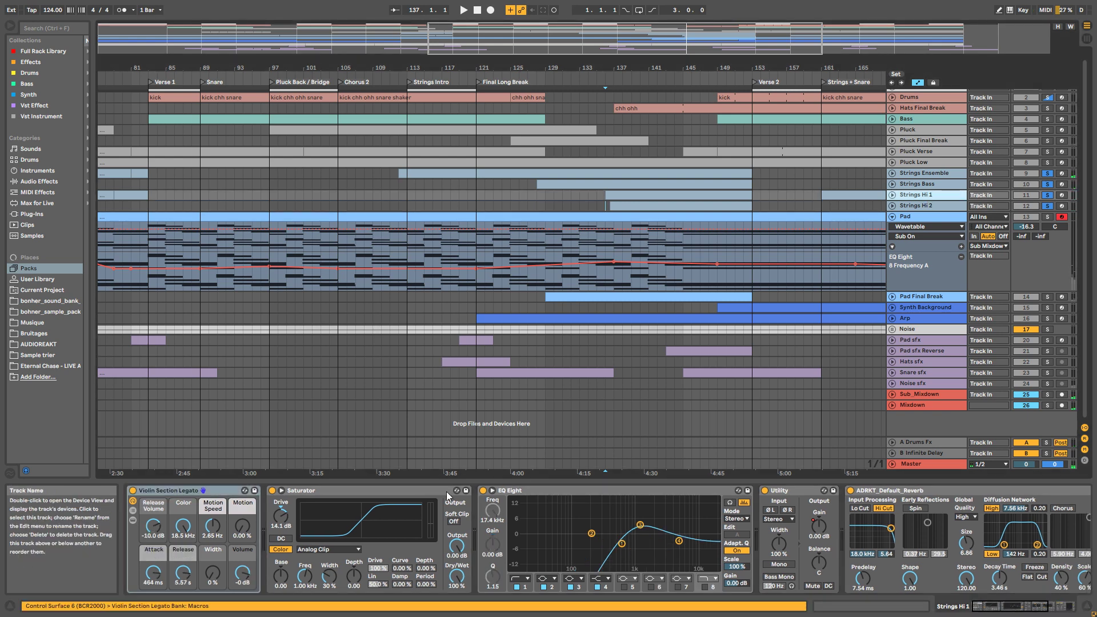
{"action": "left_click_drag", "start_coordinate": [1004, 607], "coordinate": [1042, 595]}
{"action": "key", "text": "space"}
{"action": "key", "text": "space"}
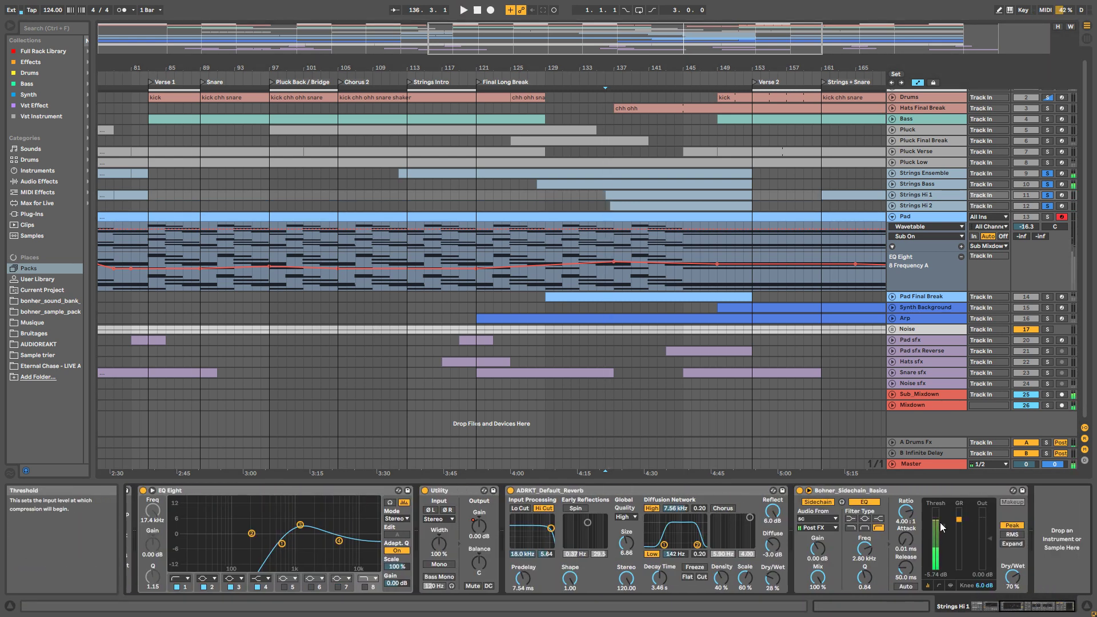
Step: Display the Strings Bass devices followed by the Strings Hi 2 devices, and show more of the arrangement
{"action": "left_click", "coordinate": [926, 184]}
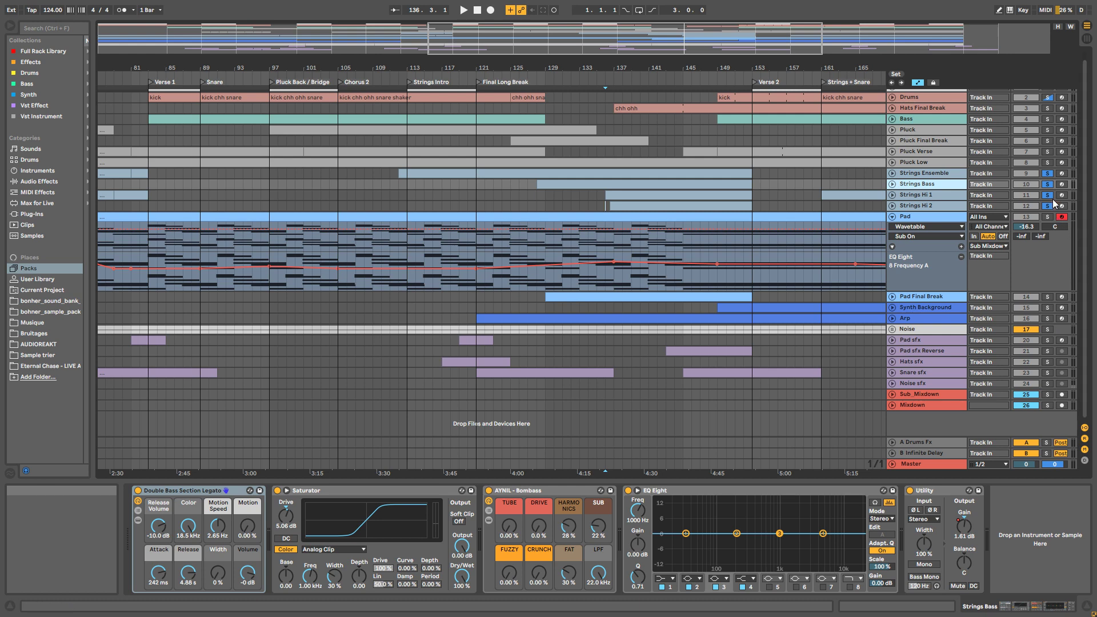
{"action": "left_click", "coordinate": [947, 207]}
{"action": "left_click_drag", "start_coordinate": [662, 42], "coordinate": [631, 27]}
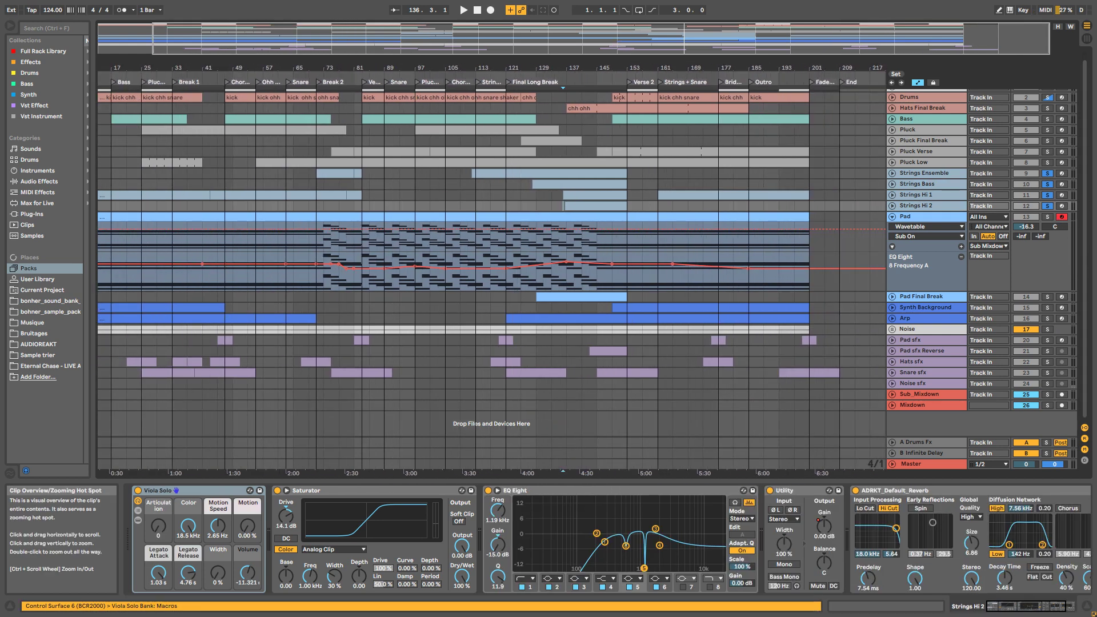
Step: Display the Pad track's devices, solo that track, and return playback to the start of the song
{"action": "left_click", "coordinate": [932, 217]}
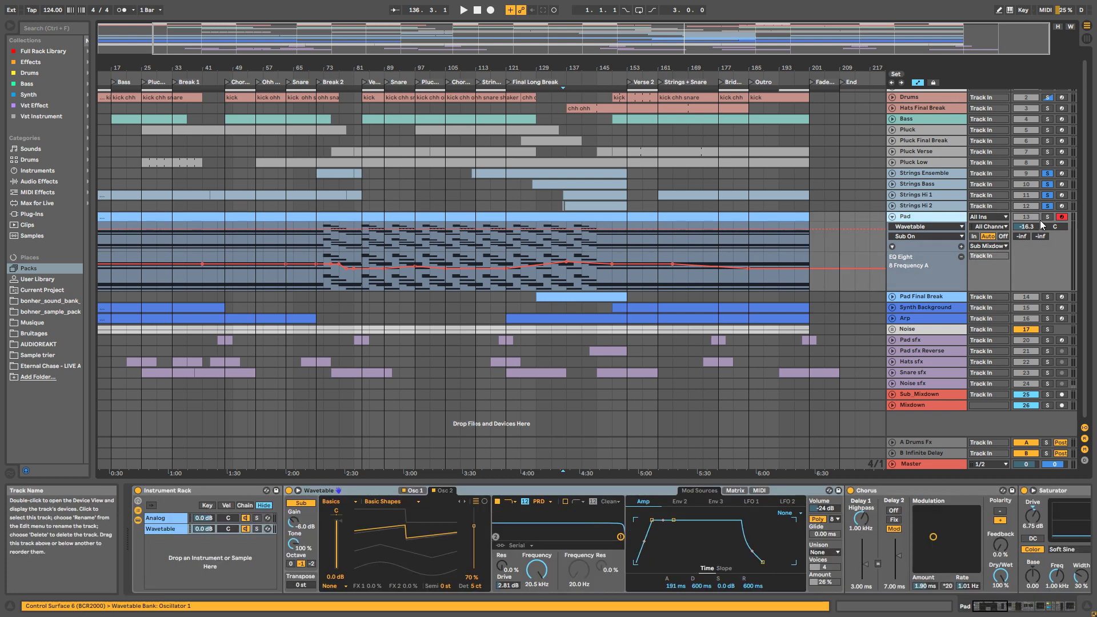
{"action": "left_click", "coordinate": [1047, 218]}
{"action": "left_click_drag", "start_coordinate": [428, 41], "coordinate": [337, 48]}
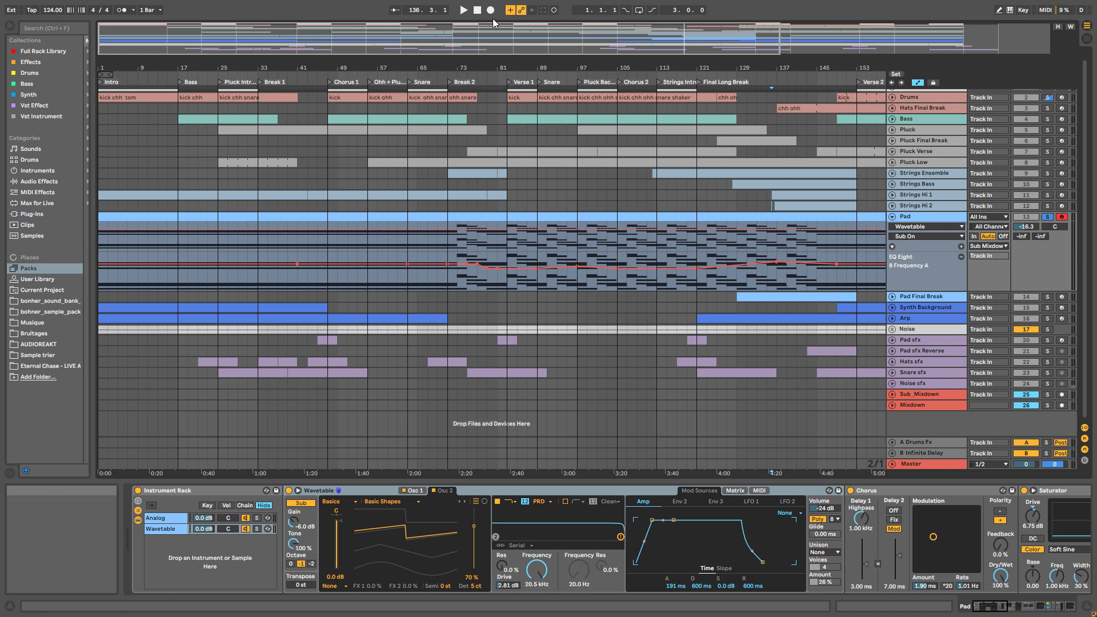
{"action": "left_click", "coordinate": [479, 11]}
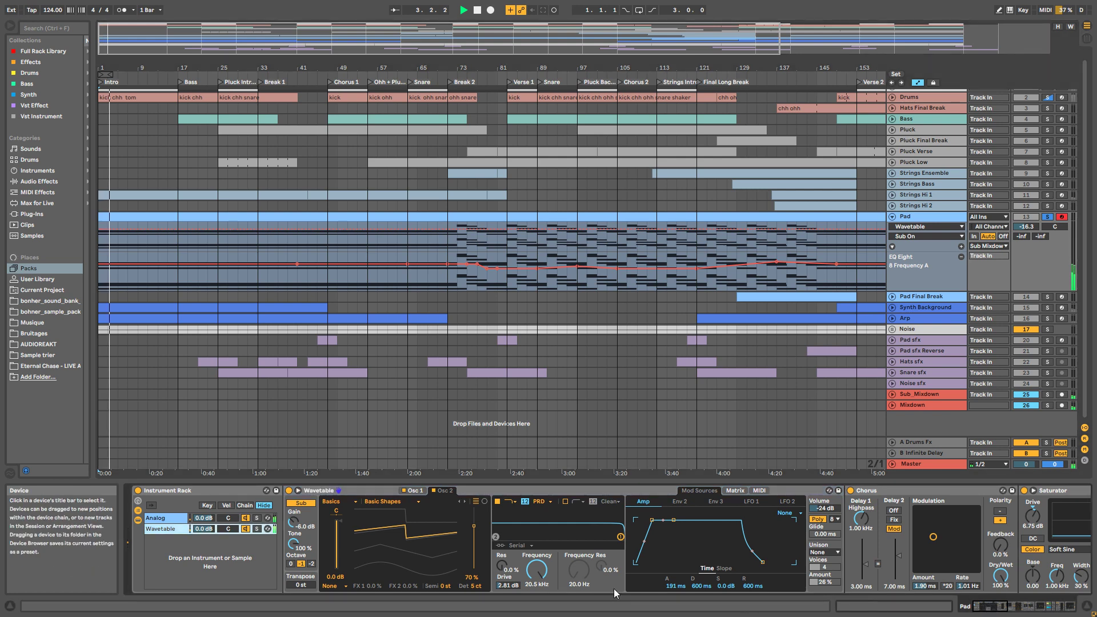
Step: Show the Analog chain of the Pad's Instrument Rack and compare its sound with the Frequency Shifter off and on
{"action": "left_click", "coordinate": [164, 521]}
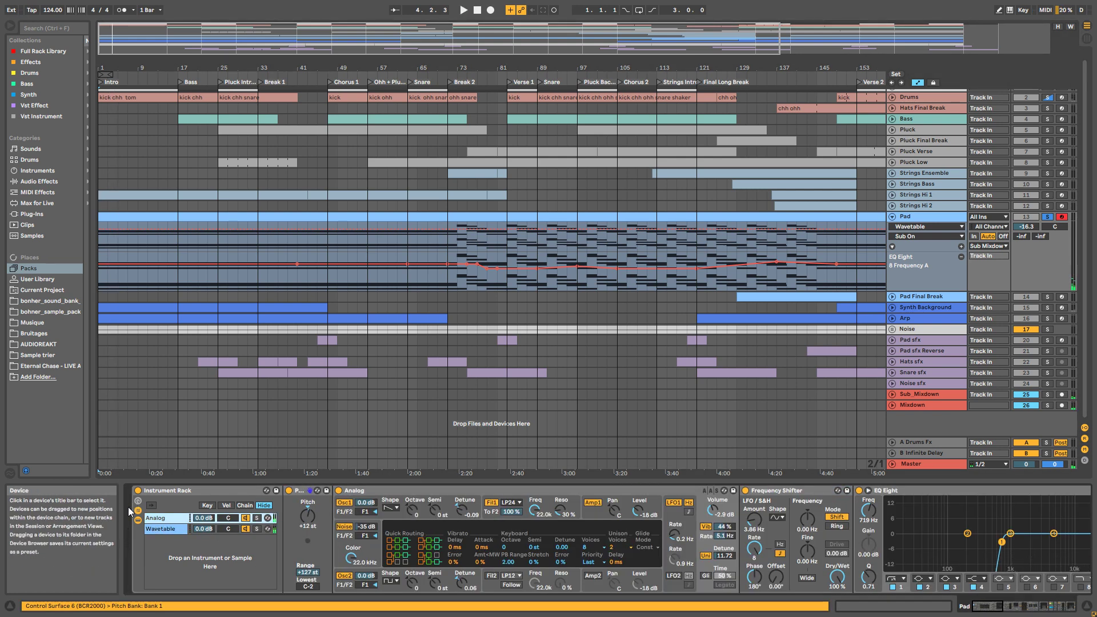
{"action": "left_click", "coordinate": [390, 493]}
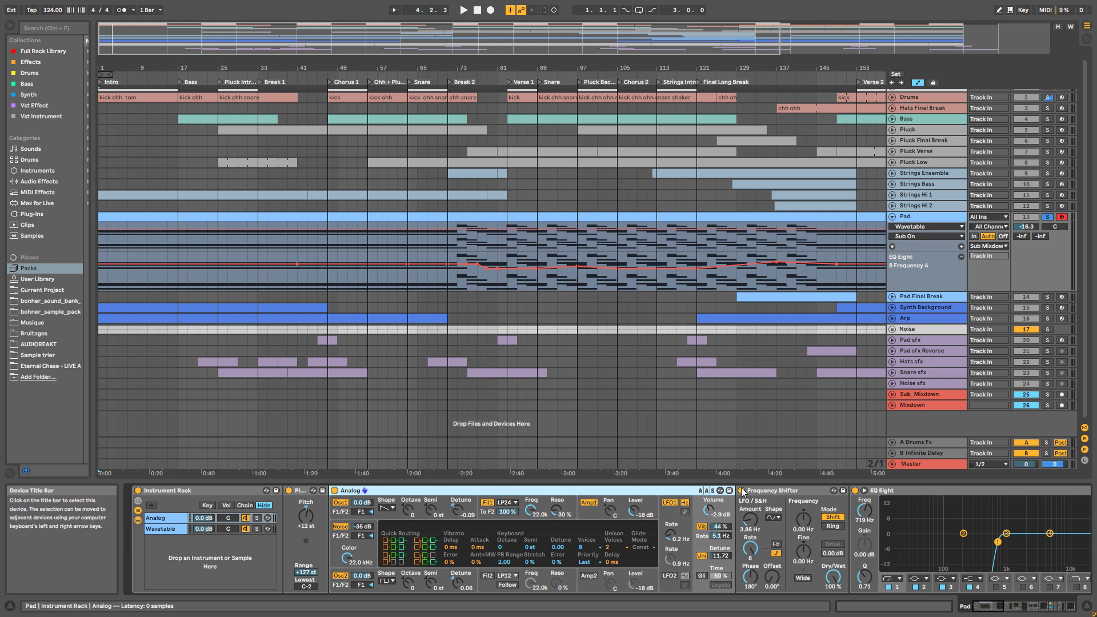
{"action": "key", "text": "space"}
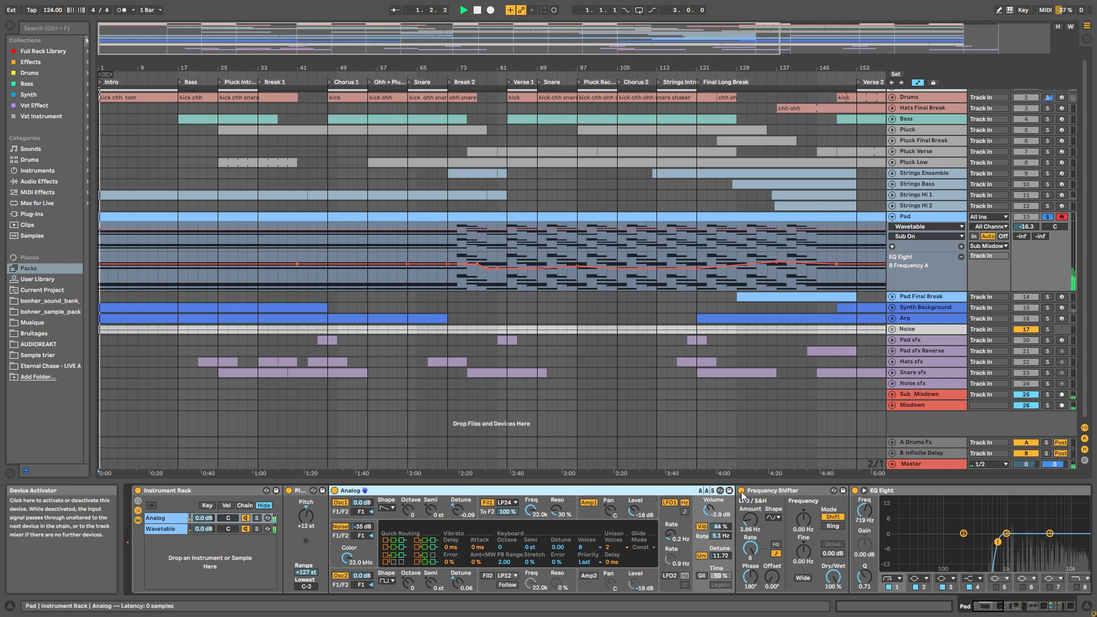
{"action": "left_click", "coordinate": [741, 491]}
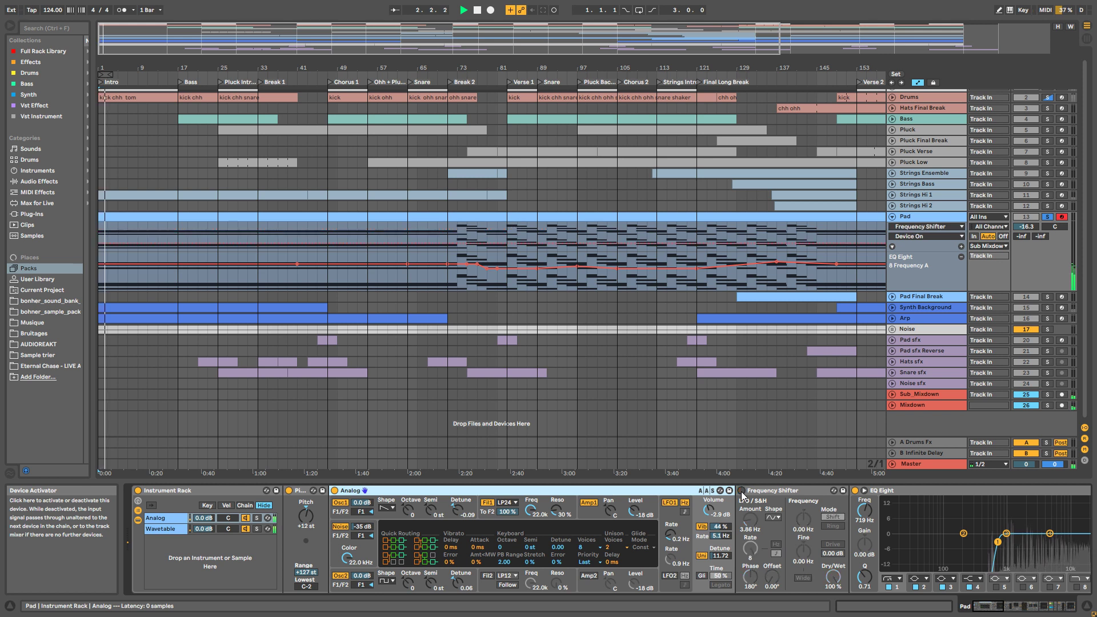
{"action": "left_click", "coordinate": [742, 491]}
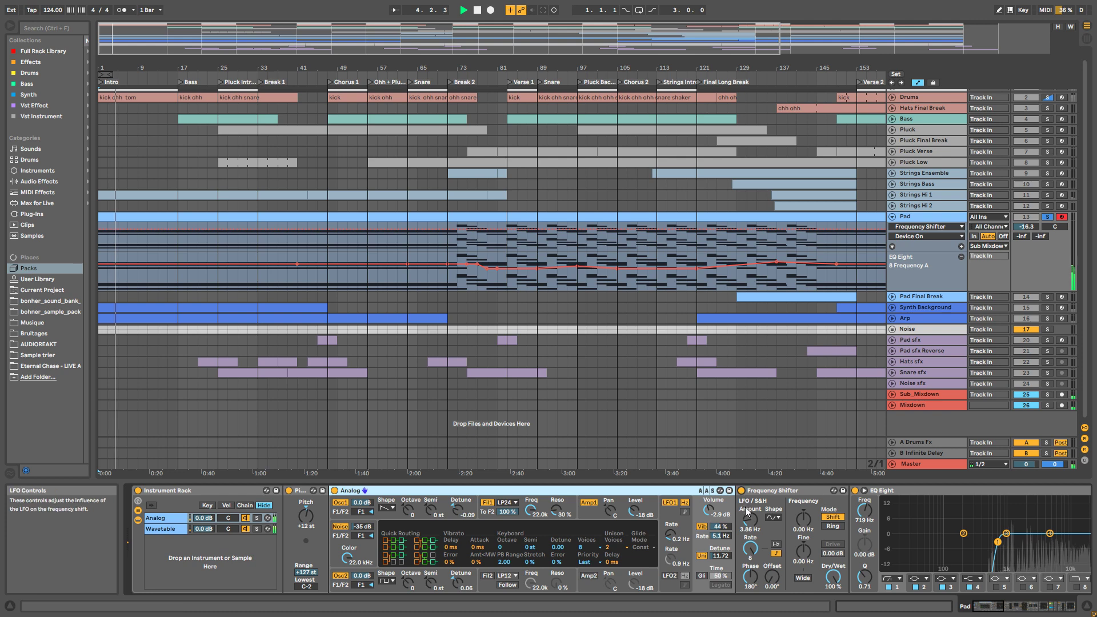
Step: Replay the Pad with only the Analog chain soloed, compare it with the Frequency Shifter bypassed, and stop playback
{"action": "key", "text": "space"}
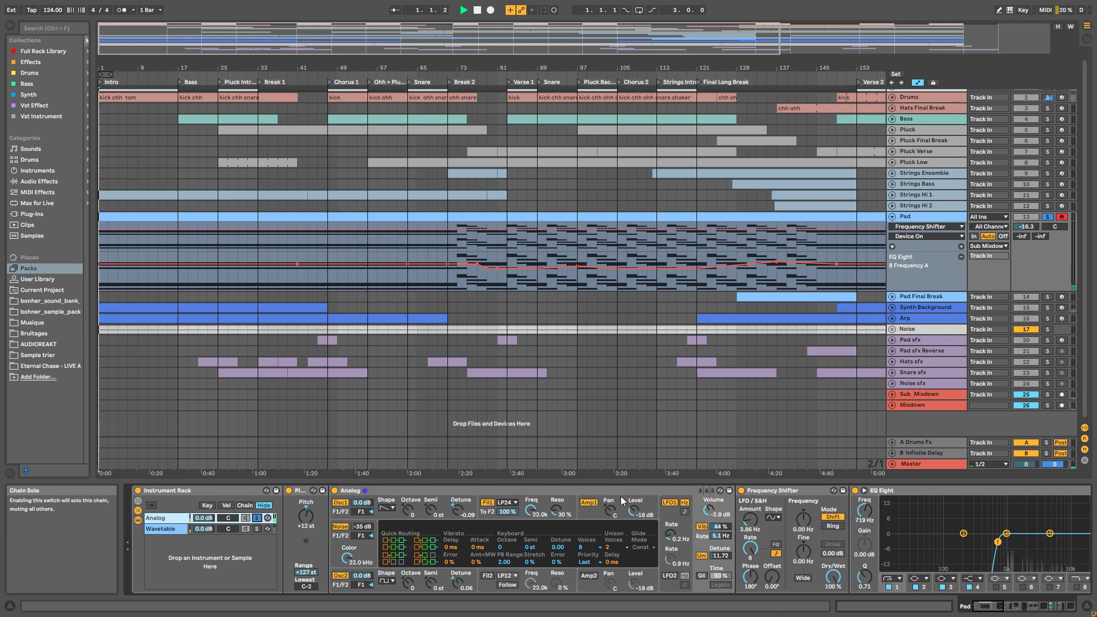
{"action": "left_click", "coordinate": [741, 490]}
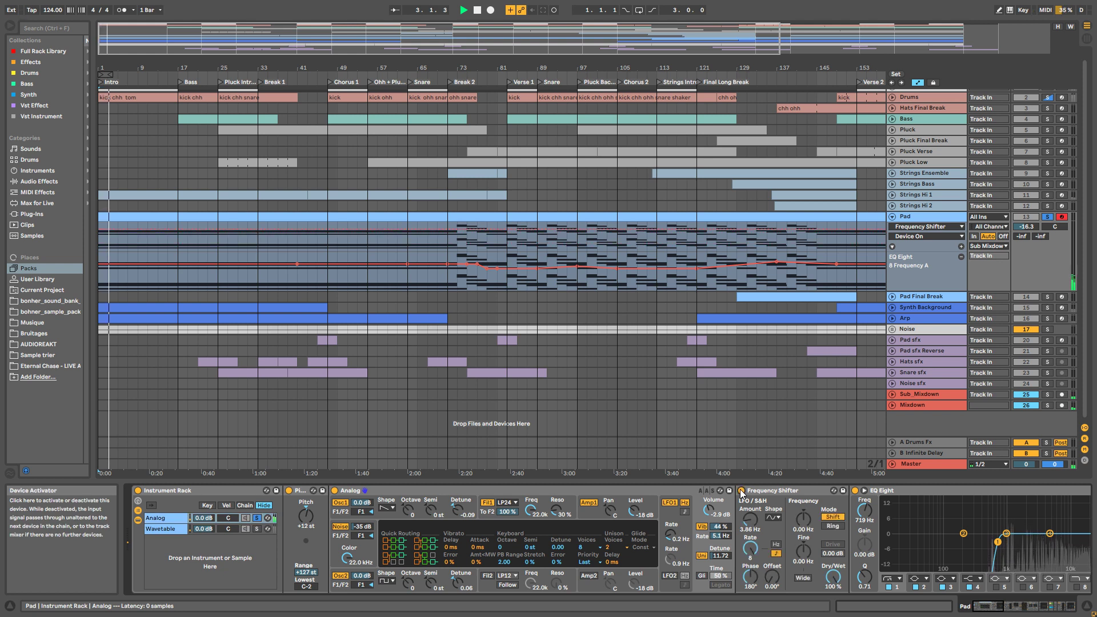
{"action": "key", "text": "space"}
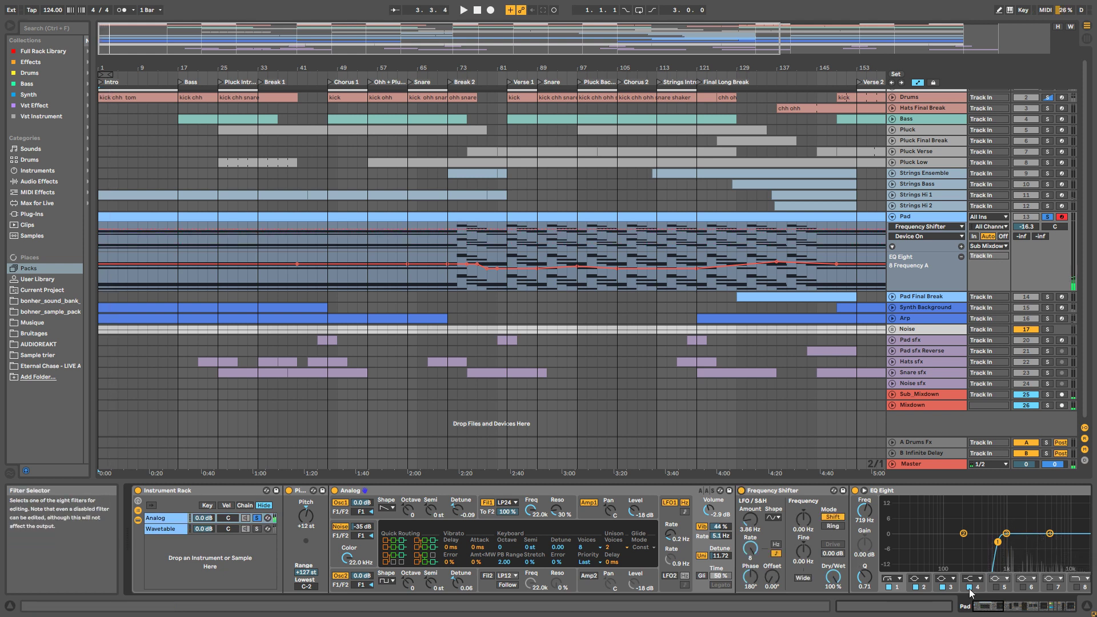
Step: Play the Analog chain and compare its sound with the Chorus and Saturator each bypassed and re-enabled
{"action": "left_click_drag", "start_coordinate": [994, 611], "coordinate": [1015, 611]}
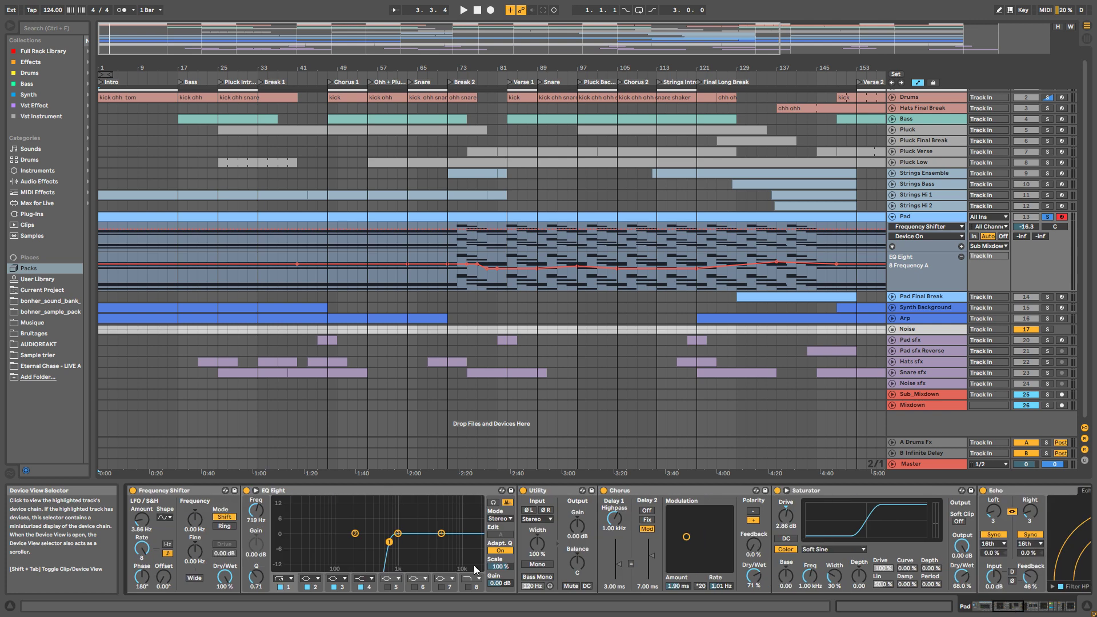
{"action": "key", "text": "space"}
{"action": "left_click", "coordinate": [604, 491]}
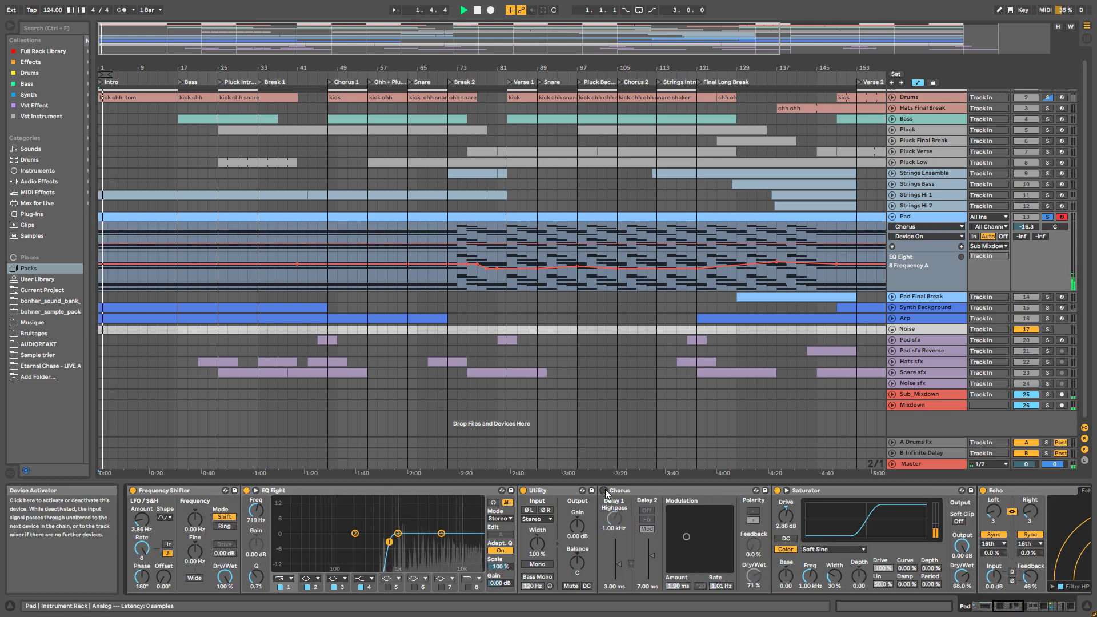
{"action": "left_click", "coordinate": [798, 492]}
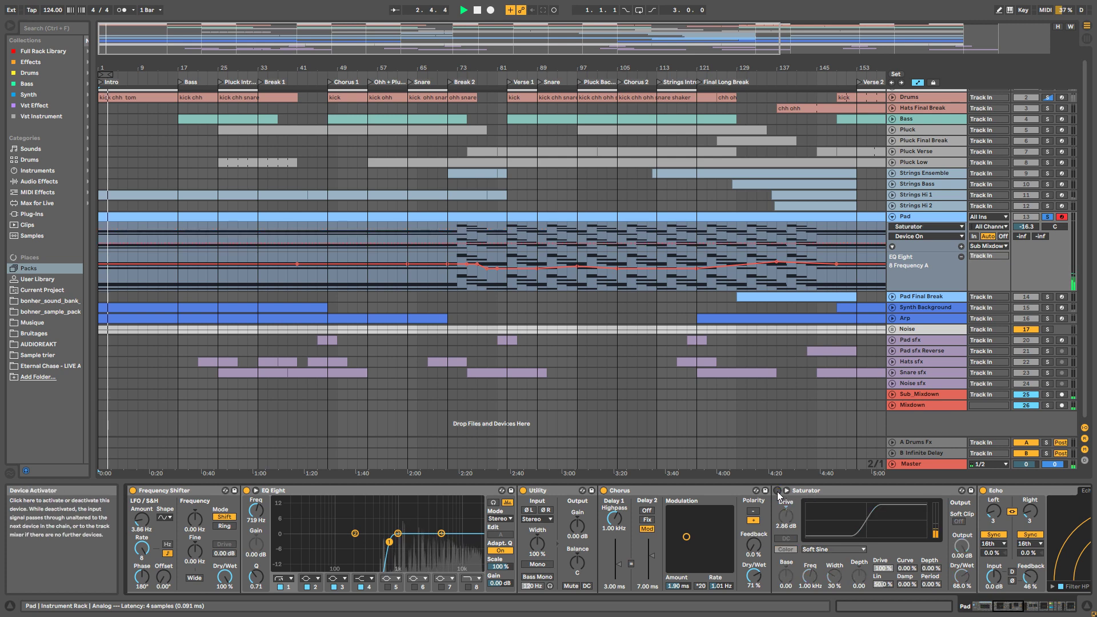
Step: Bypass the Analog chain's Echo and ADRKT_Default_Reverb during playback to compare the sound, and re-enable both
{"action": "scroll", "coordinate": [915, 543], "scroll_direction": "right", "scroll_amount": 5}
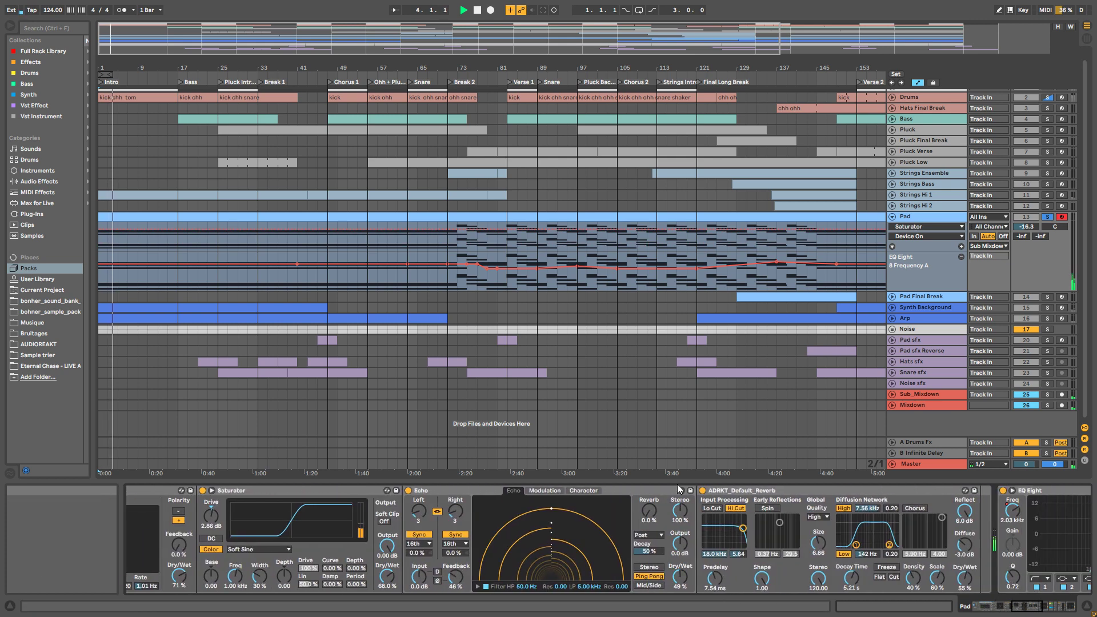
{"action": "left_click", "coordinate": [703, 491]}
{"action": "left_click", "coordinate": [408, 491]}
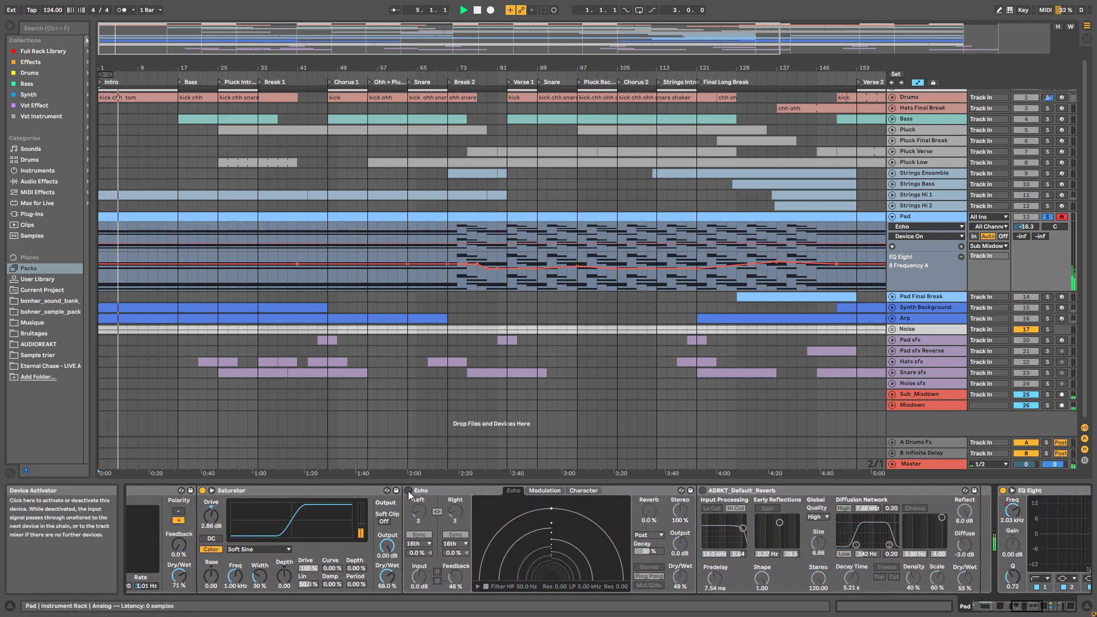
{"action": "left_click", "coordinate": [408, 491]}
{"action": "left_click", "coordinate": [703, 491]}
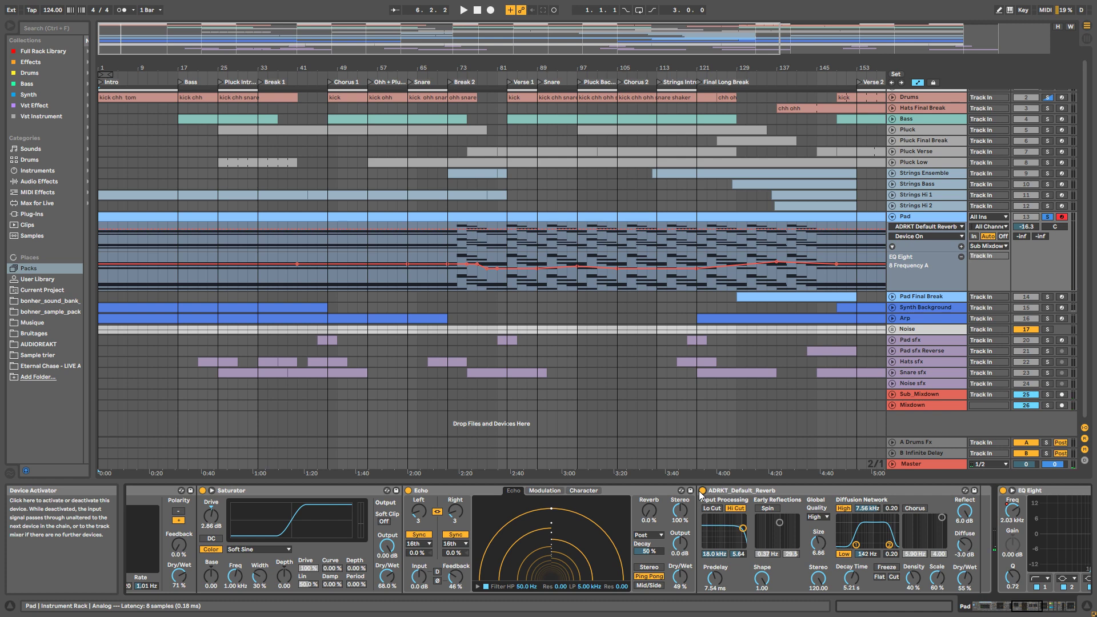
Step: Examine the remaining Pad effects through the final EQ Eight, select AYNIL_Widener_V1, and replay the pad from the start
{"action": "left_click", "coordinate": [1038, 605]}
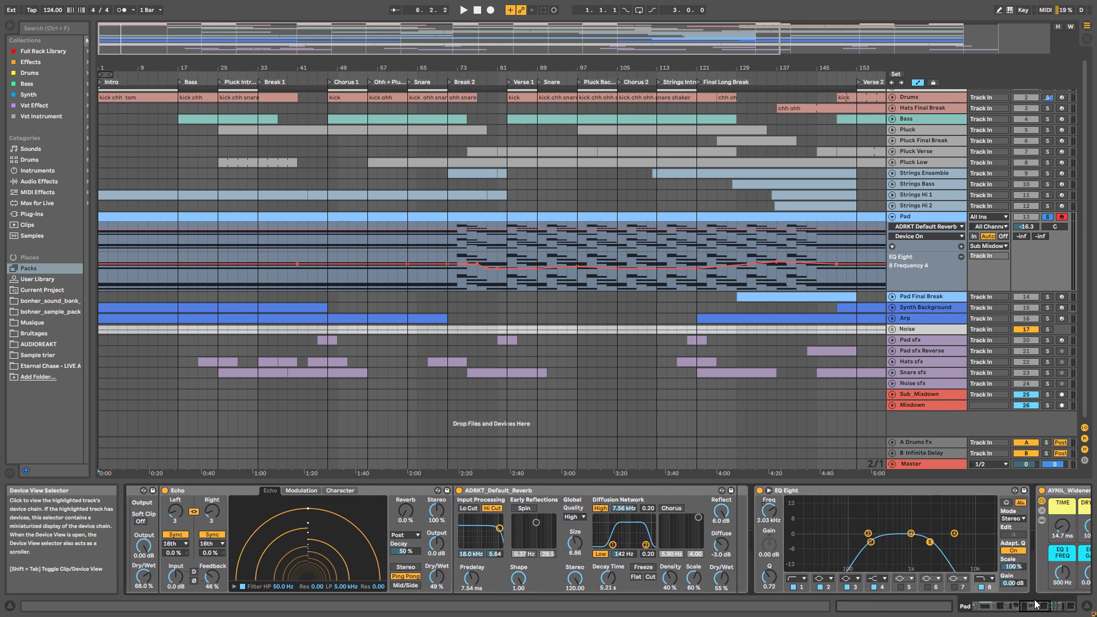
{"action": "left_click", "coordinate": [1037, 605]}
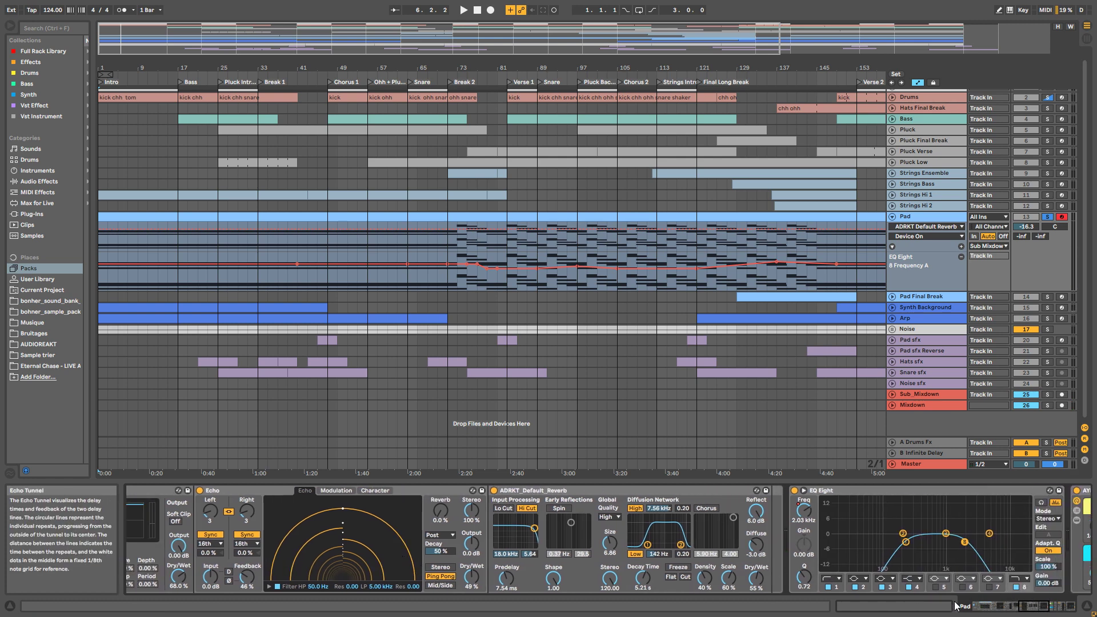
{"action": "left_click_drag", "start_coordinate": [1030, 606], "coordinate": [1053, 608]}
{"action": "left_click", "coordinate": [597, 491]}
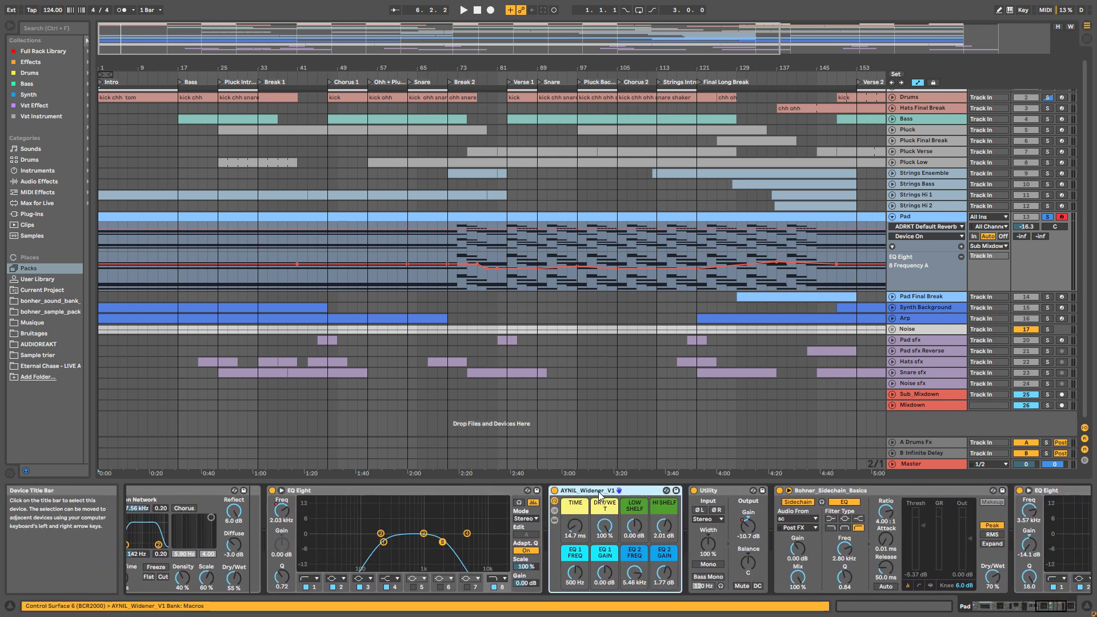
{"action": "key", "text": "space"}
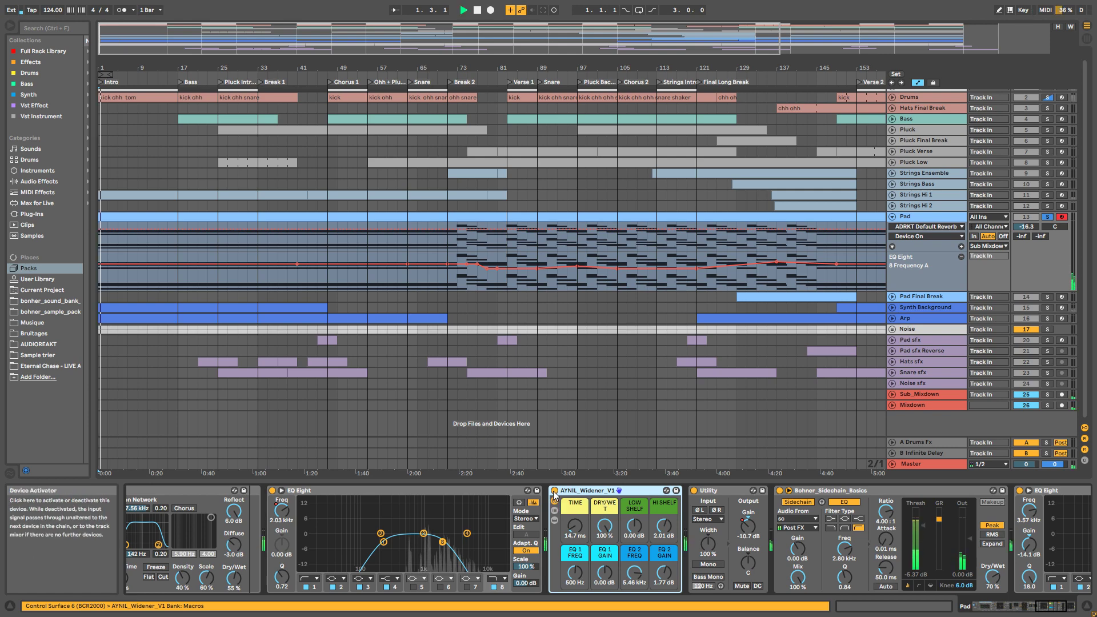
{"action": "left_click_drag", "start_coordinate": [1038, 607], "coordinate": [1068, 603]}
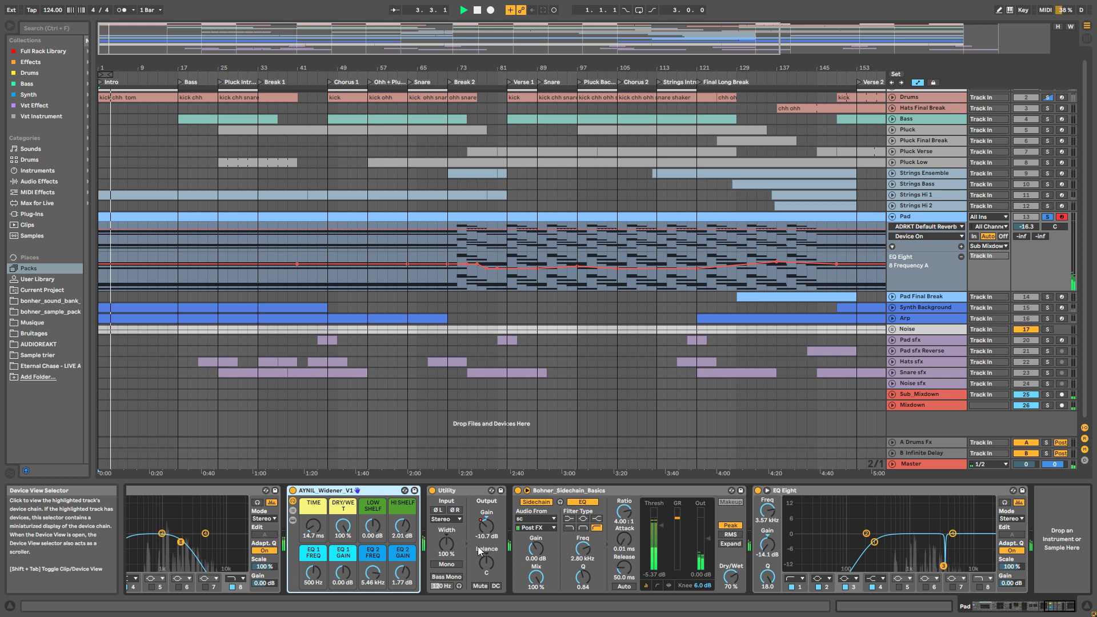
Step: Toggle AYNIL_Widener_V1 during playback to compare the sound, and solo the Wavetable chain in the Pad's Instrument Rack
{"action": "left_click", "coordinate": [298, 495]}
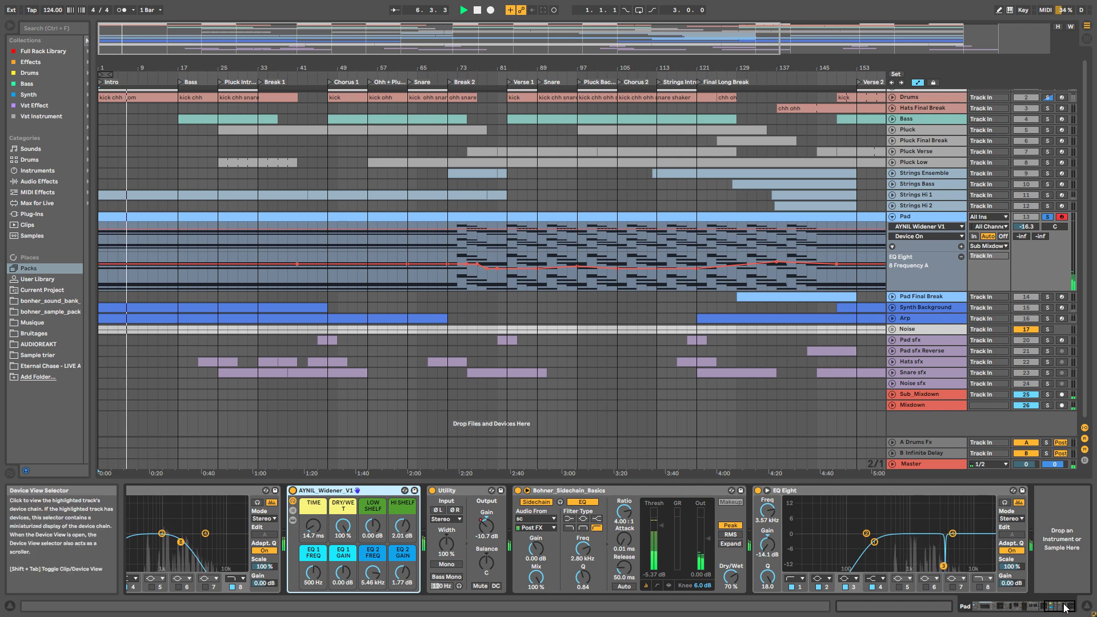
{"action": "left_click_drag", "start_coordinate": [1064, 607], "coordinate": [982, 614]}
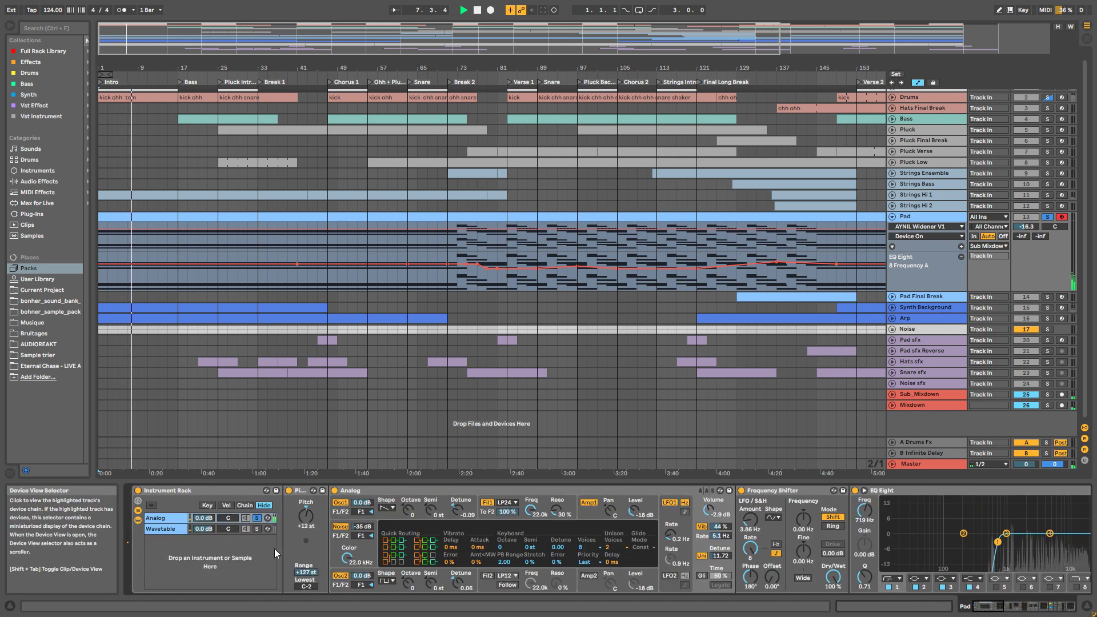
{"action": "left_click", "coordinate": [165, 530]}
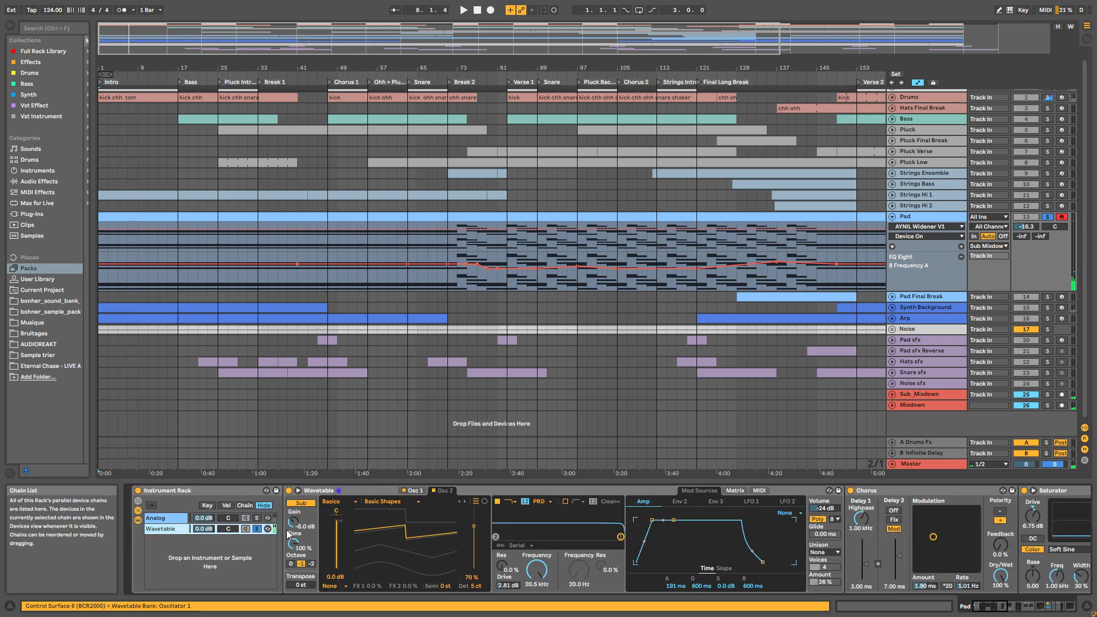
Step: Examine both oscillators and the modulation settings of the Pad's Wavetable, and the Chorus, Saturator and Echo that follow it
{"action": "left_click", "coordinate": [414, 492]}
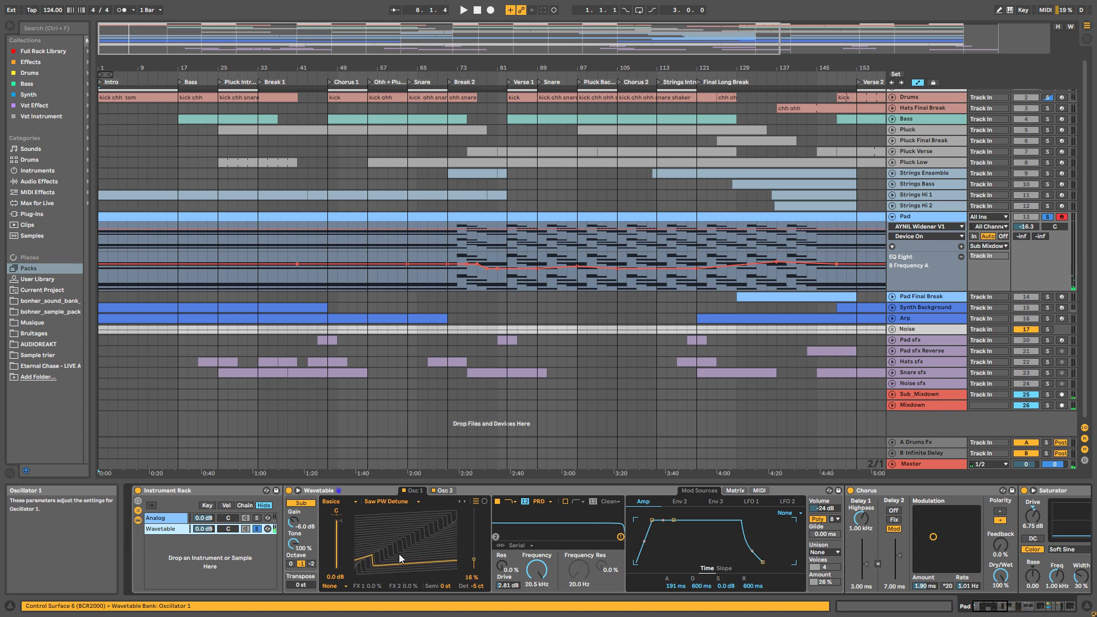
{"action": "left_click", "coordinate": [434, 491]}
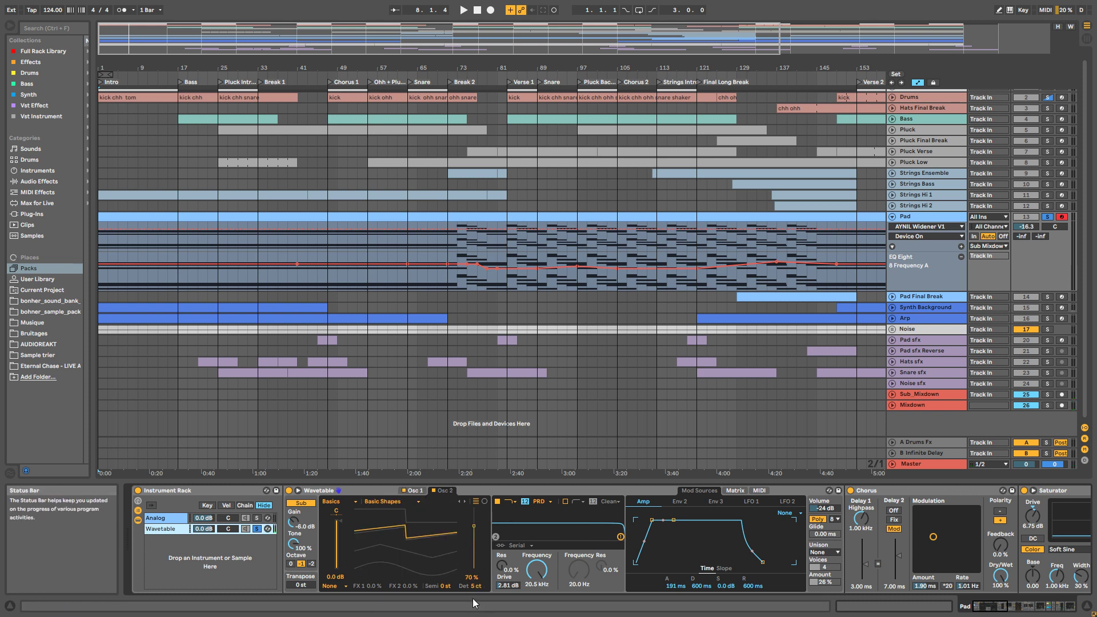
{"action": "left_click", "coordinate": [423, 492]}
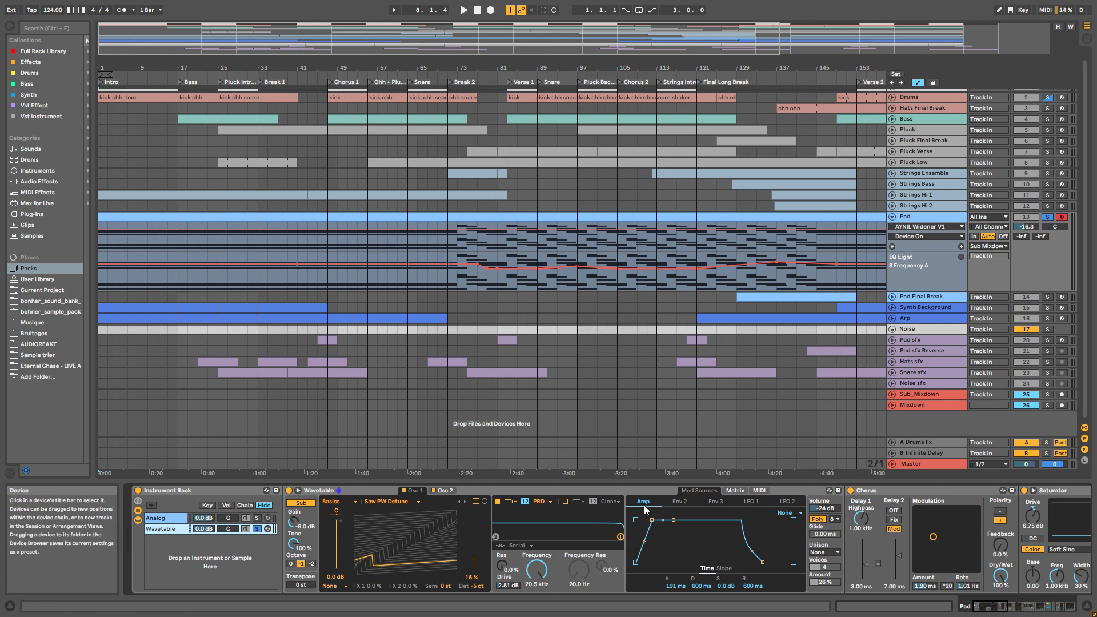
{"action": "left_click", "coordinate": [736, 490]}
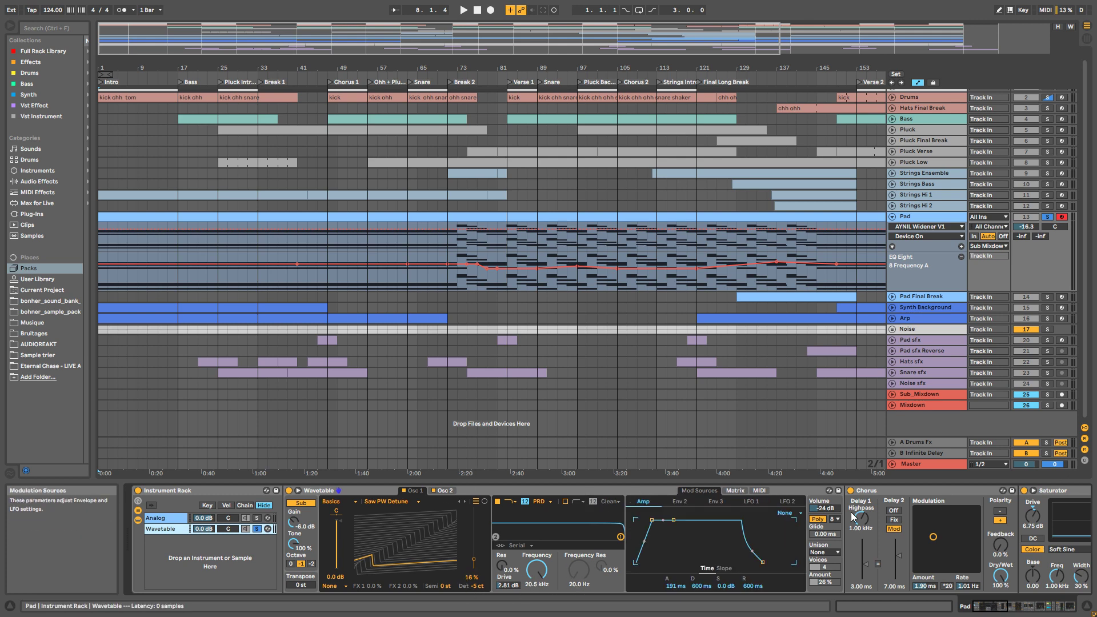
{"action": "left_click", "coordinate": [705, 492]}
{"action": "scroll", "coordinate": [626, 516], "scroll_direction": "right", "scroll_amount": 5}
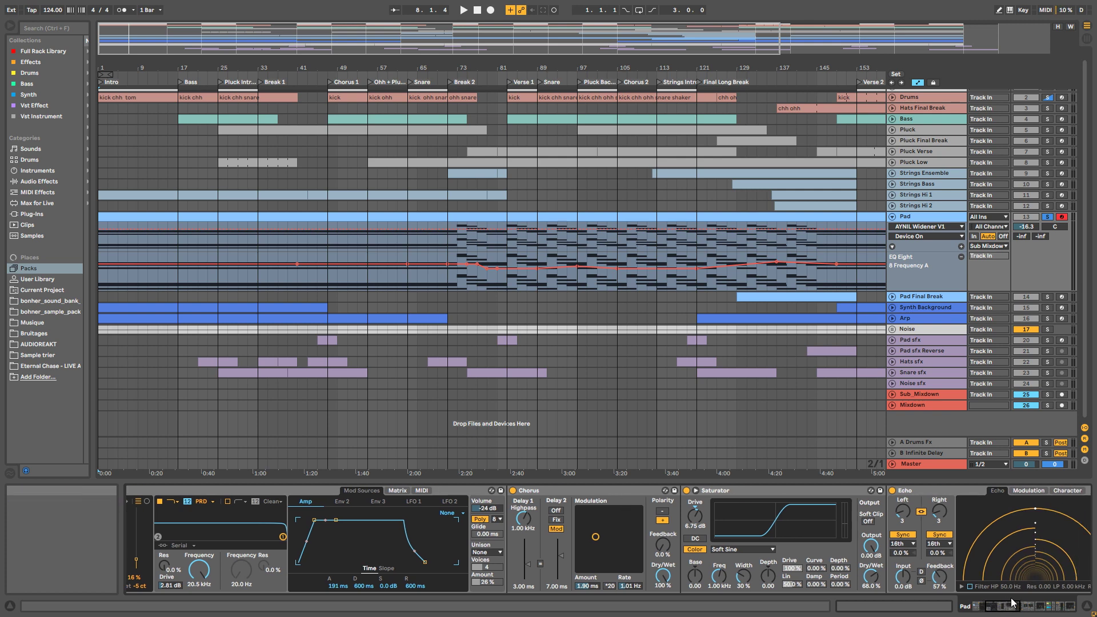
{"action": "mouse_move", "coordinate": [1004, 610]}
{"action": "left_mouse_down"}
{"action": "mouse_move", "coordinate": [1025, 610]}
{"action": "mouse_move", "coordinate": [987, 610]}
{"action": "left_mouse_up"}
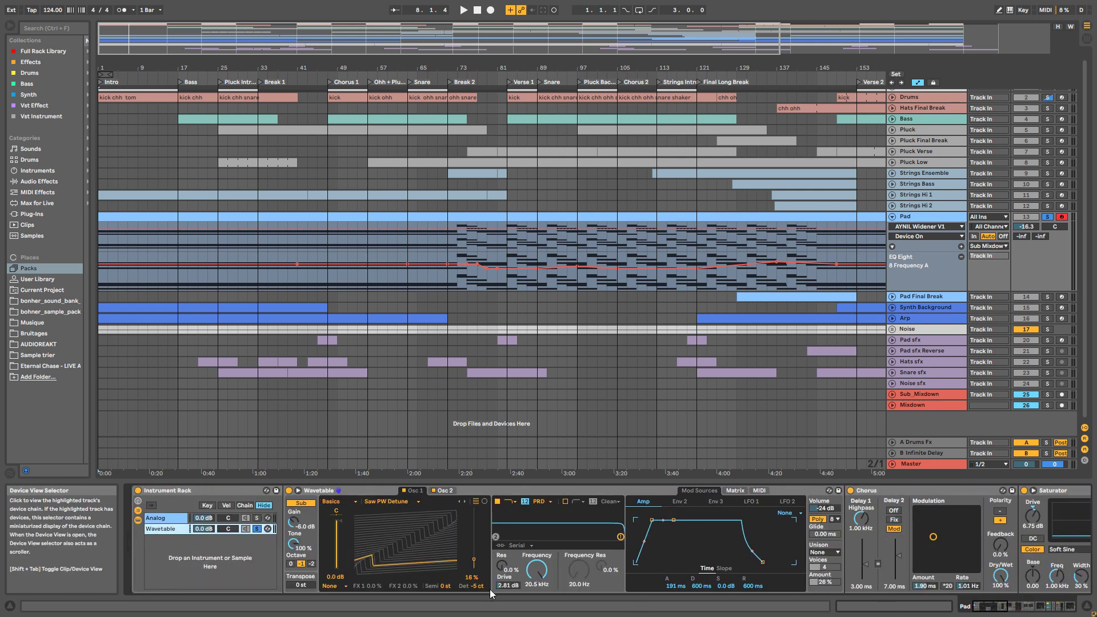
Step: Clear the rack's chain solo, hide its chain devices and view the EQ Eight, AYNIL_Widener_V1 and Utility after it
{"action": "left_click", "coordinate": [138, 520]}
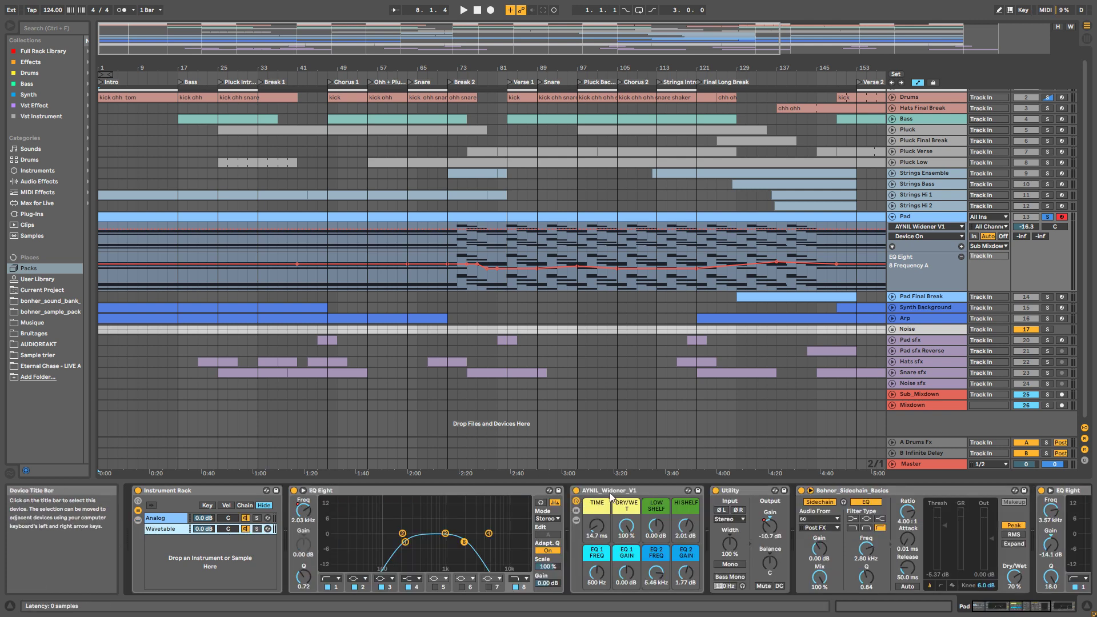
{"action": "left_click", "coordinate": [700, 530]}
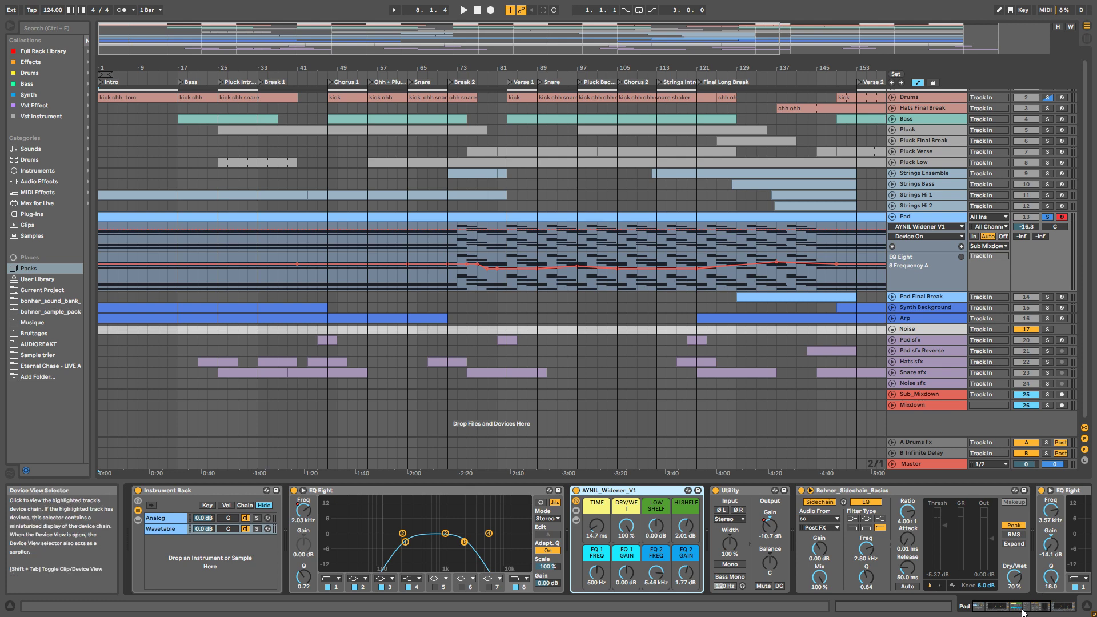
{"action": "left_click_drag", "start_coordinate": [1023, 604], "coordinate": [1030, 604]}
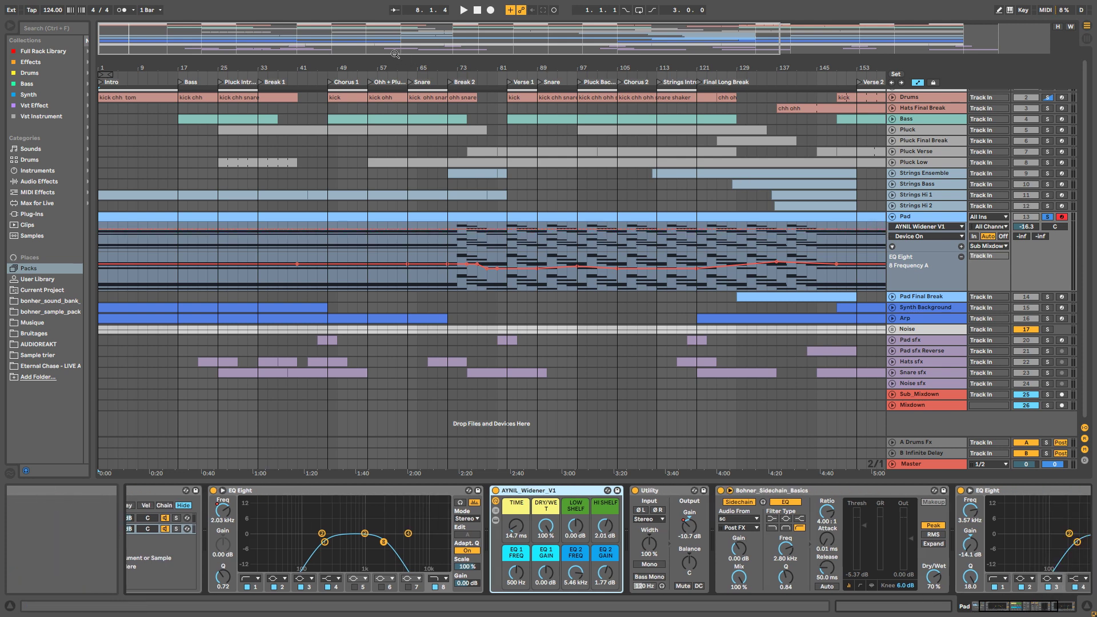
Step: Open the Pad's MIDI clip in an enlarged note editor folded to its used notes, and play it from the start
{"action": "left_click_drag", "start_coordinate": [434, 197], "coordinate": [515, 214]}
{"action": "double_click", "coordinate": [149, 223]}
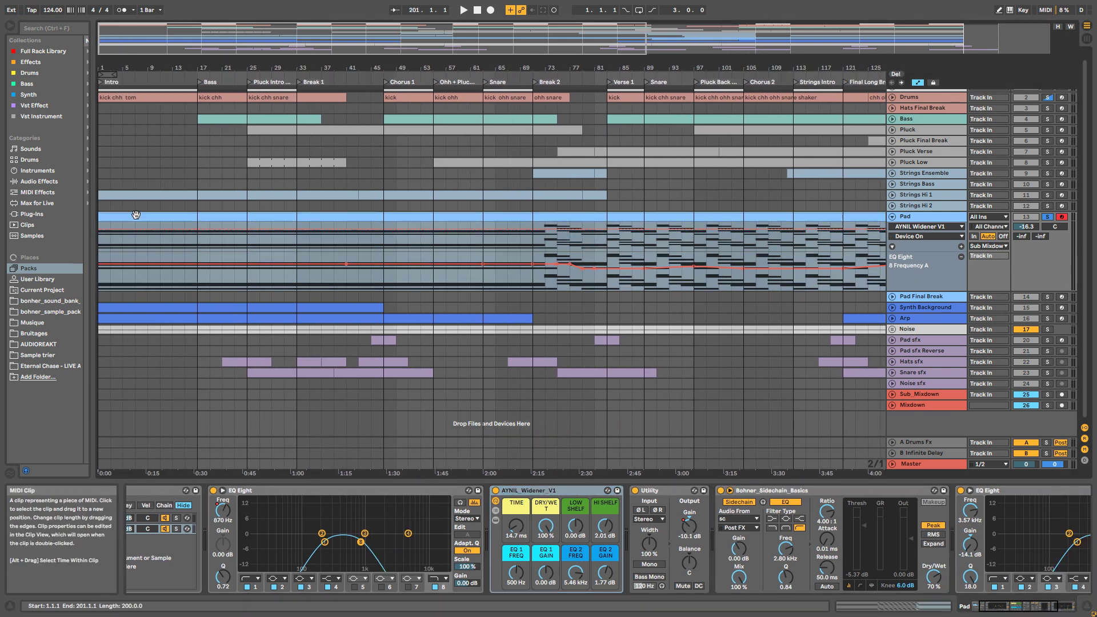
{"action": "left_click_drag", "start_coordinate": [291, 452], "coordinate": [246, 528]}
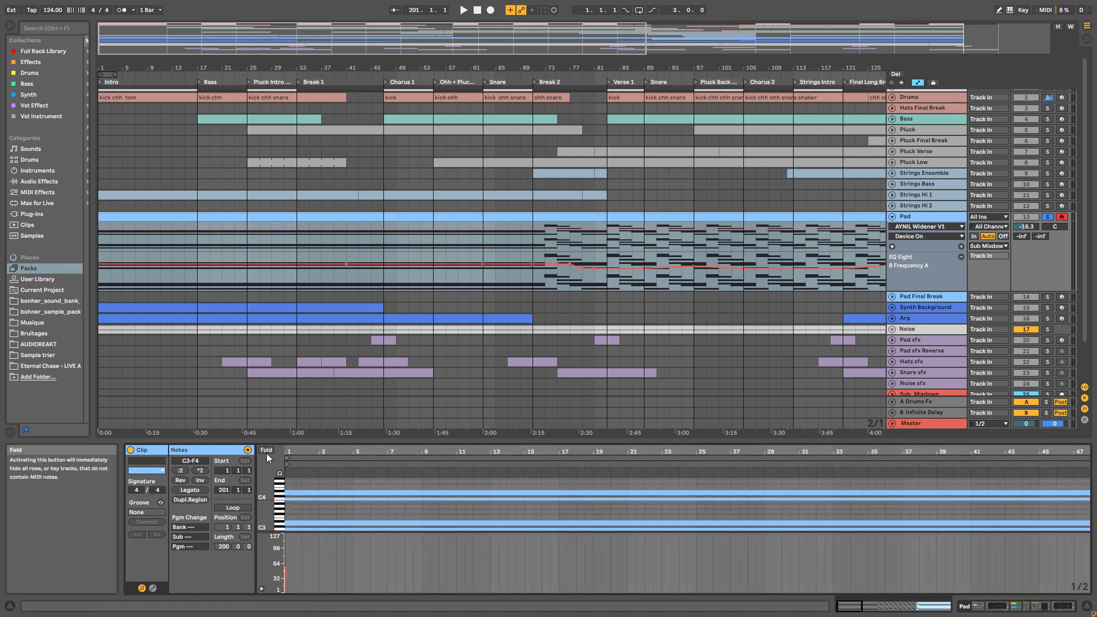
{"action": "left_click_drag", "start_coordinate": [311, 442], "coordinate": [313, 190]}
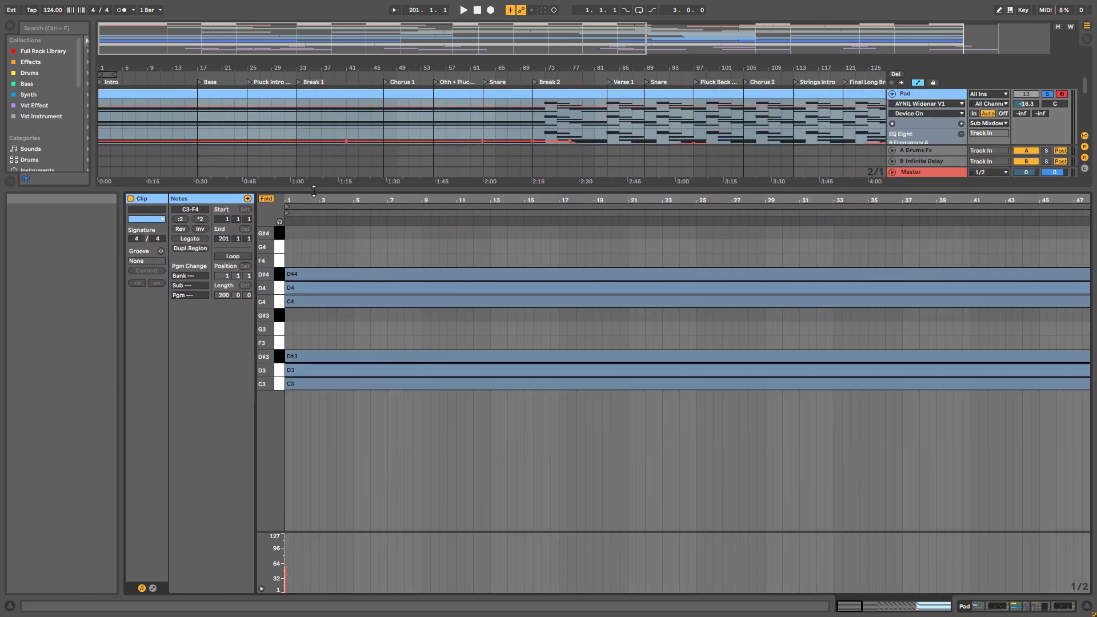
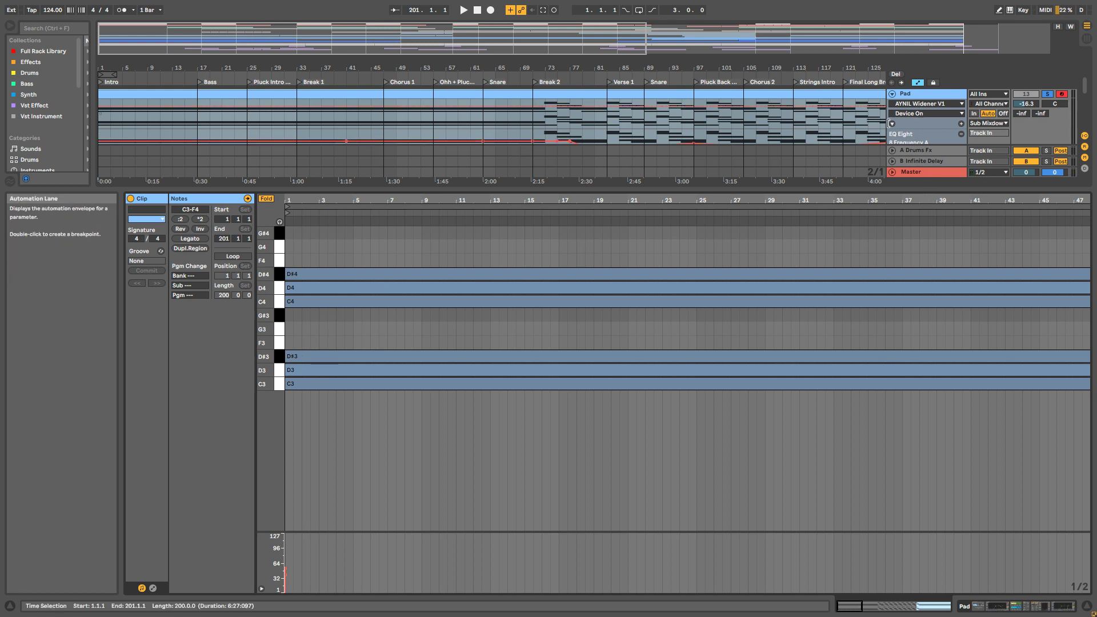
{"action": "key", "text": "space"}
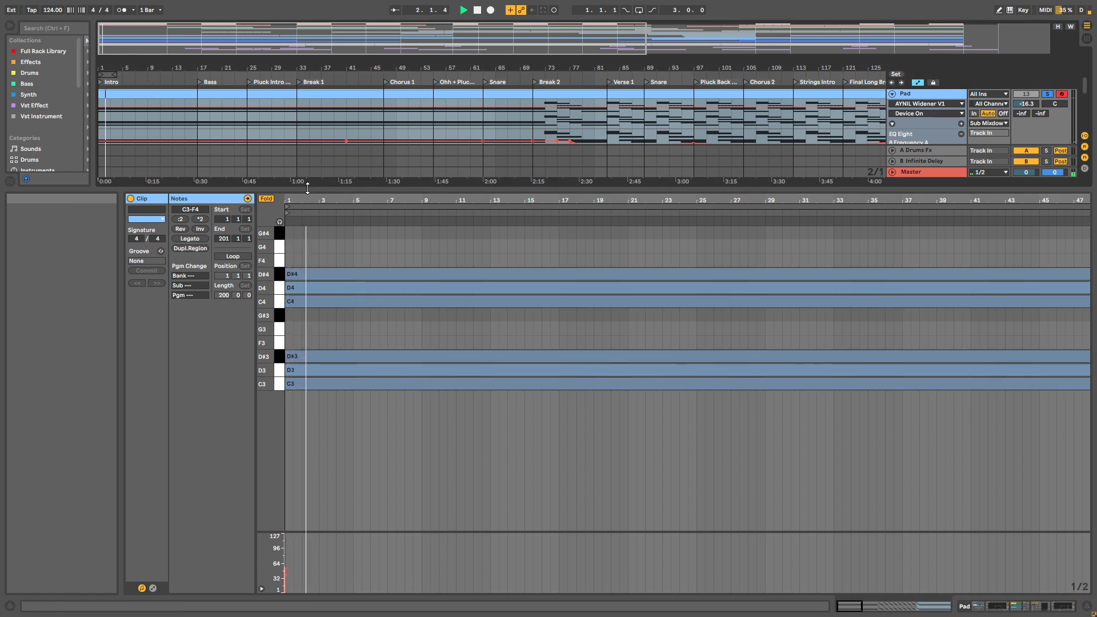
Step: Shrink the note editor, collapse the Pad track and show the whole arrangement
{"action": "left_click_drag", "start_coordinate": [307, 186], "coordinate": [307, 449]}
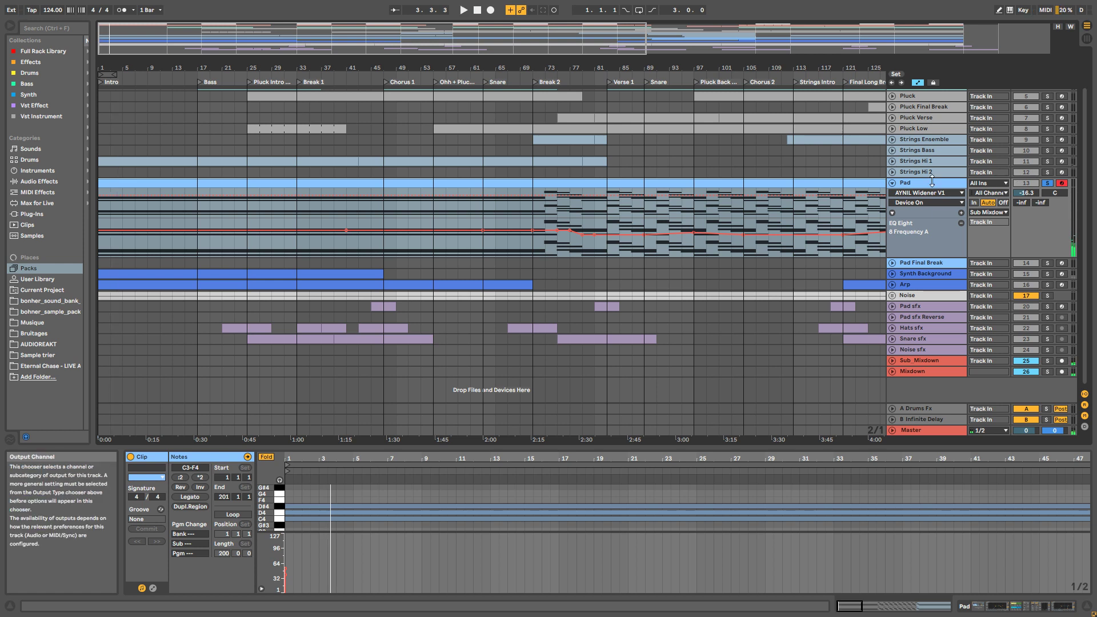
{"action": "left_click", "coordinate": [893, 184]}
{"action": "left_click_drag", "start_coordinate": [499, 54], "coordinate": [499, 42]}
Step: Select the Pad Final Break track and solo it
{"action": "left_click", "coordinate": [512, 239]}
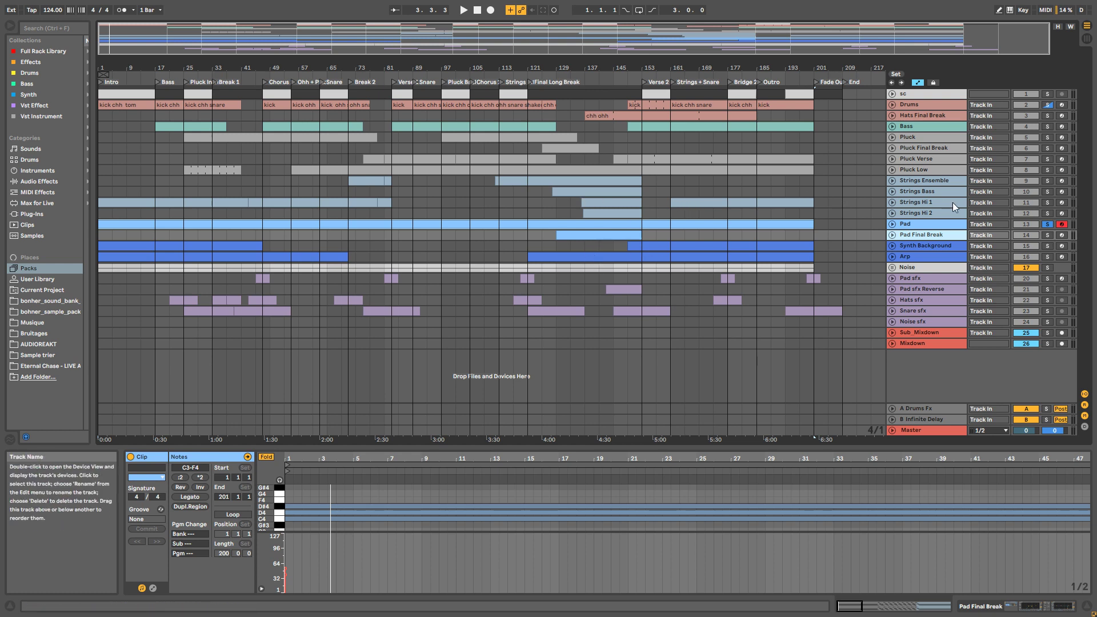
{"action": "left_click", "coordinate": [921, 235]}
{"action": "left_click", "coordinate": [920, 235]}
{"action": "left_click", "coordinate": [1046, 233]}
Step: Solo the Synth Background track, open the notes of its first clip and play it from the start
{"action": "left_click", "coordinate": [931, 244]}
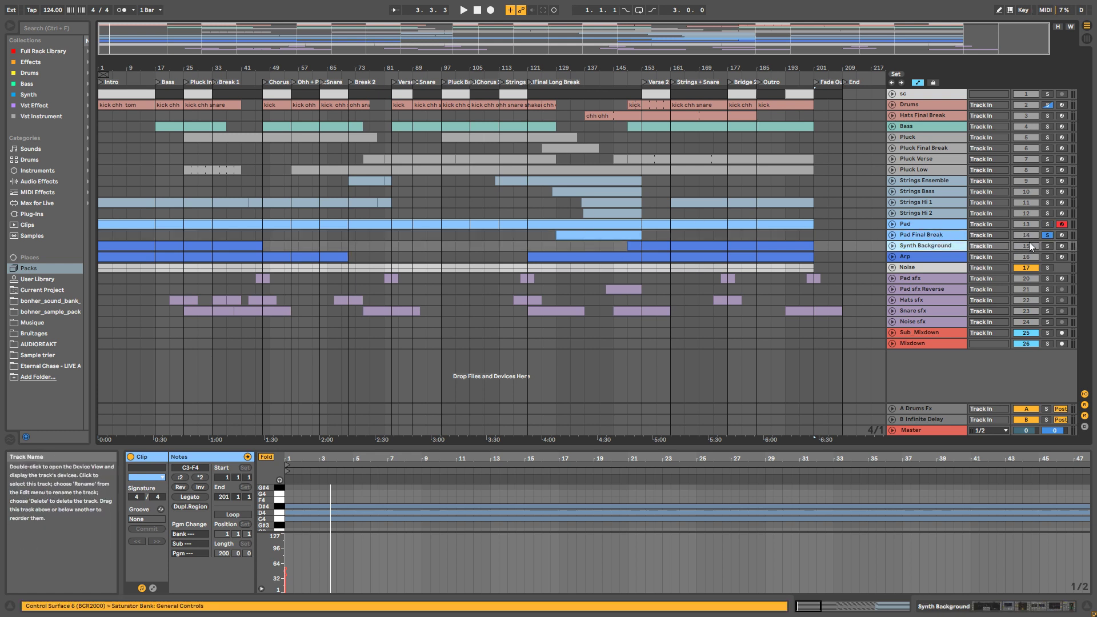
{"action": "left_click", "coordinate": [1047, 245]}
{"action": "left_click", "coordinate": [130, 244]}
{"action": "key", "text": "space"}
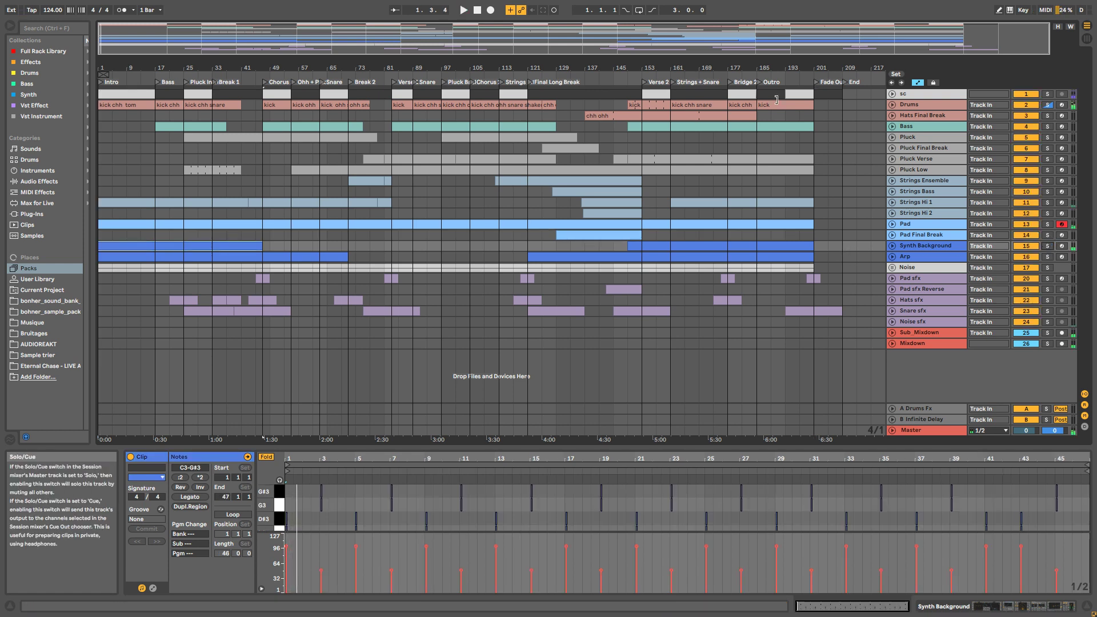
Step: Play the full mix with the Synth Background track muted, reactivate the track and replay from the start to compare
{"action": "left_click", "coordinate": [477, 11]}
{"action": "left_click", "coordinate": [463, 10]}
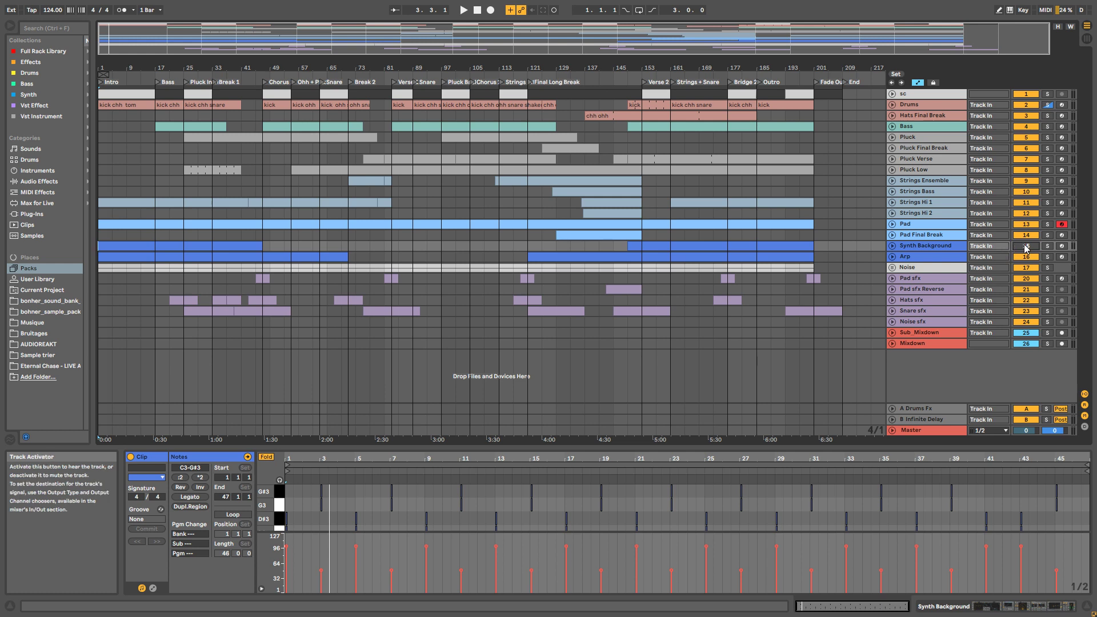
{"action": "key", "text": "space"}
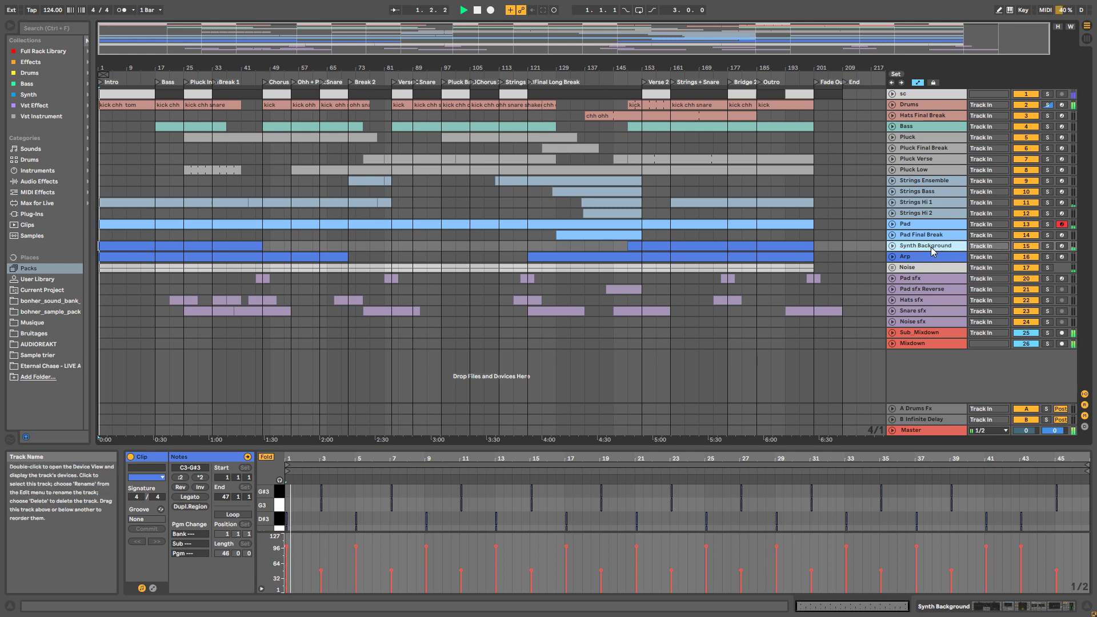
Step: Expand the Synth Background track and bring up its Saturator, Echo and ADRKT_Default_Reverb devices
{"action": "left_click", "coordinate": [893, 247]}
{"action": "left_click_drag", "start_coordinate": [134, 40], "coordinate": [122, 85]}
{"action": "left_click", "coordinate": [1036, 608]}
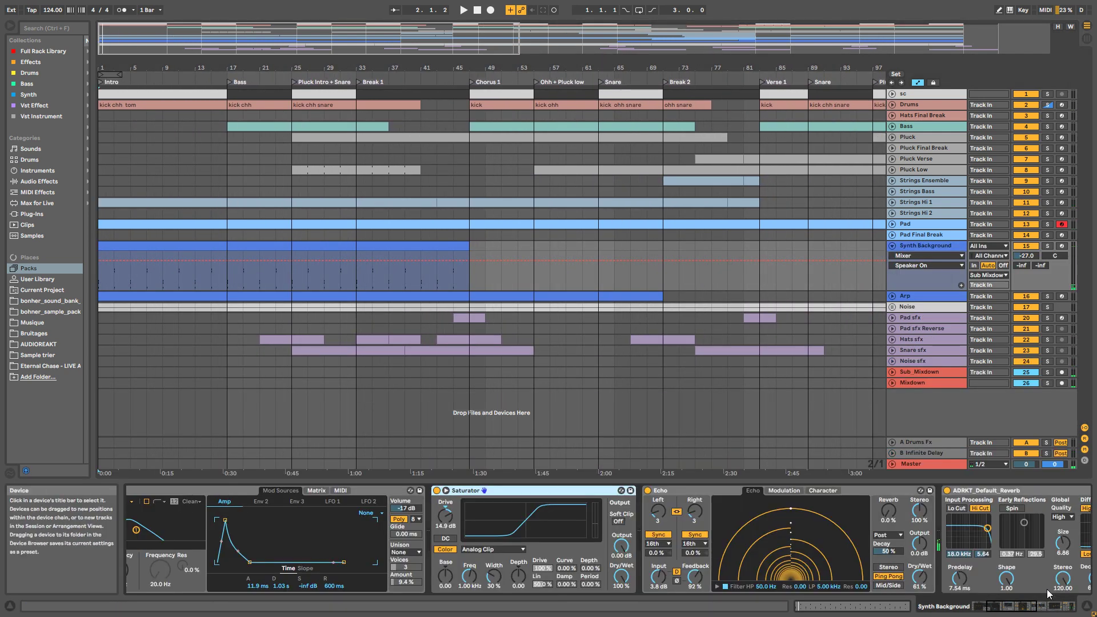
{"action": "mouse_move", "coordinate": [1035, 608]}
{"action": "left_mouse_down"}
{"action": "mouse_move", "coordinate": [1059, 607]}
{"action": "mouse_move", "coordinate": [1027, 607]}
{"action": "left_mouse_up"}
Step: Bypass the Saturator, Echo and ADRKT_Default_Reverb on the Synth Background track
{"action": "left_click", "coordinate": [319, 491]}
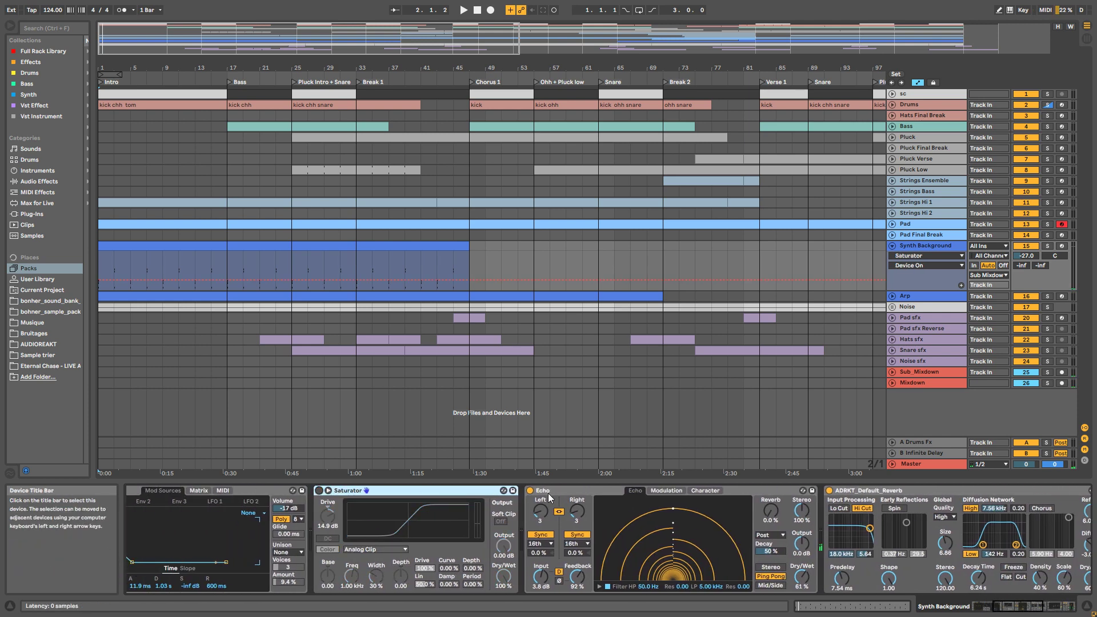
{"action": "left_click", "coordinate": [531, 491]}
{"action": "left_click", "coordinate": [829, 490]}
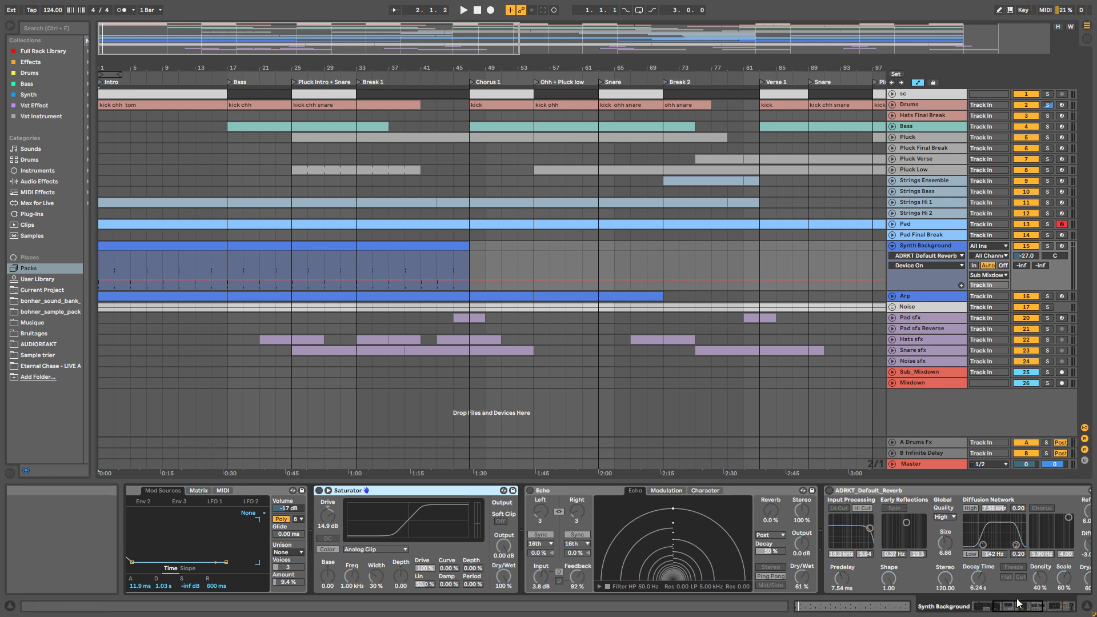
Step: Show the Synth Background's Wavetable and play its dry sound within the full mix, and again with the track soloed
{"action": "left_click", "coordinate": [999, 610]}
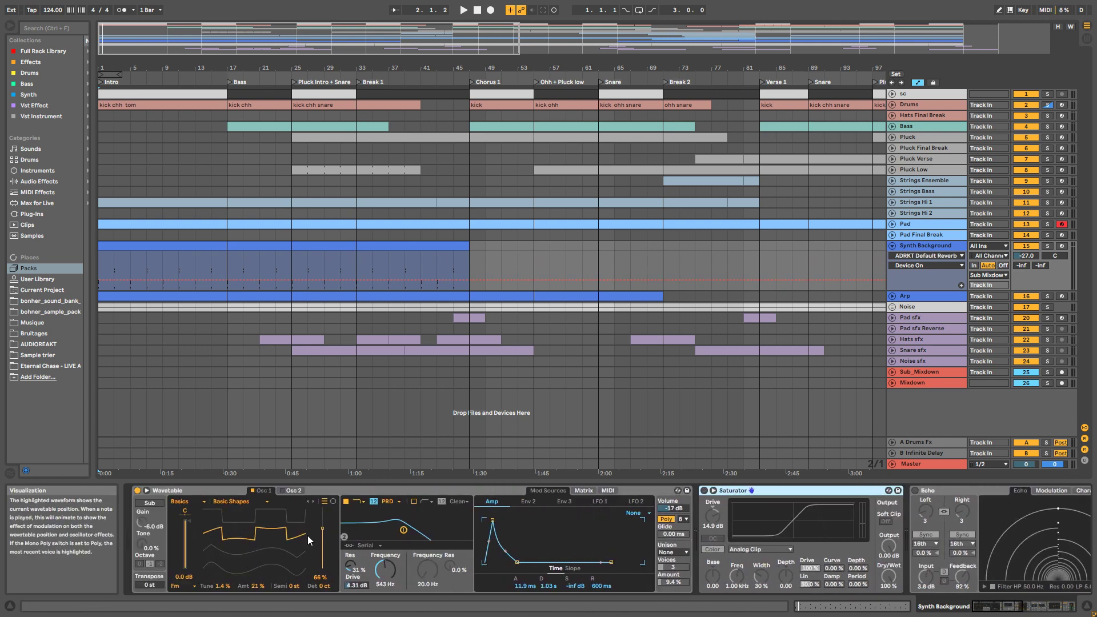
{"action": "key", "text": "space"}
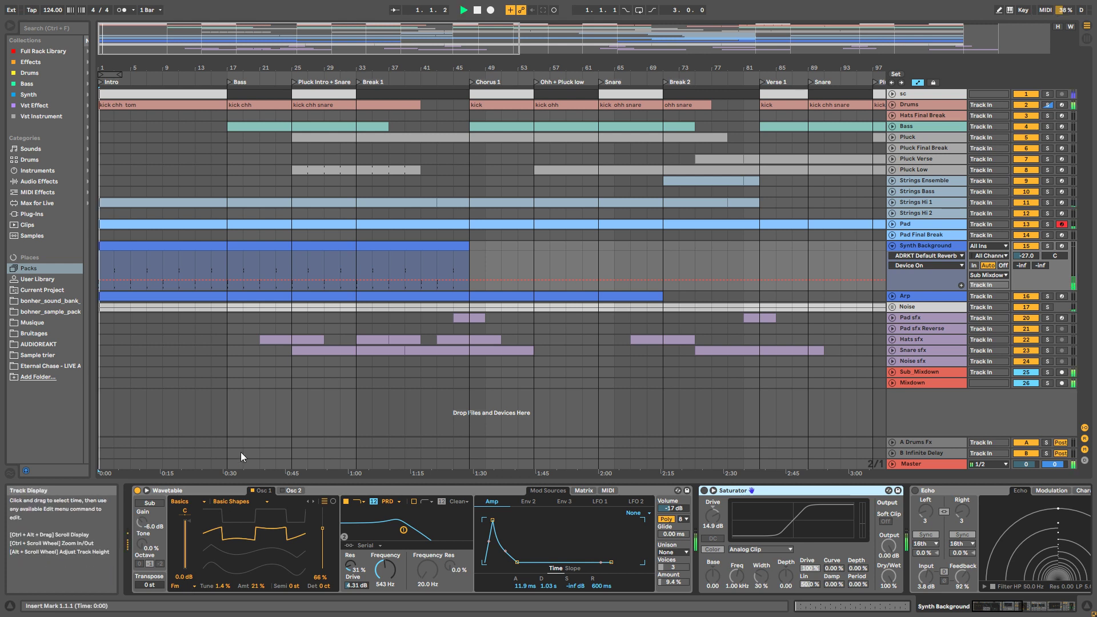
{"action": "left_click", "coordinate": [1048, 246]}
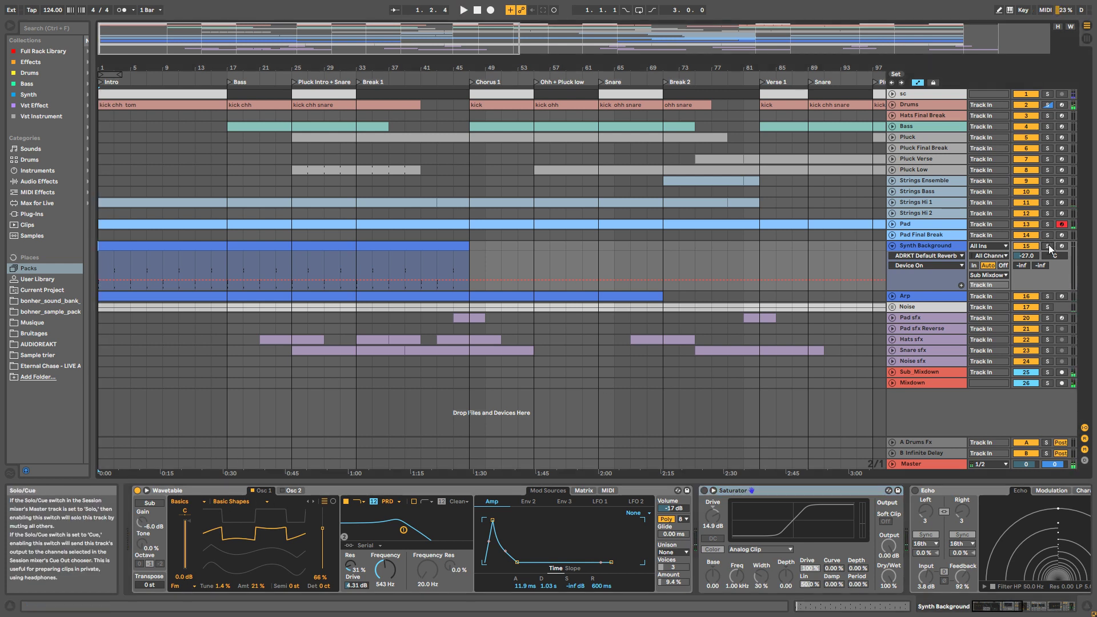
{"action": "key", "text": "space"}
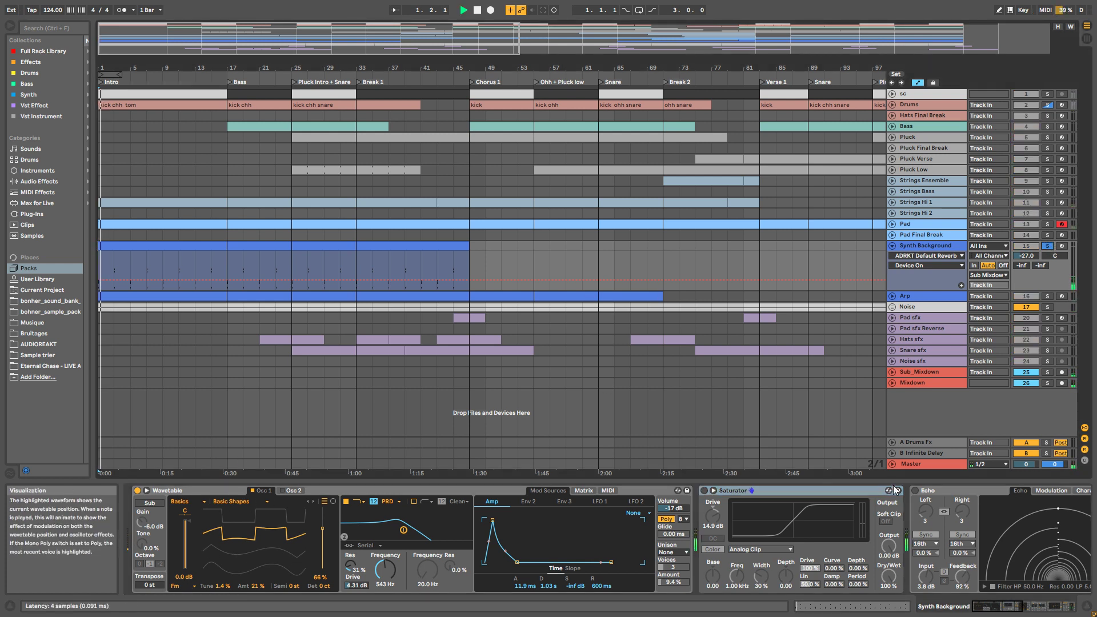
Step: Re-enable the Synth Background's Saturator and replay the soloed track from the start to hear its effect
{"action": "left_click", "coordinate": [706, 492]}
{"action": "key", "text": "space"}
{"action": "scroll", "coordinate": [784, 537], "scroll_direction": "right", "scroll_amount": 4}
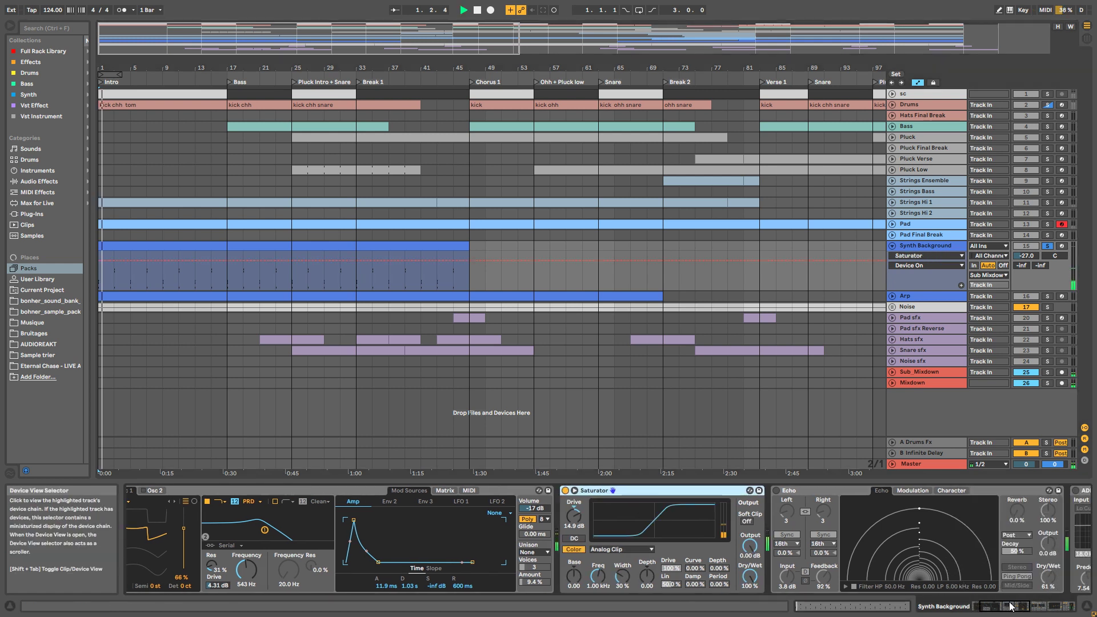
{"action": "key", "text": "space"}
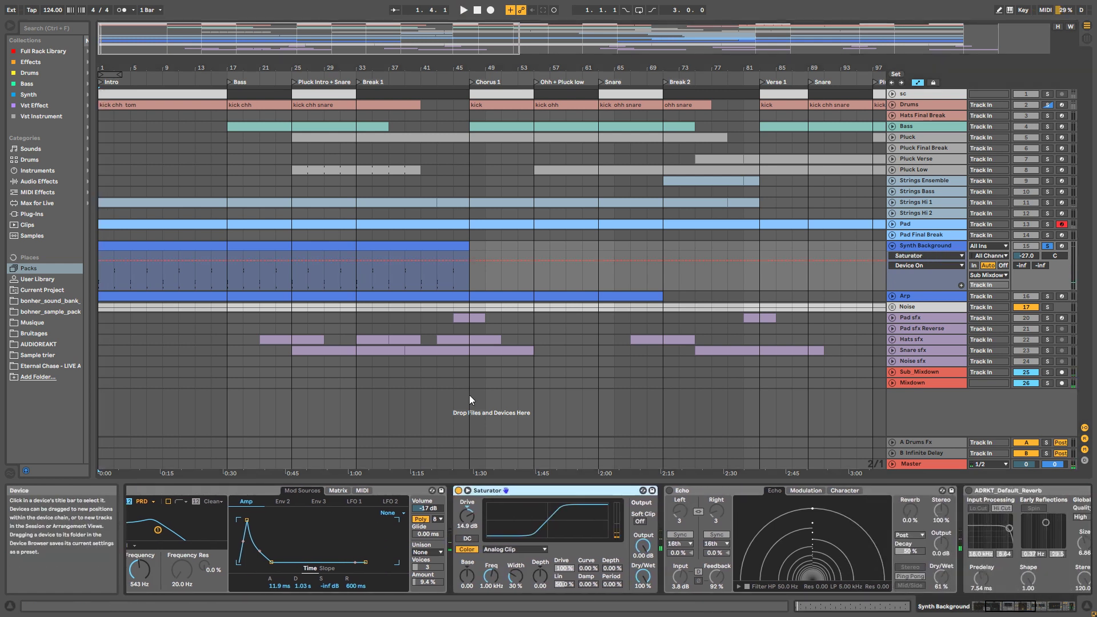
Step: Re-enable the Synth Background's Echo, replay the soloed track from the start and view the clip's intro notes up close
{"action": "left_click", "coordinate": [670, 491]}
{"action": "key", "text": "space"}
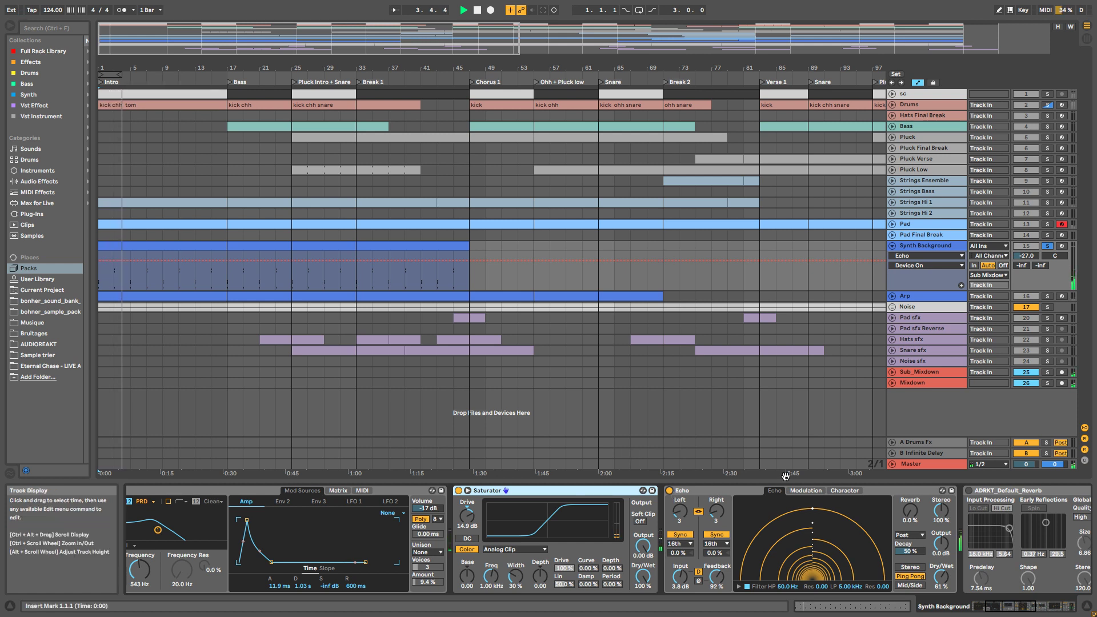
{"action": "key", "text": "space"}
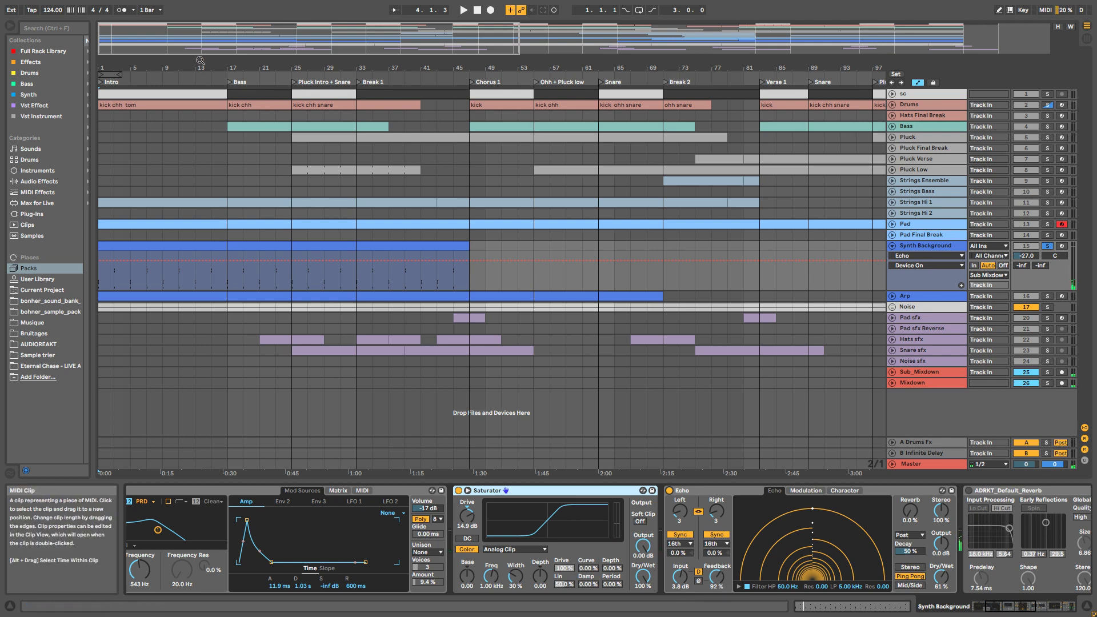
{"action": "left_click_drag", "start_coordinate": [227, 37], "coordinate": [227, 133]}
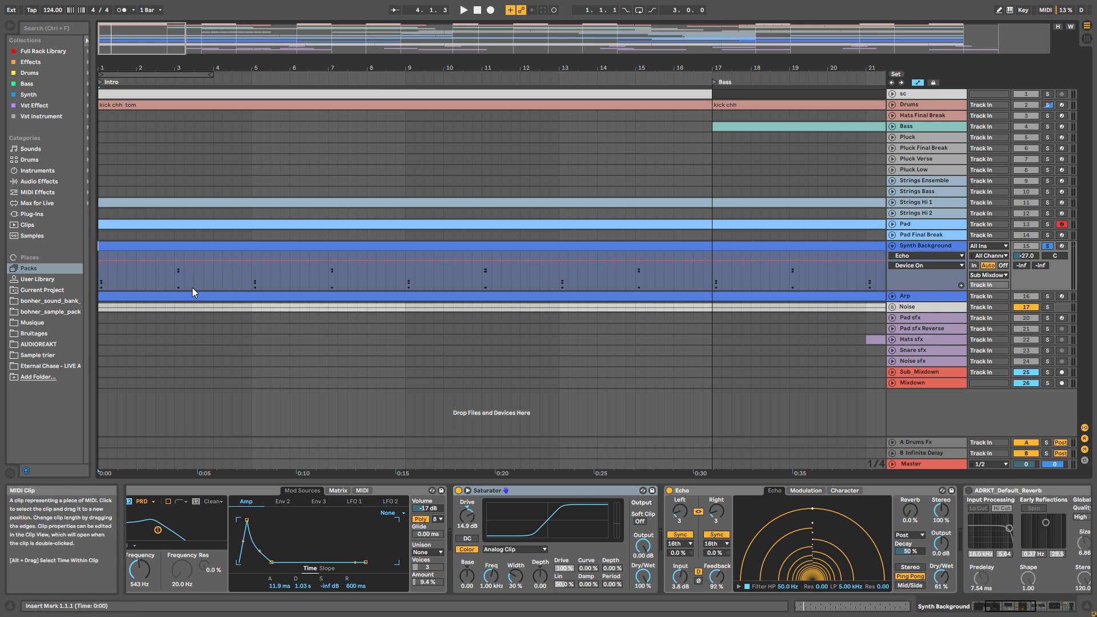
Step: Re-enable the Synth Background's ADRKT_Default_Reverb and replay the soloed track from the start while reviewing its device chain
{"action": "key", "text": "space"}
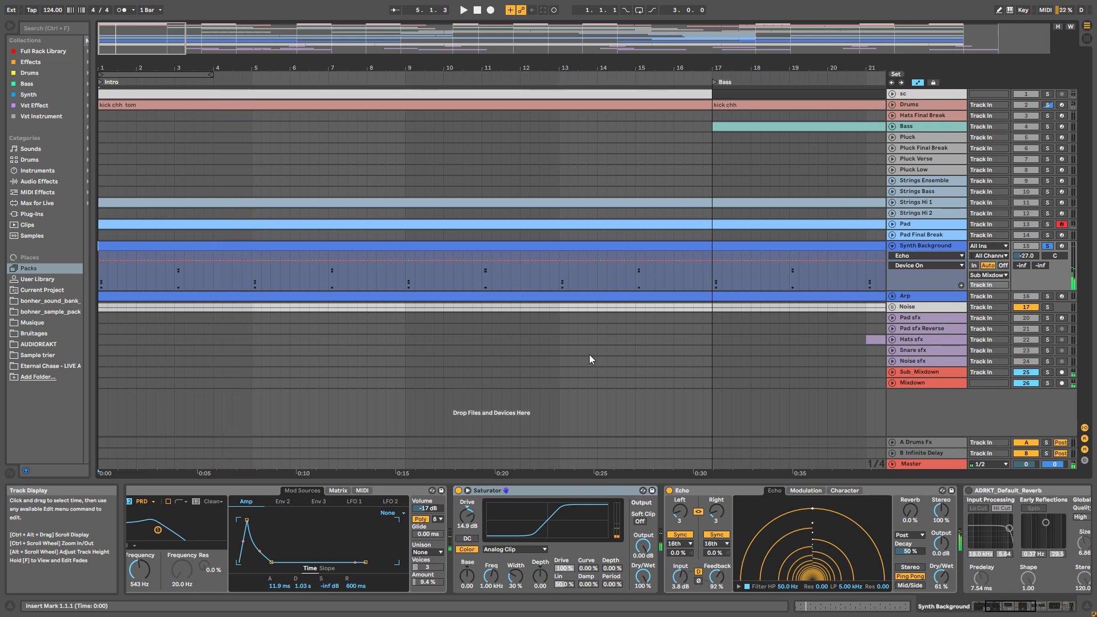
{"action": "scroll", "coordinate": [628, 495], "scroll_direction": "right", "scroll_amount": 5}
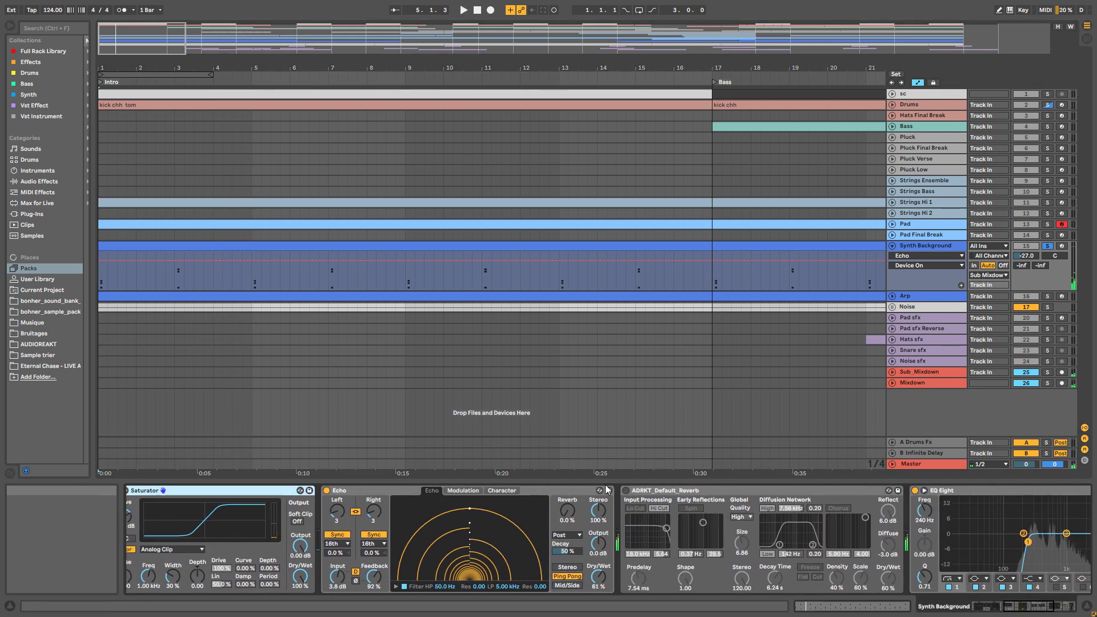
{"action": "left_click", "coordinate": [628, 491]}
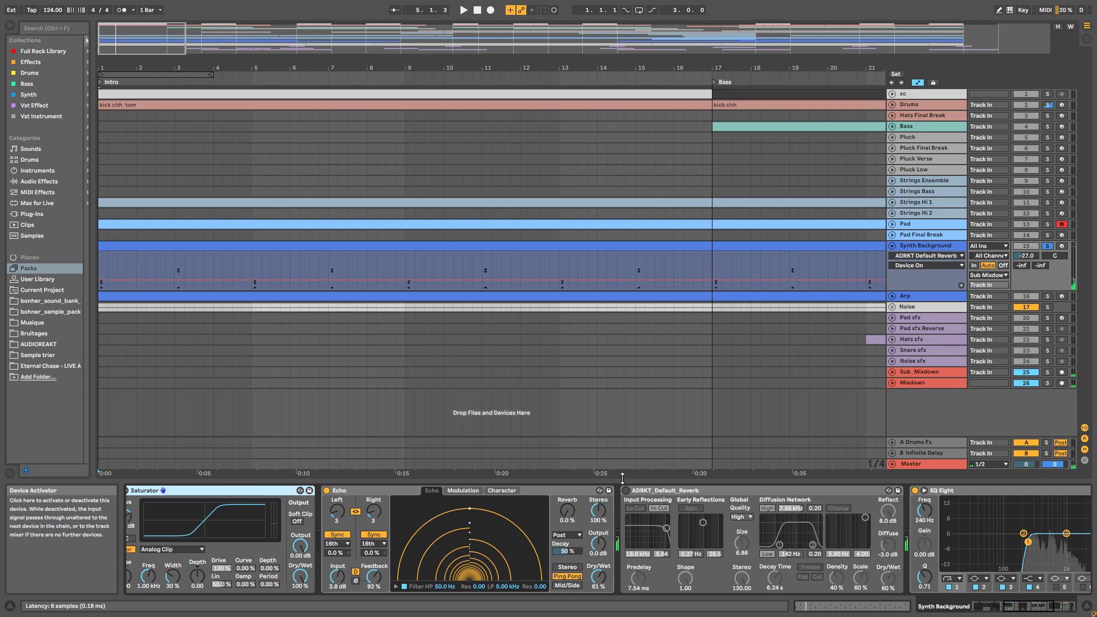
{"action": "key", "text": "space"}
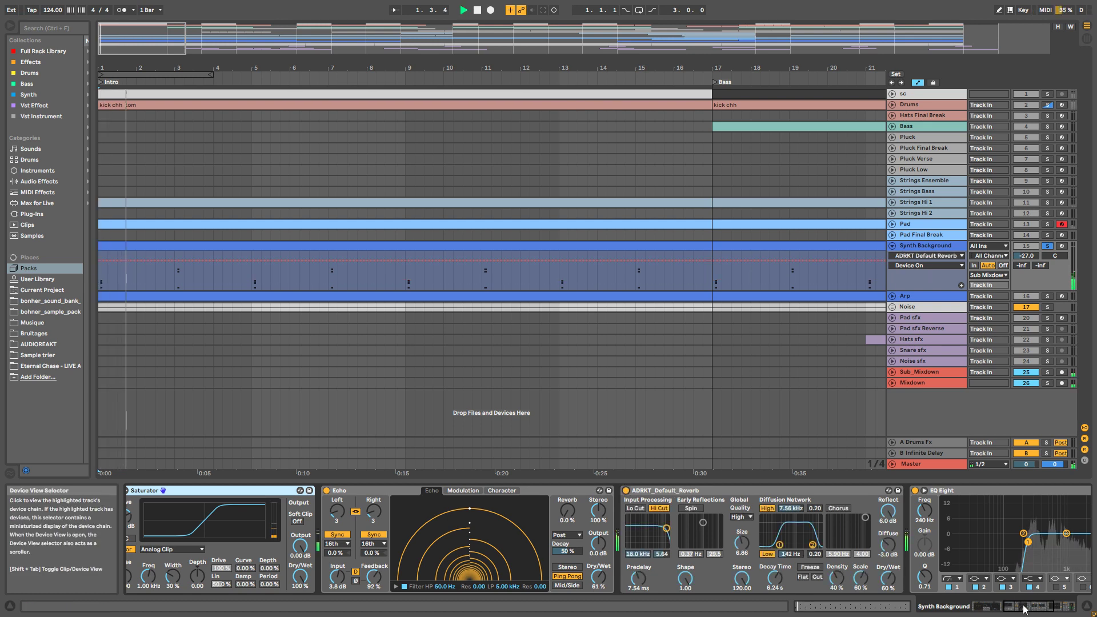
{"action": "scroll", "coordinate": [650, 554], "scroll_direction": "right", "scroll_amount": 4}
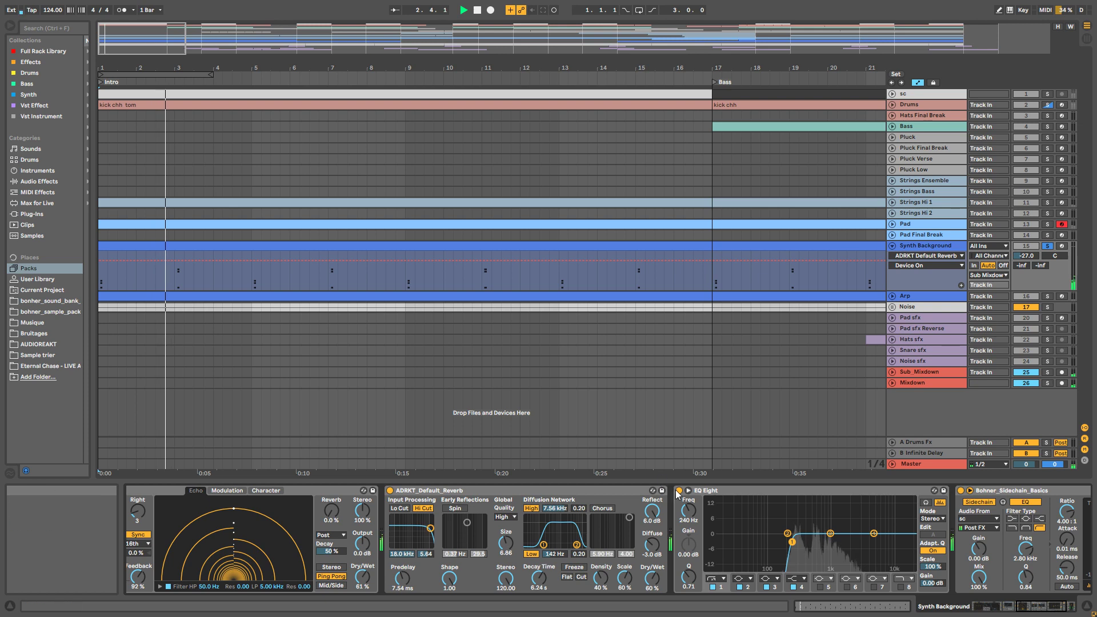
{"action": "mouse_move", "coordinate": [1040, 610]}
{"action": "left_mouse_down"}
{"action": "mouse_move", "coordinate": [1053, 610]}
{"action": "mouse_move", "coordinate": [759, 531]}
{"action": "left_mouse_up"}
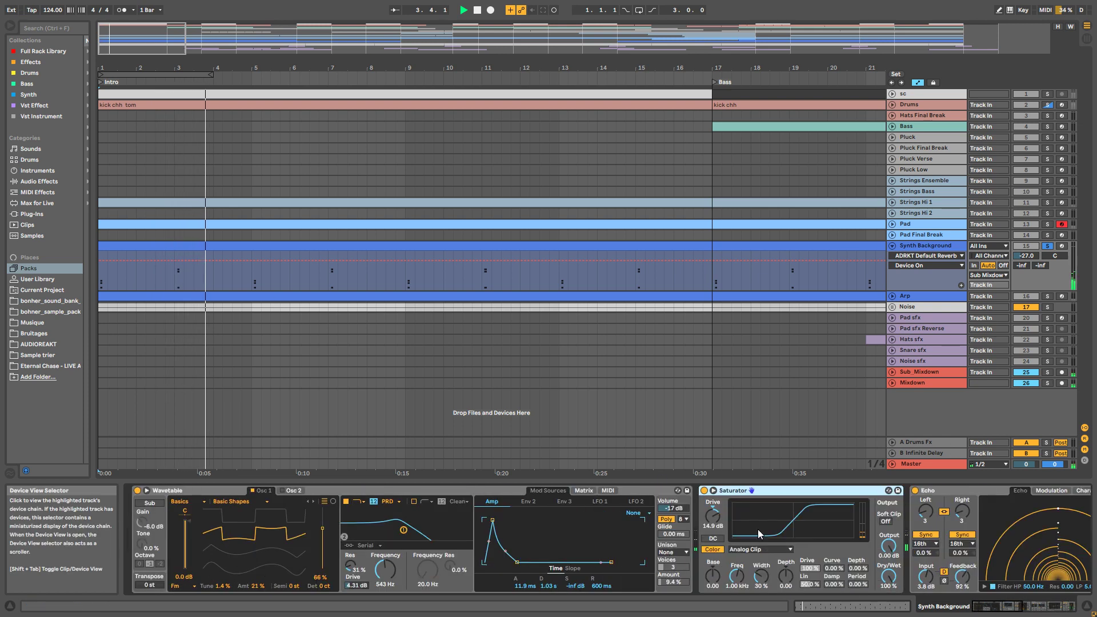
Step: Open the Synth Background intro clip's notes and enlarge the note editor to examine them during playback
{"action": "left_click", "coordinate": [174, 252]}
{"action": "double_click", "coordinate": [174, 250]}
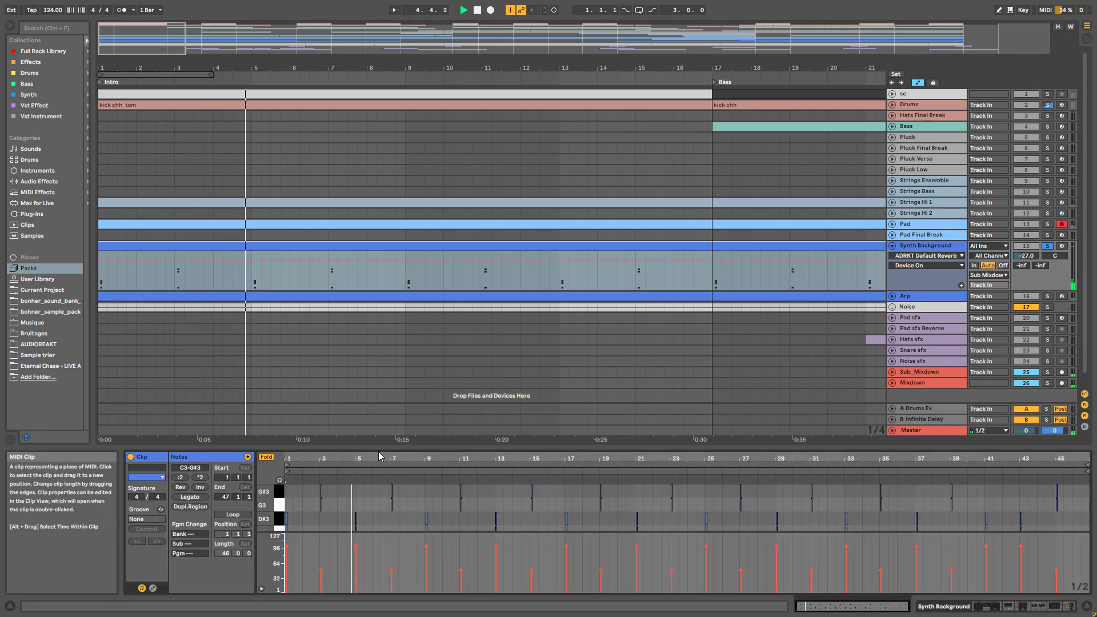
{"action": "left_click_drag", "start_coordinate": [318, 448], "coordinate": [319, 314]}
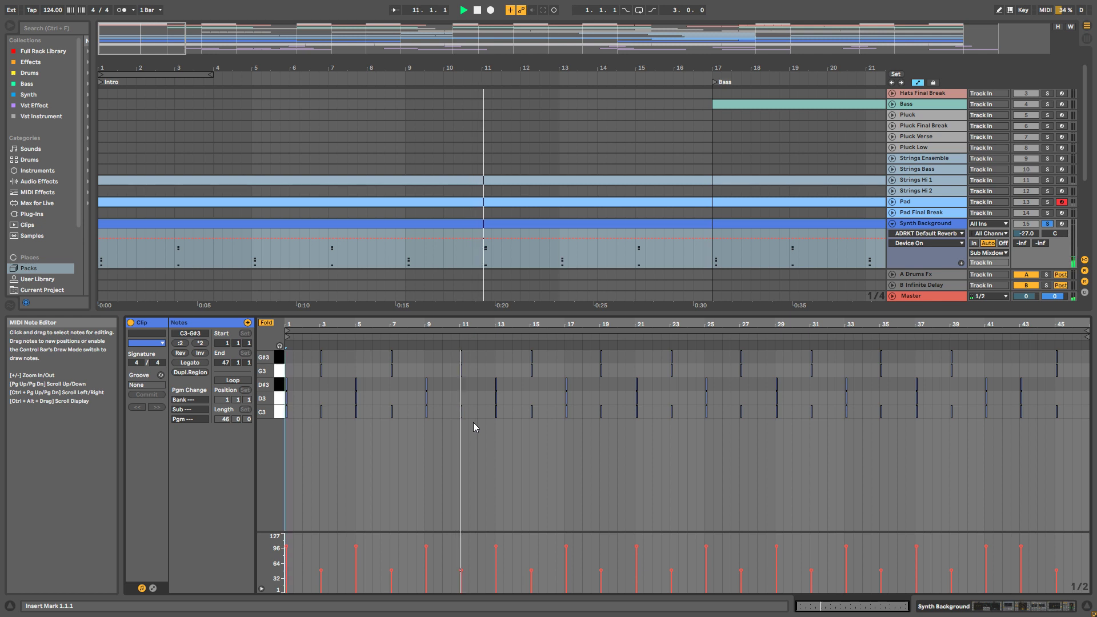
Step: Unsolo the Synth Background, show the whole arrangement, and fold the track with a smaller clip view
{"action": "left_click", "coordinate": [1047, 224]}
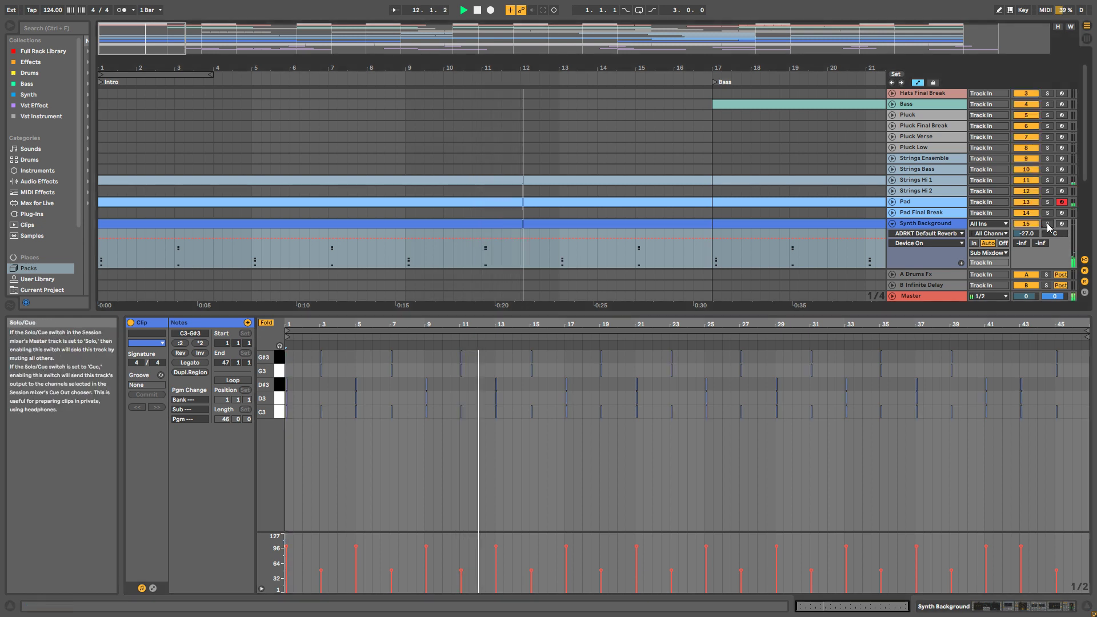
{"action": "double_click", "coordinate": [167, 48]}
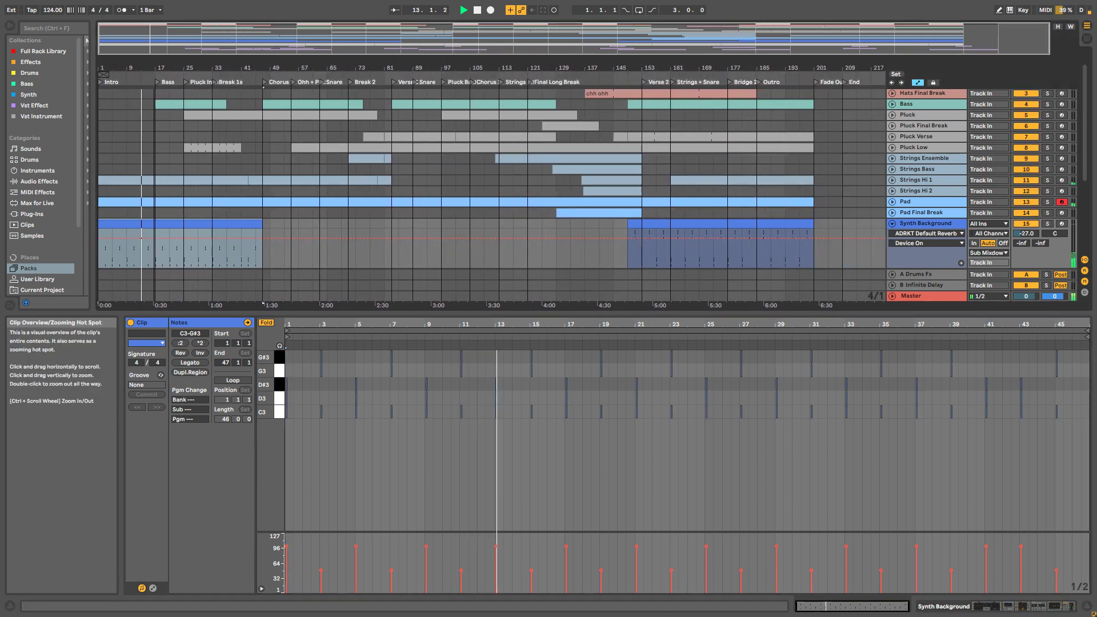
{"action": "left_click", "coordinate": [894, 225]}
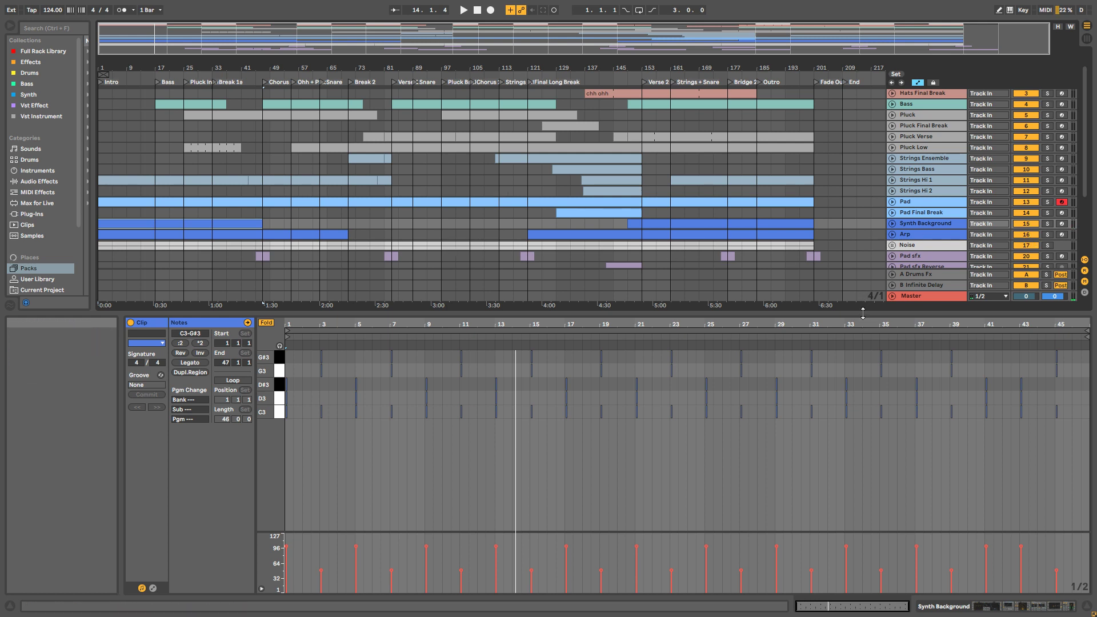
{"action": "left_click_drag", "start_coordinate": [864, 313], "coordinate": [863, 397]}
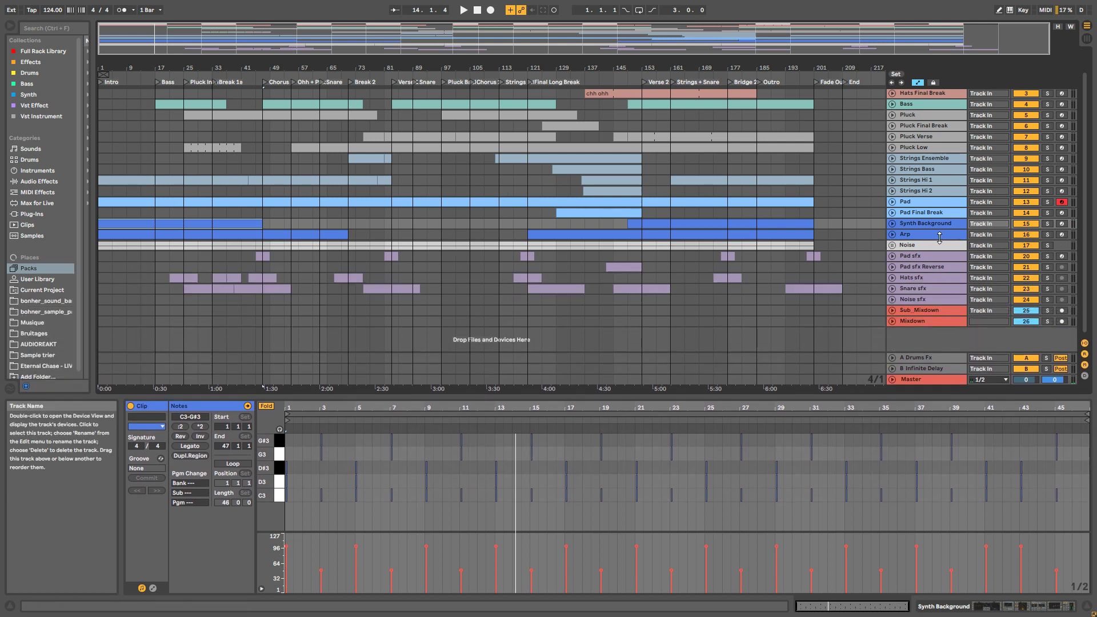
Step: Solo the Arp track, play it from the start and show its device chain
{"action": "left_click", "coordinate": [915, 235]}
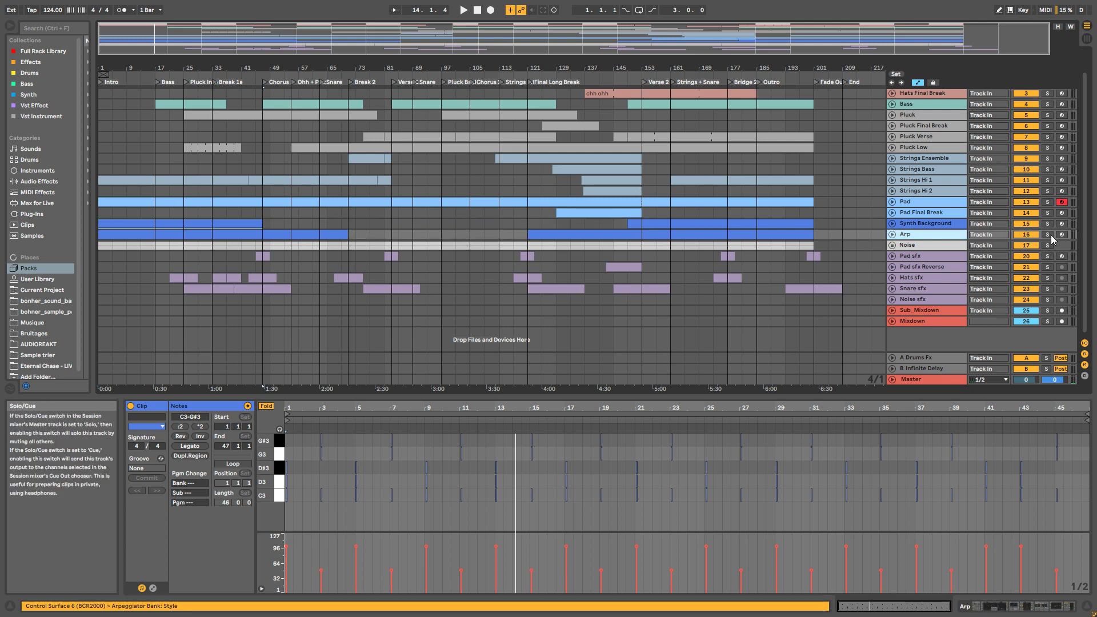
{"action": "left_click", "coordinate": [135, 236]}
{"action": "key", "text": "space"}
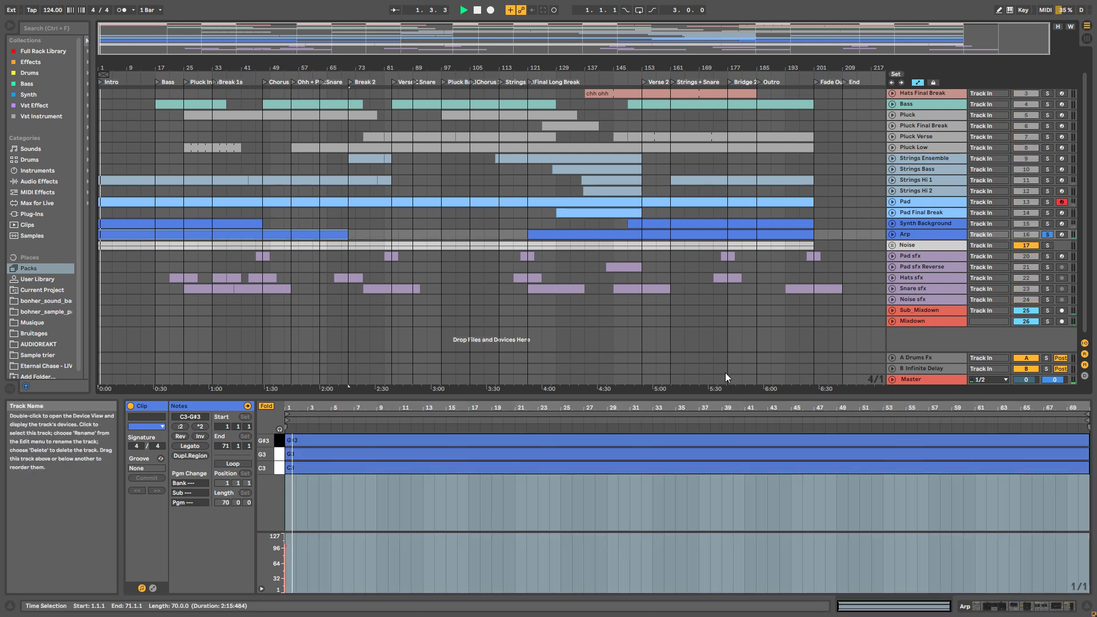
{"action": "double_click", "coordinate": [912, 235]}
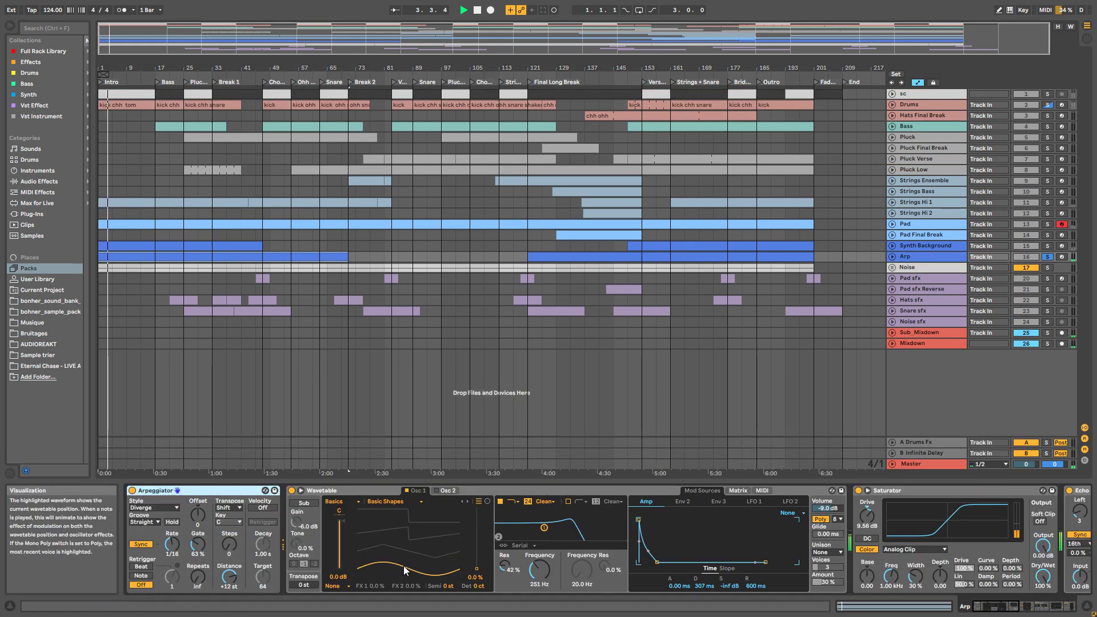
Step: Unfold the Arp track and view its first clip's notes in a smaller note editor
{"action": "left_click", "coordinate": [892, 256]}
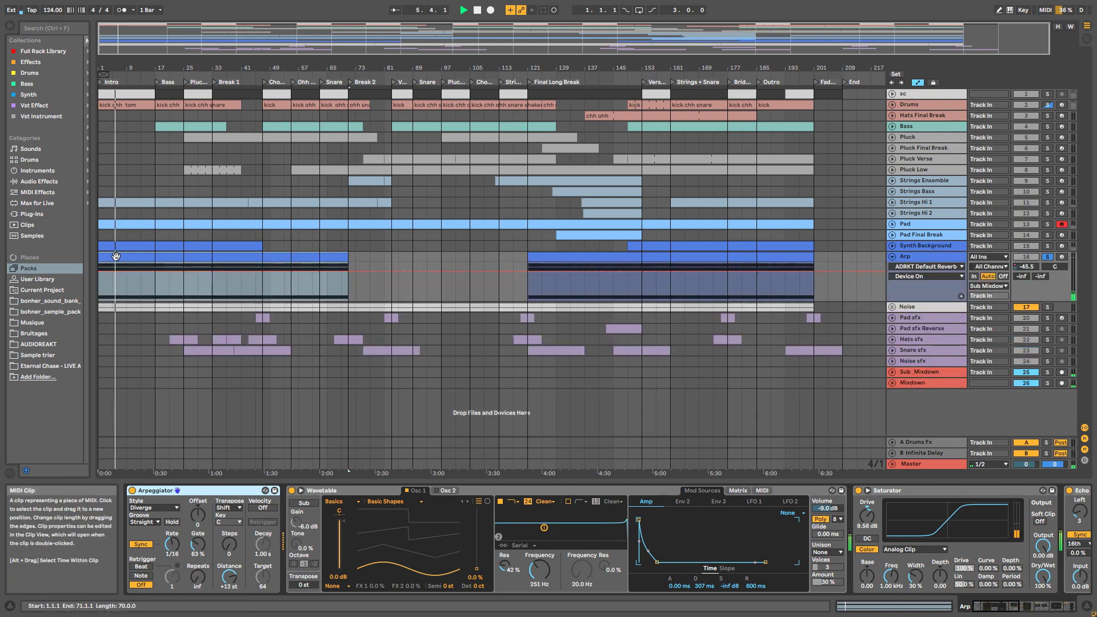
{"action": "double_click", "coordinate": [133, 265]}
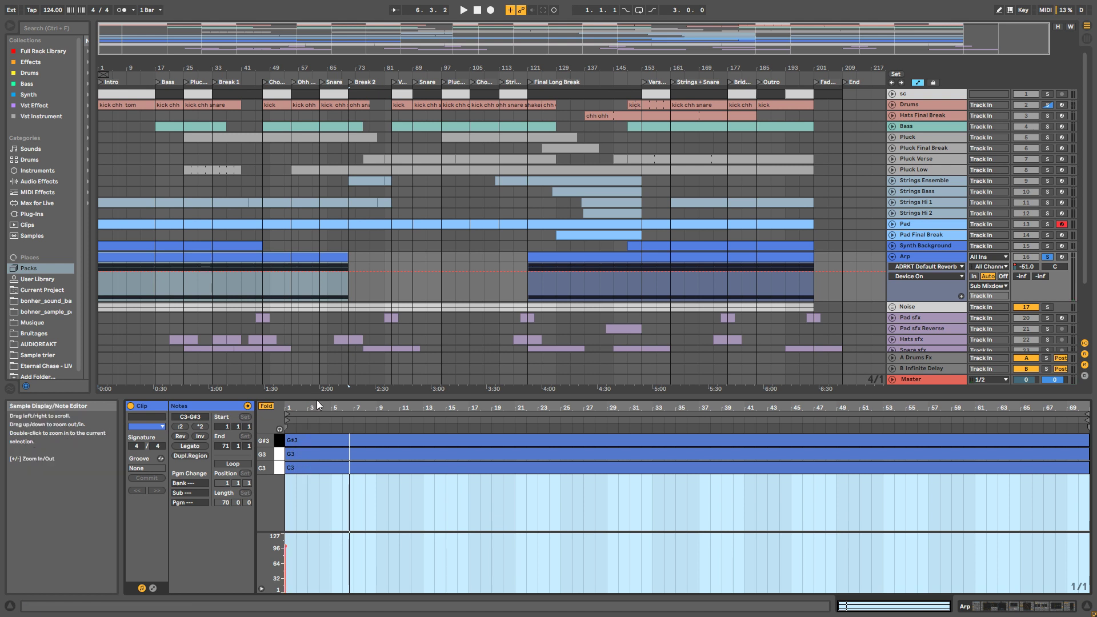
{"action": "left_click_drag", "start_coordinate": [317, 400], "coordinate": [315, 445]}
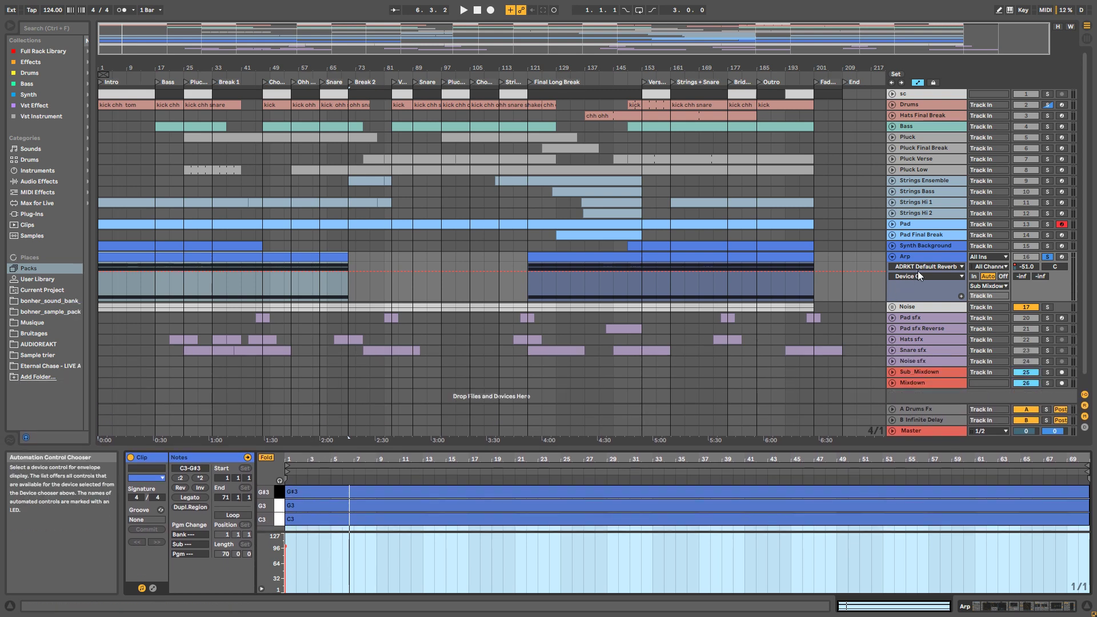
Step: Replay the soloed Arp from the start and show its Arpeggiator and Wavetable devices
{"action": "left_click", "coordinate": [919, 254]}
{"action": "key", "text": "space"}
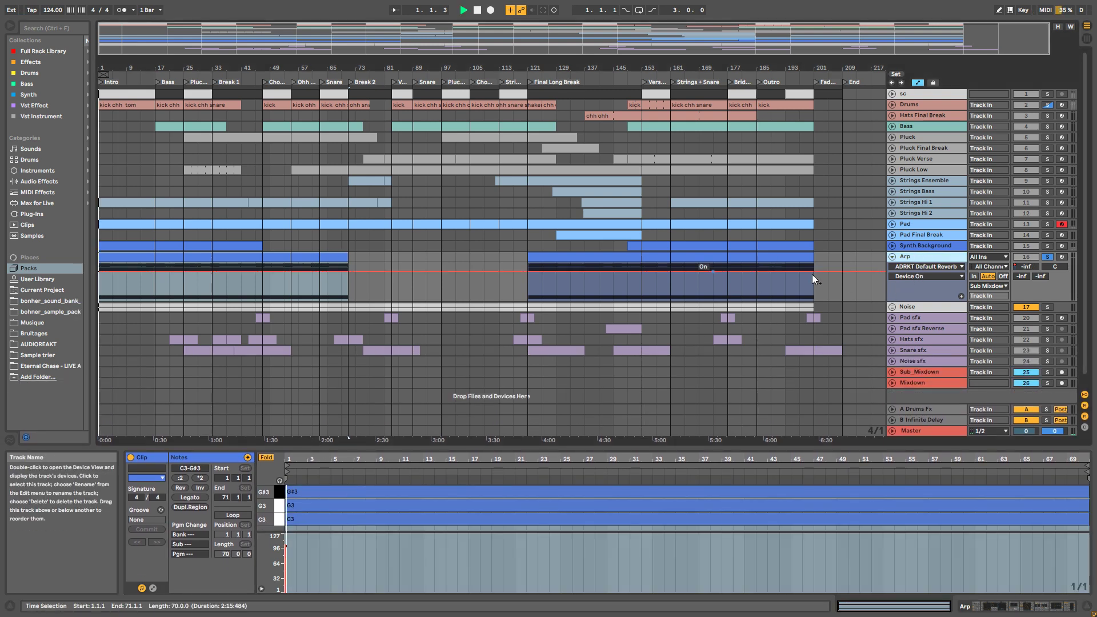
{"action": "double_click", "coordinate": [924, 260]}
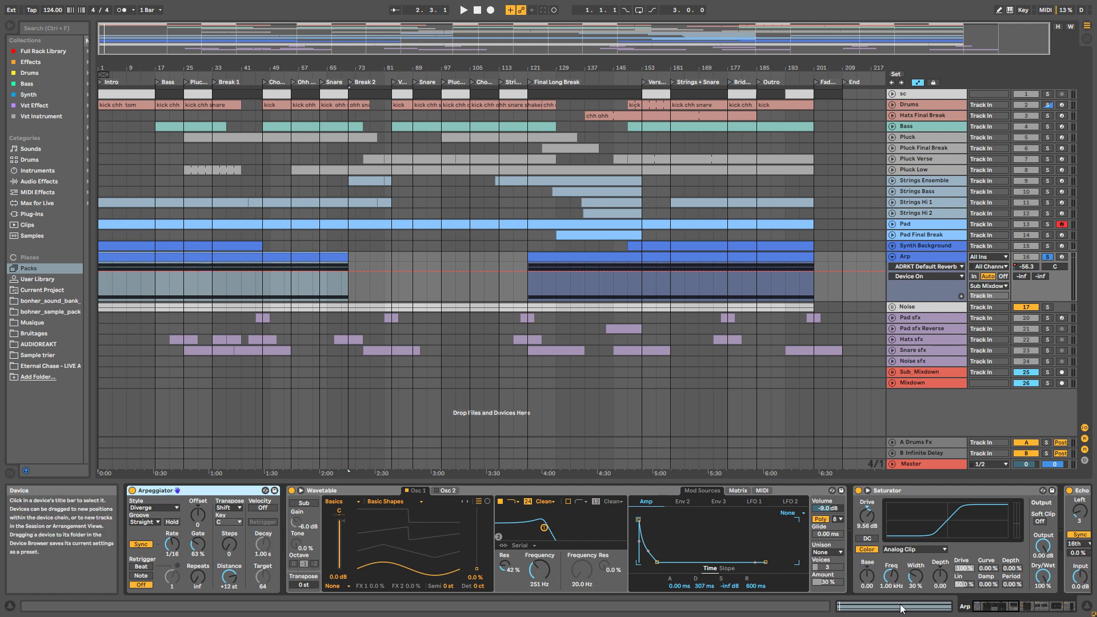
Step: Play the soloed Arp from the start, bypassing and re-enabling its Saturator to compare the sound
{"action": "left_click", "coordinate": [1015, 605]}
{"action": "key", "text": "space"}
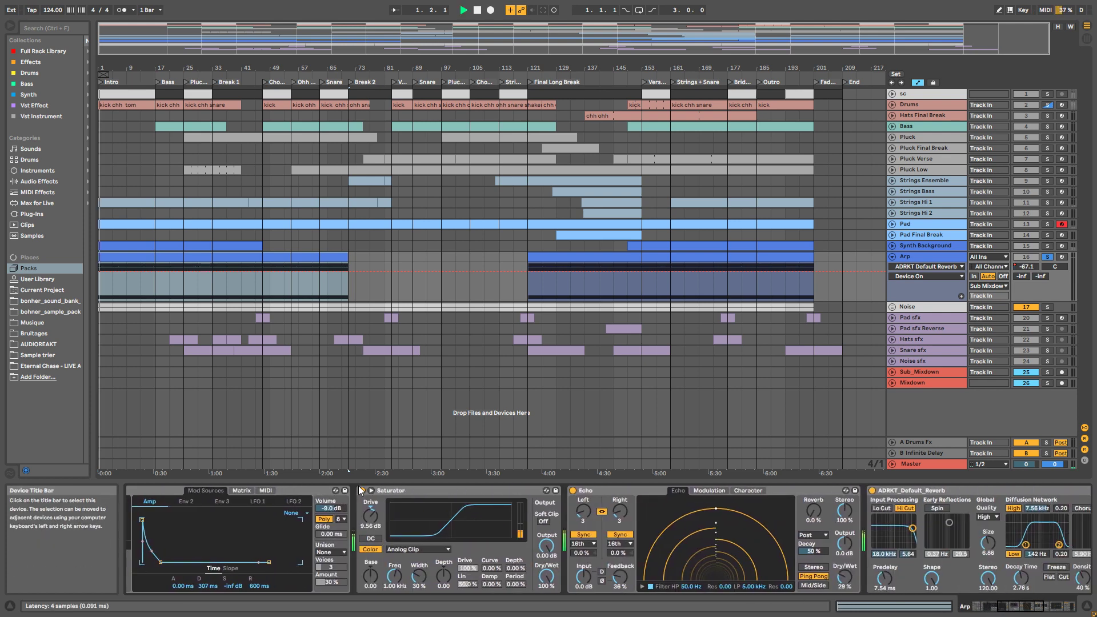
{"action": "left_click", "coordinate": [362, 491]}
{"action": "left_click", "coordinate": [361, 492]}
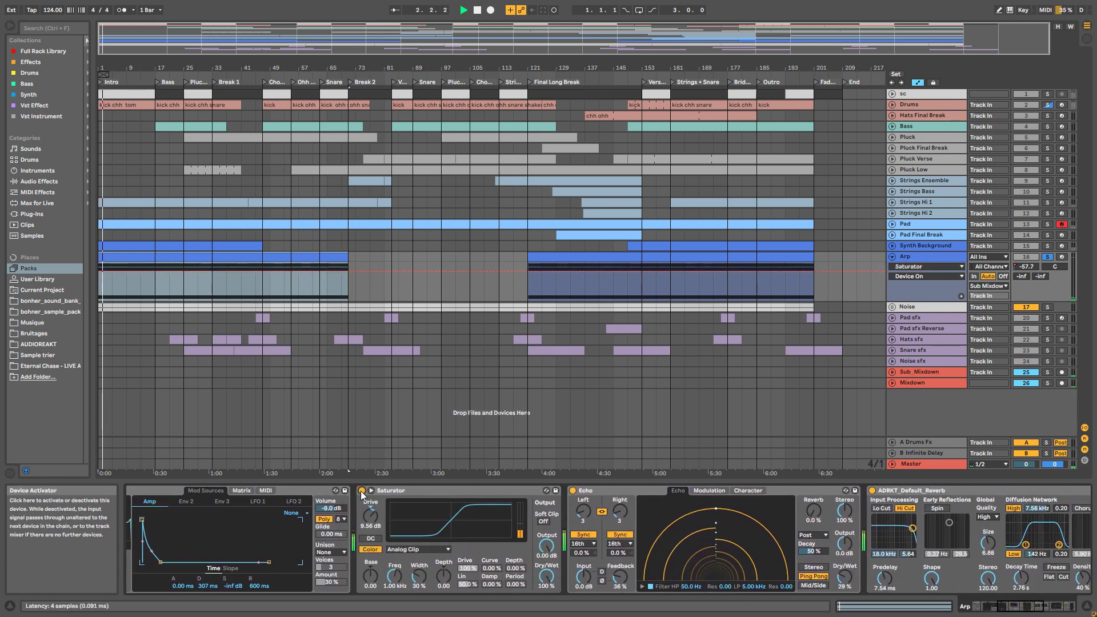
Step: Bypass and re-enable the Arp's Echo and ADRKT_Default_Reverb to compare the sound, and show its EQ Eight and Compressor
{"action": "left_click", "coordinate": [573, 491]}
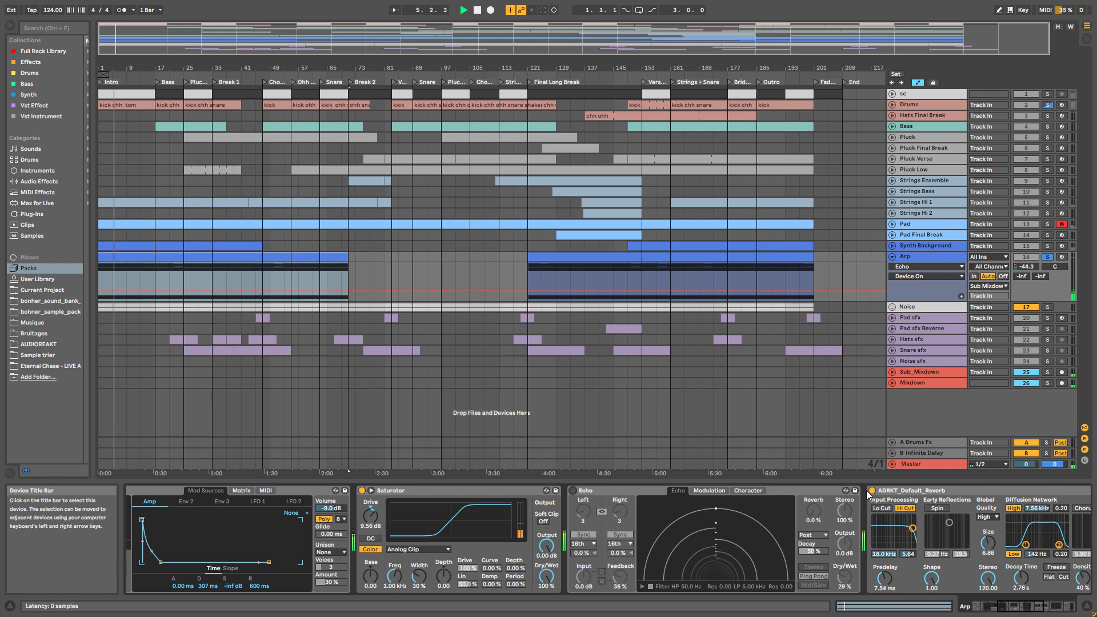
{"action": "left_click", "coordinate": [873, 492]}
{"action": "left_click", "coordinate": [573, 490]}
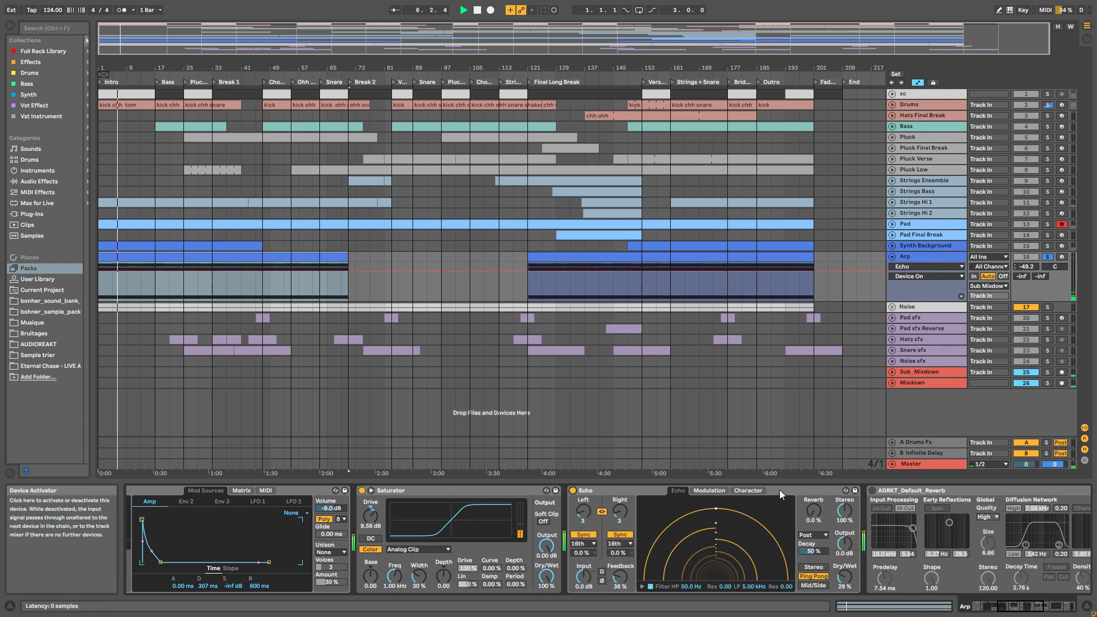
{"action": "left_click", "coordinate": [872, 491]}
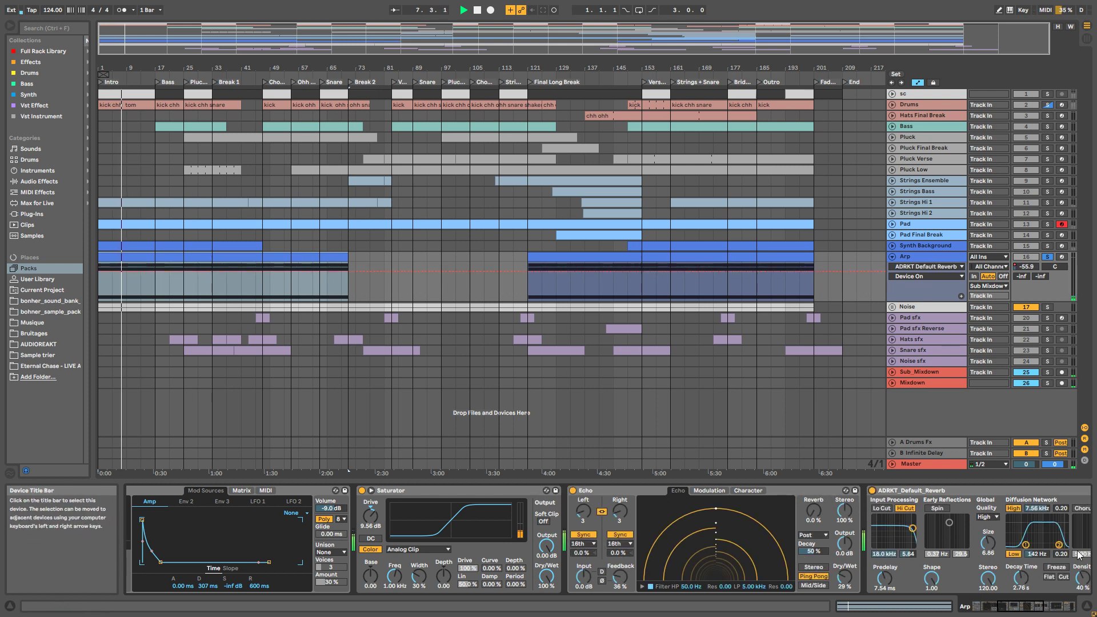
{"action": "left_click", "coordinate": [1041, 604]}
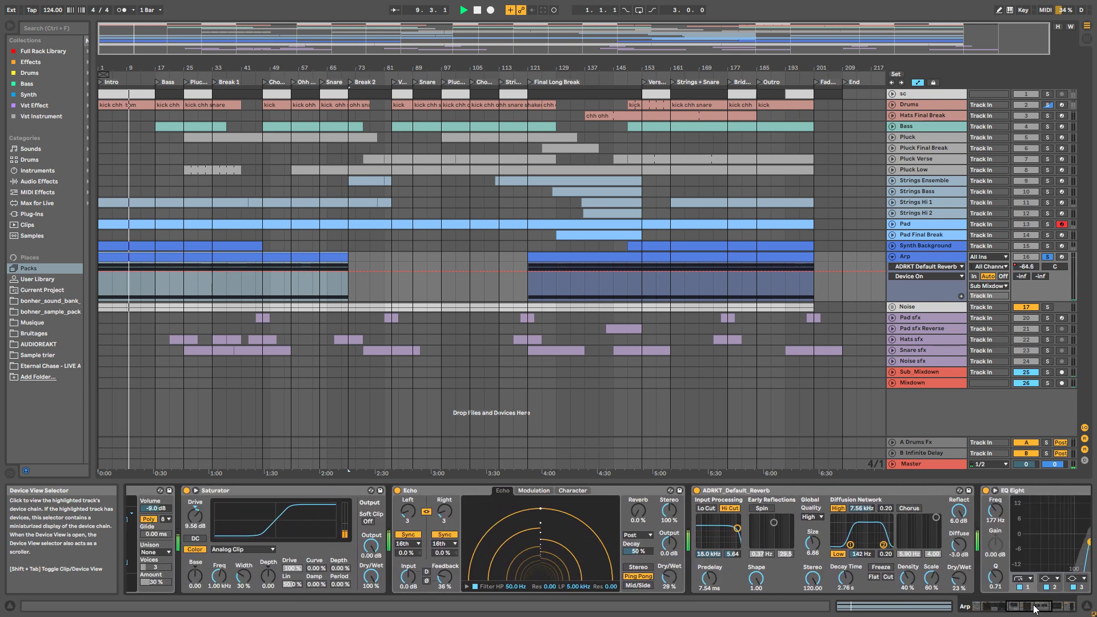
{"action": "left_click_drag", "start_coordinate": [1035, 609], "coordinate": [1044, 606]}
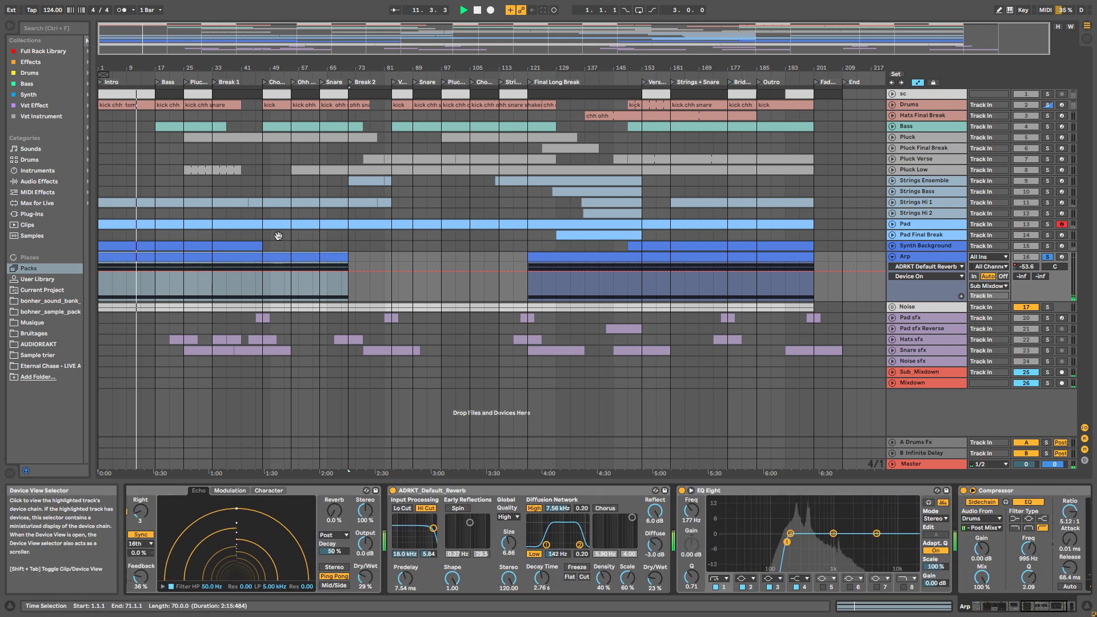
Step: Unsolo the Arp, compare the full mix with and without it, and fold the track after stopping playback
{"action": "left_click", "coordinate": [1050, 257]}
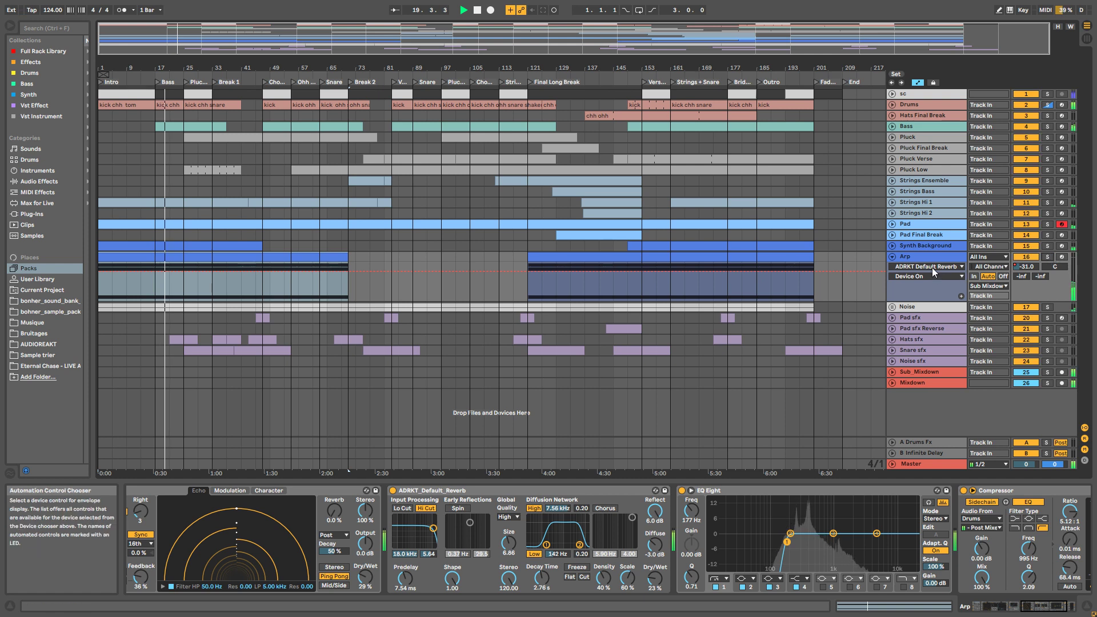
{"action": "left_click", "coordinate": [1025, 258]}
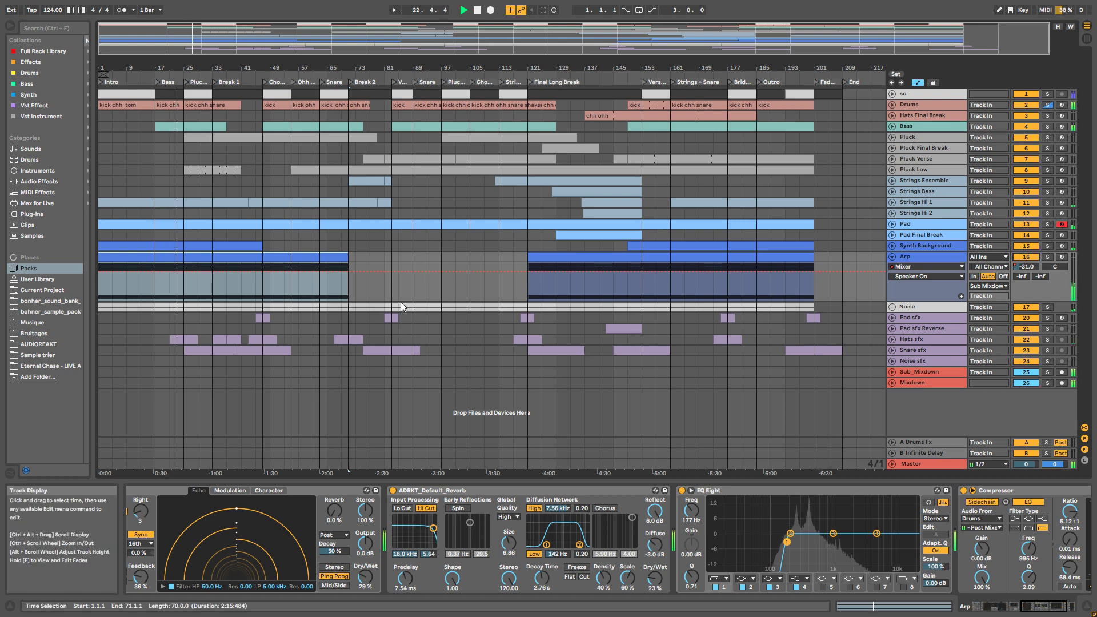
{"action": "key", "text": "space"}
{"action": "left_click", "coordinate": [892, 257]}
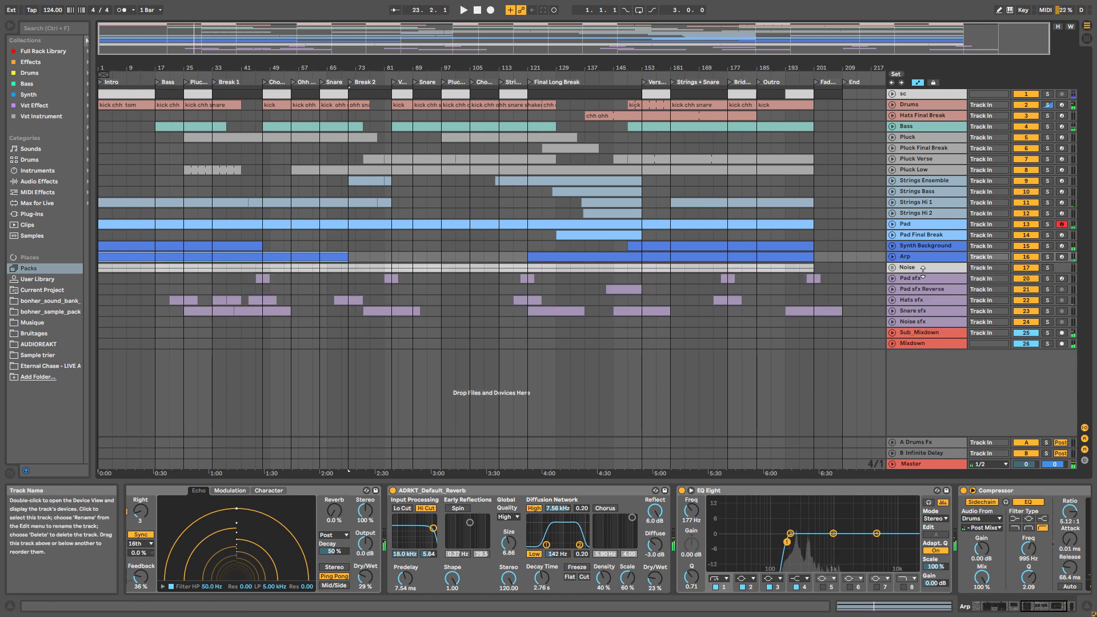
Step: Solo the Noise group and unfold it, selecting its two adrkt_ED_noise tracks to check for audio effects
{"action": "left_click", "coordinate": [921, 268]}
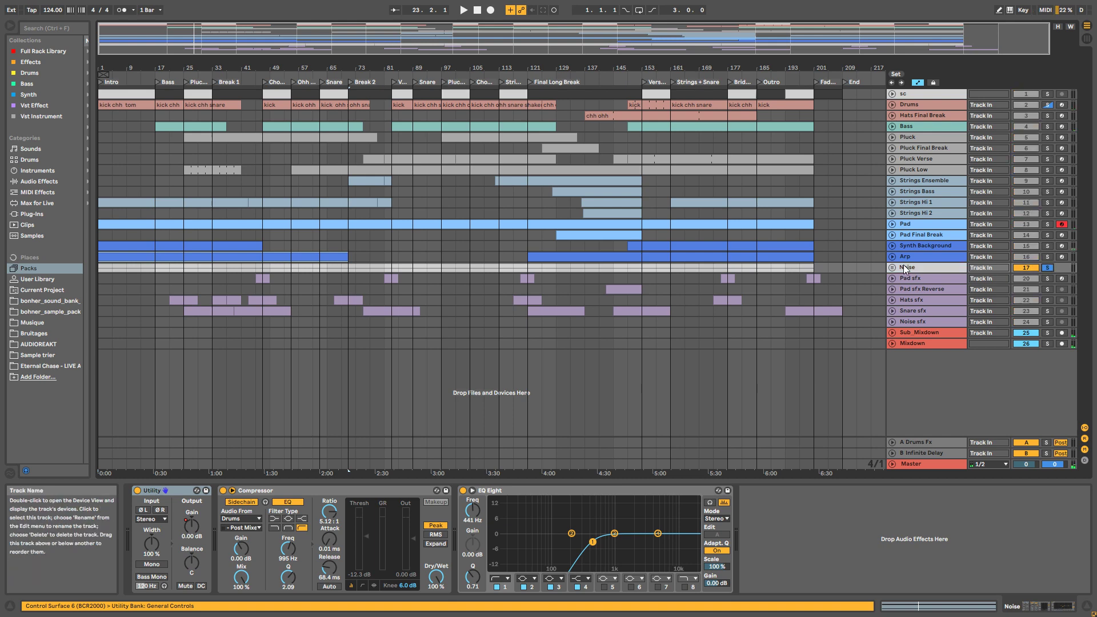
{"action": "left_click", "coordinate": [893, 267]}
{"action": "left_click", "coordinate": [922, 317]}
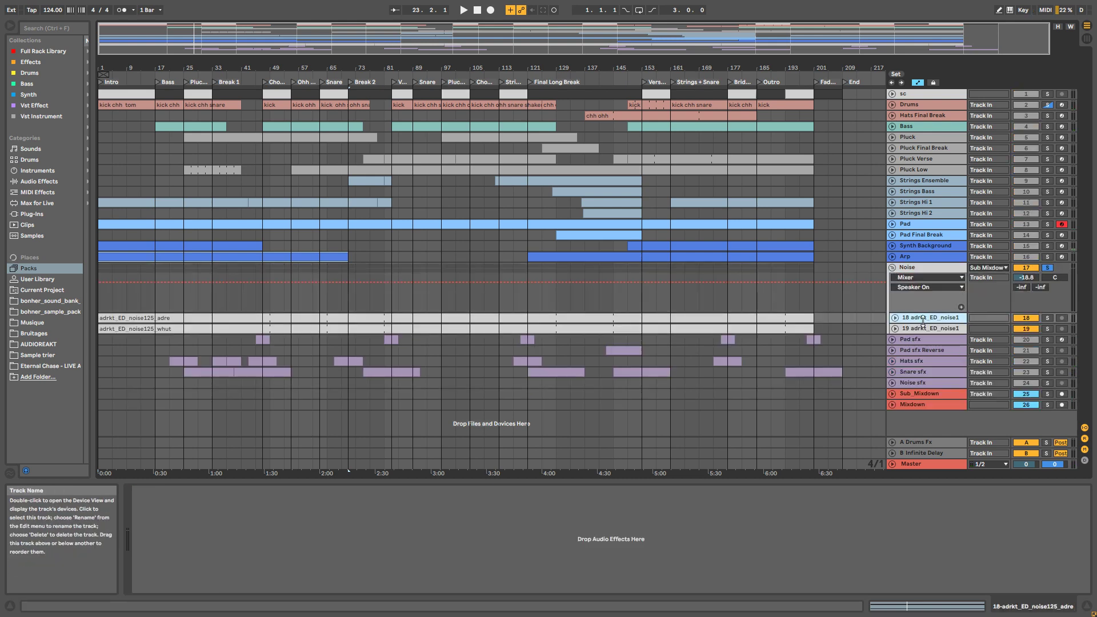
{"action": "left_click", "coordinate": [931, 328], "text": "shift"}
Step: Solo noise track 18 and play it from the start, switching the solo back to the whole Noise group
{"action": "left_click", "coordinate": [1048, 318]}
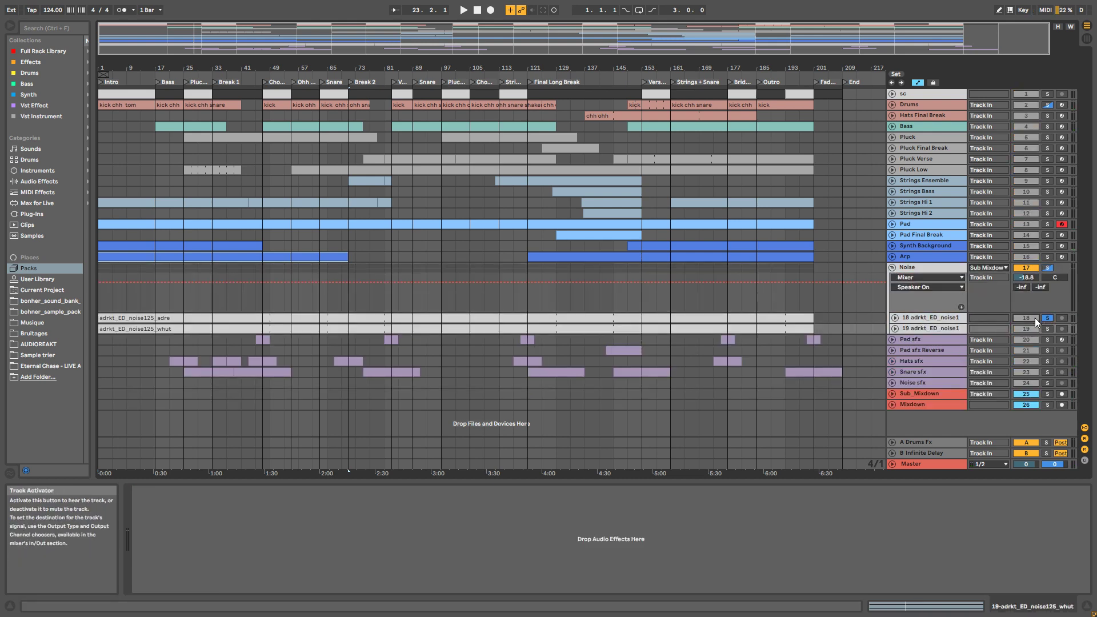
{"action": "key", "text": "space"}
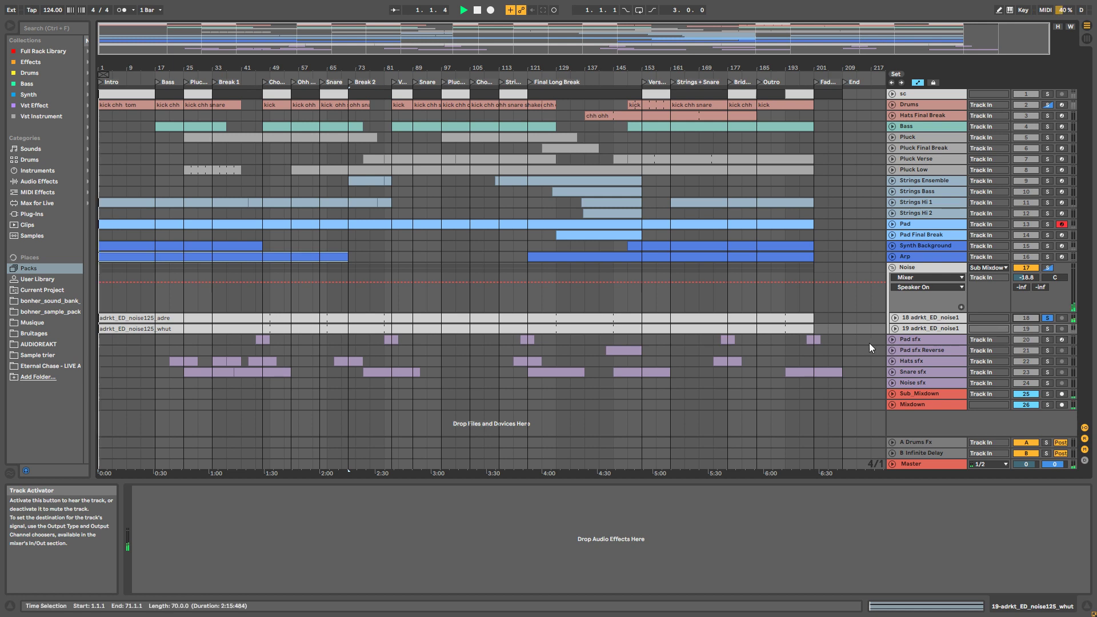
{"action": "left_click", "coordinate": [1048, 317]}
{"action": "left_click", "coordinate": [1048, 268]}
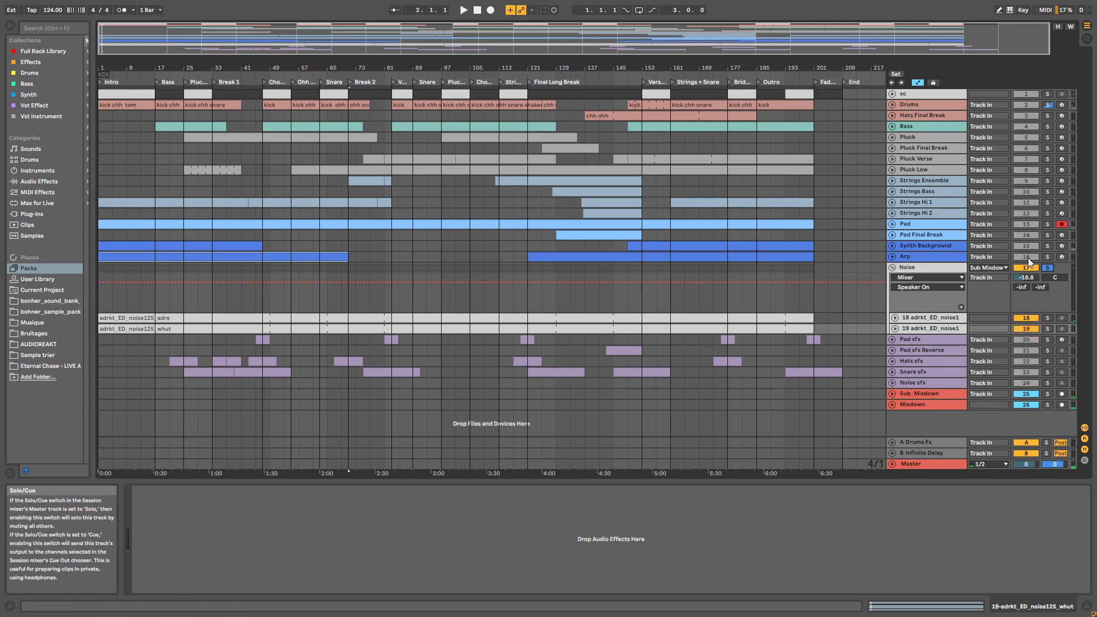
Step: Fold and unsolo the Noise group, and play the full mix from the start to compare it with the group muted and unmuted
{"action": "left_click", "coordinate": [892, 268]}
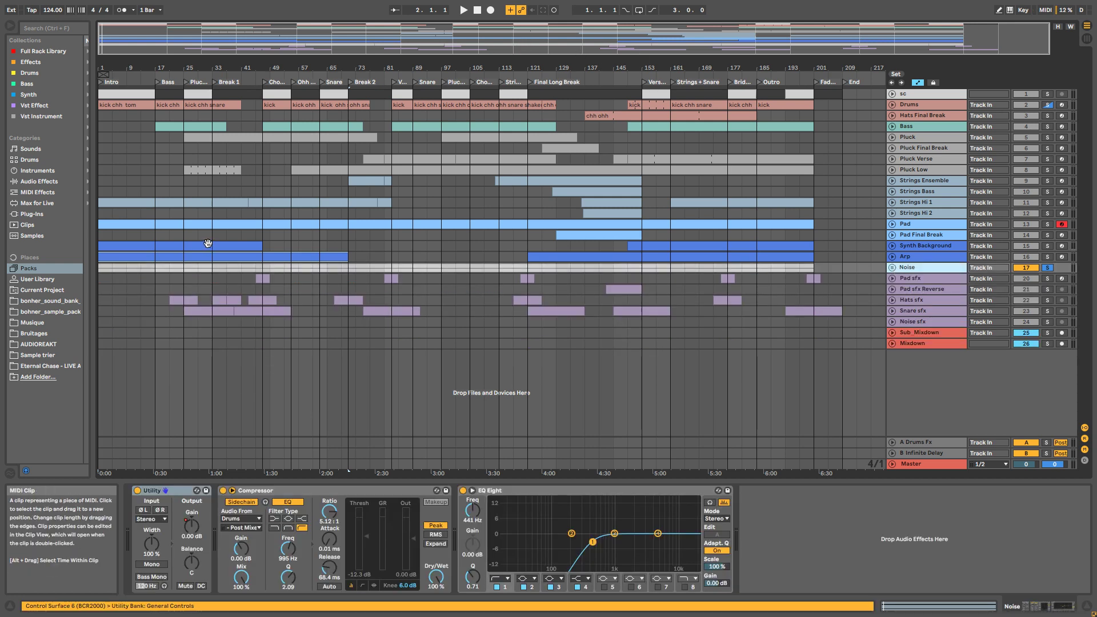
{"action": "left_click", "coordinate": [1050, 274]}
{"action": "key", "text": "space"}
{"action": "left_click", "coordinate": [1024, 268]}
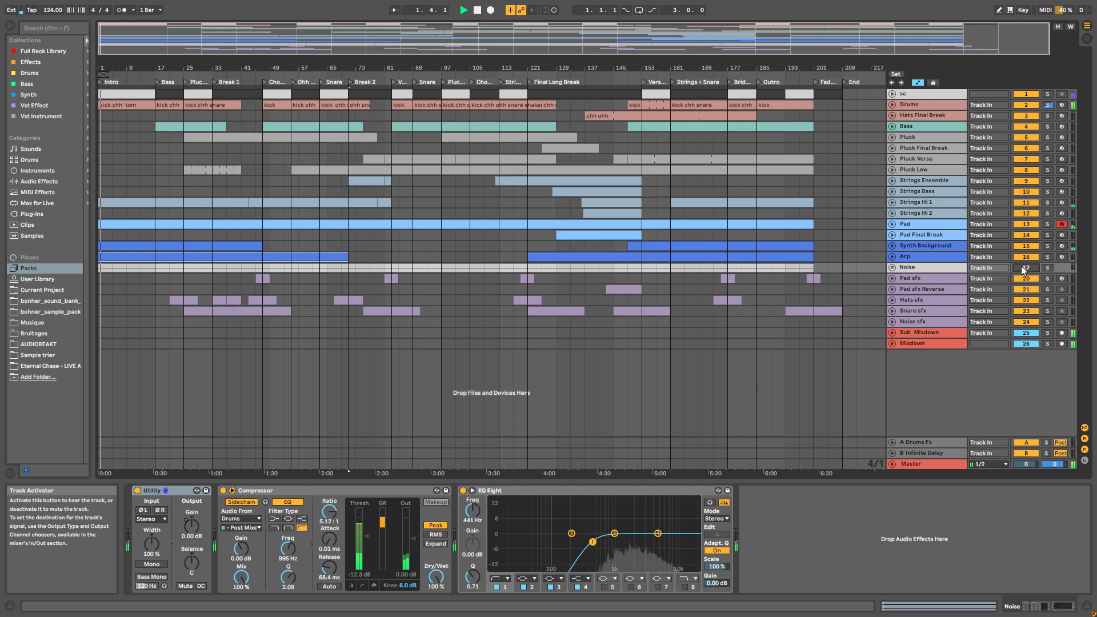
{"action": "left_click", "coordinate": [1024, 270]}
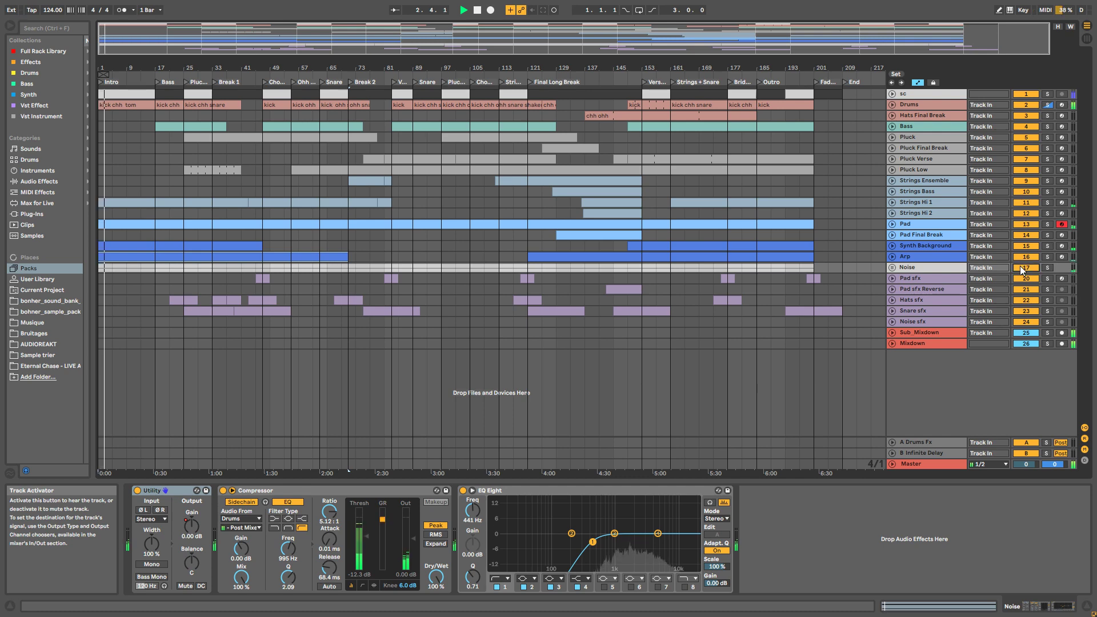
{"action": "key", "text": "space"}
Step: Play from Chorus 1 while toggling the Noise group off and on, and show the group's effect devices
{"action": "left_click", "coordinate": [268, 244]}
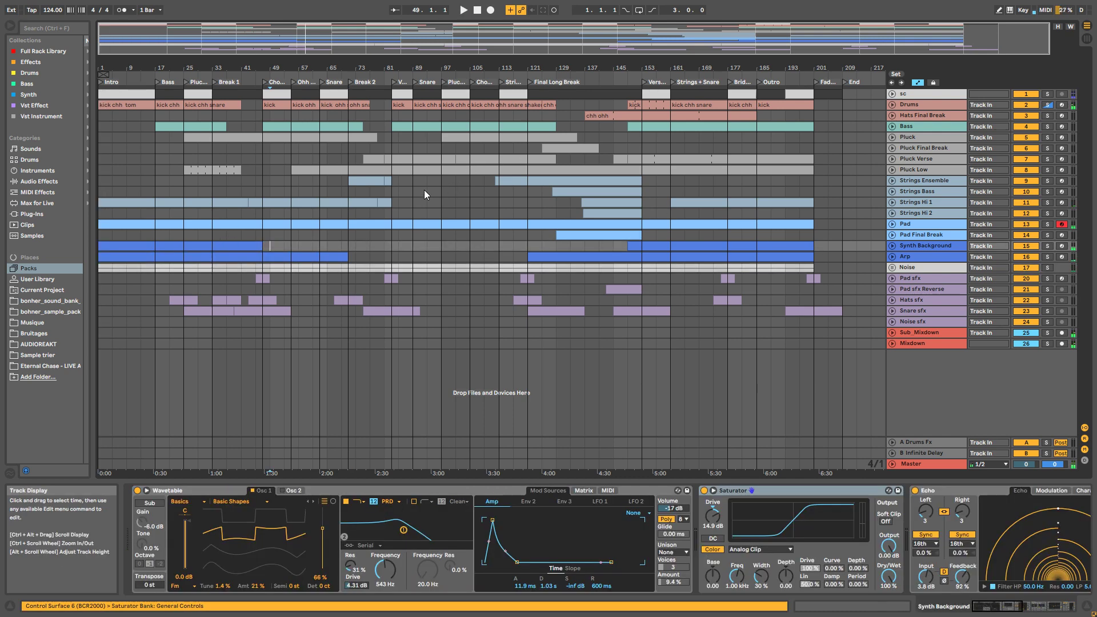
{"action": "key", "text": "space"}
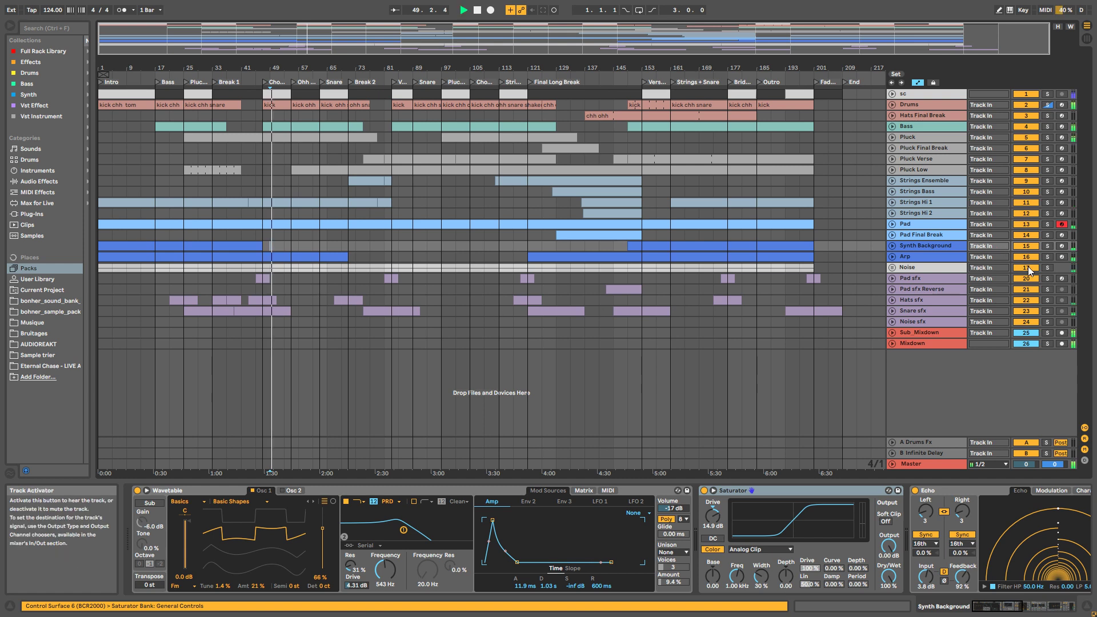
{"action": "left_click", "coordinate": [1028, 269]}
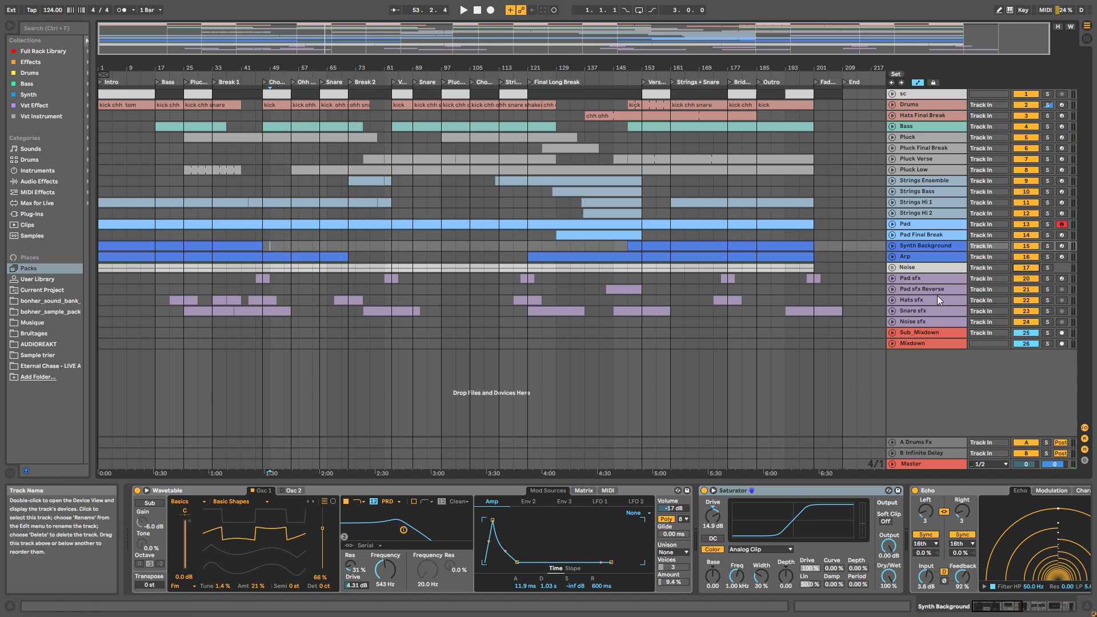
{"action": "left_click", "coordinate": [915, 265]}
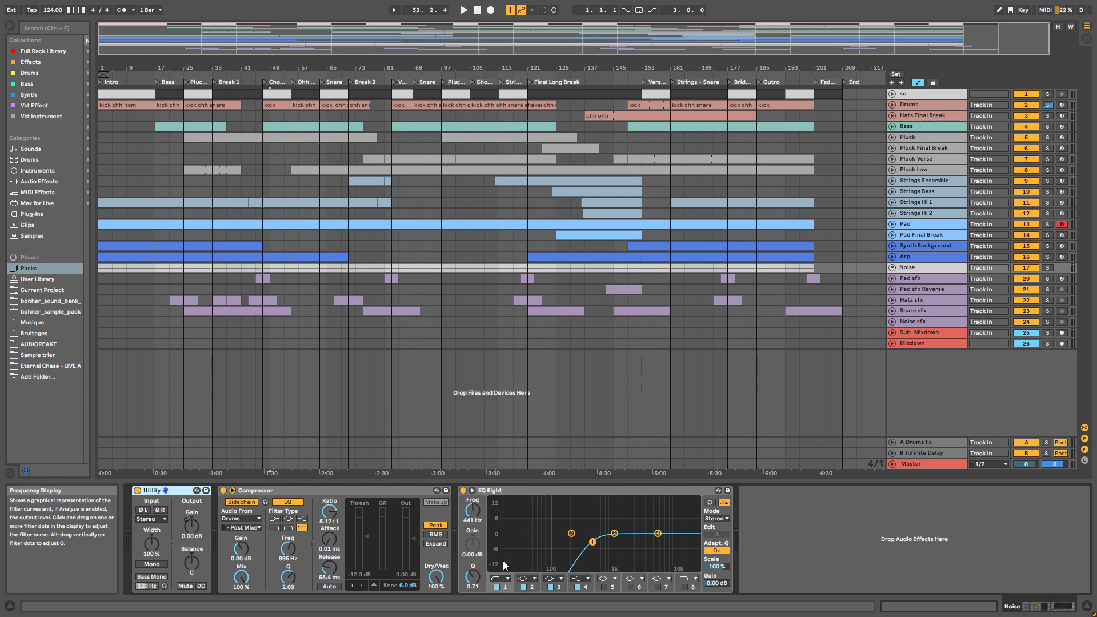
Step: Show the Pad sfx device chain, and unfold the Snare sfx track with its EQ Eight displayed
{"action": "left_click", "coordinate": [927, 277]}
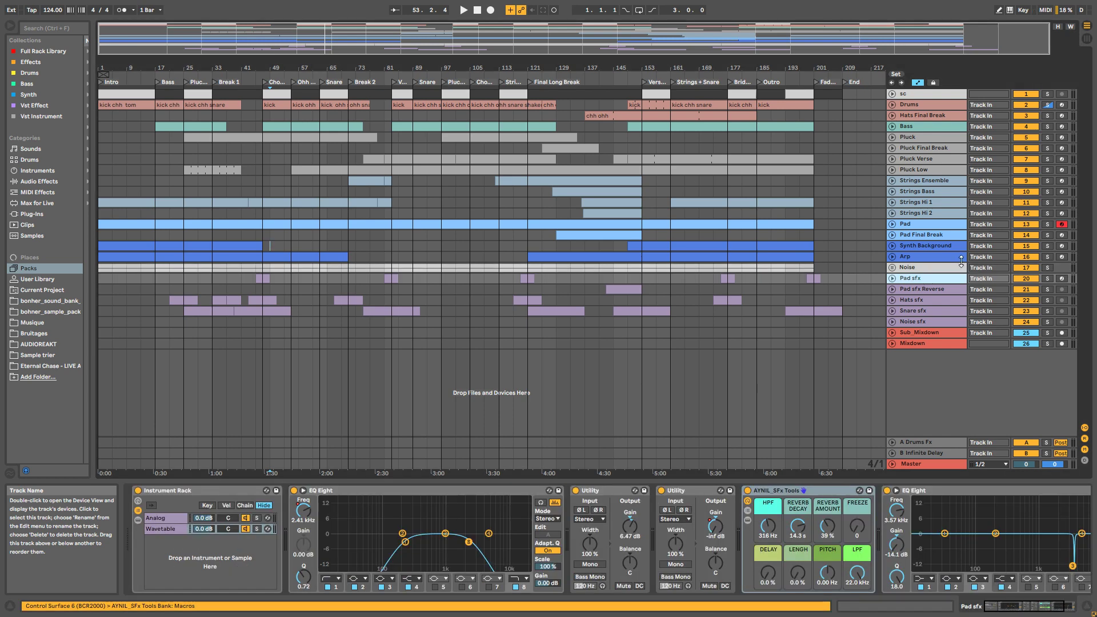
{"action": "left_click", "coordinate": [892, 311]}
{"action": "left_click", "coordinate": [920, 311]}
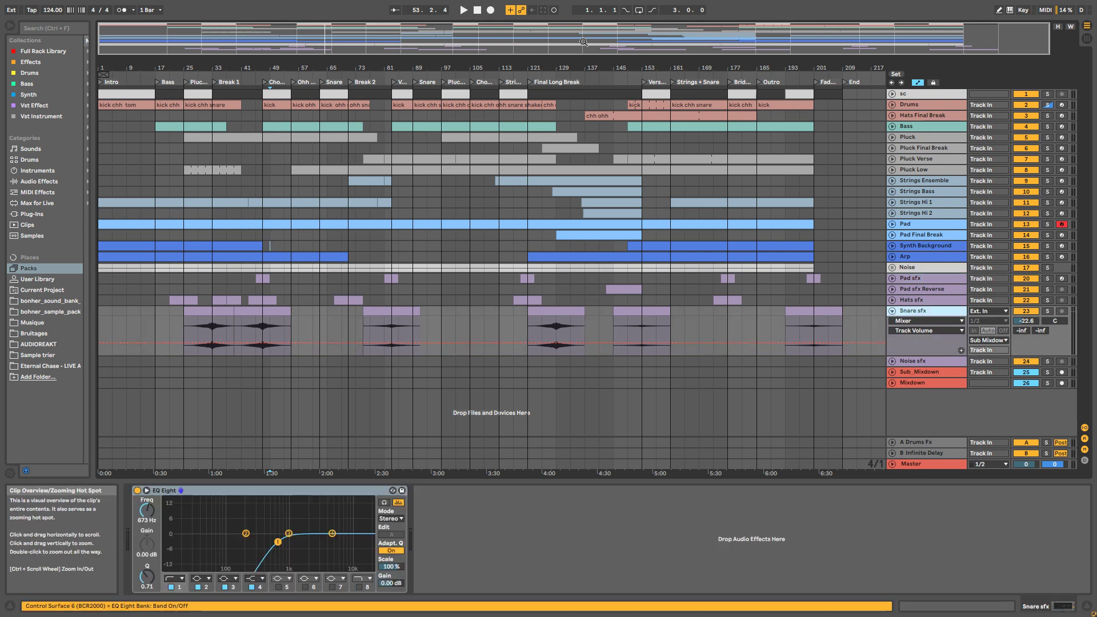
{"action": "left_click", "coordinate": [702, 130]}
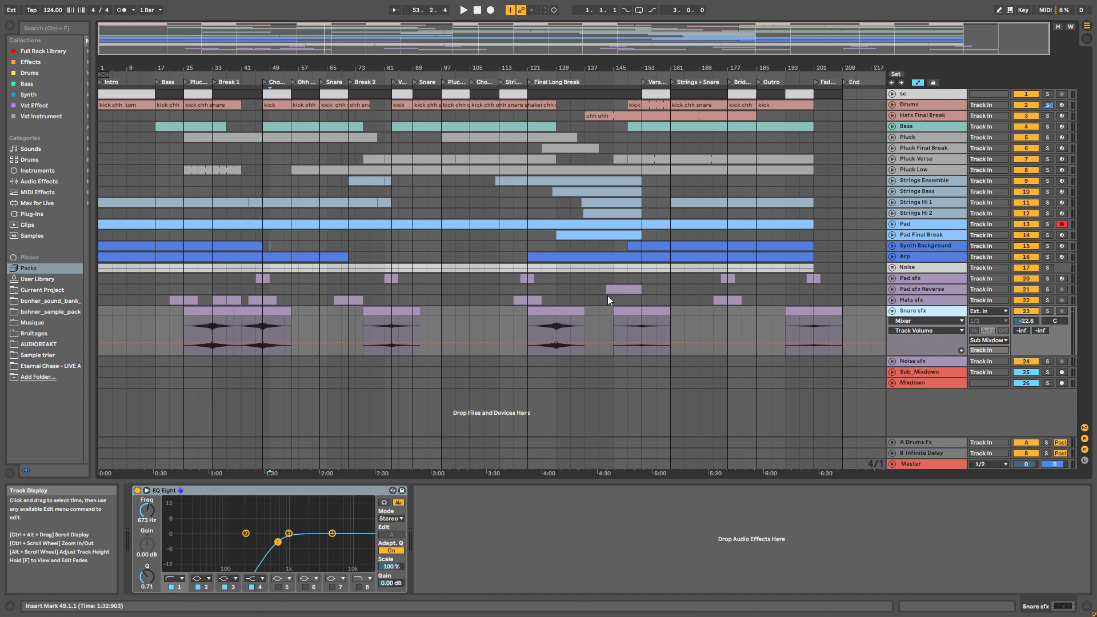
Step: Solo and unfold the Hats sfx track, and play its clip from bar 37 in Break 1
{"action": "left_click", "coordinate": [1047, 300]}
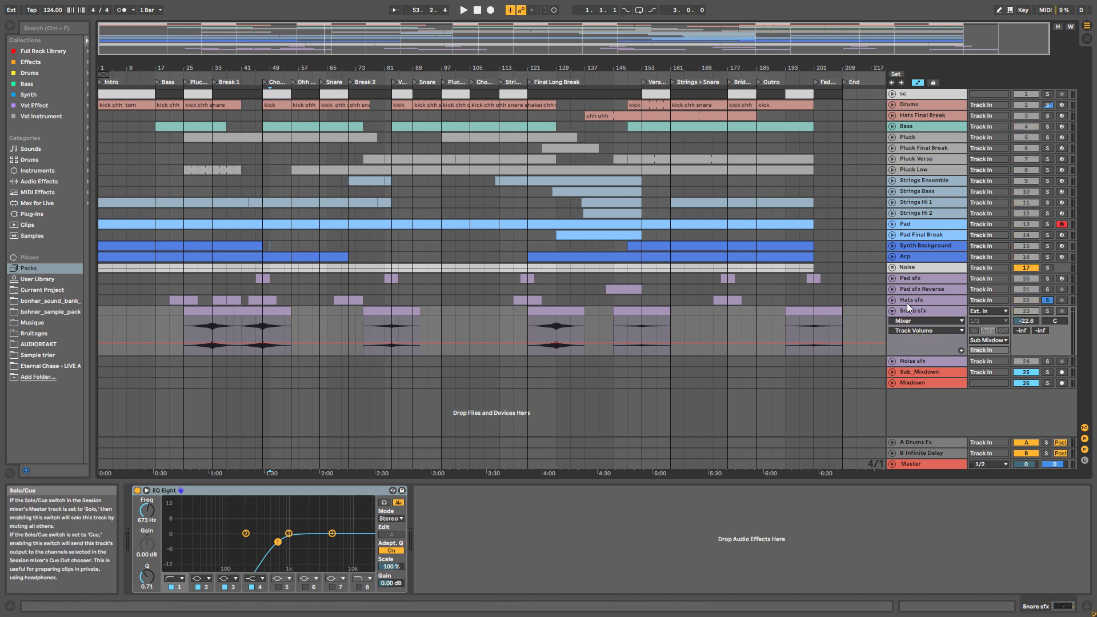
{"action": "left_click", "coordinate": [892, 300]}
{"action": "left_click", "coordinate": [915, 301]}
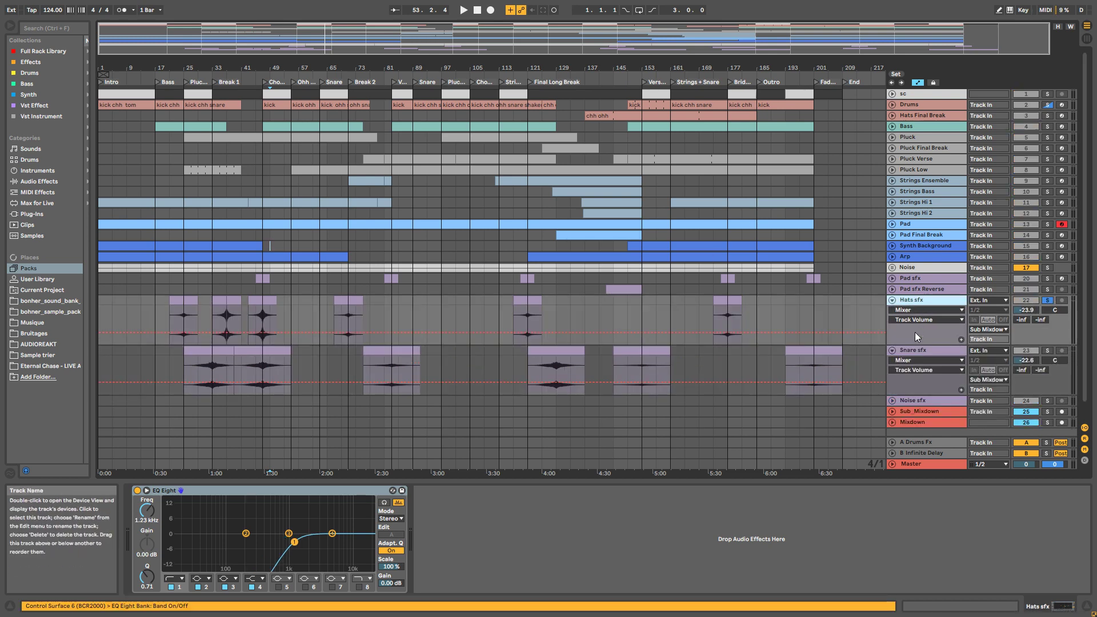
{"action": "left_click", "coordinate": [232, 301]}
{"action": "key", "text": "space"}
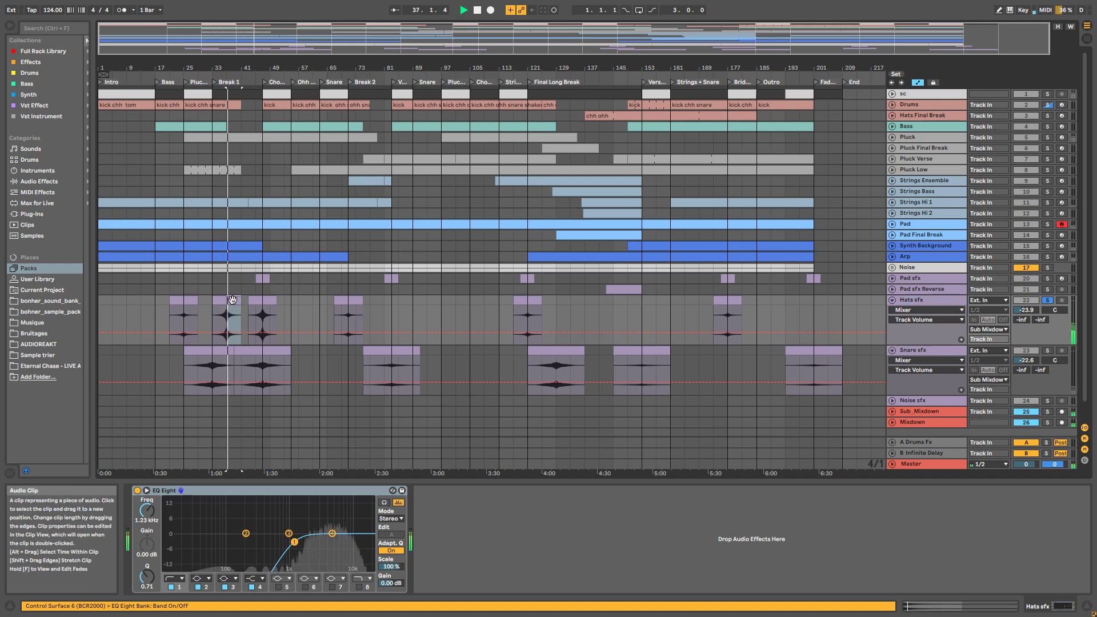
{"action": "key", "text": "space"}
Step: Switch the solo from Hats sfx to Snare sfx while auditioning the clips around bar 47 at Chorus 1
{"action": "left_click", "coordinate": [279, 354]}
{"action": "key", "text": "space"}
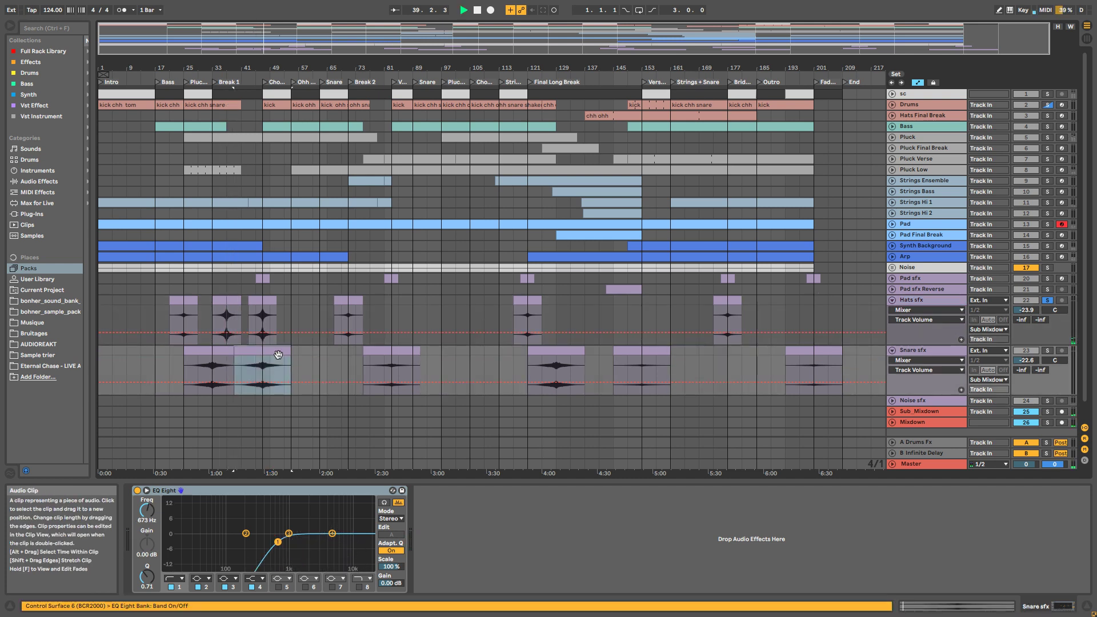
{"action": "key", "text": "space"}
{"action": "left_click", "coordinate": [265, 374]}
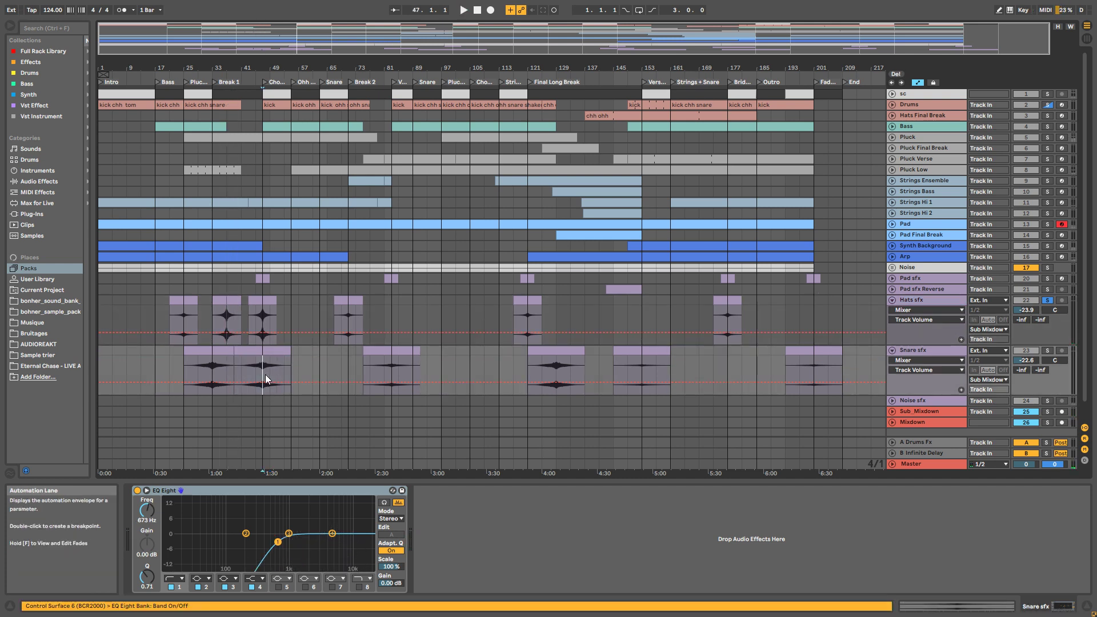
{"action": "key", "text": "space"}
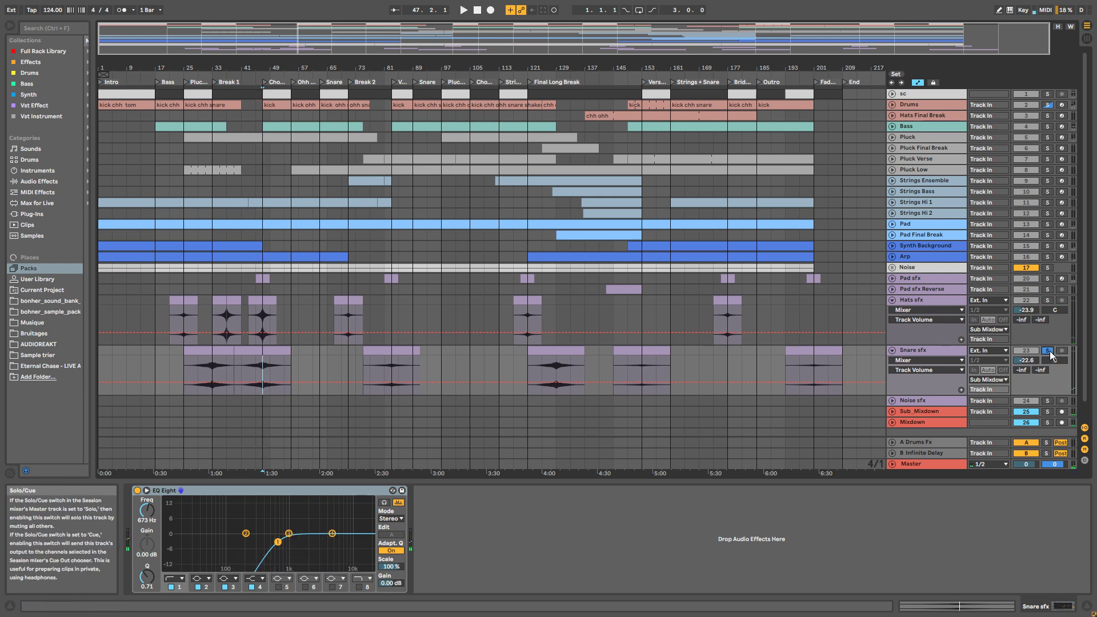
{"action": "left_click", "coordinate": [1049, 351]}
{"action": "key", "text": "space"}
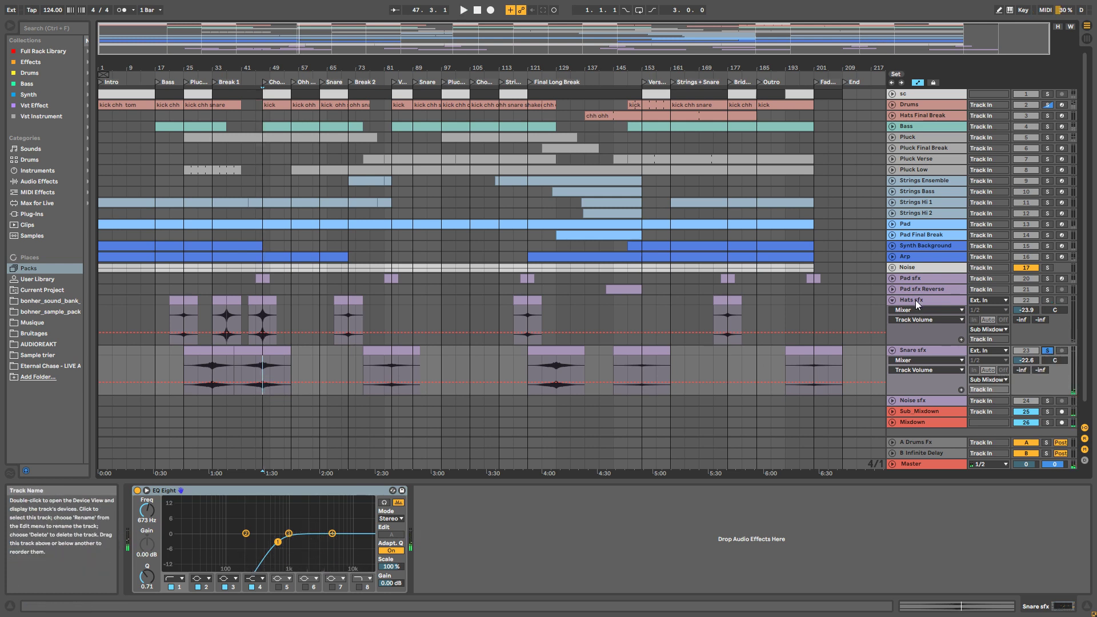
Step: Display the Hats sfx and Pad sfx devices, and select the Snare sfx clip starting at Verse 1
{"action": "left_click", "coordinate": [915, 300]}
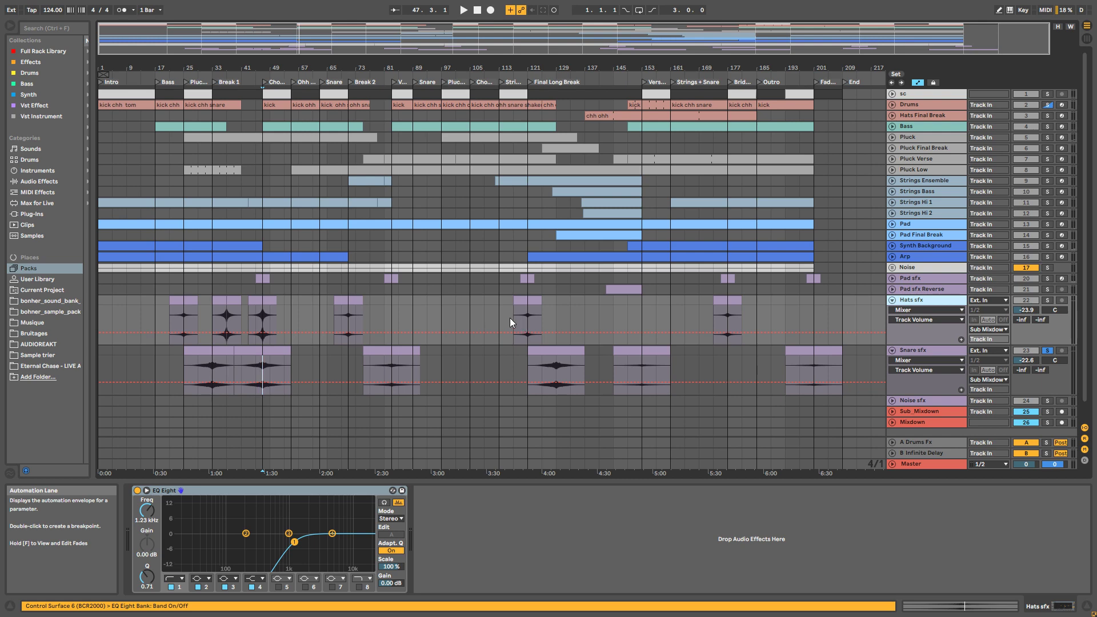
{"action": "left_click", "coordinate": [920, 279]}
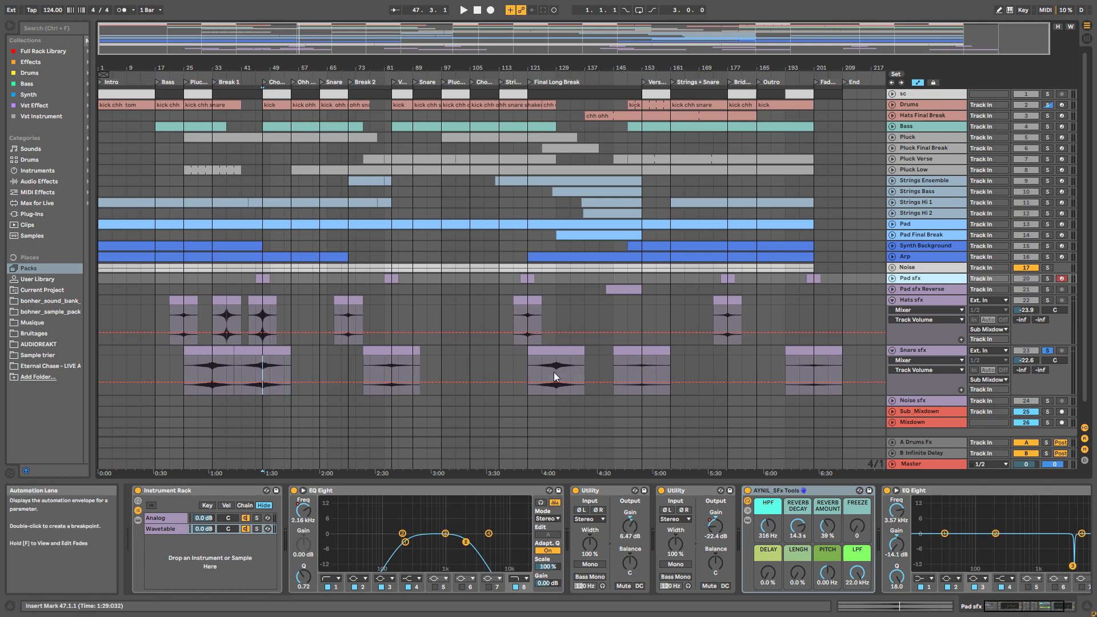
{"action": "left_click", "coordinate": [396, 366]}
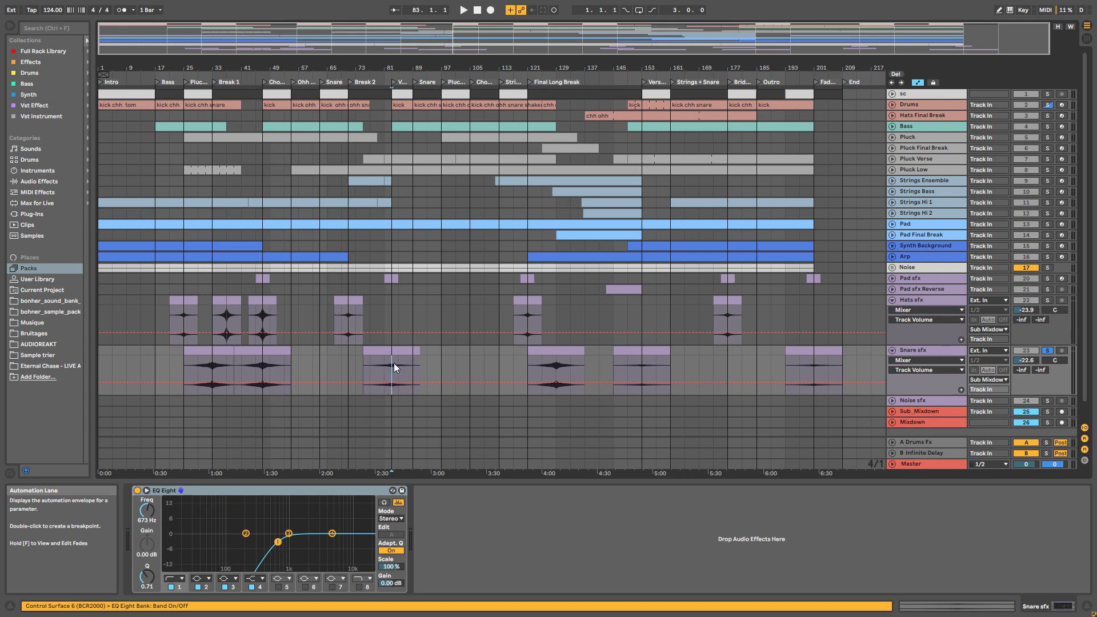
{"action": "left_click", "coordinate": [403, 350]}
Step: Try moving the Hats sfx clip at the start of Break 2 to bar 72.3, and return it to bar 71
{"action": "left_click", "coordinate": [353, 300]}
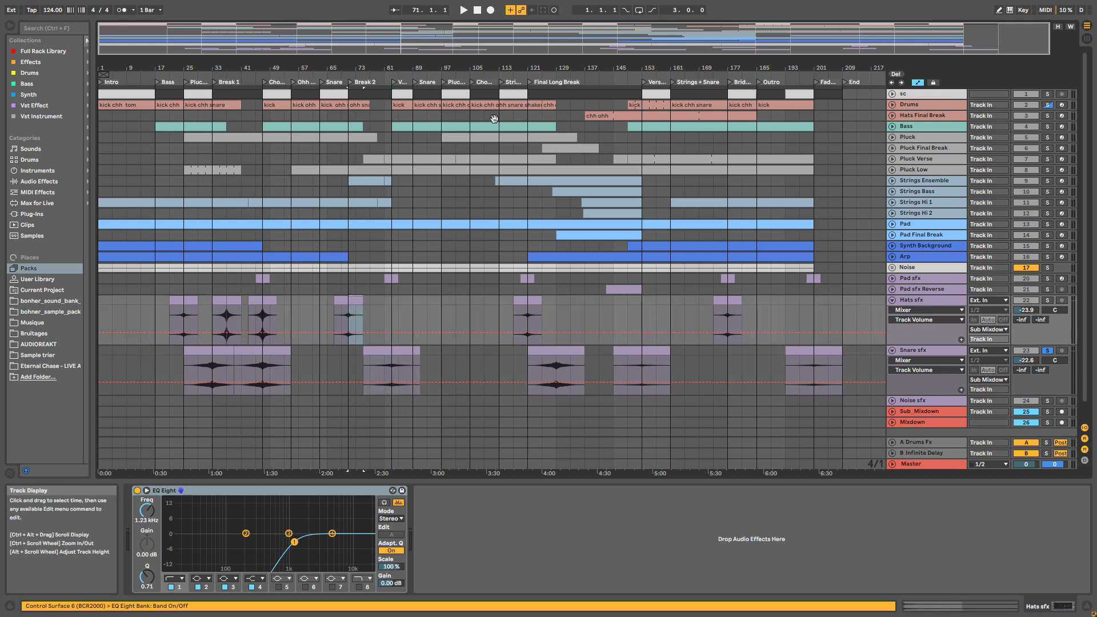
{"action": "left_click_drag", "start_coordinate": [468, 39], "coordinate": [503, 272]}
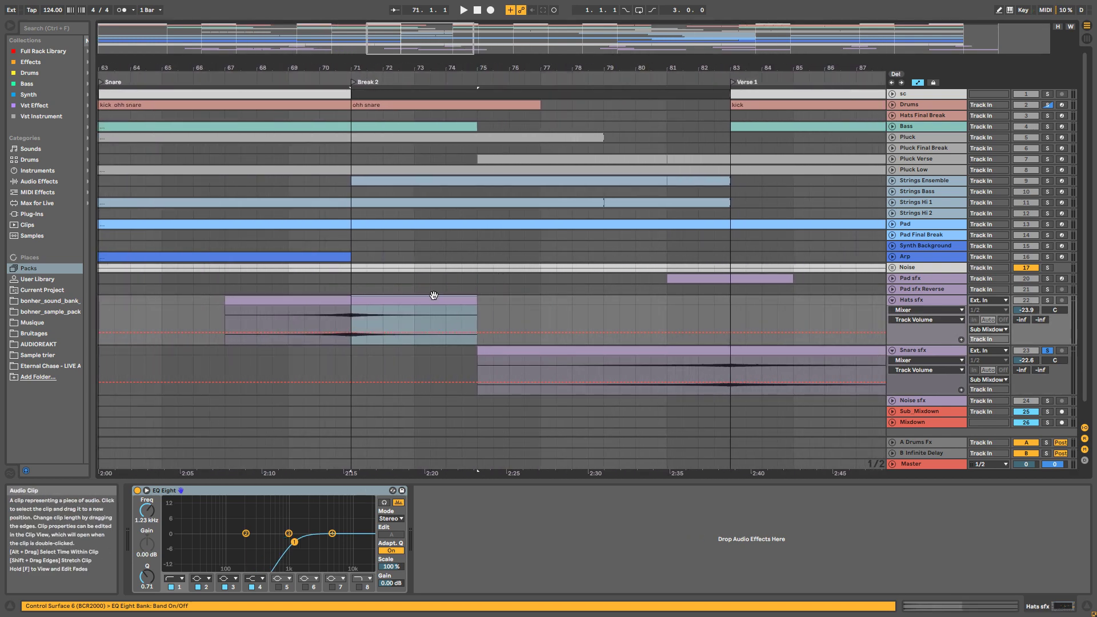
{"action": "left_click_drag", "start_coordinate": [429, 299], "coordinate": [475, 303]}
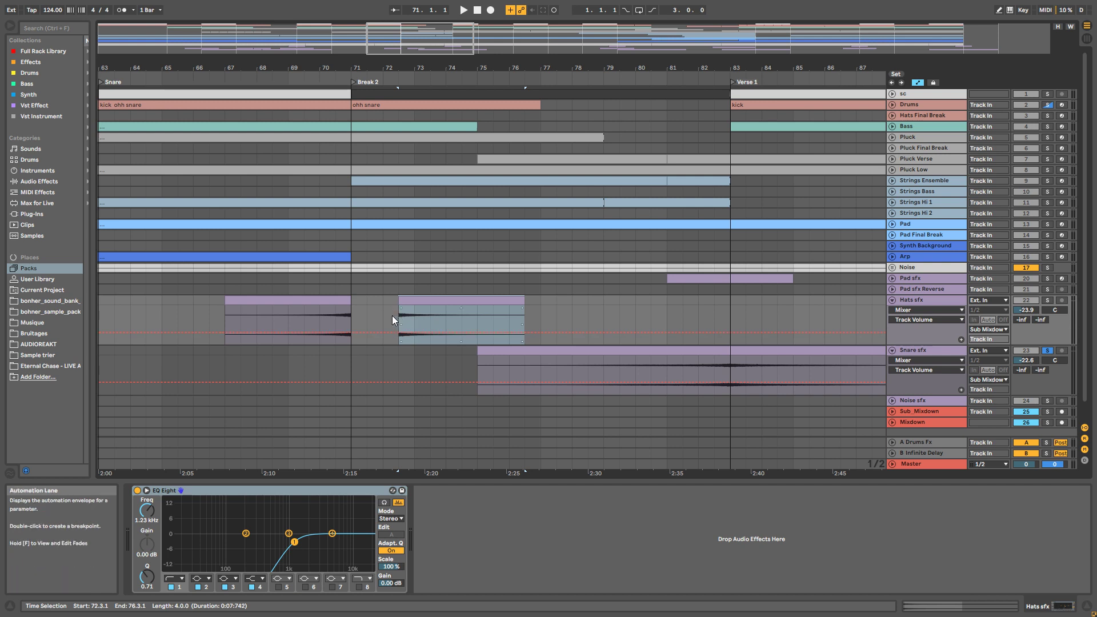
{"action": "left_click_drag", "start_coordinate": [416, 301], "coordinate": [375, 303]}
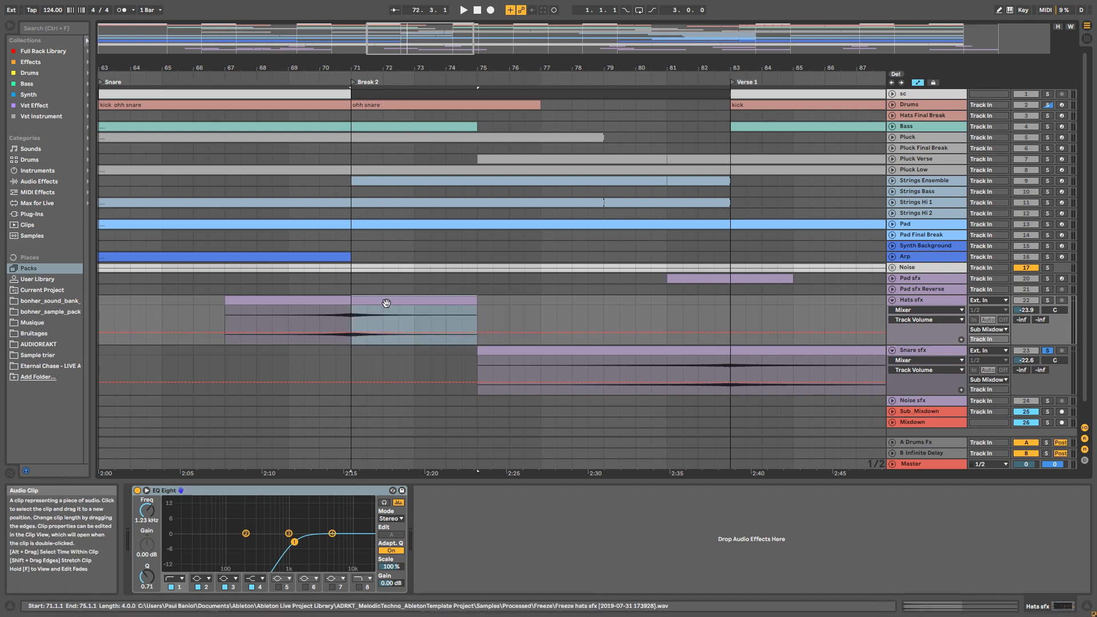
Step: Open the sample of the Hats sfx clip at Break 2, reverse it, and undo the reversal
{"action": "double_click", "coordinate": [386, 304]}
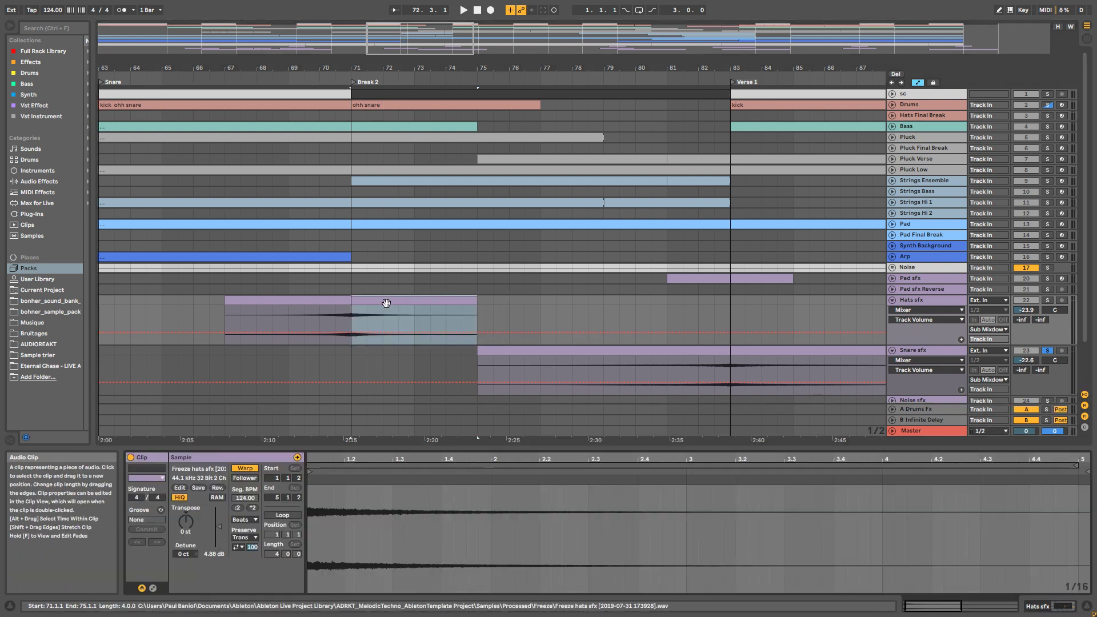
{"action": "left_click", "coordinate": [217, 489]}
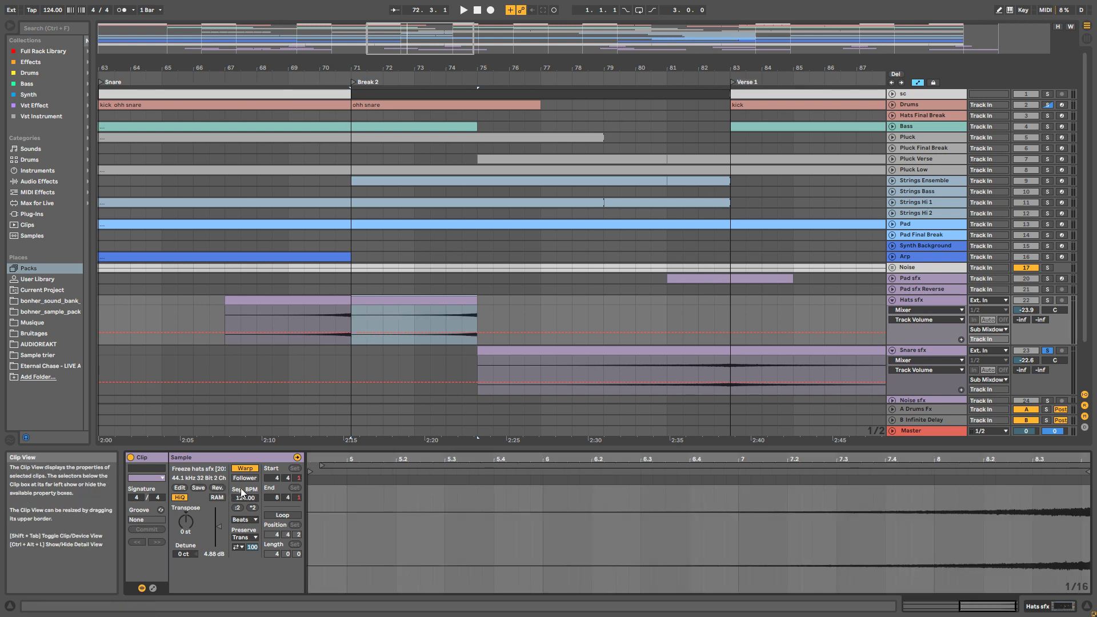
{"action": "key", "text": "ctrl+z"}
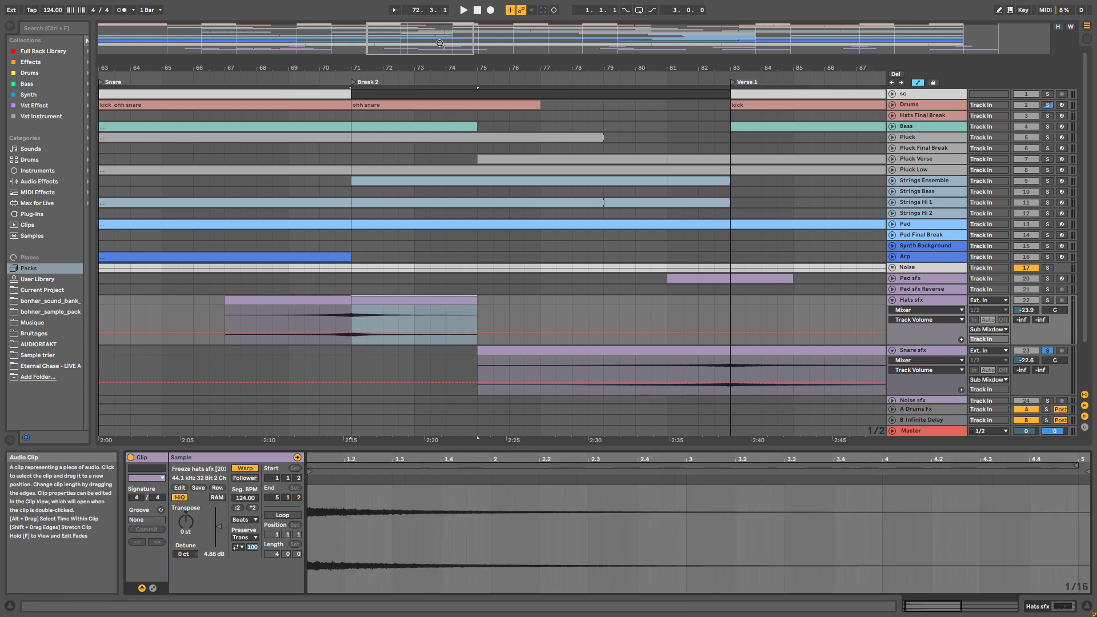
Step: Unsolo the Snare sfx track, and fold both the Hats sfx and Snare sfx tracks
{"action": "left_click_drag", "start_coordinate": [633, 68], "coordinate": [633, 12]}
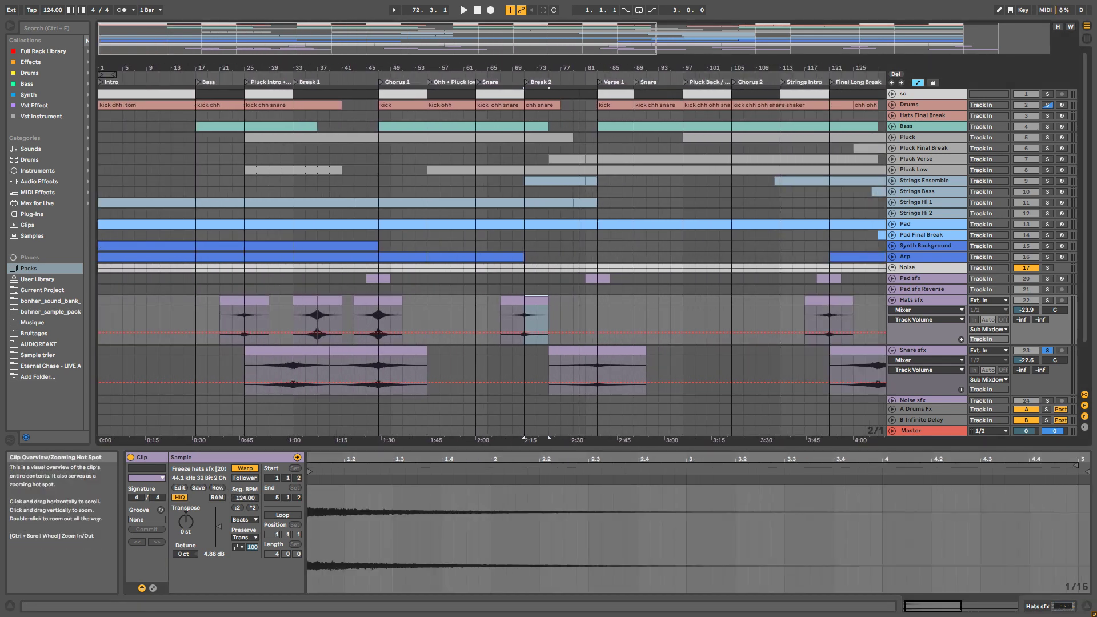
{"action": "left_click", "coordinate": [1050, 351]}
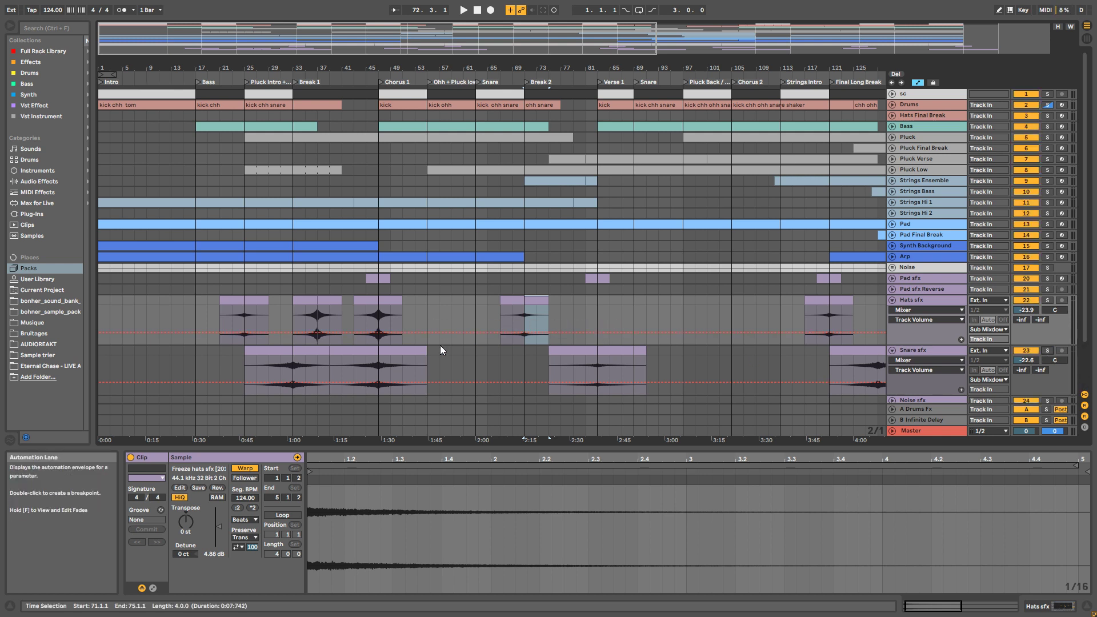
{"action": "left_click", "coordinate": [268, 369]}
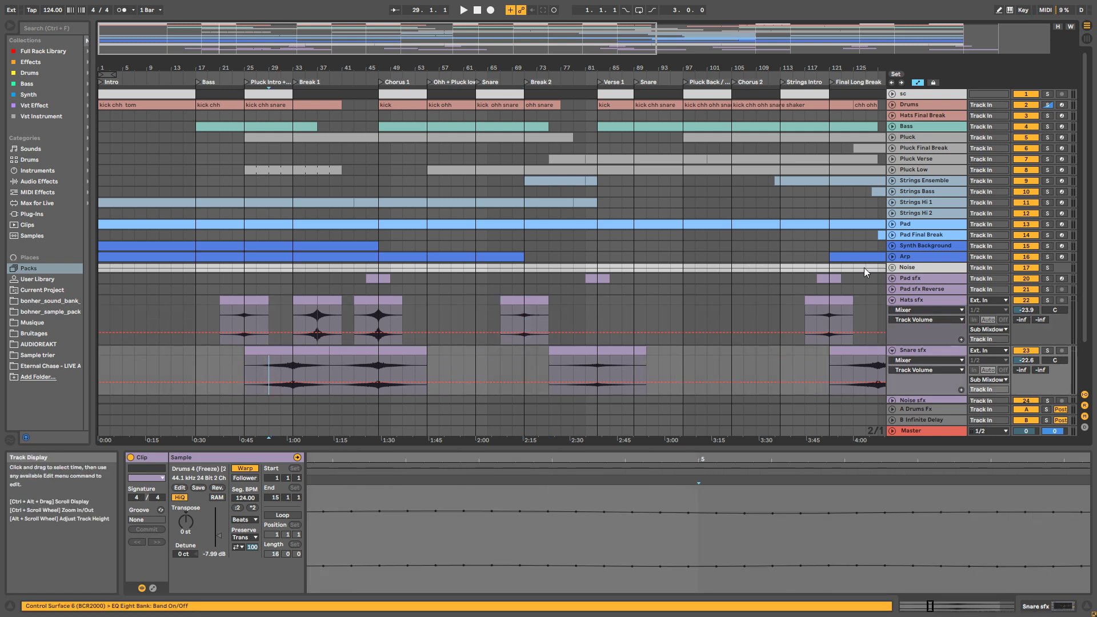
{"action": "left_click", "coordinate": [913, 300]}
{"action": "left_click", "coordinate": [919, 350]}
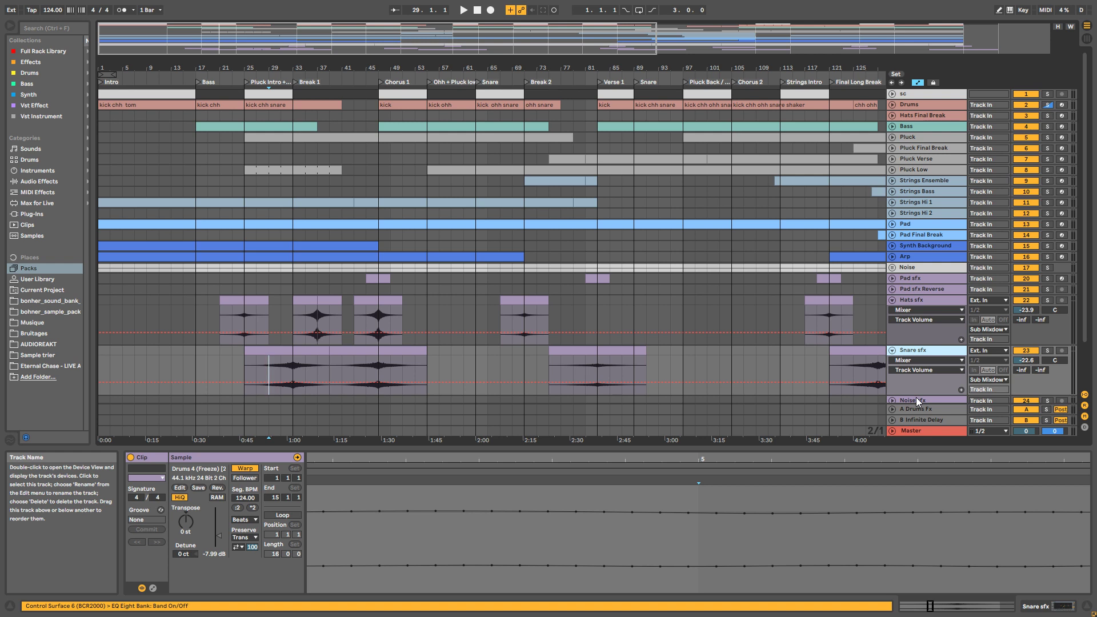
{"action": "left_click", "coordinate": [894, 301]}
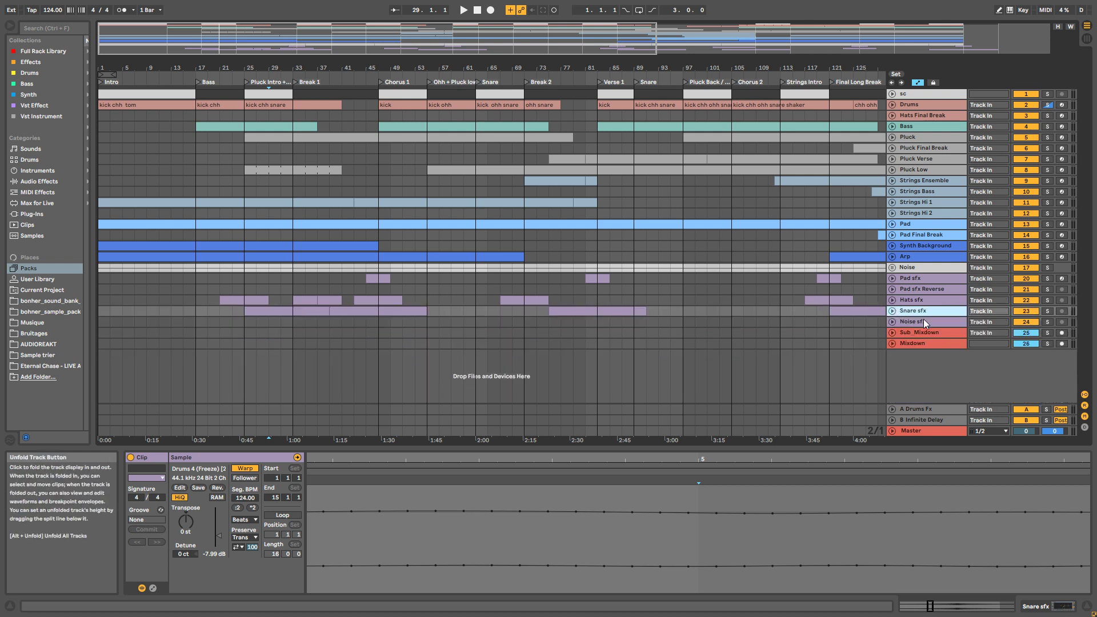
{"action": "left_click", "coordinate": [894, 312]}
Step: Unfold the Pad sfx track to examine its Utility Gain automation around Chorus 1 and Verse 1
{"action": "left_click", "coordinate": [904, 280]}
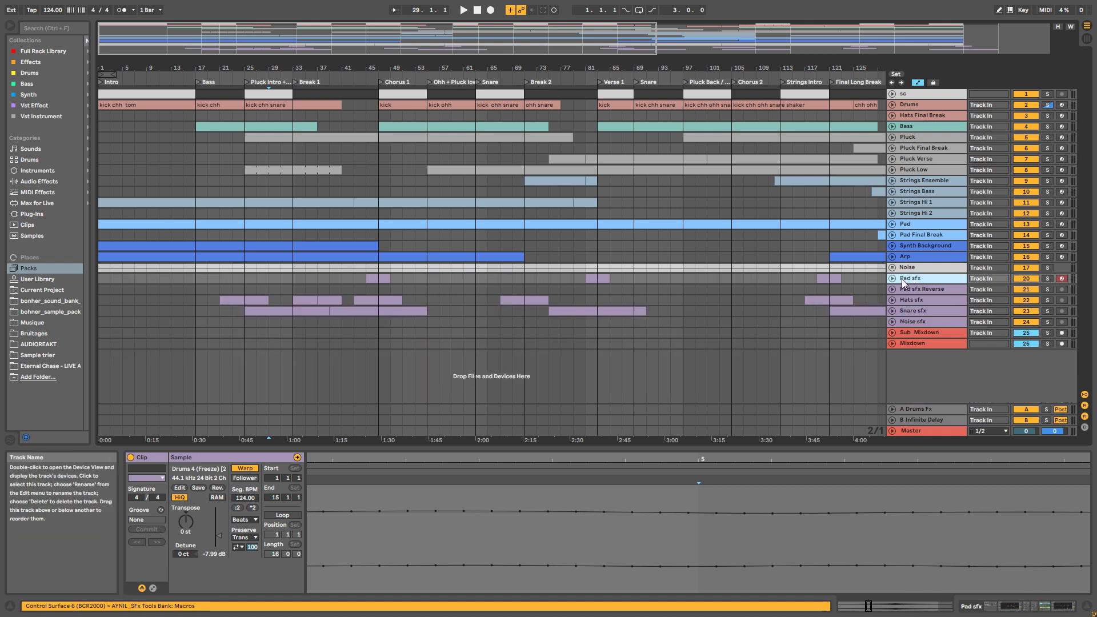
{"action": "left_click", "coordinate": [892, 279]}
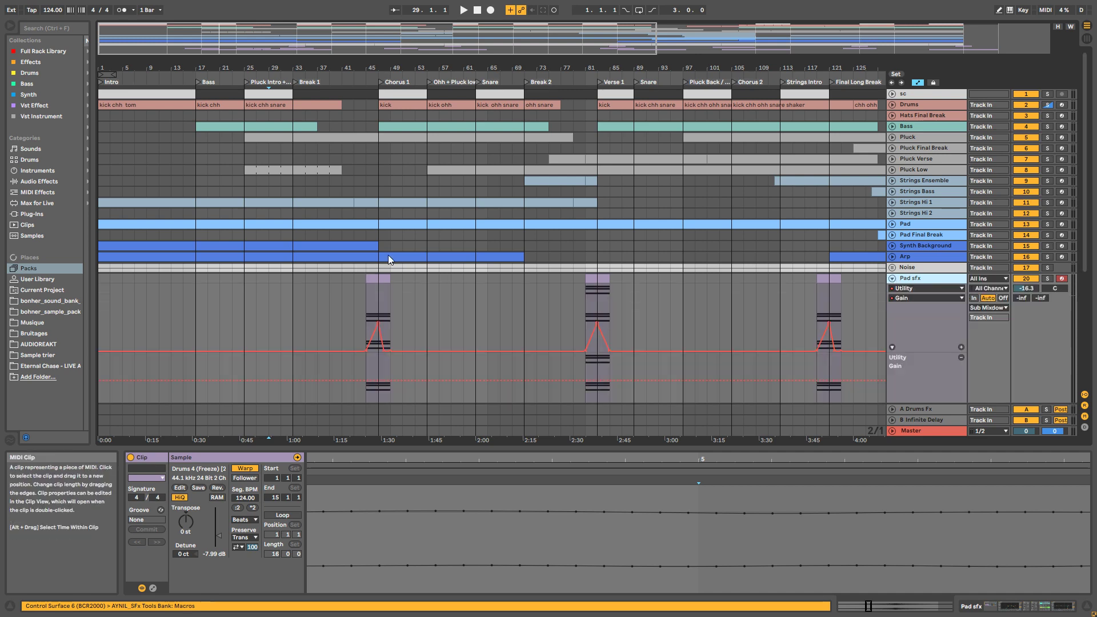
{"action": "left_click_drag", "start_coordinate": [419, 47], "coordinate": [482, 354]}
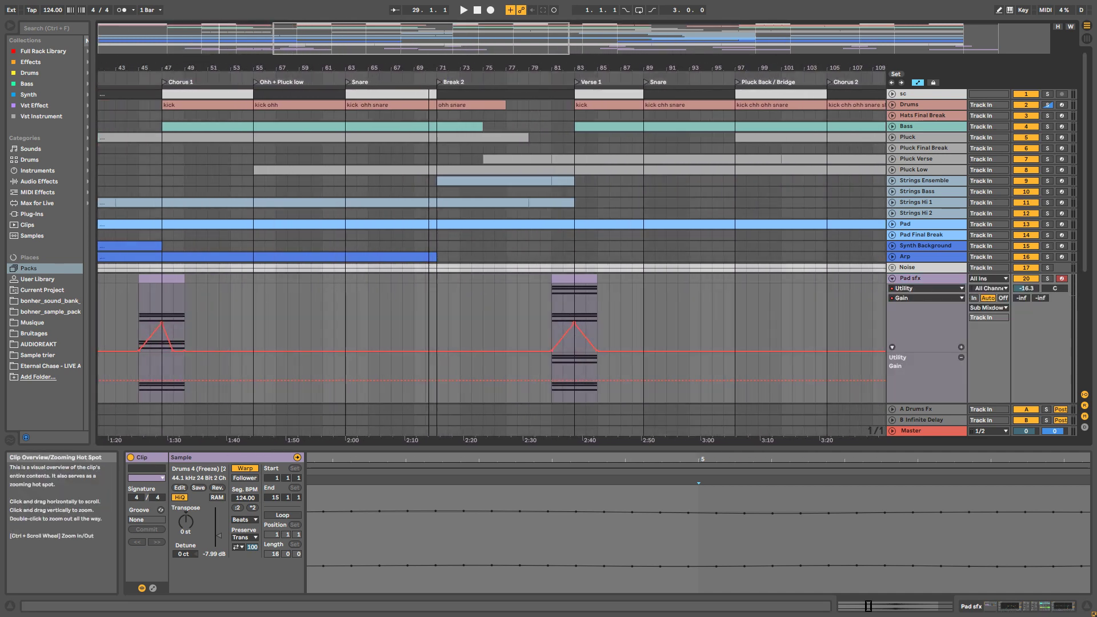
Step: Solo the Pad sfx track and play its clip at Chorus 1 while showing the track's devices
{"action": "left_click_drag", "start_coordinate": [103, 251], "coordinate": [405, 251]}
{"action": "left_click", "coordinate": [468, 279]}
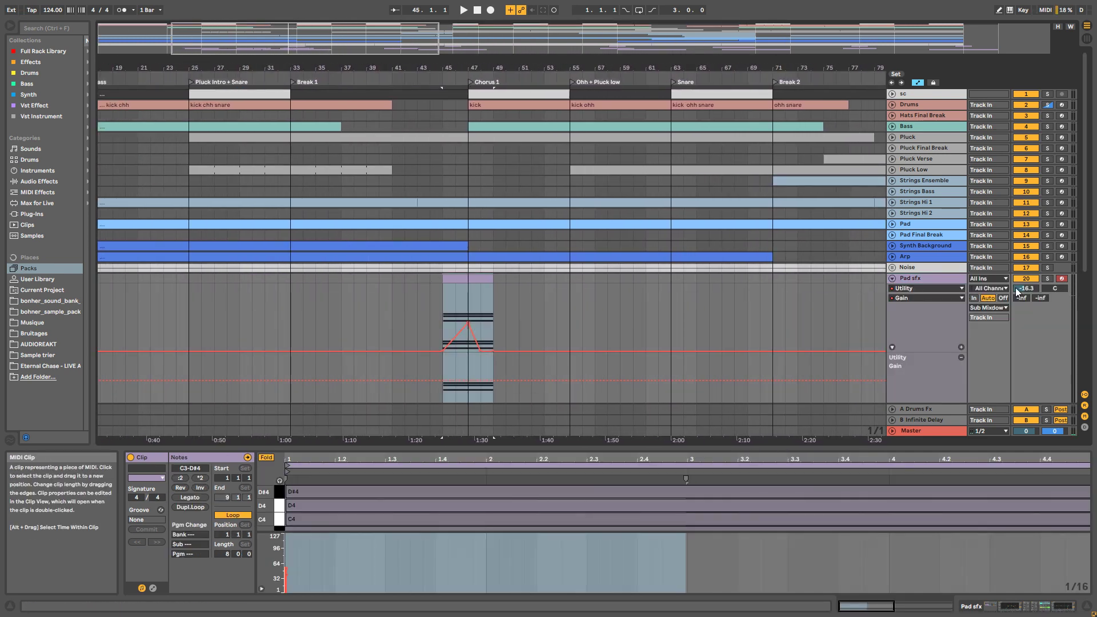
{"action": "left_click", "coordinate": [1047, 279]}
{"action": "key", "text": "space"}
{"action": "left_click", "coordinate": [951, 279]}
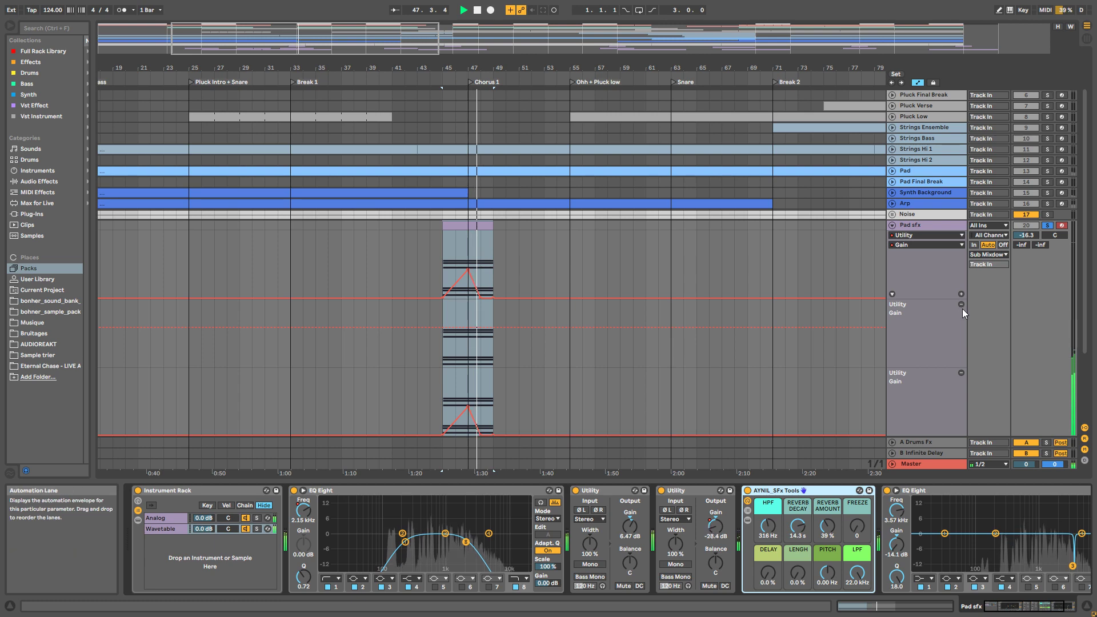
{"action": "key", "text": "space"}
Step: Unfold the Hats sfx track to compare its reversed hat clips with the Pad sfx swell at Chorus 1
{"action": "scroll", "coordinate": [552, 305], "scroll_direction": "down", "scroll_amount": 5}
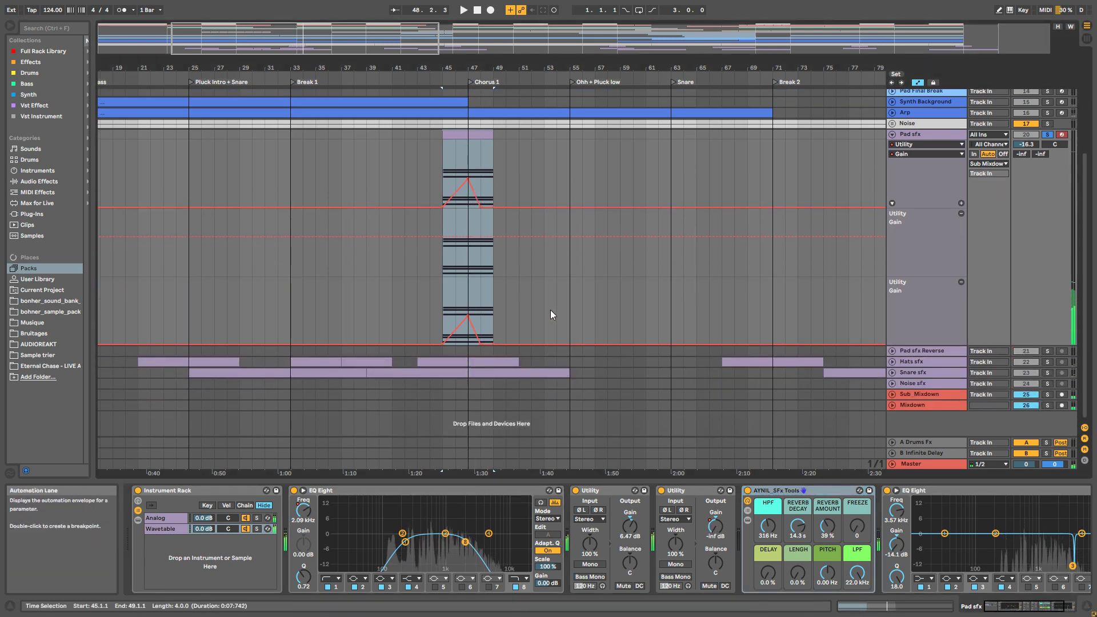
{"action": "left_click", "coordinate": [893, 350]}
{"action": "left_click", "coordinate": [894, 350]}
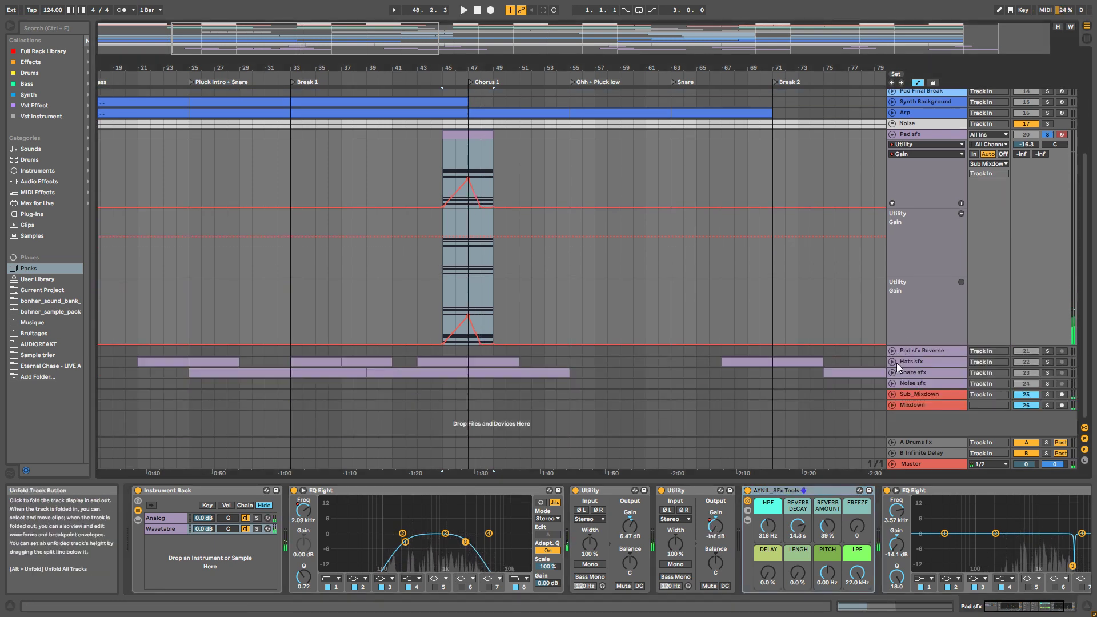
{"action": "left_click", "coordinate": [896, 364]}
{"action": "left_click", "coordinate": [893, 363]}
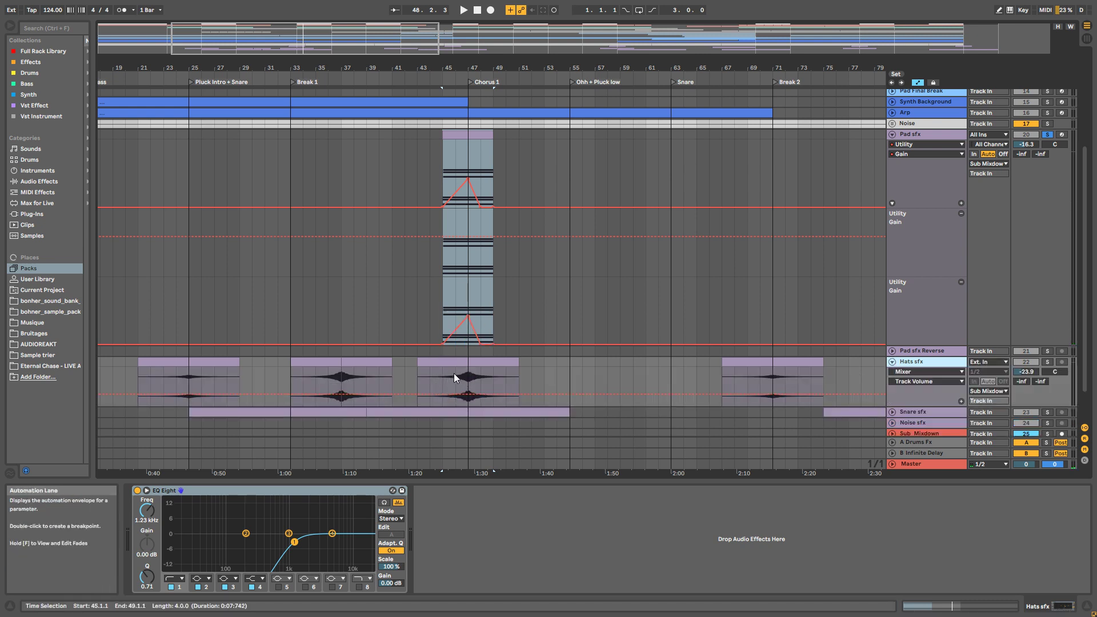
{"action": "scroll", "coordinate": [462, 259], "scroll_direction": "up", "scroll_amount": 3}
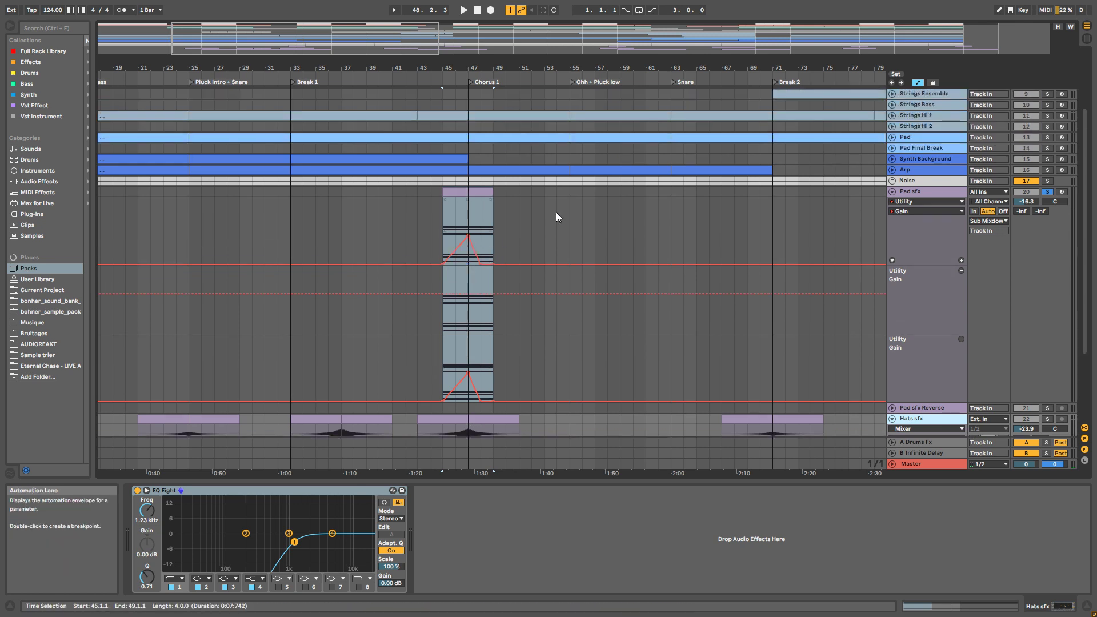
Step: Compare the device chains of the Pad sfx and Pad tracks
{"action": "left_click", "coordinate": [921, 193]}
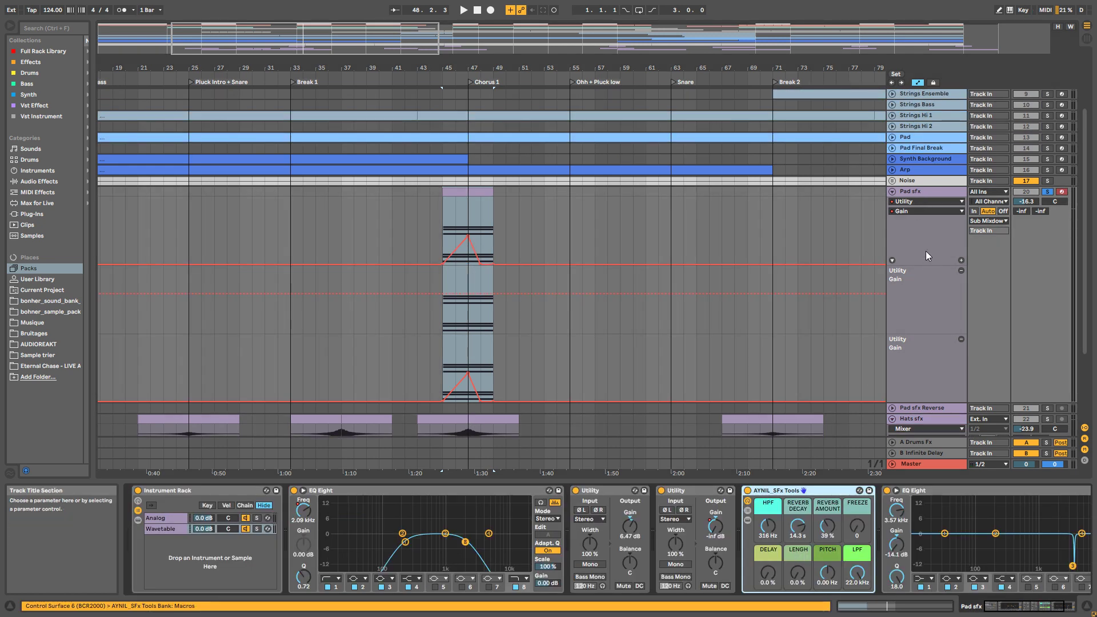
{"action": "scroll", "coordinate": [928, 173], "scroll_direction": "up", "scroll_amount": 2}
{"action": "left_click", "coordinate": [911, 172]}
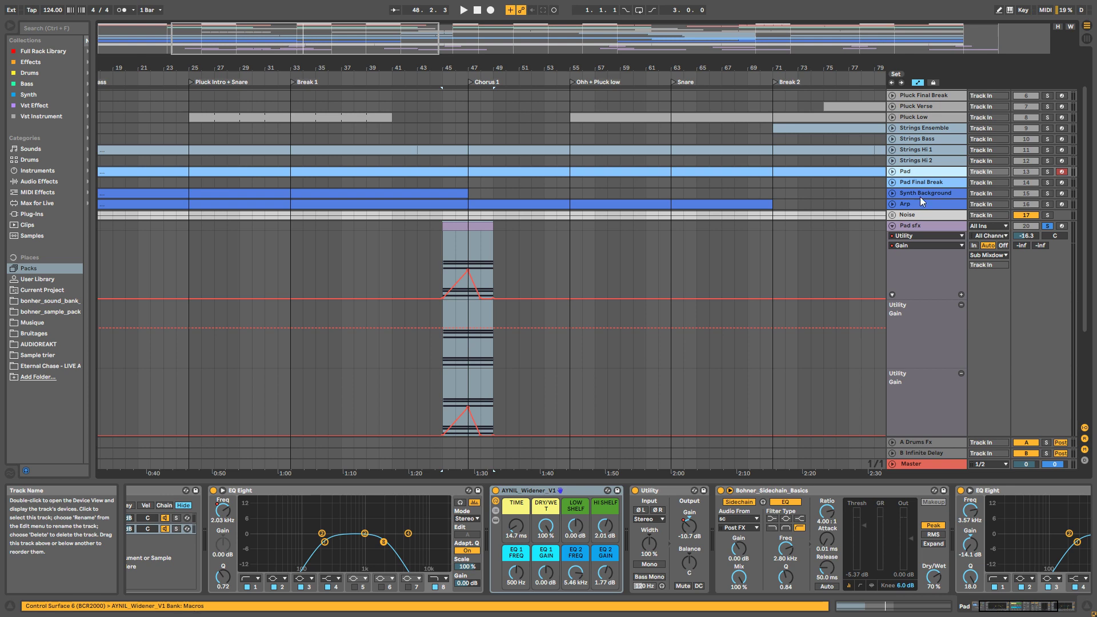
{"action": "left_click", "coordinate": [920, 225]}
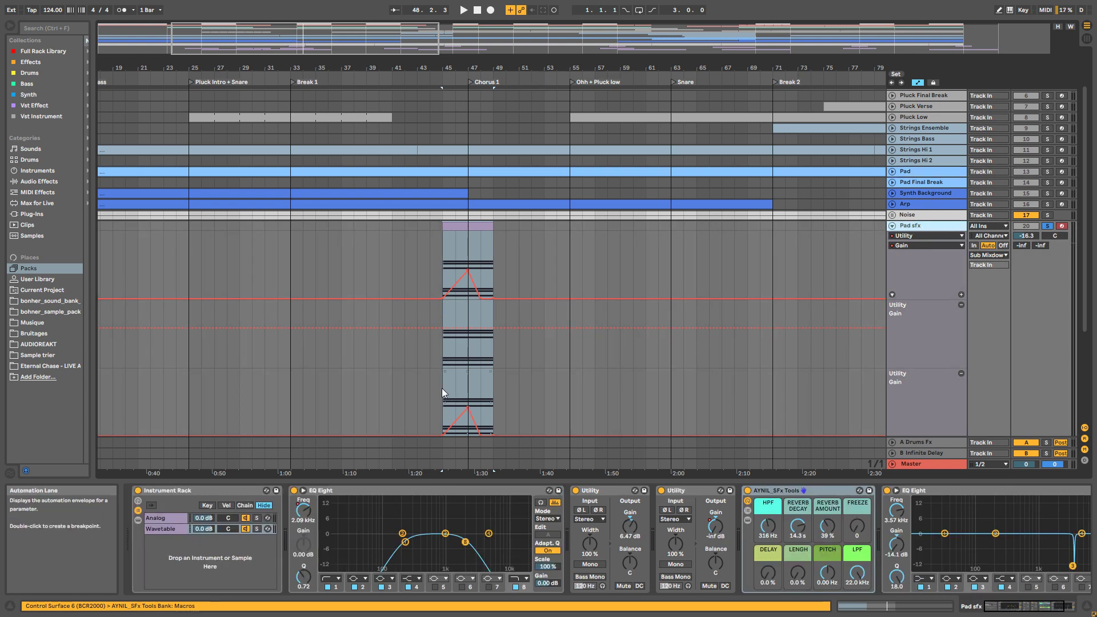
Step: Unsolo the Pad sfx track and play the full mix from bar 45 through the Chorus 1 transition
{"action": "left_click", "coordinate": [394, 269]}
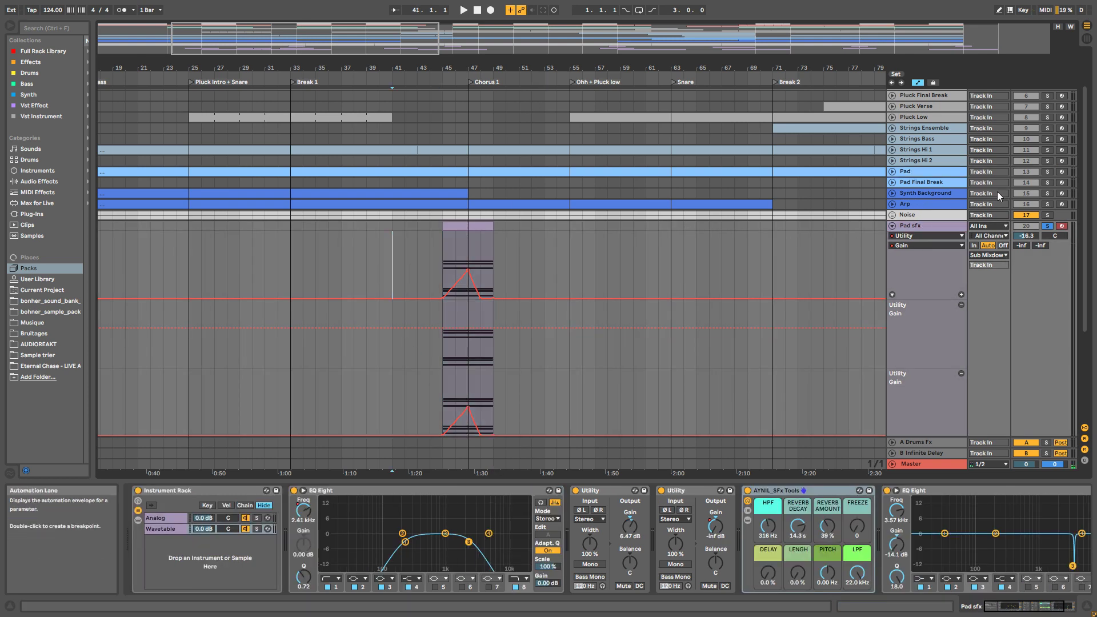
{"action": "left_click", "coordinate": [1047, 228]}
{"action": "key", "text": "space"}
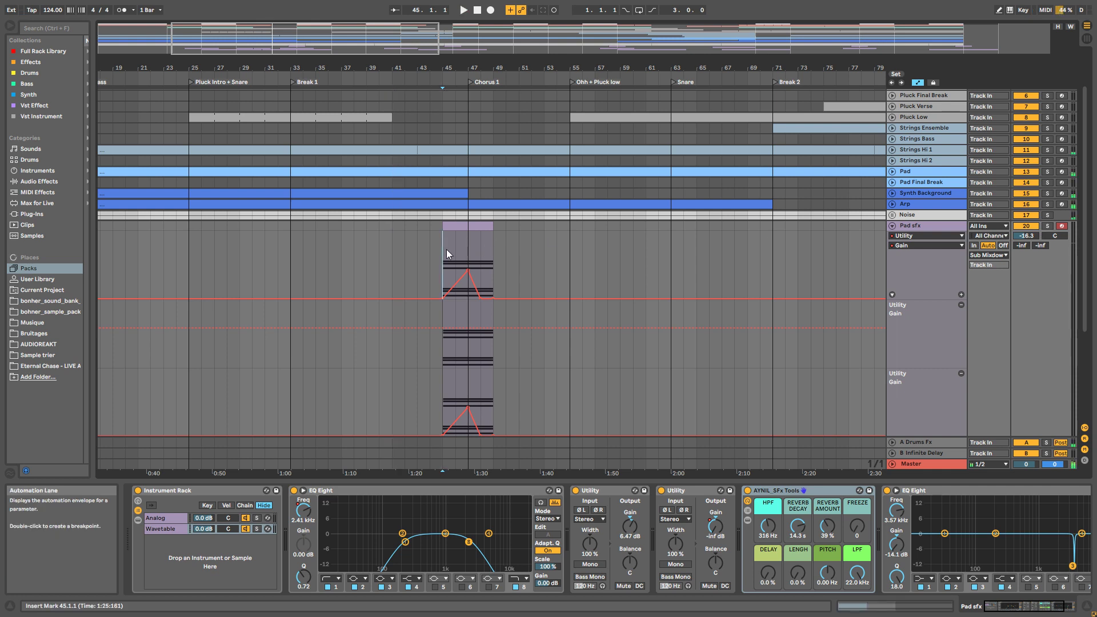
{"action": "left_click", "coordinate": [446, 250]}
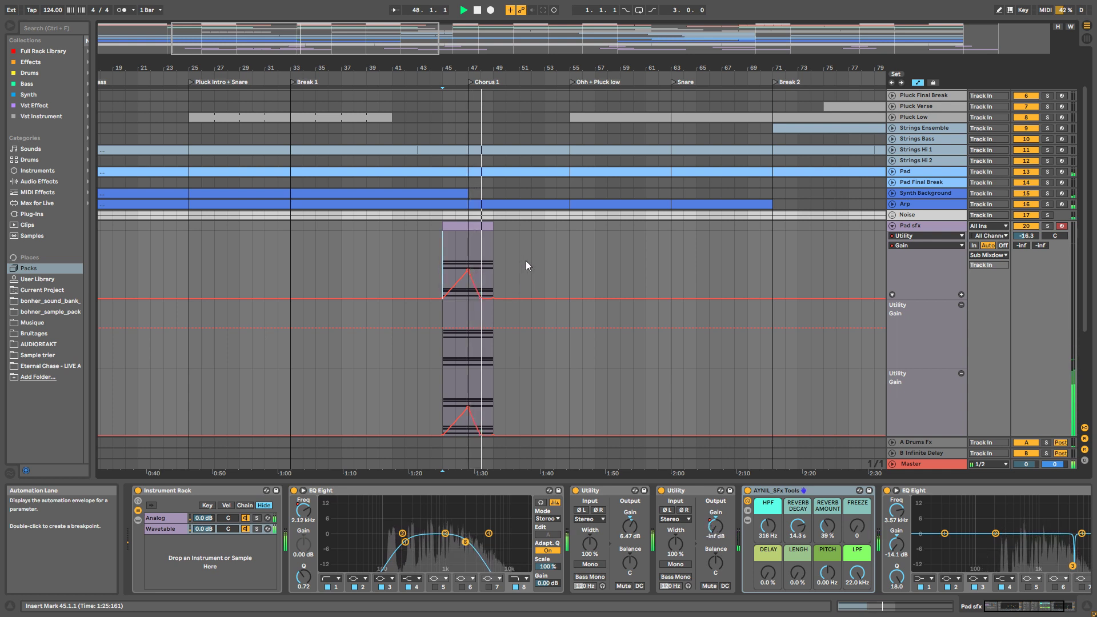
{"action": "key", "text": "space"}
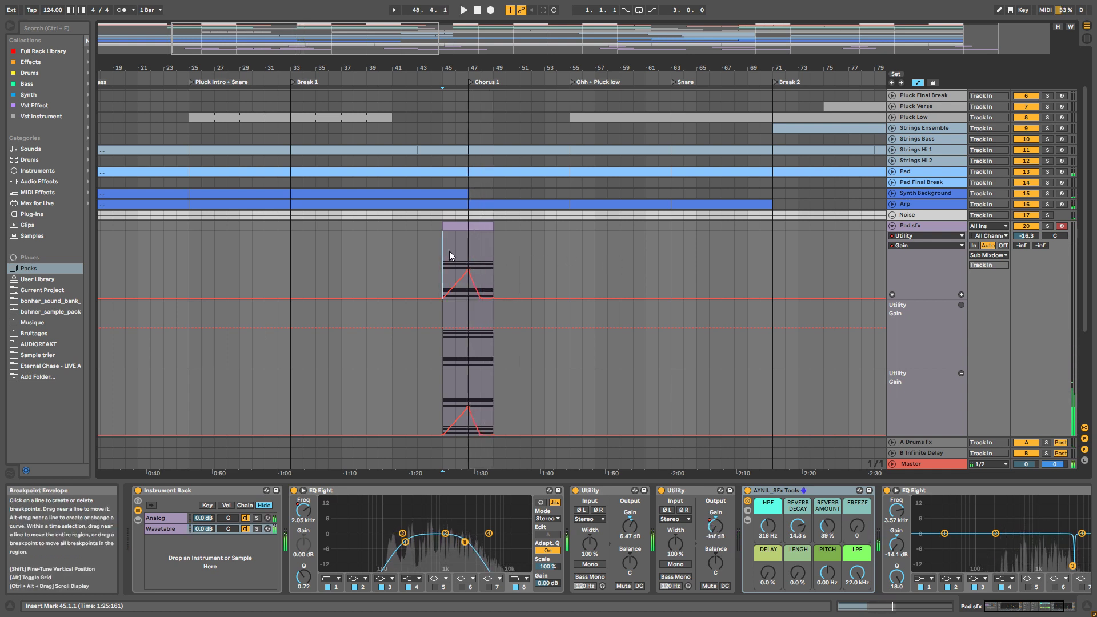
Step: Fold the Pad sfx and Hats sfx tracks, and show the Noise Sweeper rack on the Noise sfx track
{"action": "left_click", "coordinate": [892, 226]}
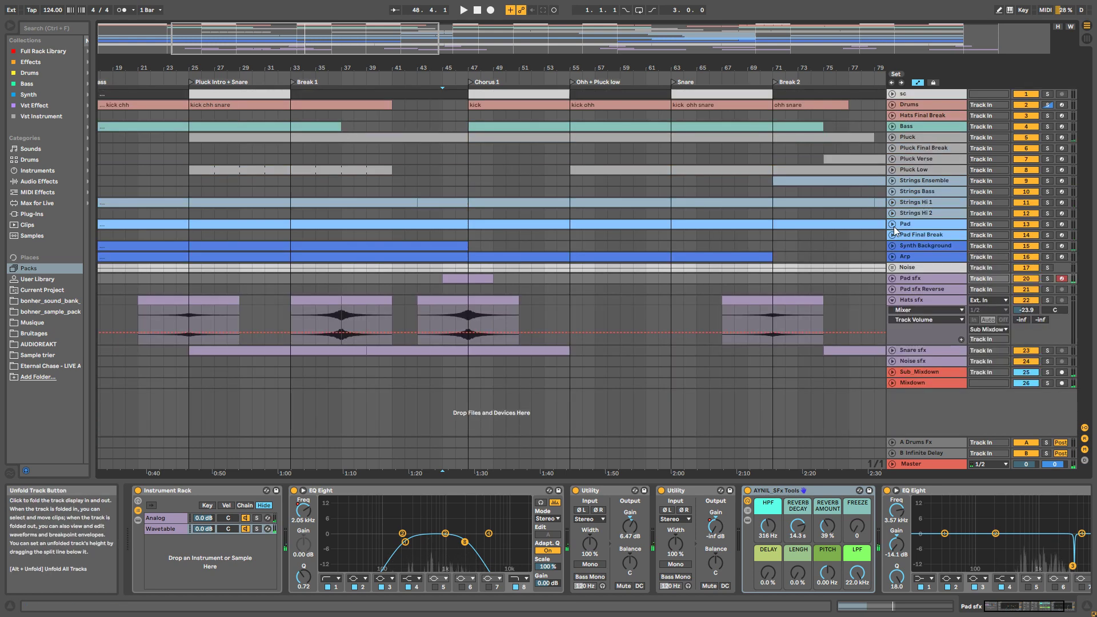
{"action": "left_click", "coordinate": [896, 300]}
{"action": "left_click", "coordinate": [921, 320]}
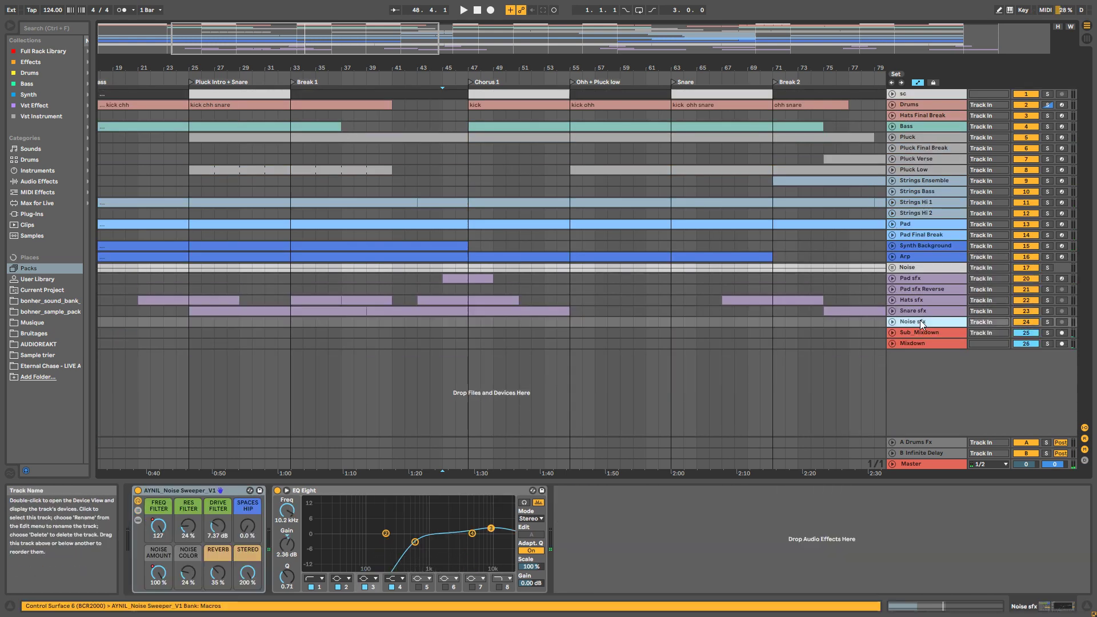
{"action": "left_click", "coordinate": [187, 490]}
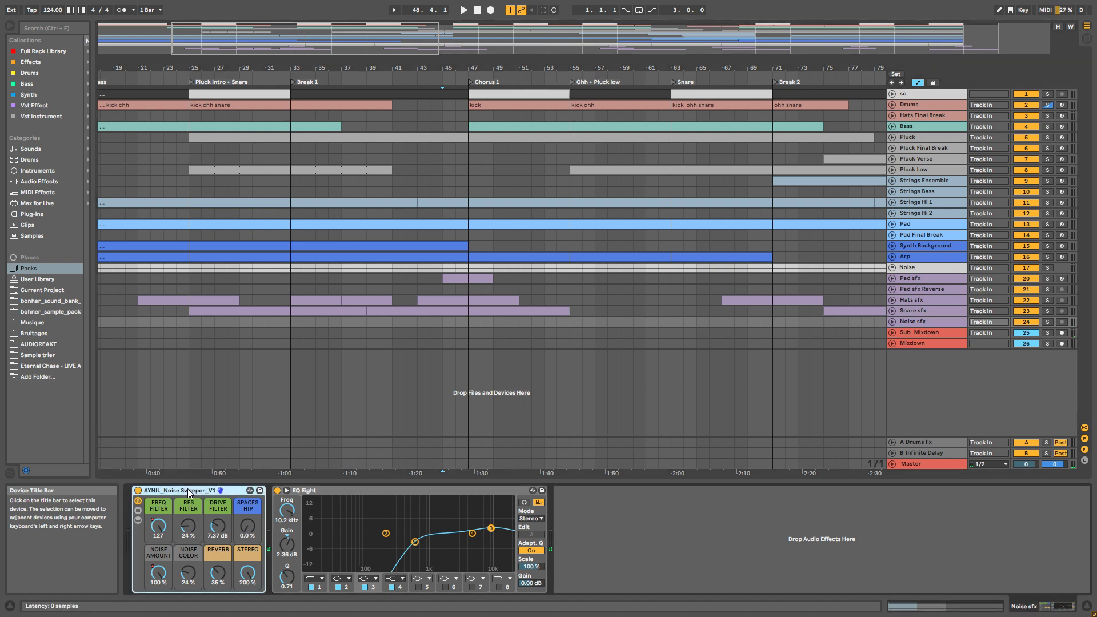
Step: Unfold the Noise sfx track to examine its Freq Filter and Noise Amount automation around the Final Long Break
{"action": "left_click", "coordinate": [900, 324]}
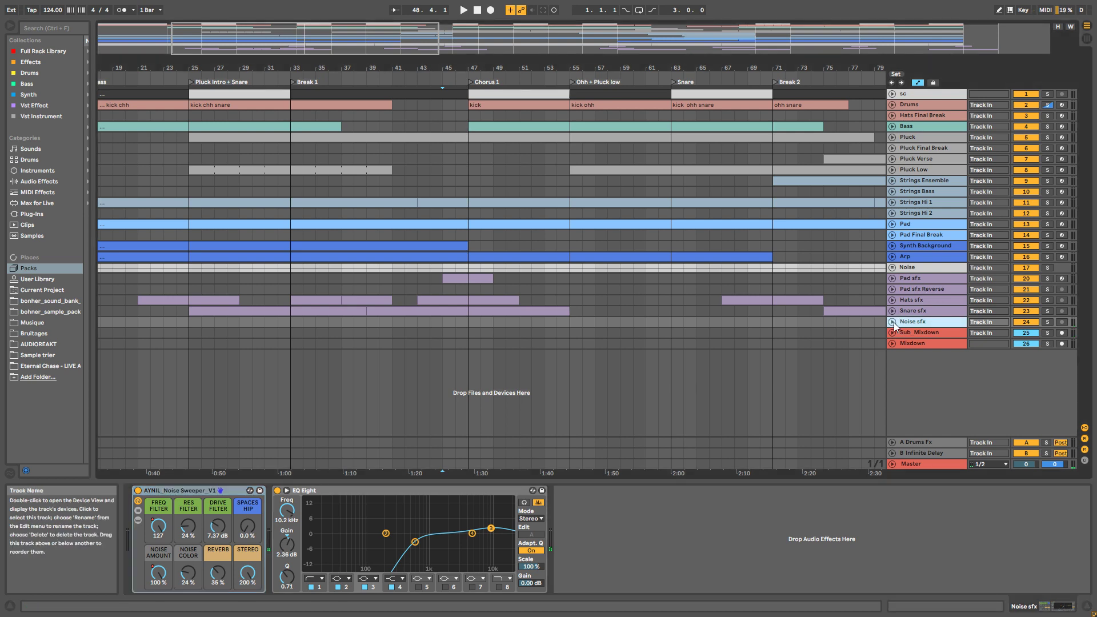
{"action": "left_click", "coordinate": [892, 323]}
{"action": "left_click_drag", "start_coordinate": [372, 40], "coordinate": [793, 27]}
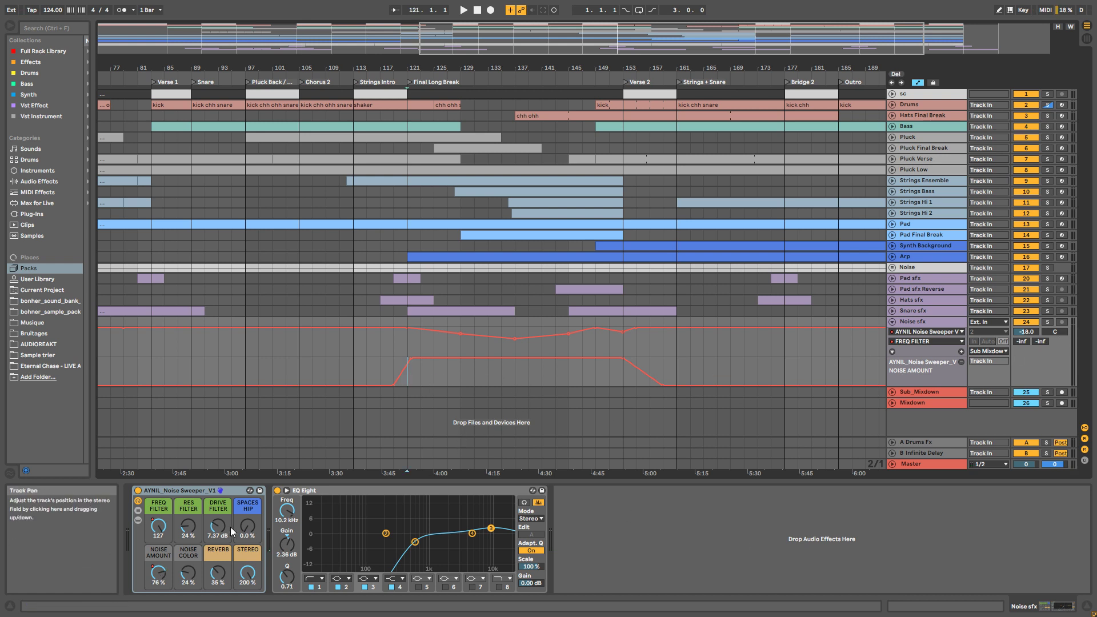
Step: Reveal the devices inside the Noise Sweeper rack, inspect the Echo's Character settings, and hide the devices again
{"action": "left_click", "coordinate": [138, 521]}
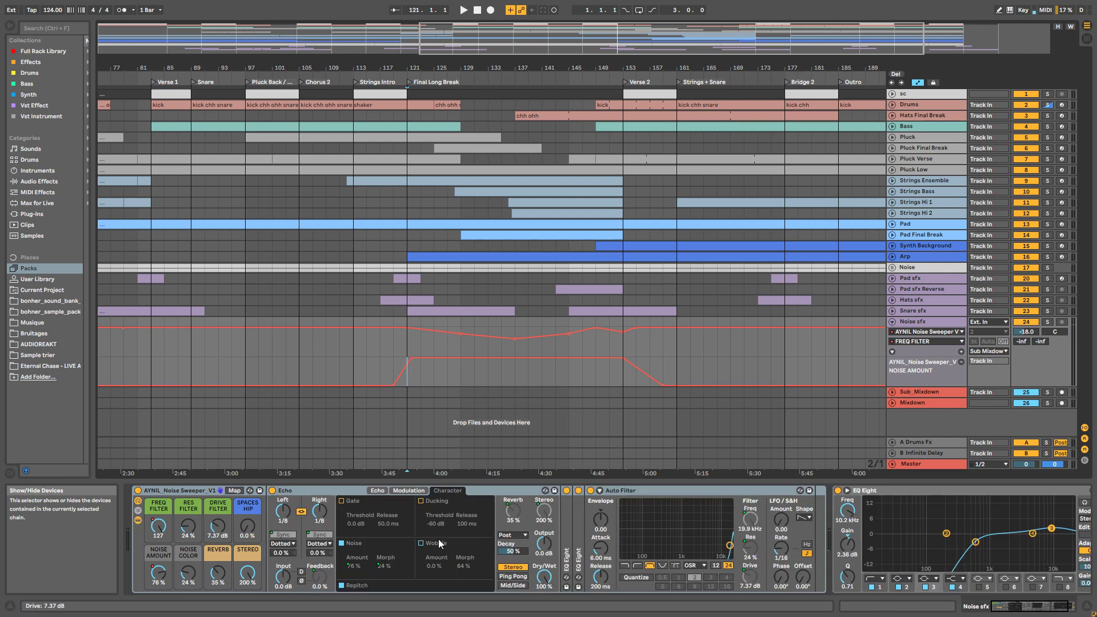
{"action": "left_click", "coordinate": [313, 492]}
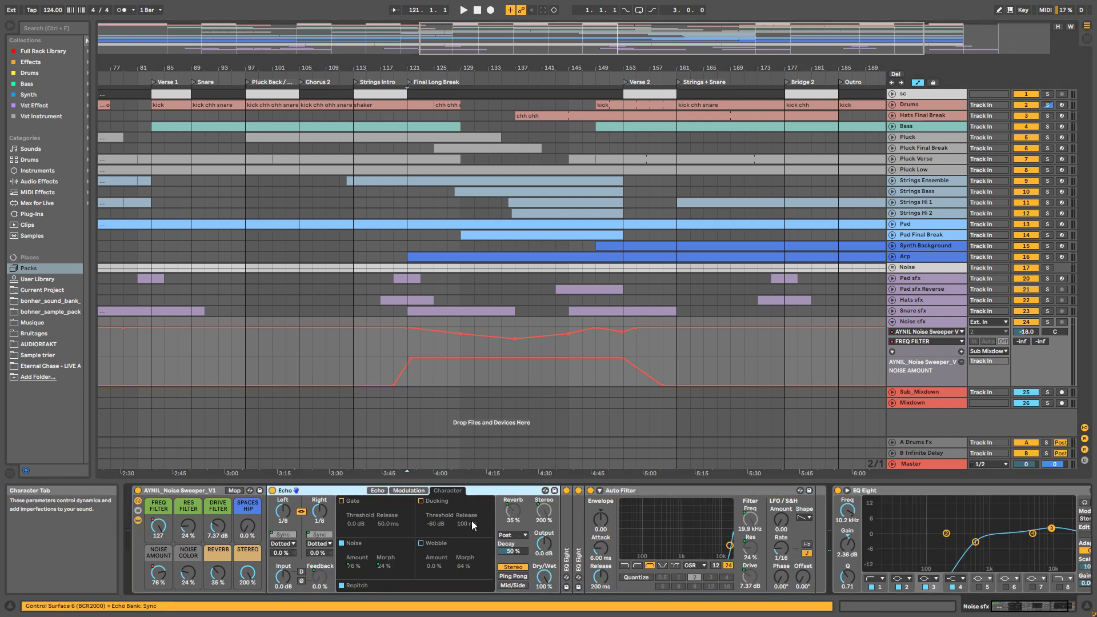
{"action": "left_click", "coordinate": [138, 521]}
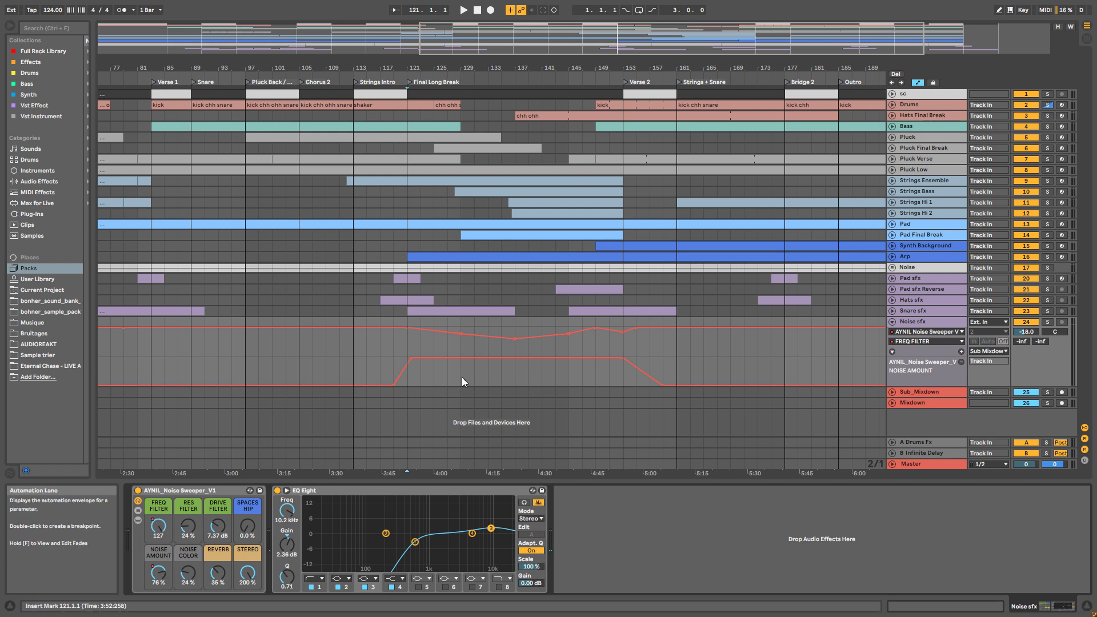
Step: Play the Noise sfx track from bar 135 in the Final Long Break, comparing it soloed and within the full mix
{"action": "left_click", "coordinate": [1048, 321]}
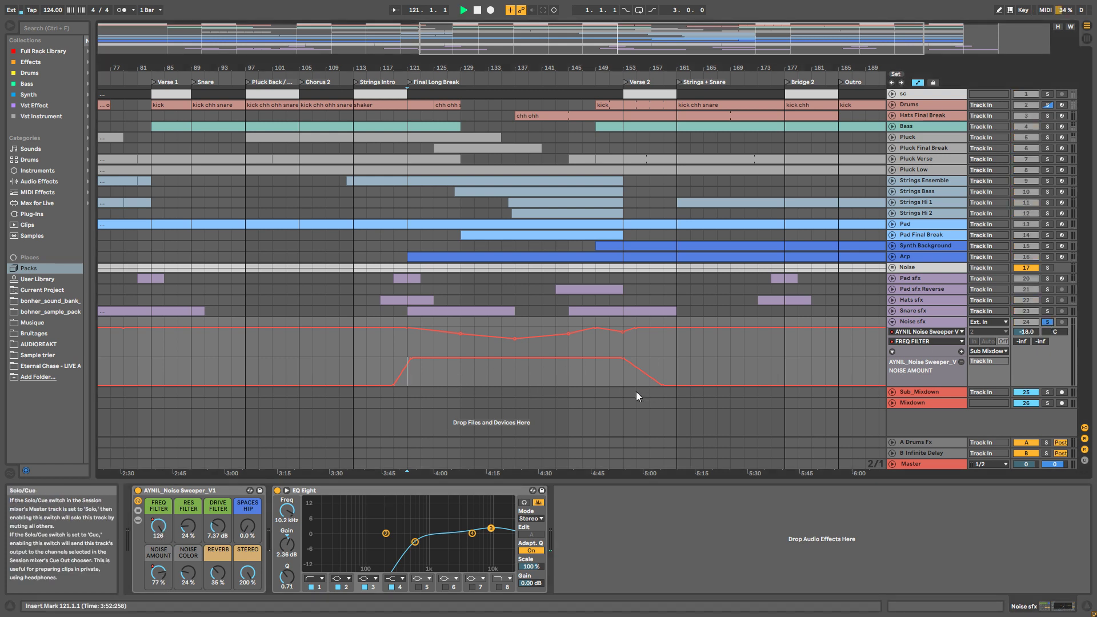
{"action": "key", "text": "space"}
{"action": "left_click", "coordinate": [511, 378]}
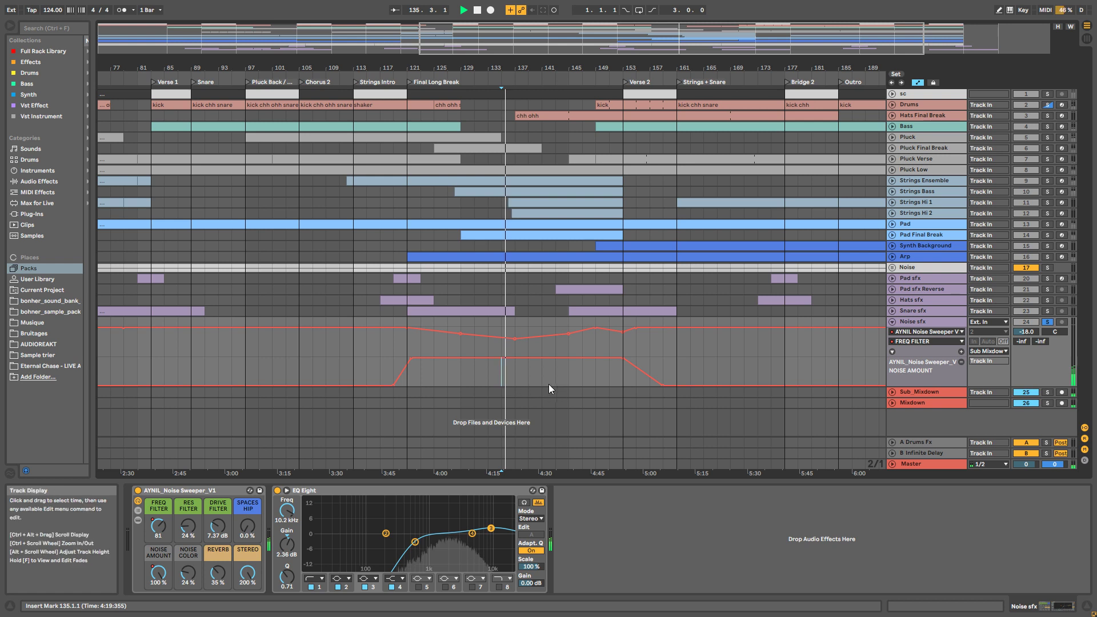
{"action": "left_click", "coordinate": [1051, 322]}
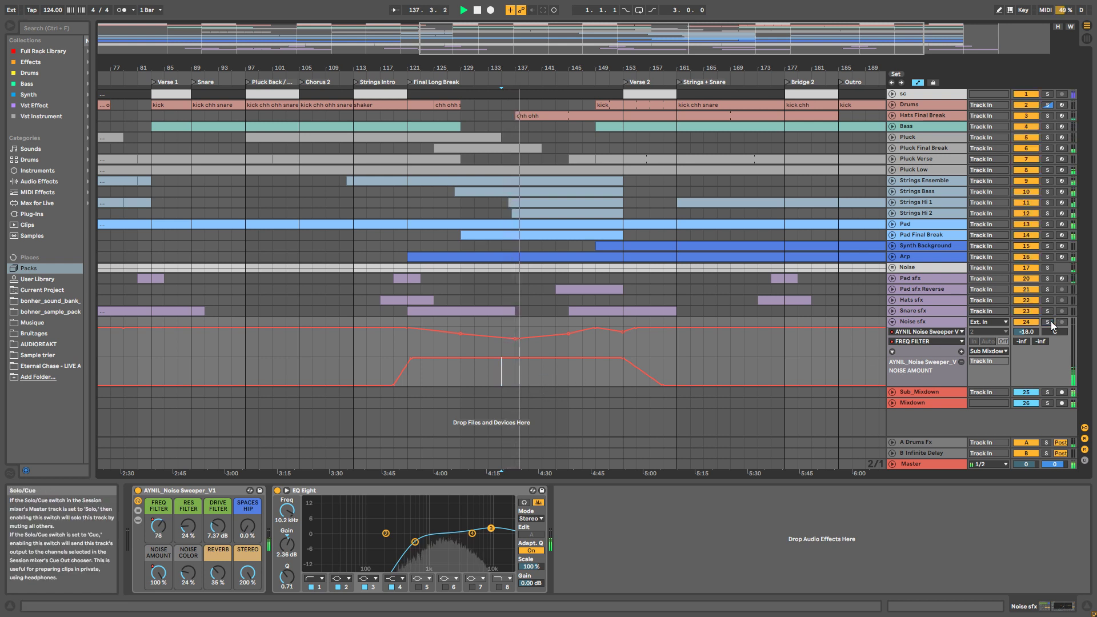
{"action": "left_click", "coordinate": [1051, 322]}
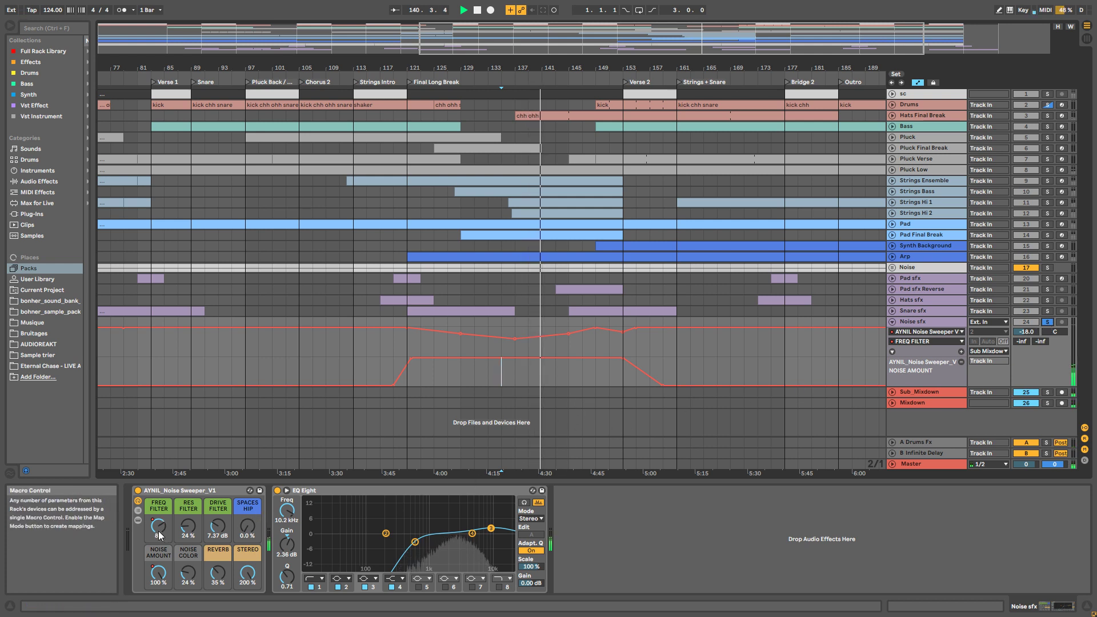
Step: Reveal the Noise Sweeper rack's devices and expand both collapsed EQ Eights to inspect them alongside the Auto Filter
{"action": "left_click", "coordinate": [138, 520]}
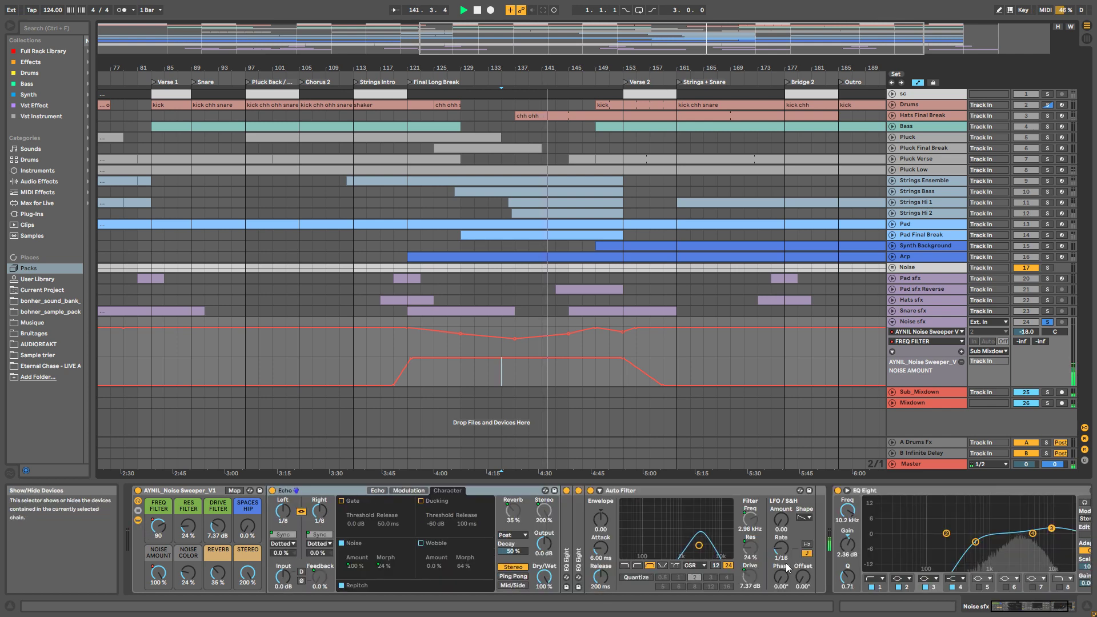
{"action": "double_click", "coordinate": [579, 540]}
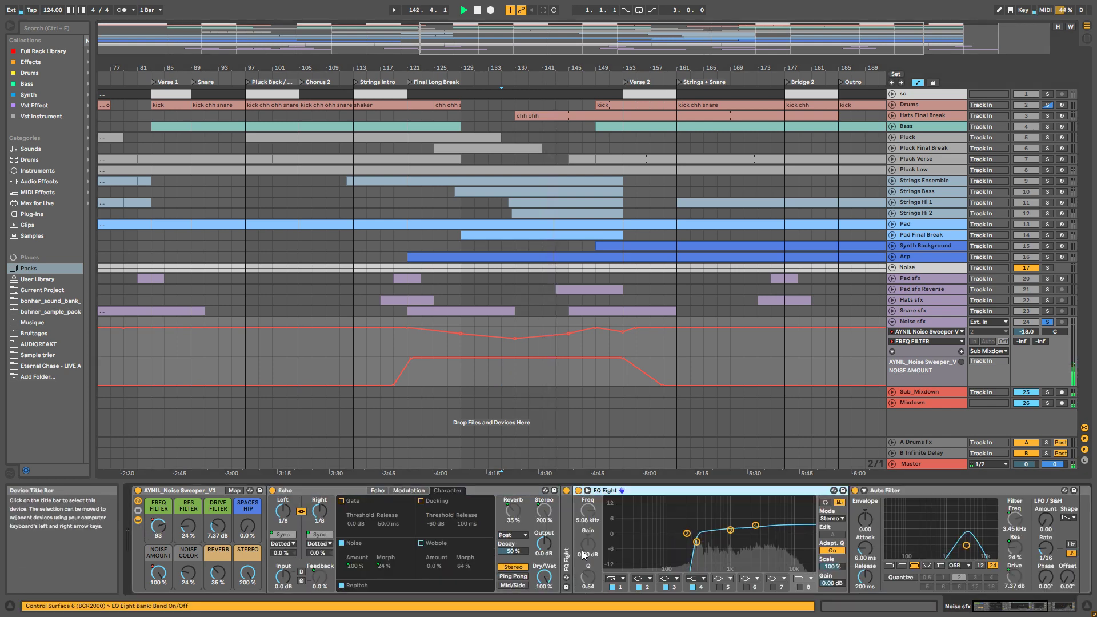
{"action": "left_click", "coordinate": [582, 542]}
{"action": "double_click", "coordinate": [568, 551]}
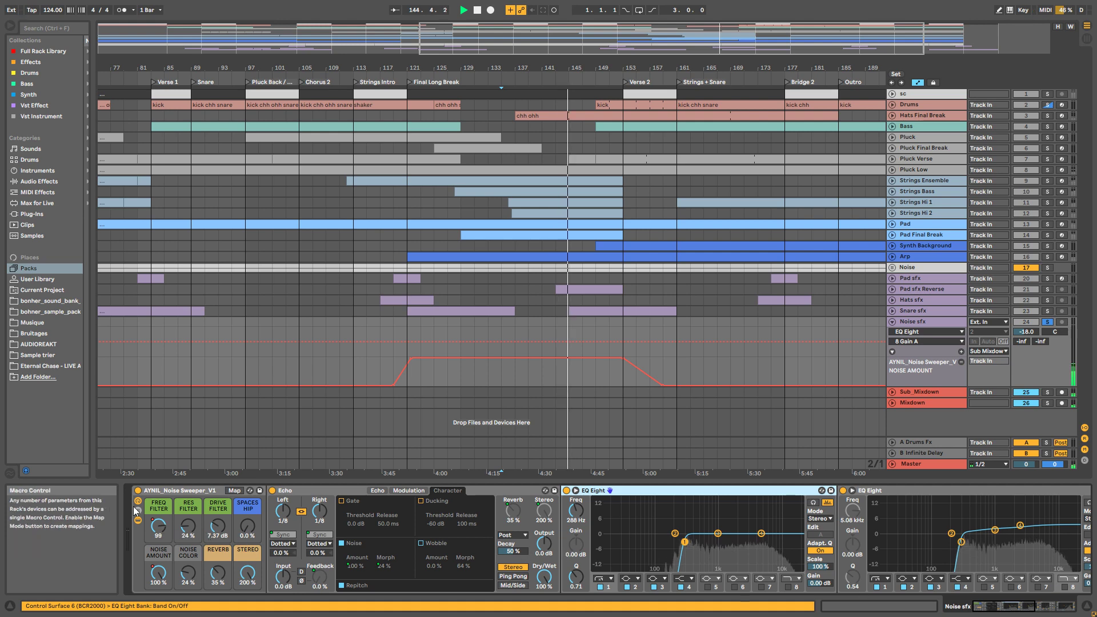
{"action": "left_click", "coordinate": [1045, 608]}
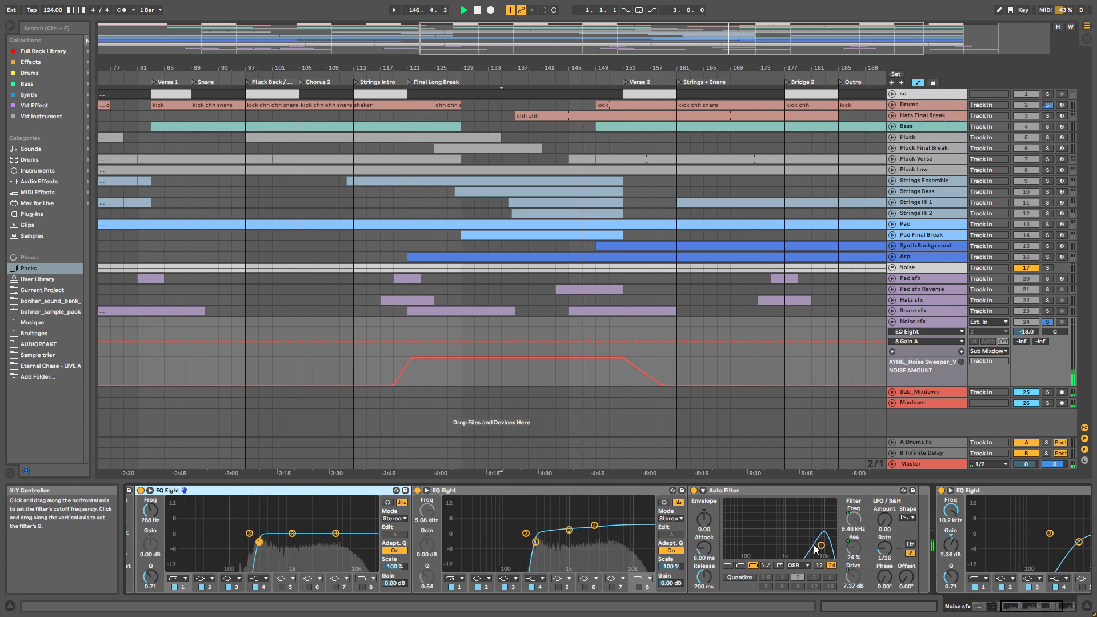
Step: Unsolo the Noise sfx track and fold it
{"action": "left_click", "coordinate": [1050, 323]}
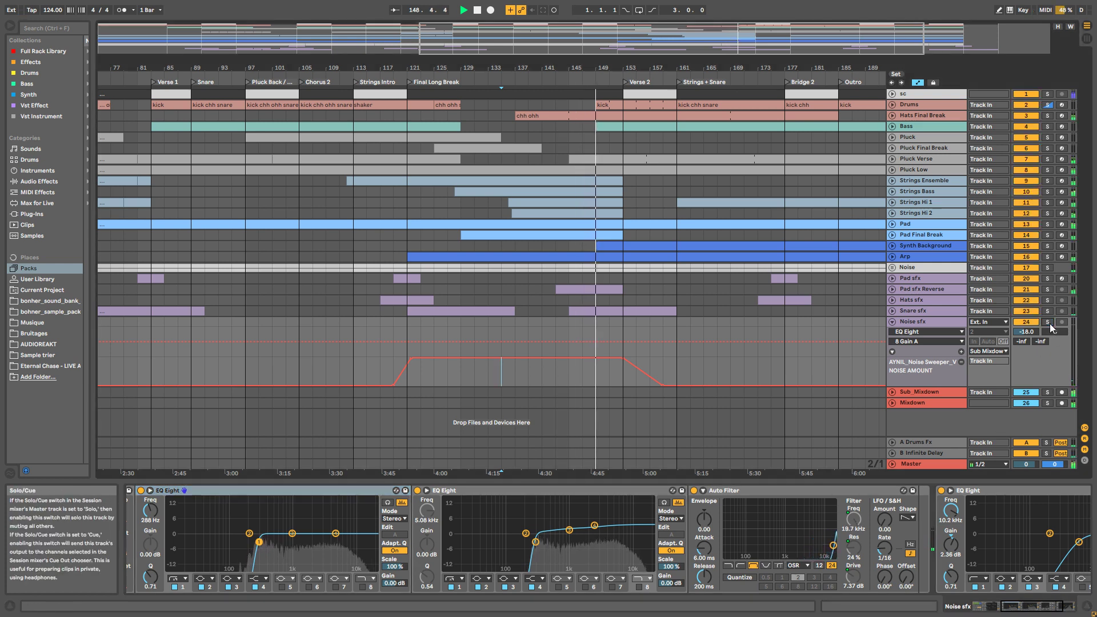
{"action": "left_click", "coordinate": [893, 322]}
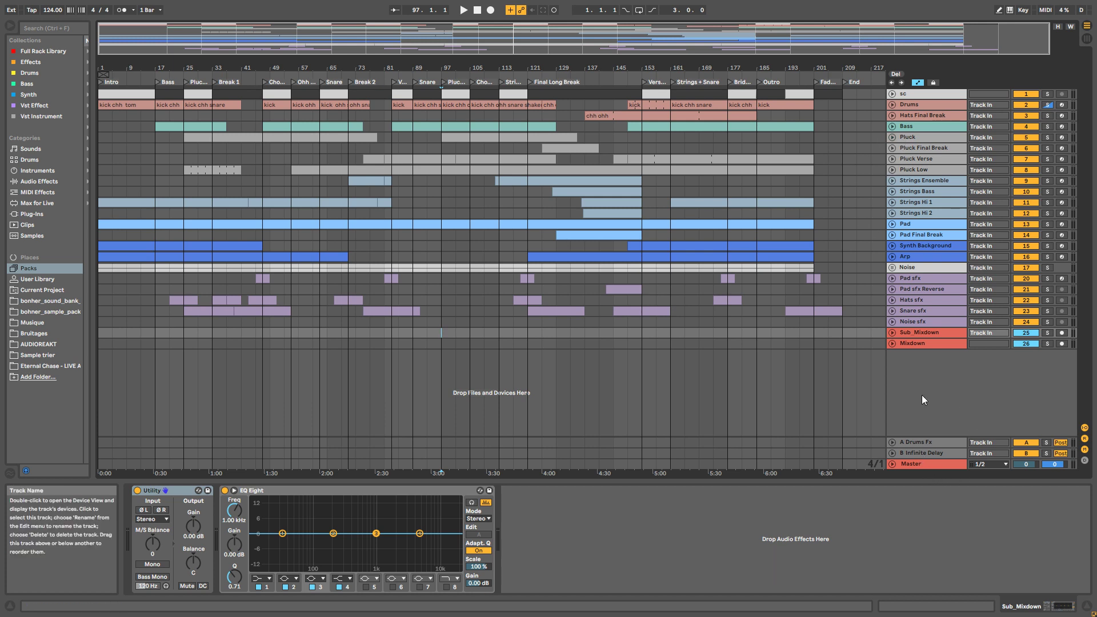
Step: Review the device chains of the Mixdown, Sub_Mixdown and Master tracks, and hide the devices inside the Master's mastering rack
{"action": "left_click", "coordinate": [923, 344]}
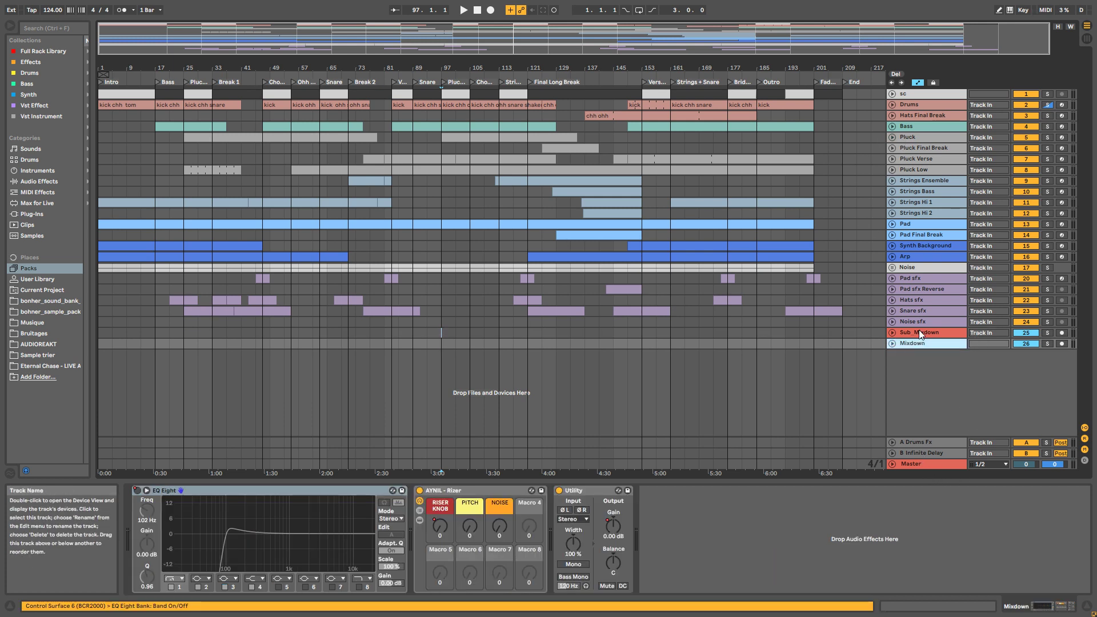
{"action": "left_click", "coordinate": [920, 332]}
{"action": "left_click", "coordinate": [920, 343]}
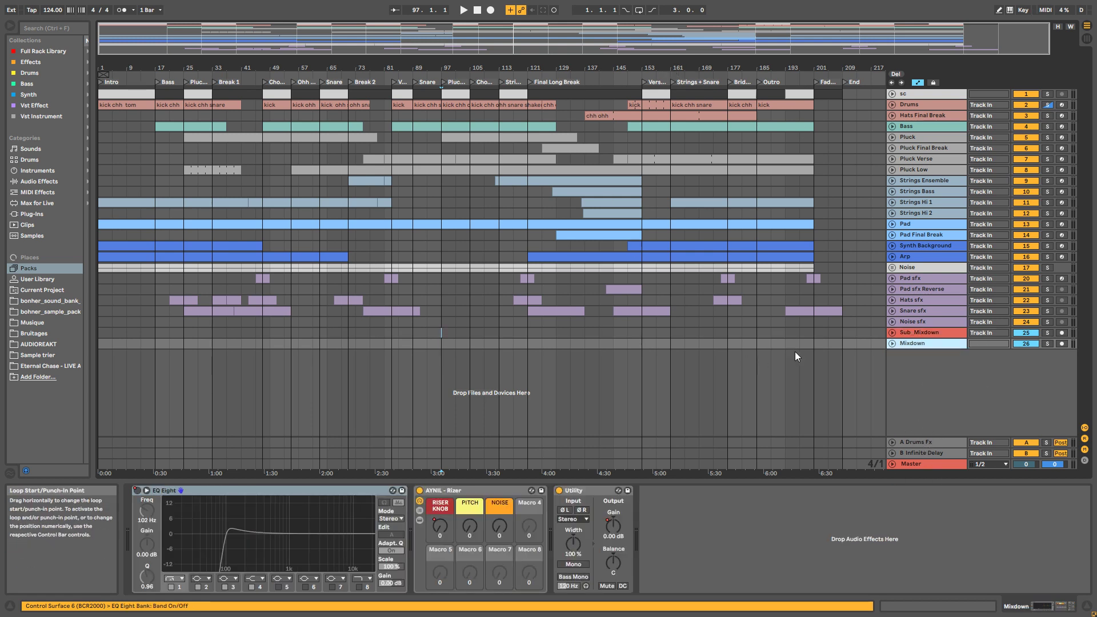
{"action": "left_click", "coordinate": [911, 468]}
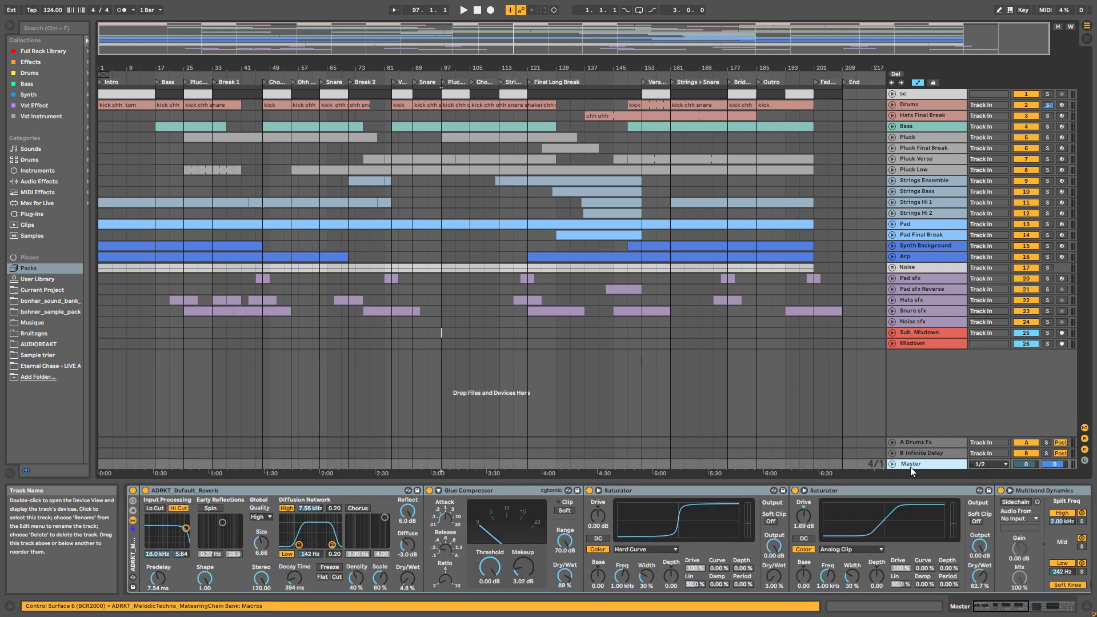
{"action": "left_click", "coordinate": [135, 525]}
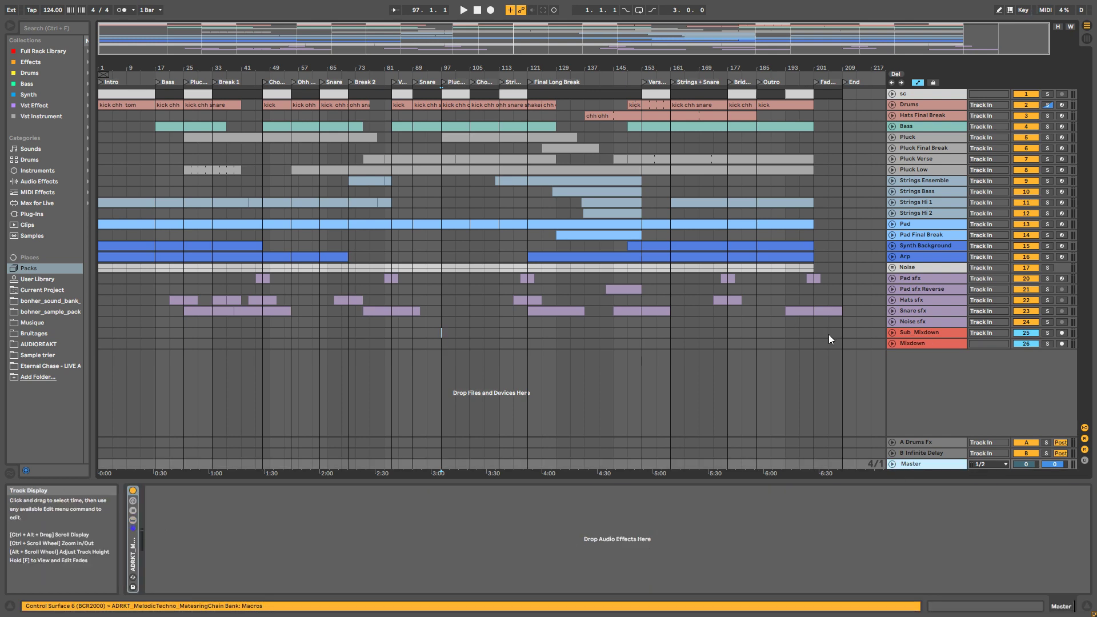